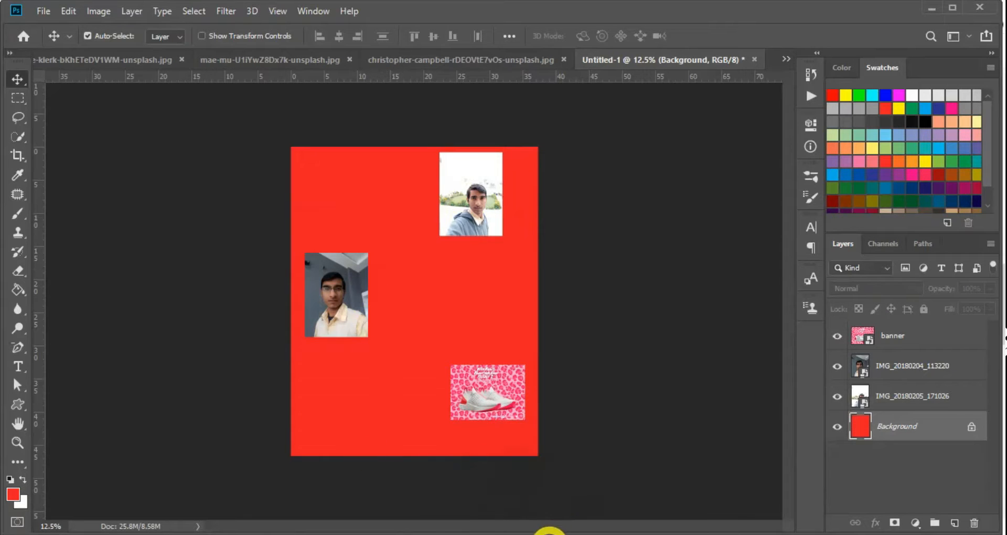
Switch to the Downloads folder in File Explorer
{"action": "left_click", "coordinate": [551, 532]}
Drag slider1 from Downloads onto the poster and commit it as a new layer
{"action": "left_click_drag", "start_coordinate": [551, 149], "coordinate": [401, 386]}
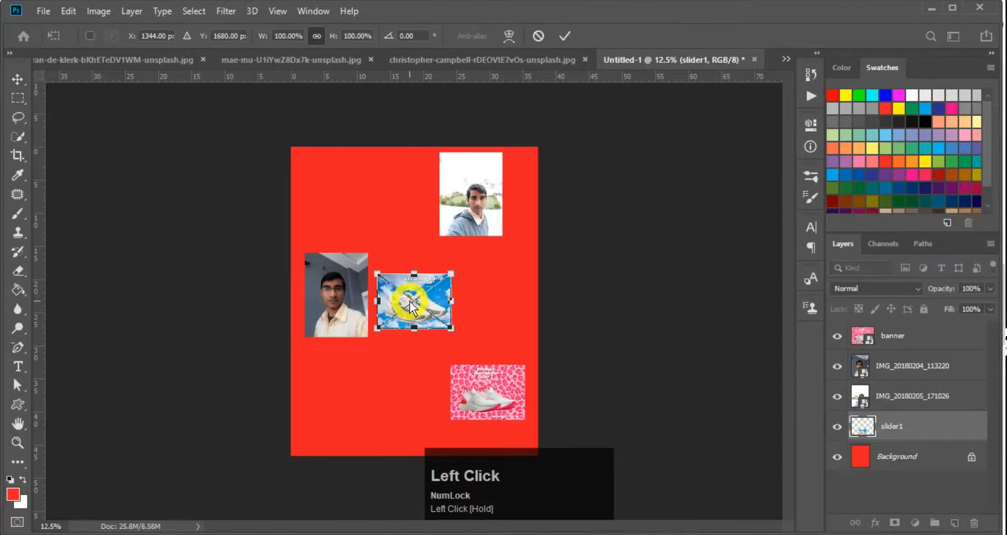
{"action": "key", "text": "super+plus"}
{"action": "key", "text": "Return"}
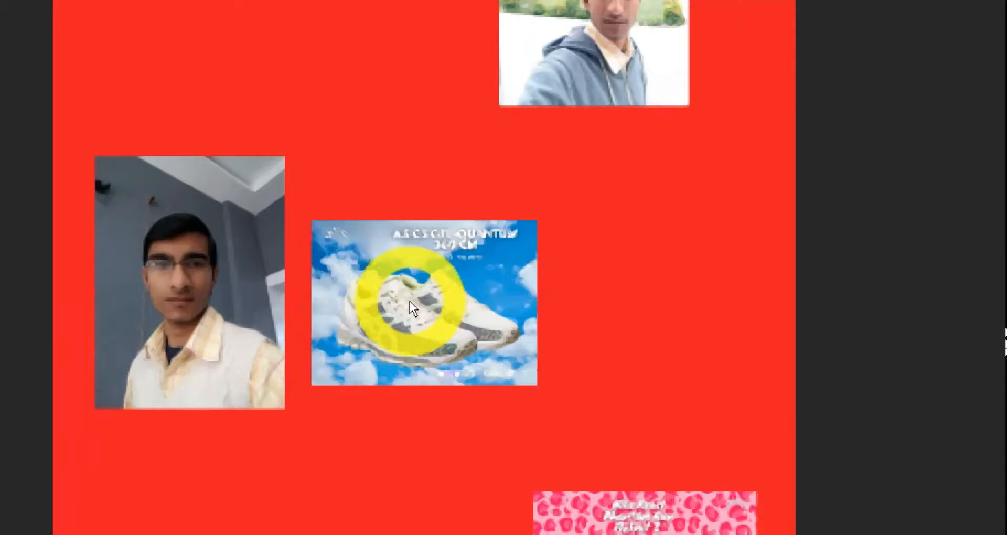
{"action": "key", "text": "super+Escape"}
{"action": "left_click", "coordinate": [796, 402]}
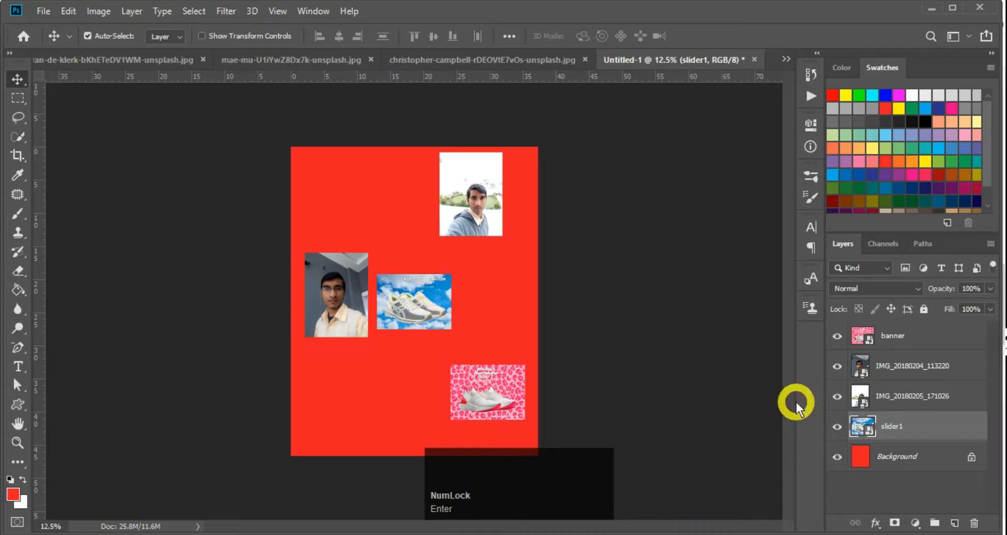
{"action": "key", "text": "super+plus"}
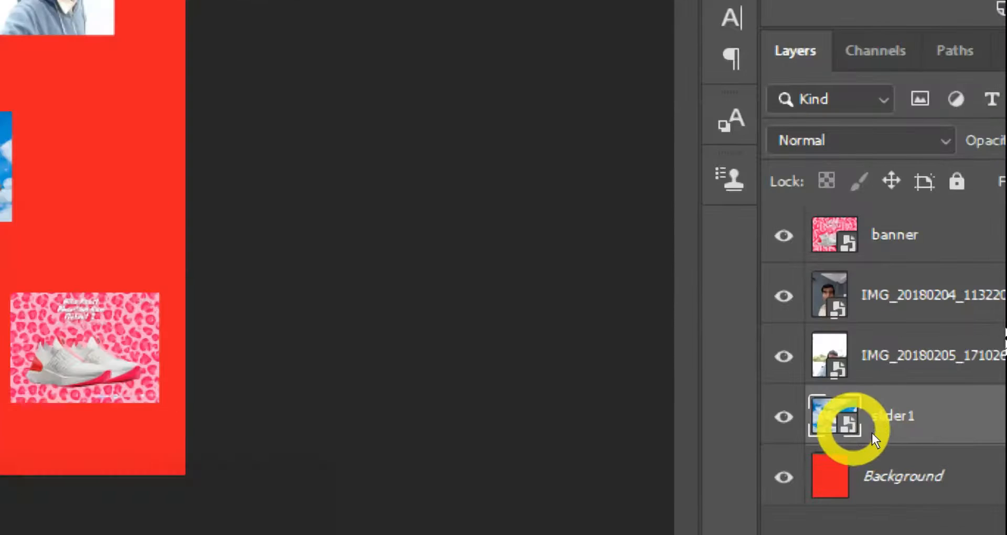
{"action": "key", "text": "super+plus"}
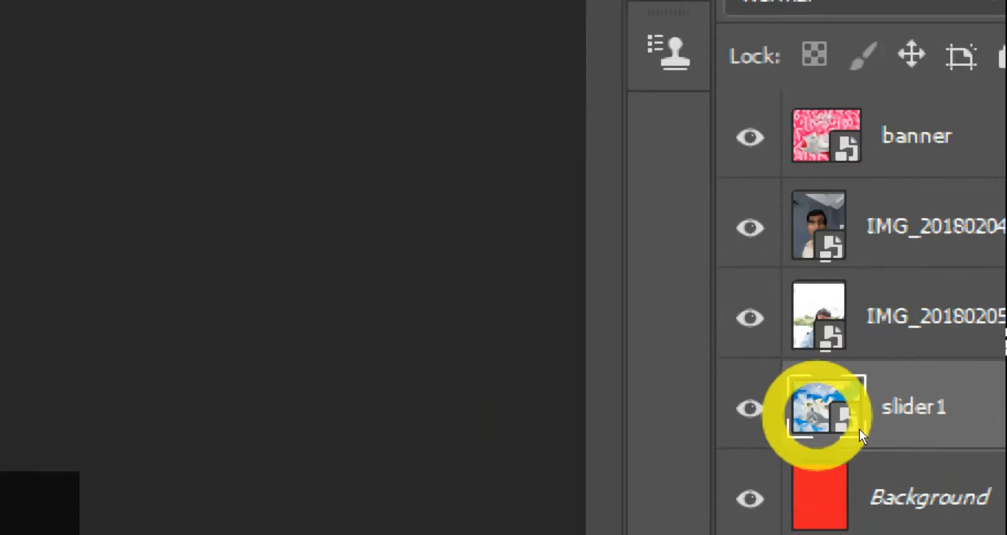
{"action": "key", "text": "super+minus"}
{"action": "key", "text": "super+minus"}
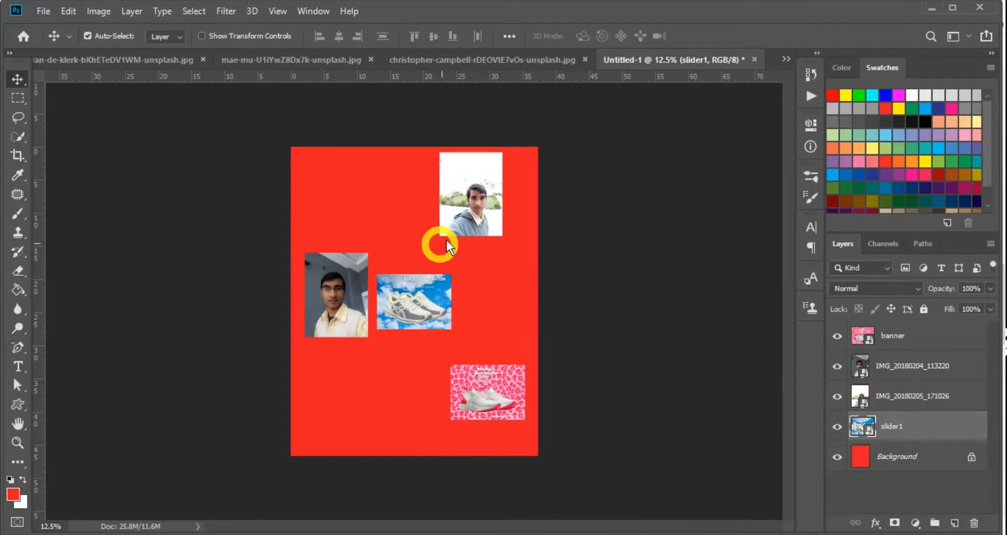
Drop sliderfirst from Downloads onto the poster and commit it at its enlarged size
{"action": "left_click", "coordinate": [553, 534]}
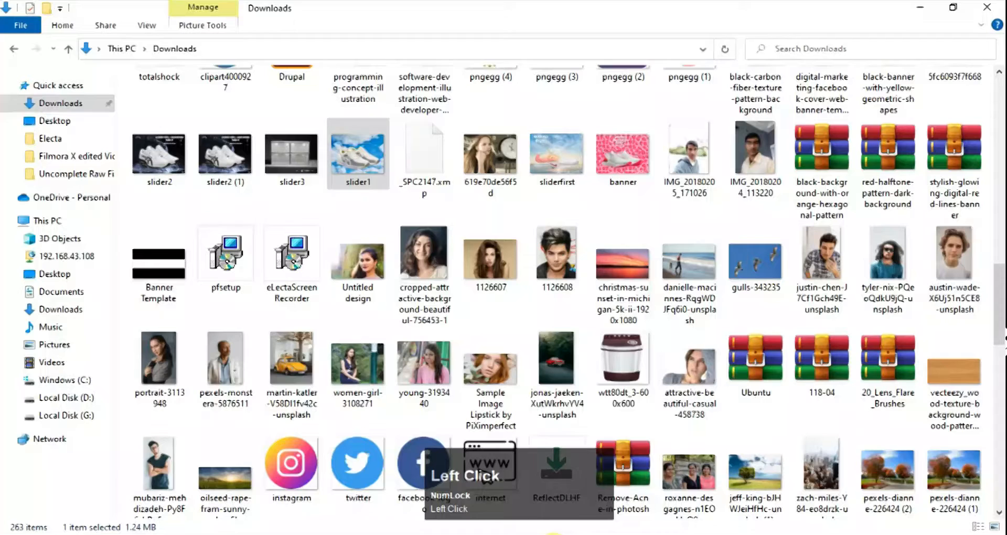
{"action": "left_click_drag", "start_coordinate": [556, 157], "coordinate": [482, 239]}
{"action": "key", "text": "Return"}
Move the sliderfirst Nike image to the poster's top-left corner
{"action": "left_click_drag", "start_coordinate": [442, 279], "coordinate": [358, 194]}
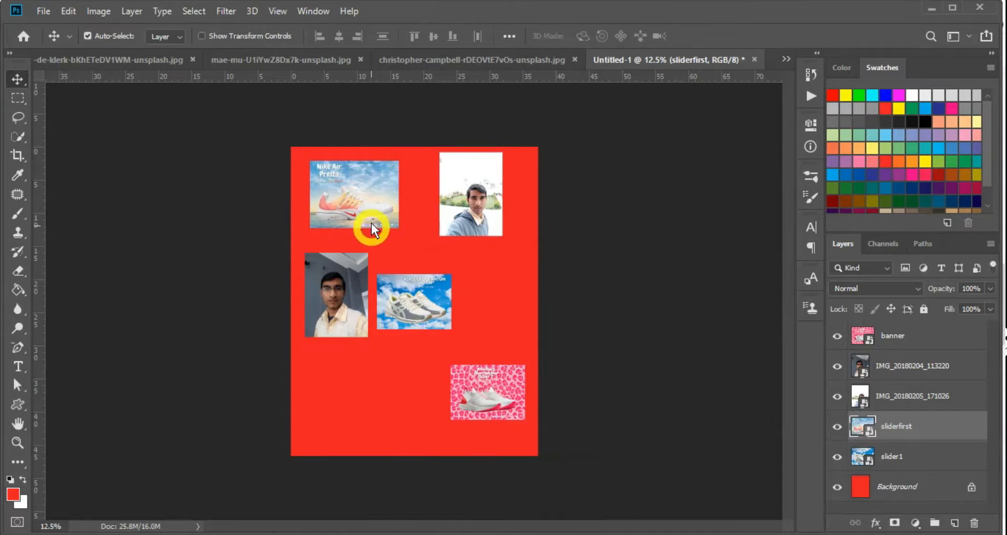
{"action": "left_click", "coordinate": [345, 203]}
{"action": "key", "text": "super+plus"}
{"action": "key", "text": "super+minus"}
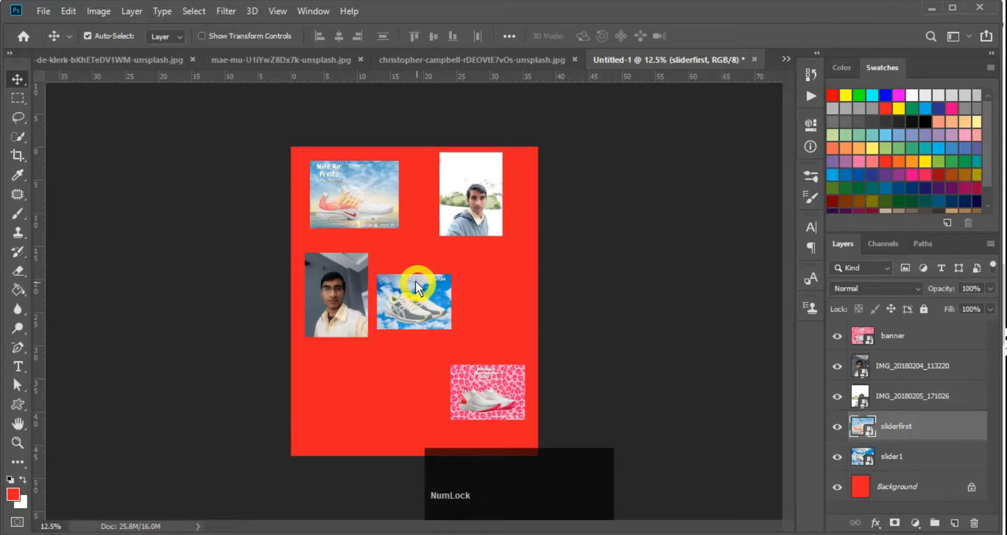
Delete the sliderfirst layer, zoom out, and select the Background layer
{"action": "key", "text": "Delete"}
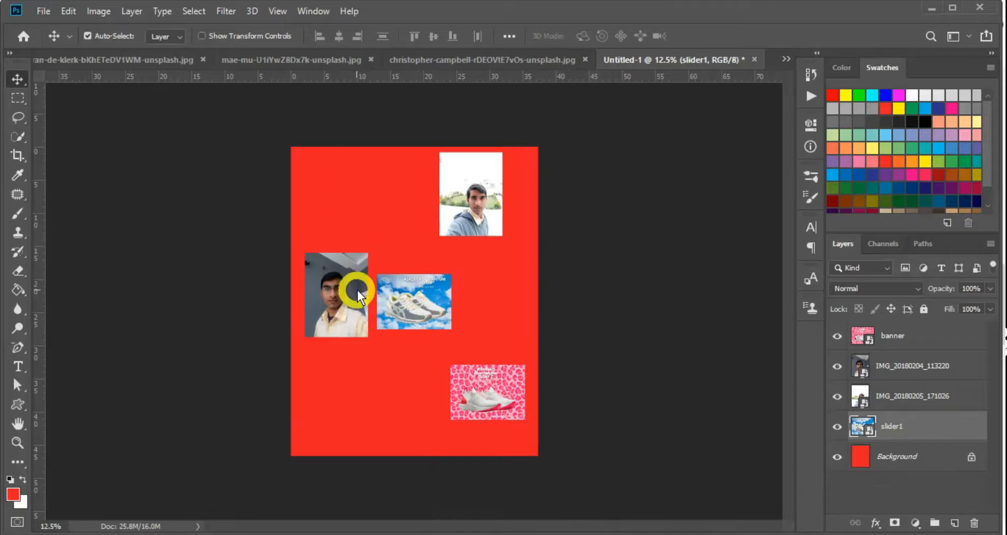
{"action": "key", "text": "ctrl+minus"}
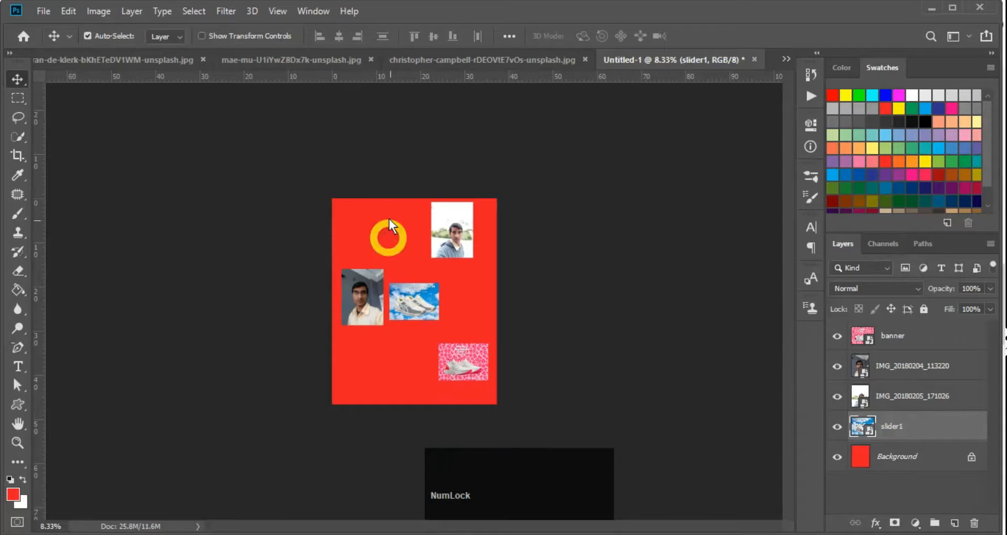
{"action": "left_click", "coordinate": [905, 458]}
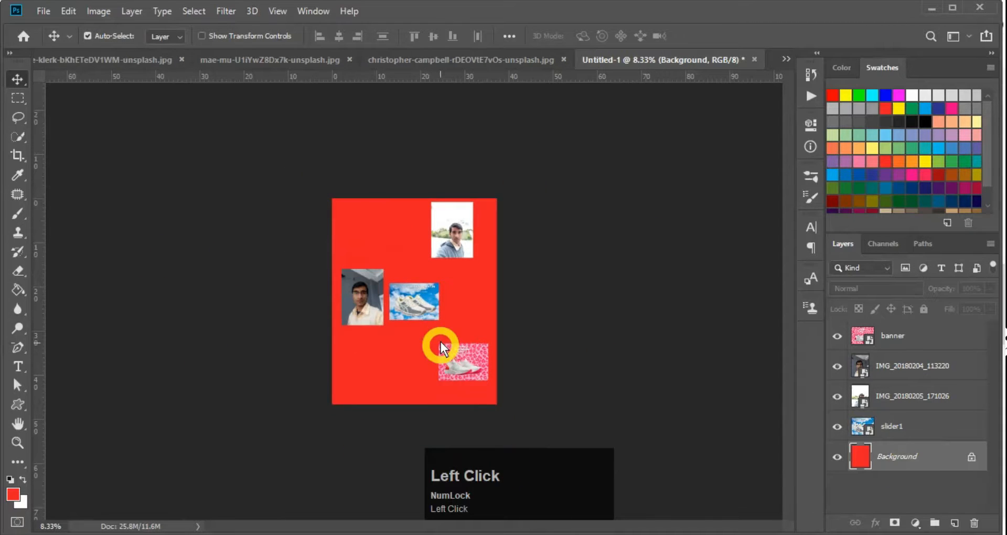
{"action": "left_click", "coordinate": [447, 300], "text": "ctrl+alt"}
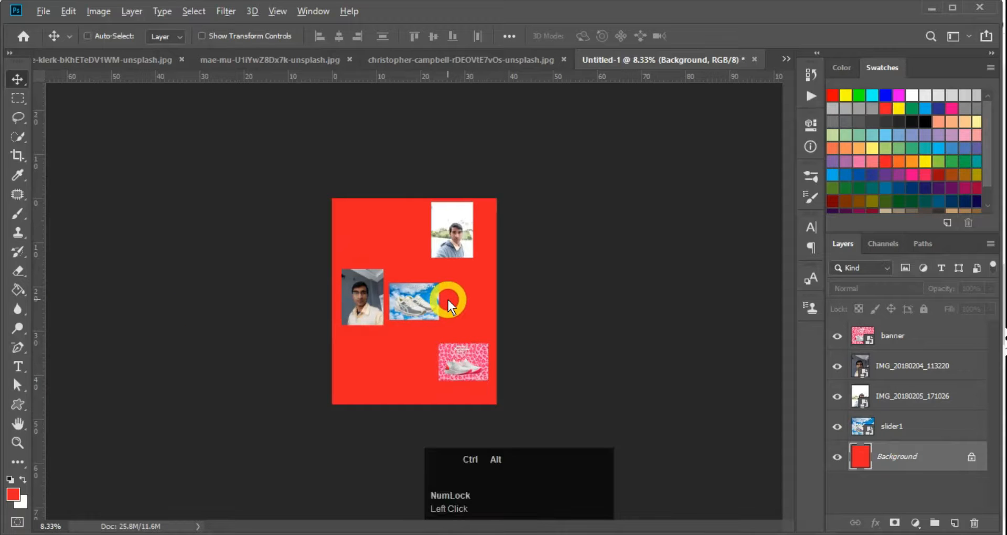
{"action": "key", "text": "ctrl"}
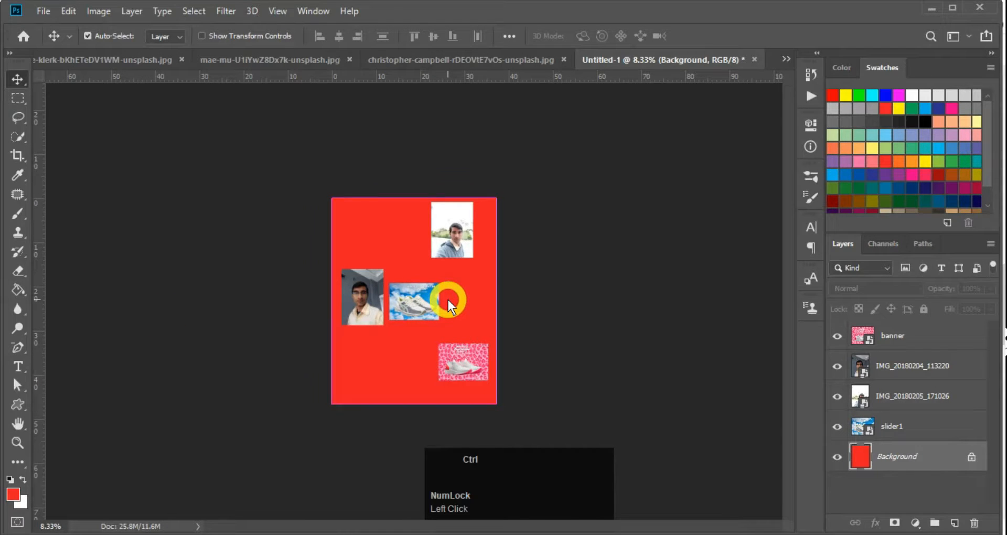
{"action": "key", "text": "alt"}
{"action": "key", "text": "ctrl+alt+c"}
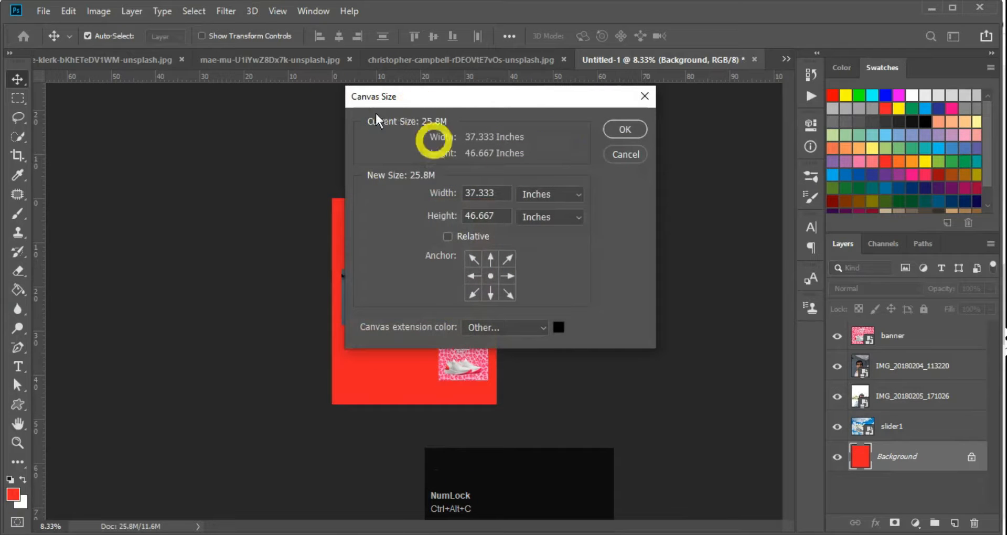
{"action": "left_click", "coordinate": [499, 189]}
{"action": "left_click_drag", "start_coordinate": [502, 189], "coordinate": [445, 188]}
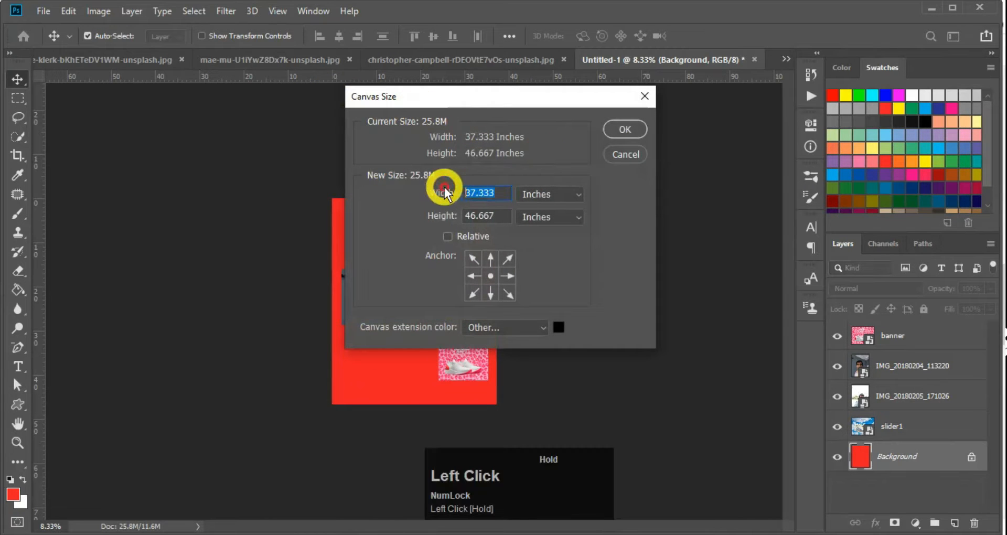
{"action": "left_click", "coordinate": [626, 154]}
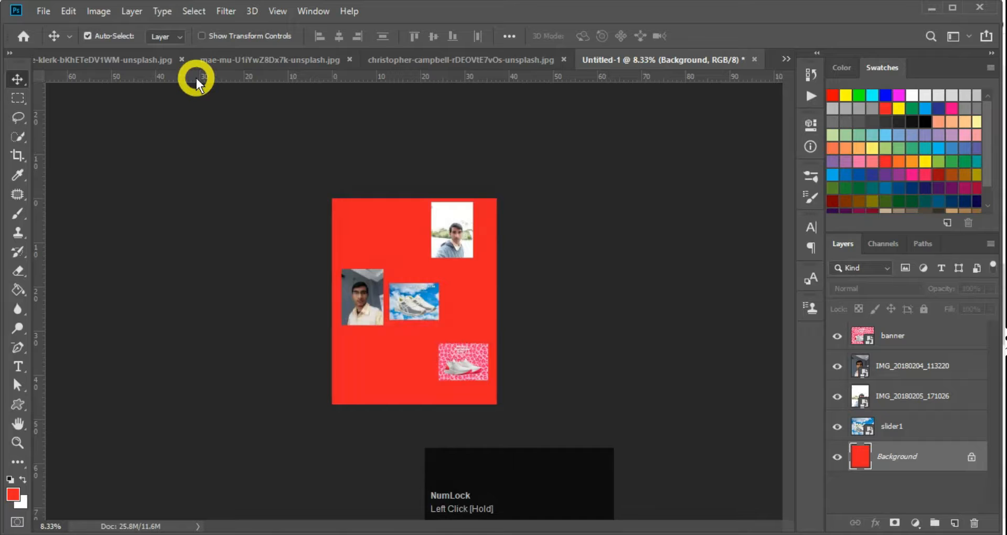
{"action": "key", "text": "ctrl+alt+c"}
{"action": "key", "text": "Escape"}
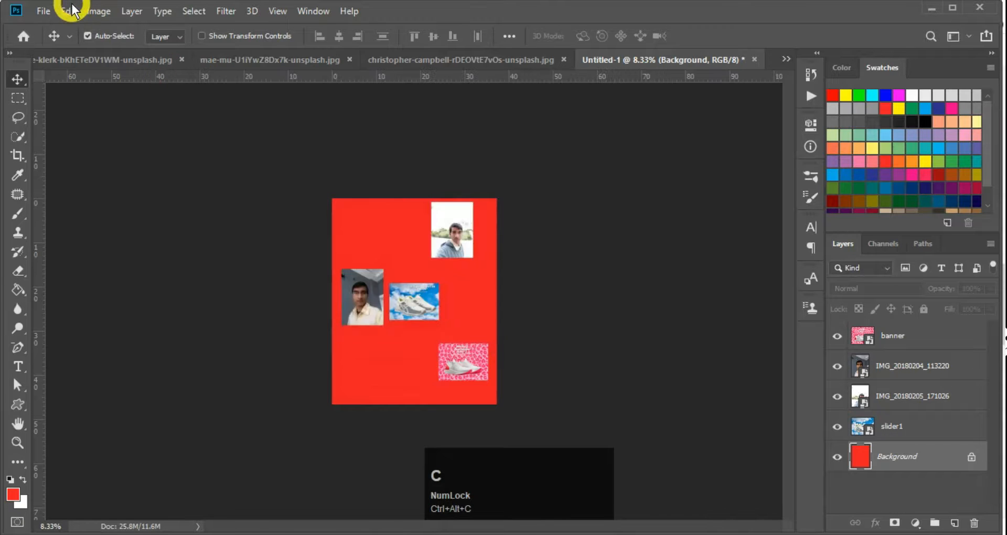
{"action": "left_click", "coordinate": [67, 11]}
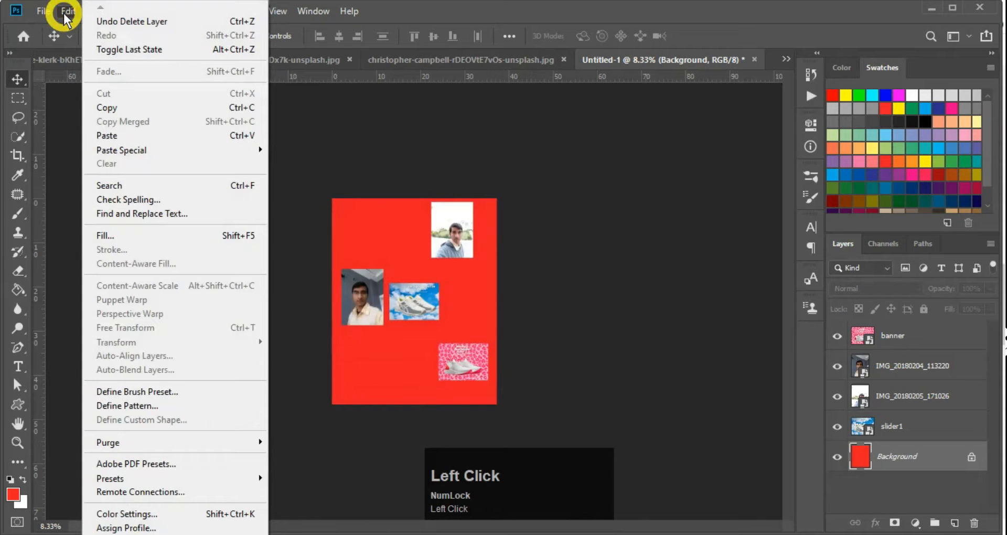
{"action": "left_click", "coordinate": [99, 11]}
{"action": "left_click", "coordinate": [98, 11]}
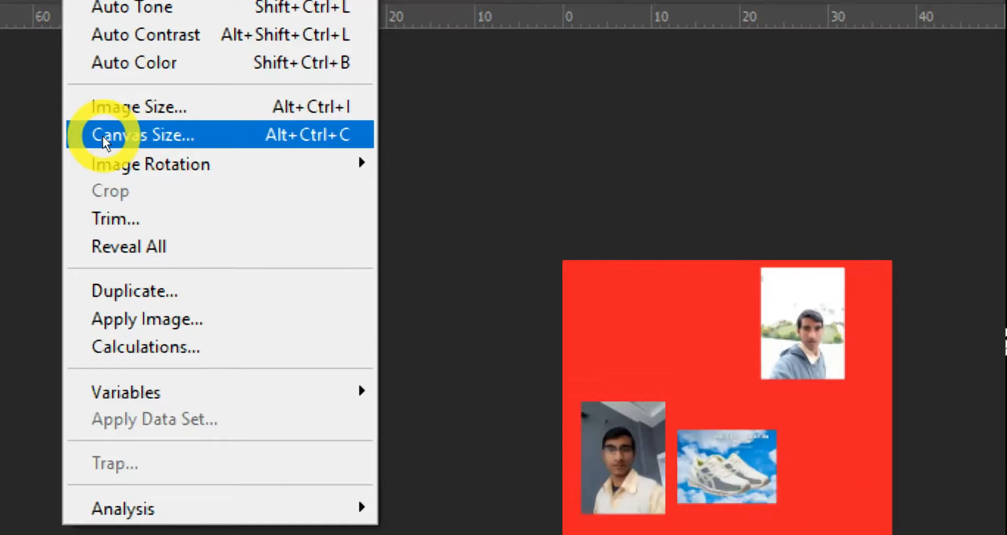
{"action": "left_click", "coordinate": [220, 140]}
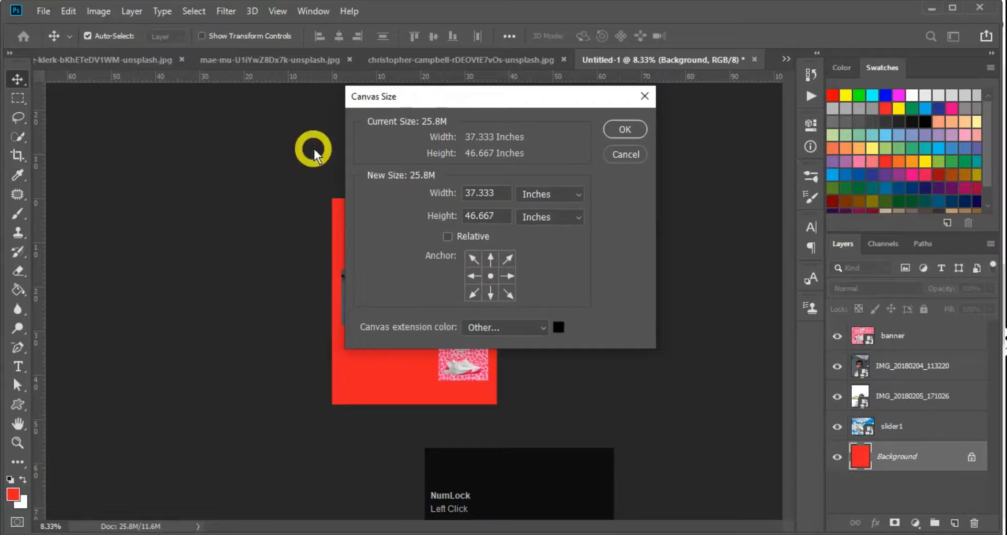
{"action": "left_click", "coordinate": [495, 203]}
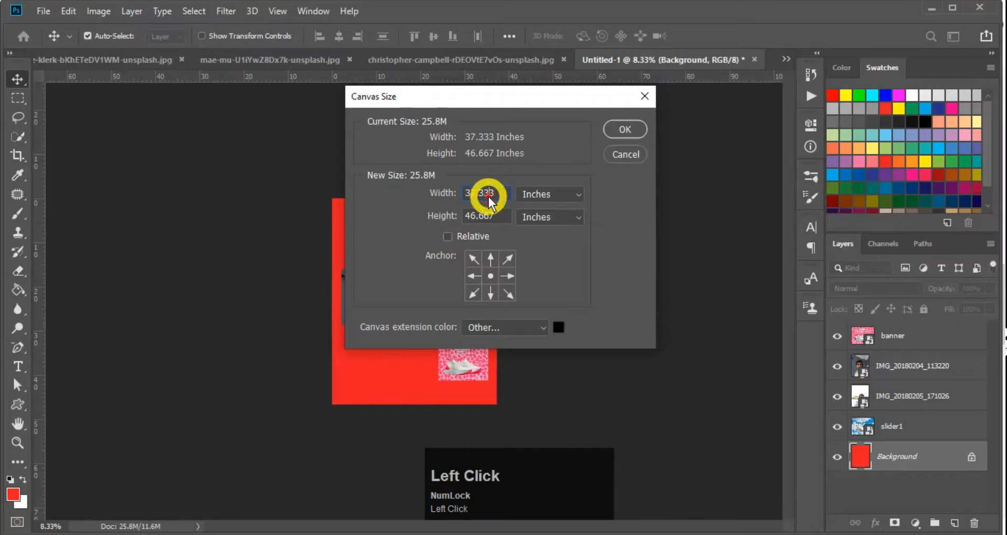
{"action": "key", "text": "ctrl+a"}
{"action": "type", "text": "50"}
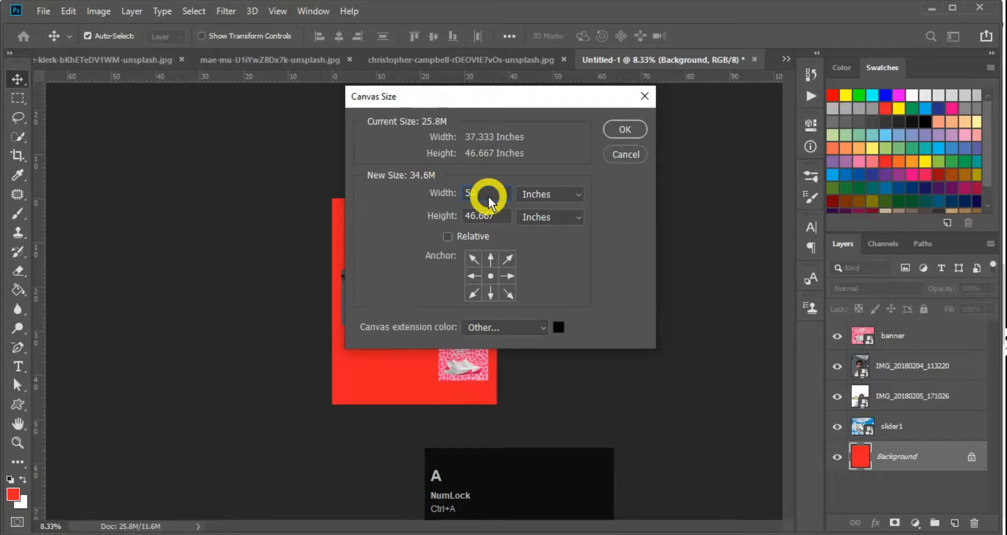
{"action": "type", "text": "50"}
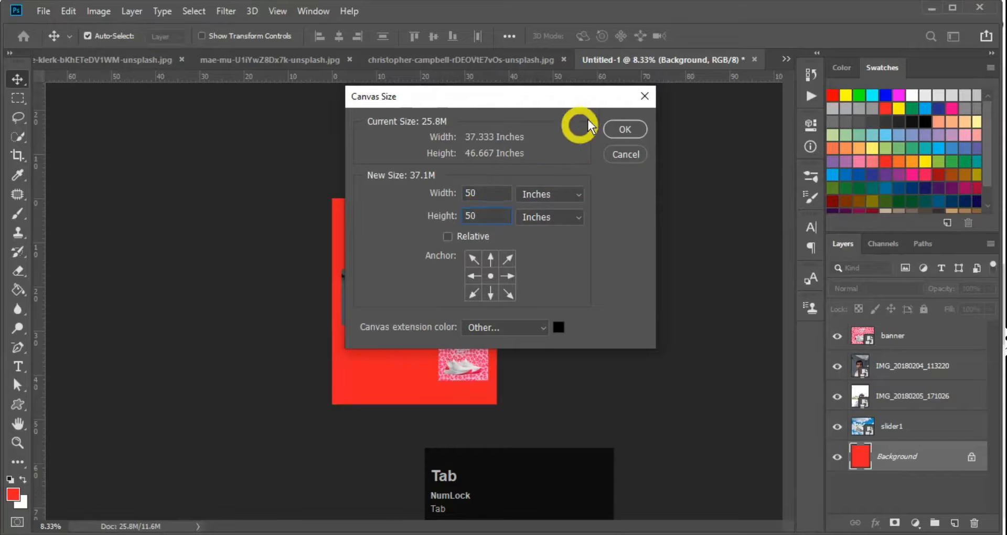
{"action": "left_click", "coordinate": [621, 128]}
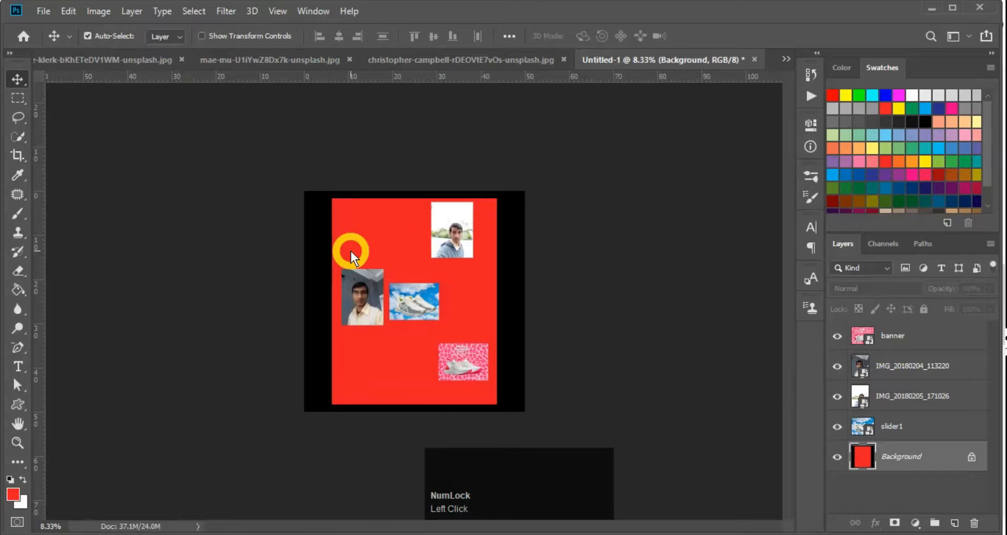
{"action": "key", "text": "ctrl+z"}
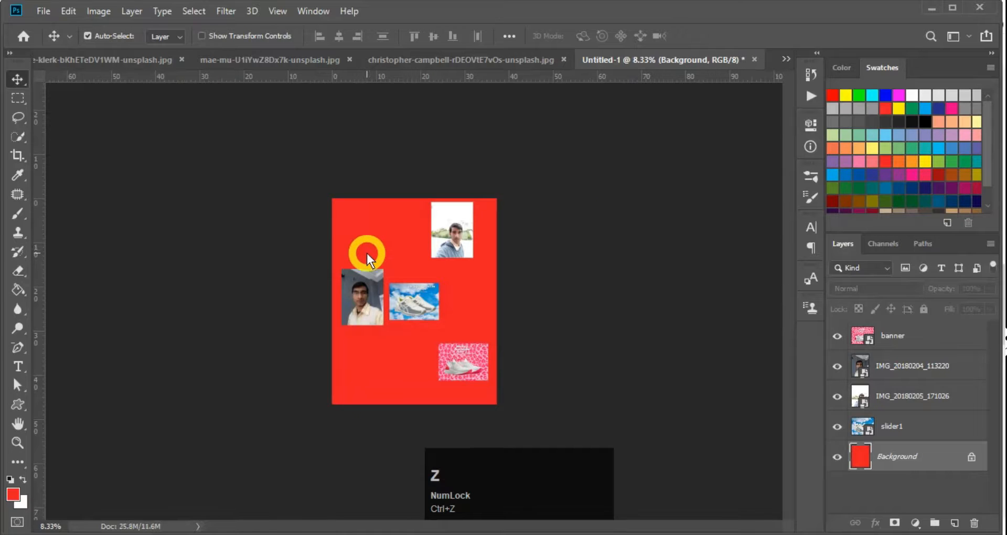
Enlarge the canvas on all sides using the Crop tool
{"action": "key", "text": "c"}
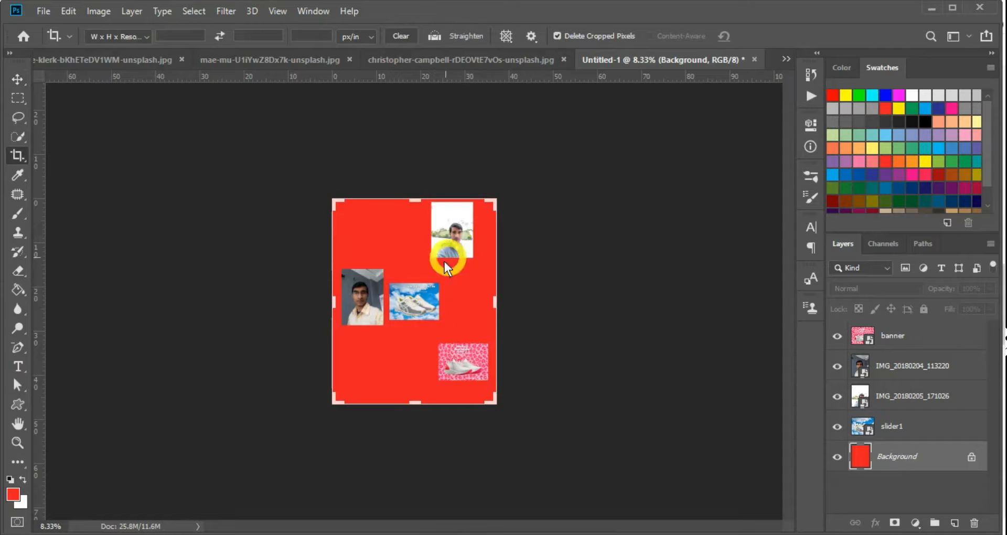
{"action": "left_click_drag", "start_coordinate": [495, 401], "coordinate": [576, 473]}
{"action": "key", "text": "Return"}
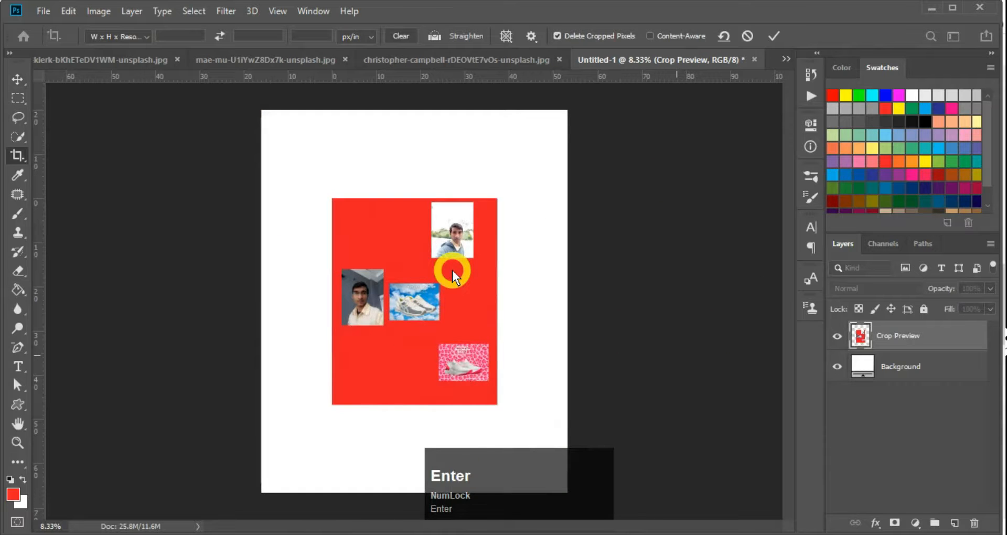
{"action": "key", "text": "ctrl+minus"}
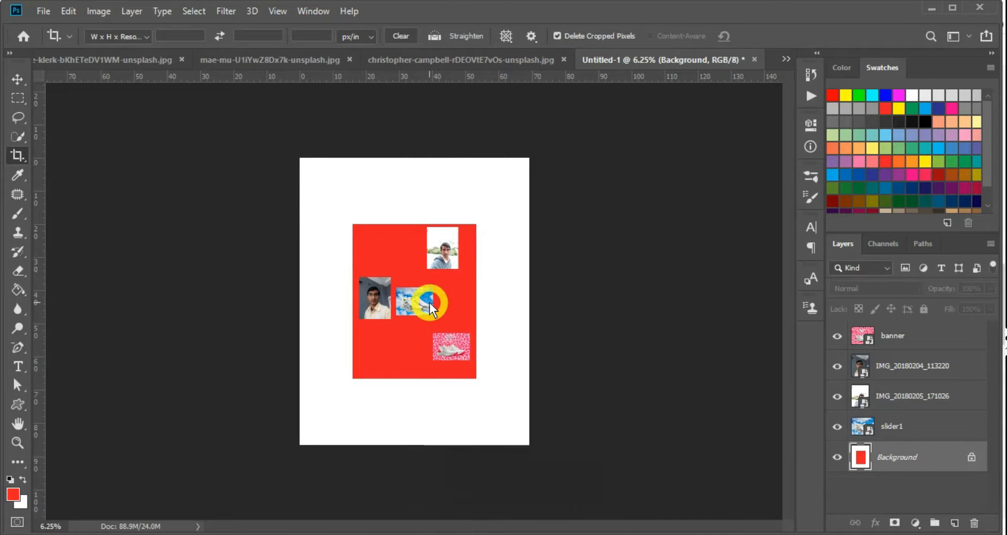
Fill the Background layer with the red foreground colour
{"action": "key", "text": "v"}
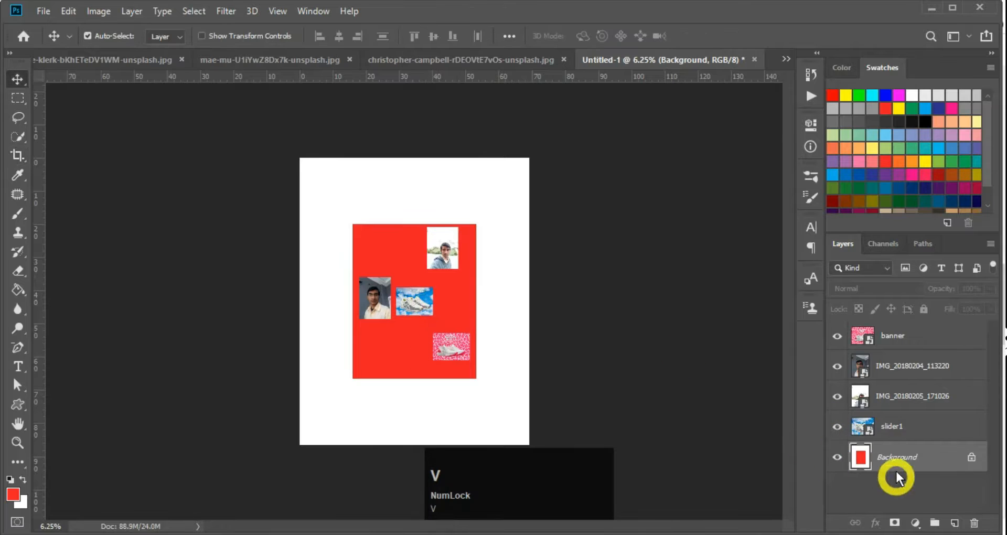
{"action": "left_click", "coordinate": [884, 467]}
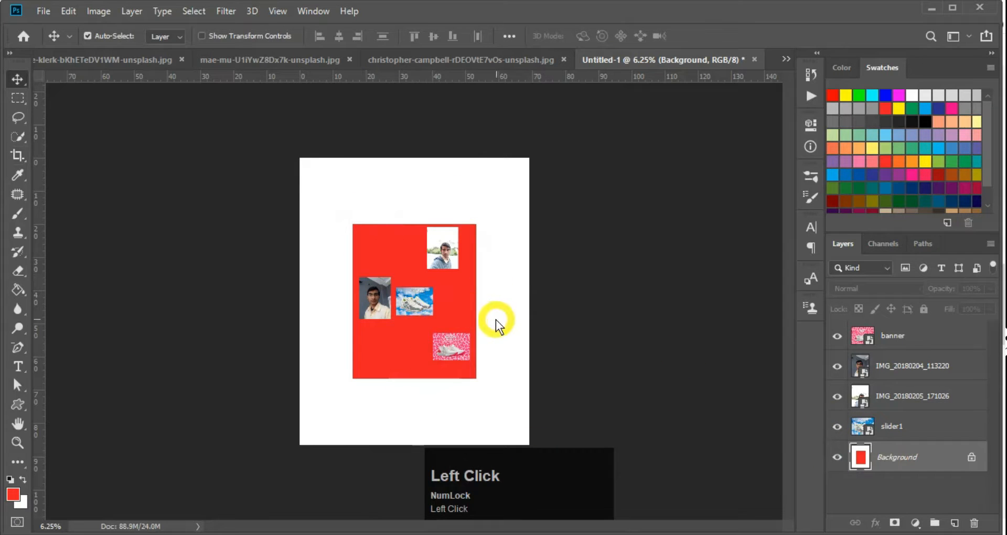
{"action": "key", "text": "alt+BackSpace"}
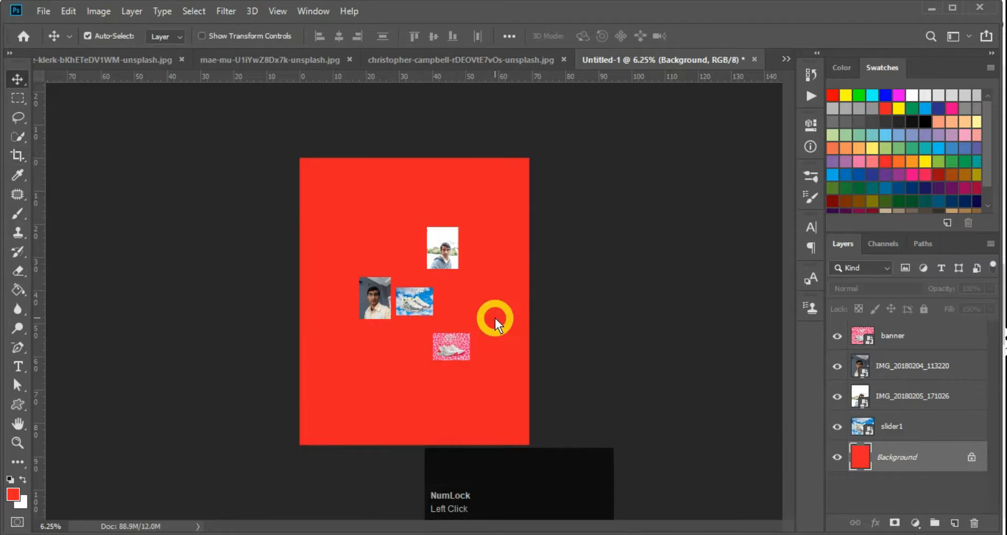
Zoom in on the poster and select the selfie photo layer with the Move tool
{"action": "key", "text": "v"}
{"action": "left_click", "coordinate": [487, 280], "text": "ctrl"}
{"action": "left_click", "coordinate": [483, 277], "text": "ctrl"}
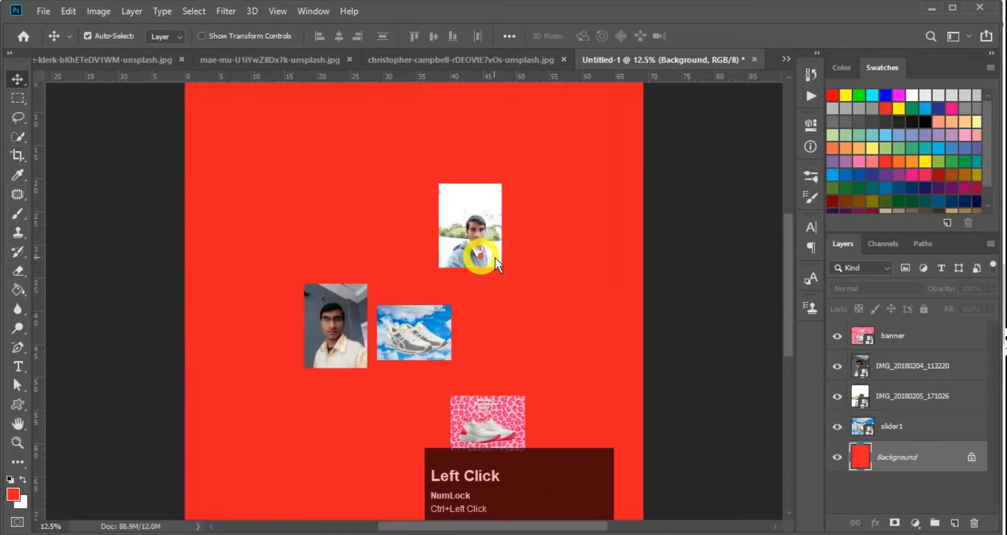
{"action": "key", "text": "v"}
{"action": "left_click", "coordinate": [482, 234]}
Move the selfie up-right and enlarge it to about 90% with Free Transform
{"action": "left_click_drag", "start_coordinate": [527, 210], "coordinate": [511, 248]}
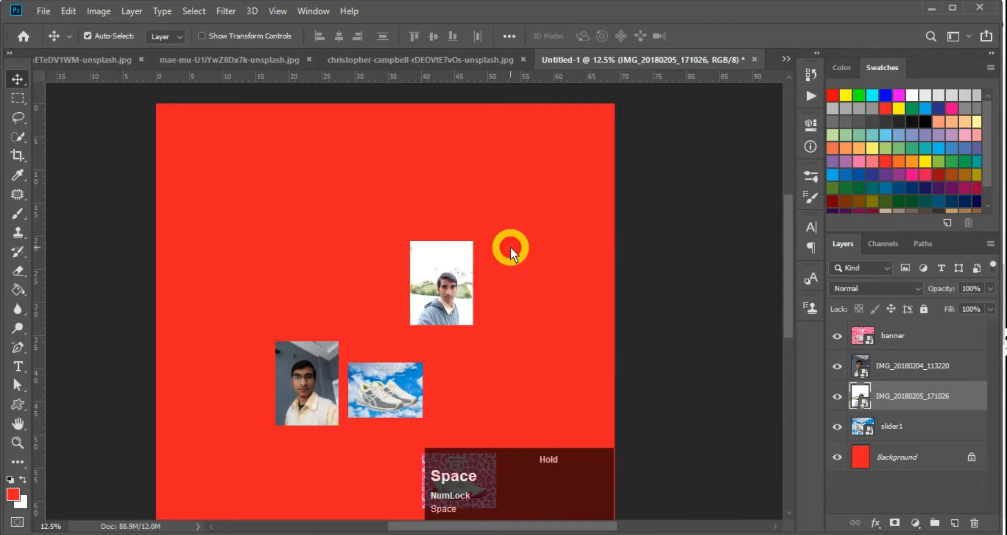
{"action": "left_click", "coordinate": [438, 289]}
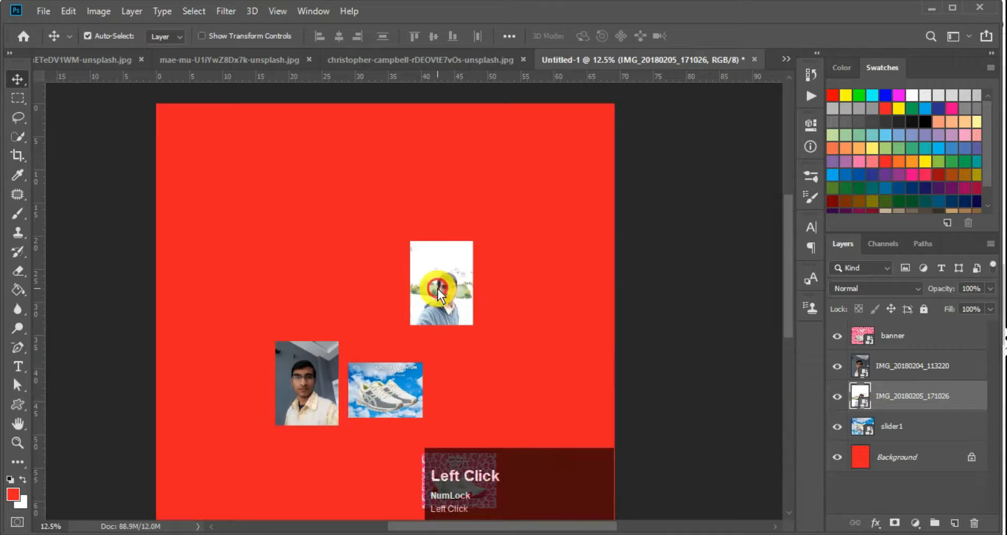
{"action": "key", "text": "ctrl+t"}
{"action": "left_click_drag", "start_coordinate": [467, 269], "coordinate": [555, 173]}
{"action": "left_click_drag", "start_coordinate": [502, 228], "coordinate": [166, 494]}
{"action": "key", "text": "Return"}
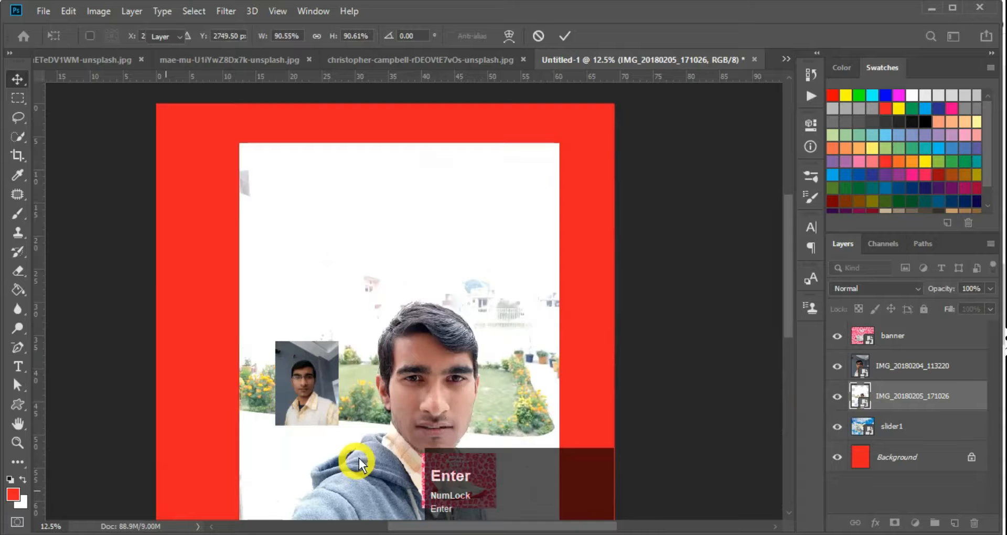
Inspect the enlarged selfie's face up close, then undo the enlargement and move
{"action": "left_click", "coordinate": [451, 401], "text": "ctrl"}
{"action": "left_click", "coordinate": [450, 399], "text": "ctrl"}
{"action": "left_click_drag", "start_coordinate": [413, 411], "coordinate": [402, 328]}
{"action": "left_click", "coordinate": [400, 327], "text": "ctrl"}
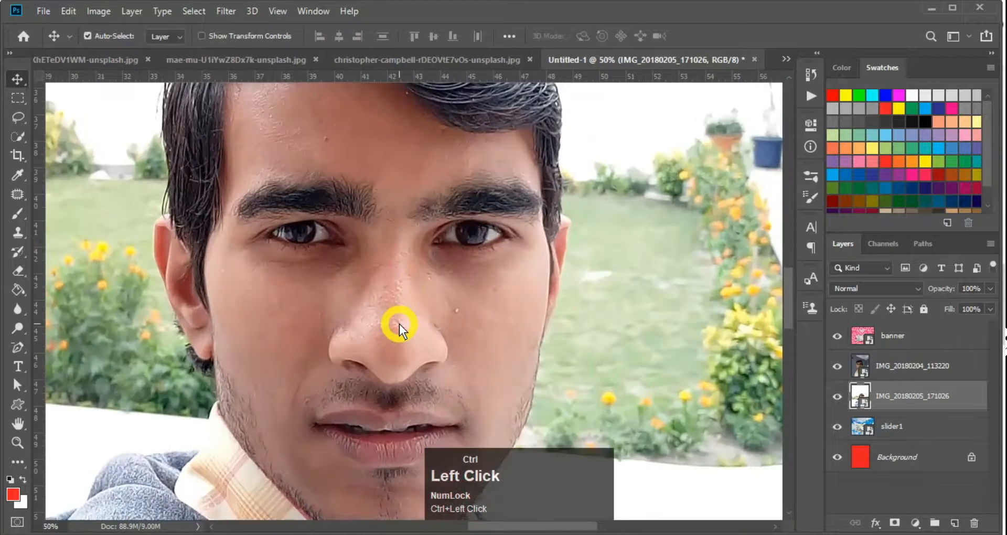
{"action": "left_click", "coordinate": [399, 324], "text": "ctrl"}
{"action": "key", "text": "ctrl+minus"}
{"action": "key", "text": "ctrl+minus"}
{"action": "left_click_drag", "start_coordinate": [406, 356], "coordinate": [385, 309]}
{"action": "left_click", "coordinate": [386, 276], "text": "ctrl"}
{"action": "left_click_drag", "start_coordinate": [385, 254], "coordinate": [402, 336]}
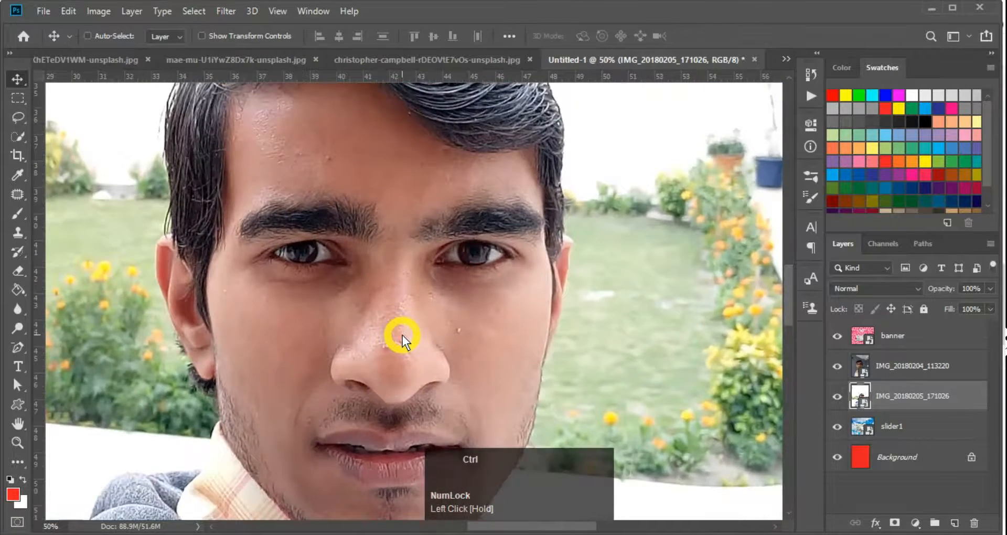
{"action": "key", "text": "ctrl+minus"}
{"action": "left_click", "coordinate": [402, 335], "text": "ctrl"}
{"action": "left_click", "coordinate": [402, 336], "text": "ctrl"}
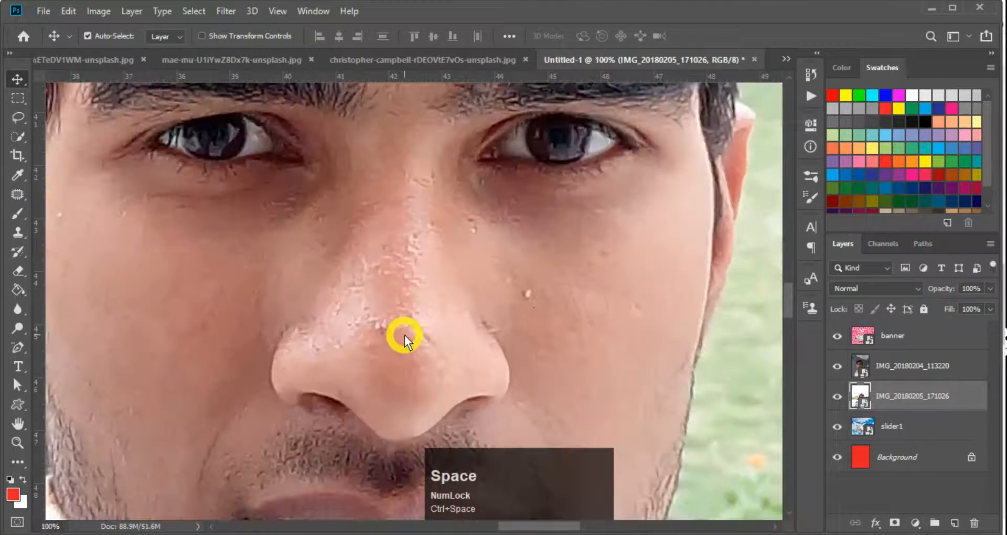
{"action": "key", "text": "ctrl+z"}
{"action": "key", "text": "ctrl+z"}
{"action": "key", "text": "ctrl+z"}
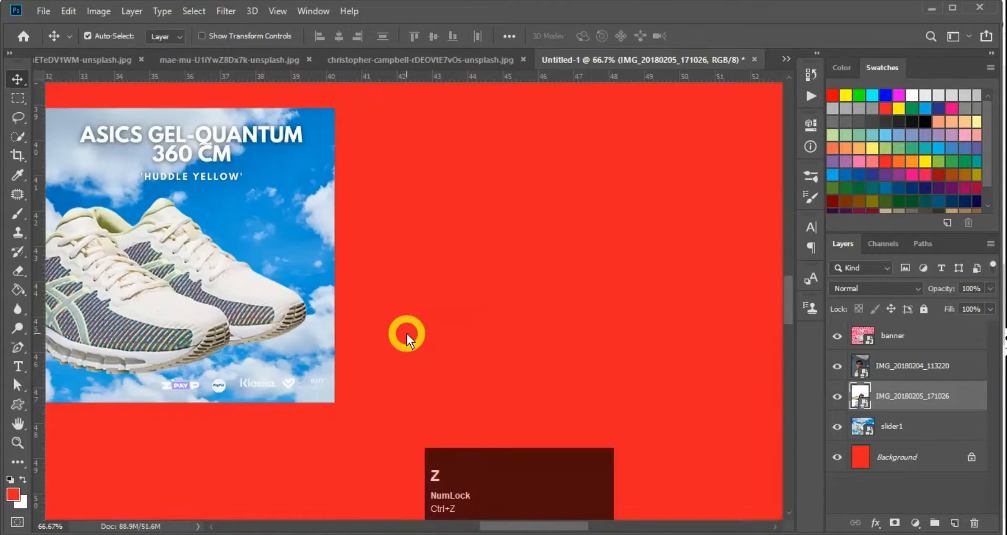
Rasterize the selfie layer from its layer context menu
{"action": "scroll", "coordinate": [407, 334], "scroll_direction": "down", "scroll_amount": 5}
{"action": "left_click", "coordinate": [393, 171], "text": "ctrl"}
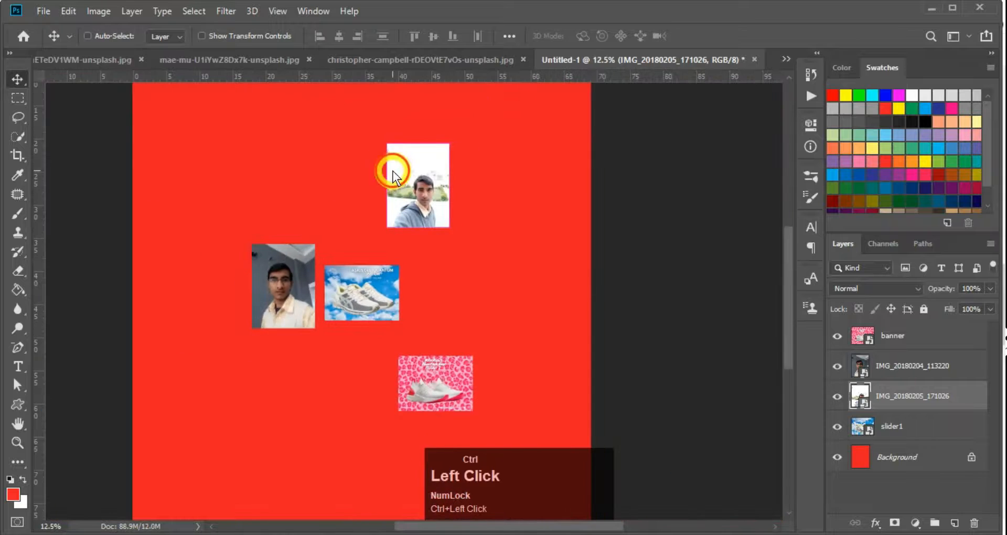
{"action": "right_click", "coordinate": [923, 398]}
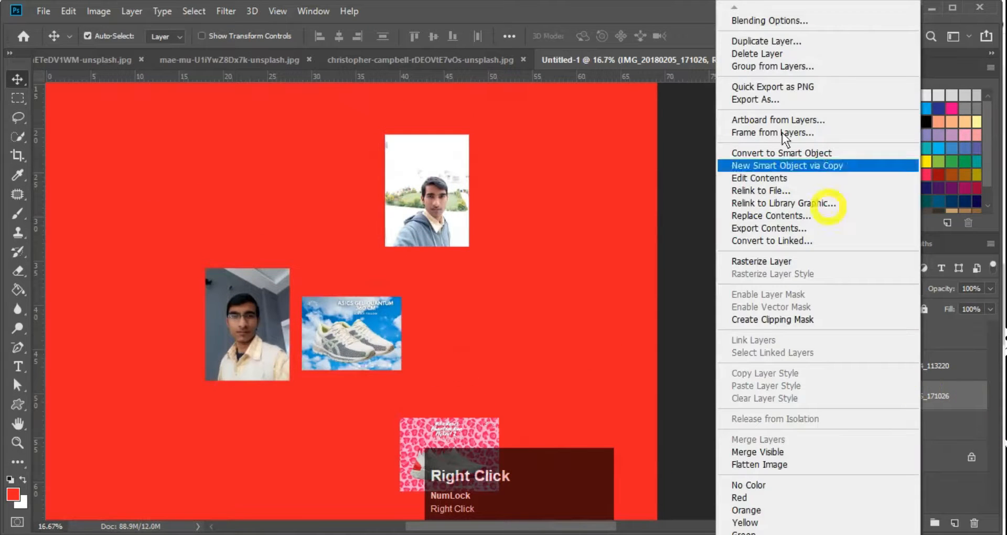
{"action": "left_click", "coordinate": [801, 263]}
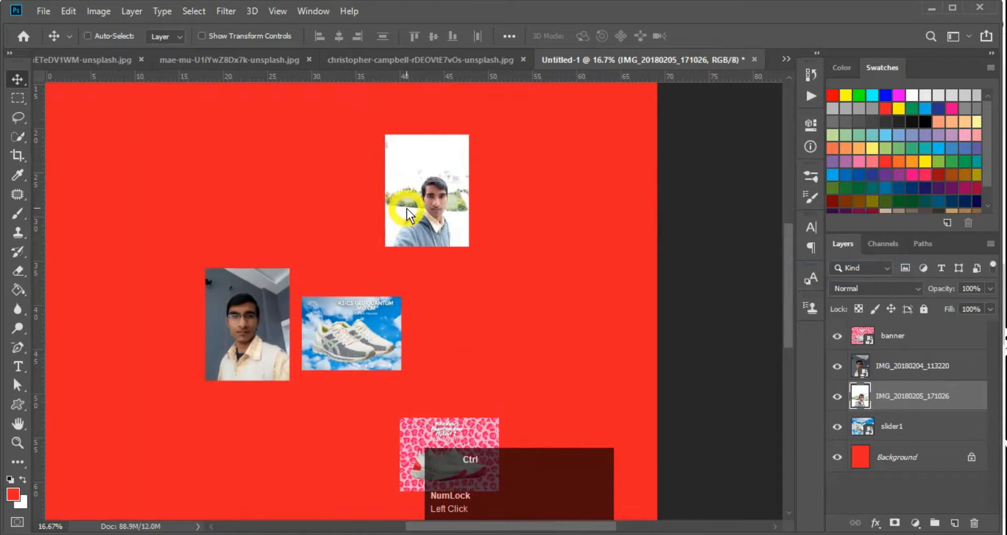
Move the rasterized selfie up-right and scale it to cover most of the poster
{"action": "scroll", "coordinate": [406, 208], "scroll_direction": "down", "scroll_amount": 1}
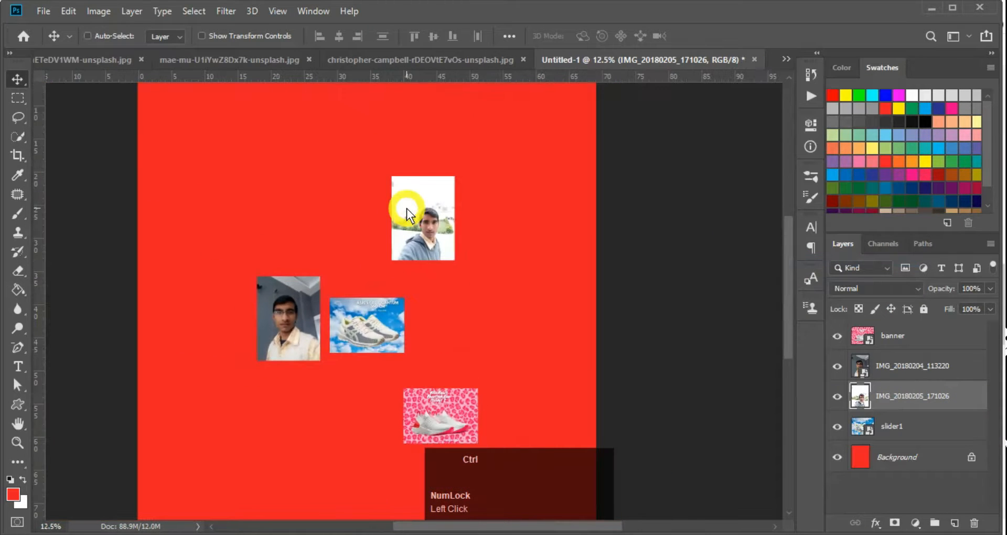
{"action": "left_click", "coordinate": [875, 405]}
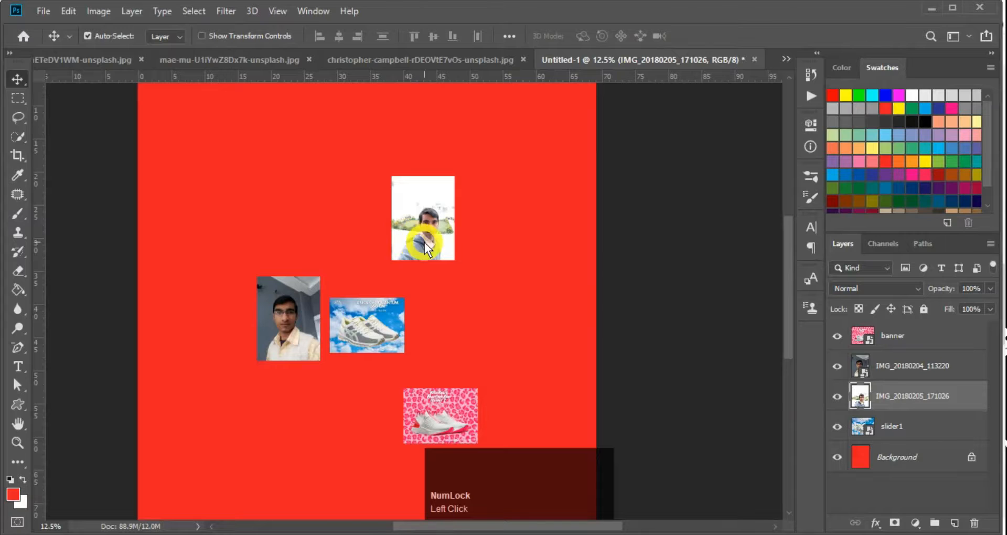
{"action": "left_click_drag", "start_coordinate": [424, 243], "coordinate": [505, 191]}
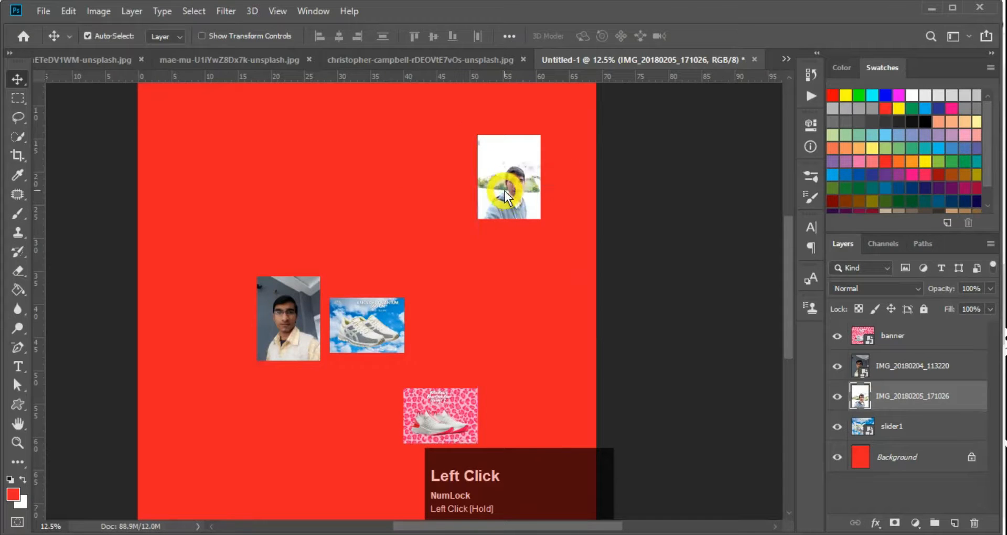
{"action": "key", "text": "ctrl+t"}
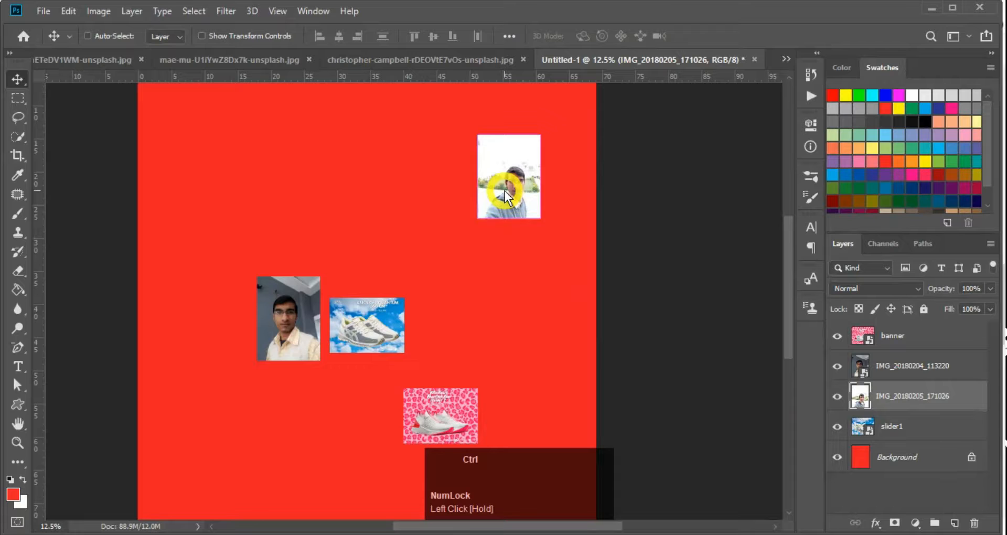
{"action": "left_click_drag", "start_coordinate": [479, 220], "coordinate": [214, 486]}
{"action": "key", "text": "Return"}
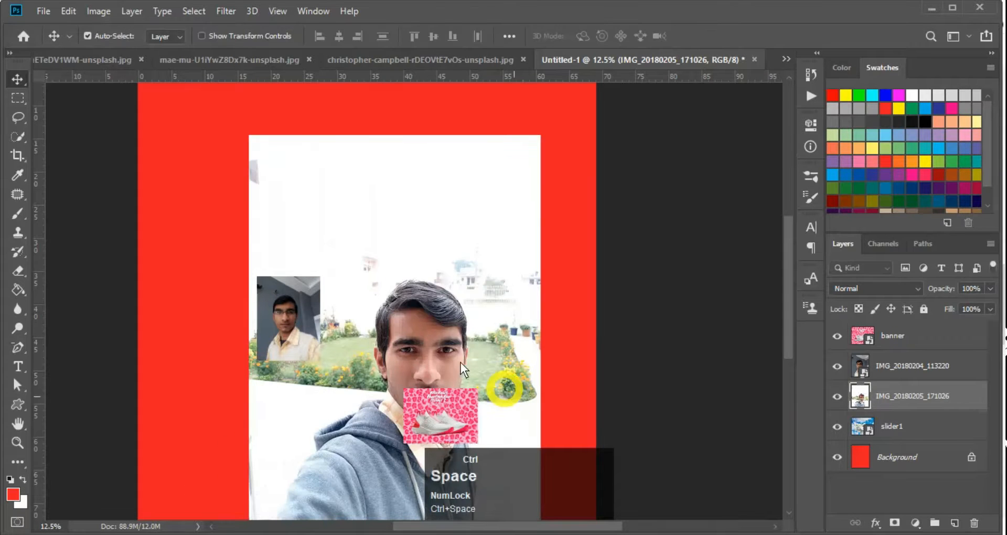
Zoom in on the enlarged selfie's face, zoom back out, and undo the last change
{"action": "left_click", "coordinate": [438, 351], "text": "ctrl"}
{"action": "left_click", "coordinate": [439, 350], "text": "ctrl"}
{"action": "left_click", "coordinate": [435, 383], "text": "ctrl"}
{"action": "key", "text": "ctrl+minus"}
{"action": "key", "text": "ctrl+minus"}
{"action": "key", "text": "ctrl+minus"}
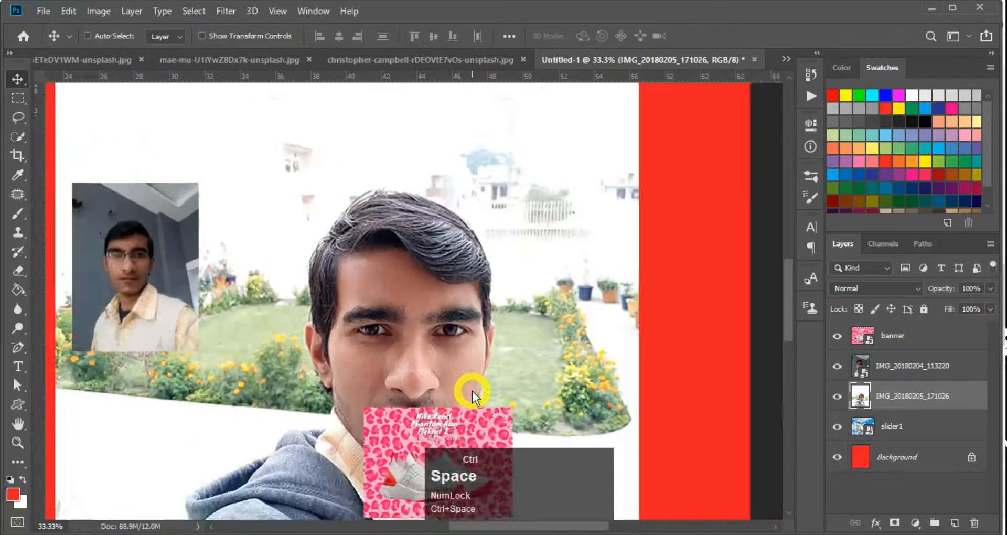
{"action": "scroll", "coordinate": [473, 392], "scroll_direction": "down", "scroll_amount": 2}
{"action": "key", "text": "ctrl+z"}
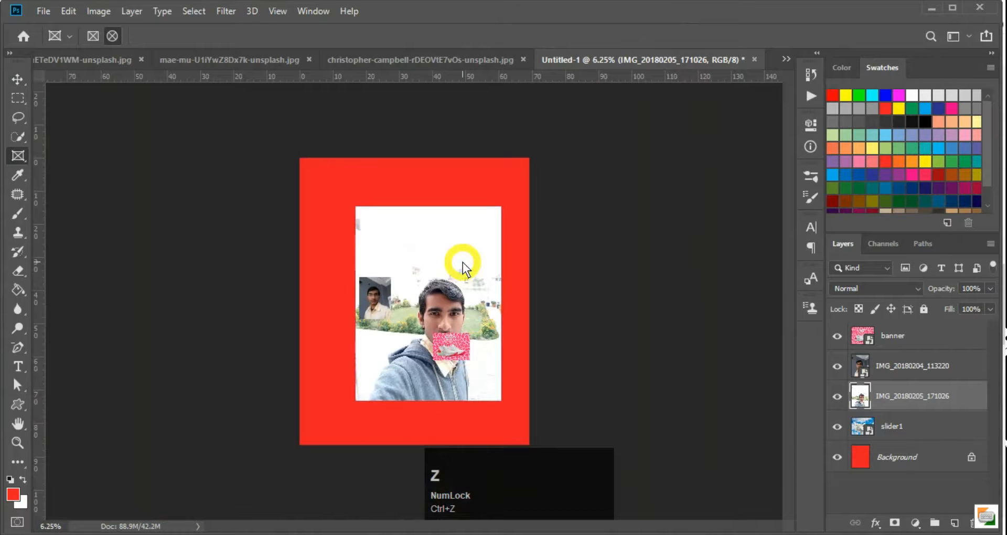
Shrink the rasterized selfie to a tiny box, scale it back to poster size, and inspect the pixelation
{"action": "left_click", "coordinate": [451, 304], "text": "ctrl"}
{"action": "key", "text": "ctrl+t"}
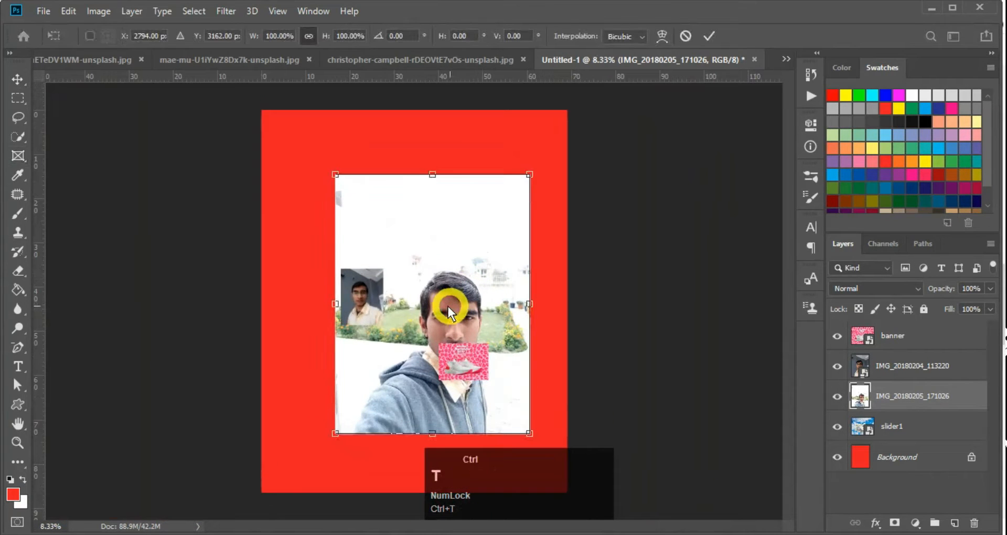
{"action": "left_click_drag", "start_coordinate": [336, 434], "coordinate": [517, 199]}
{"action": "key", "text": "Return"}
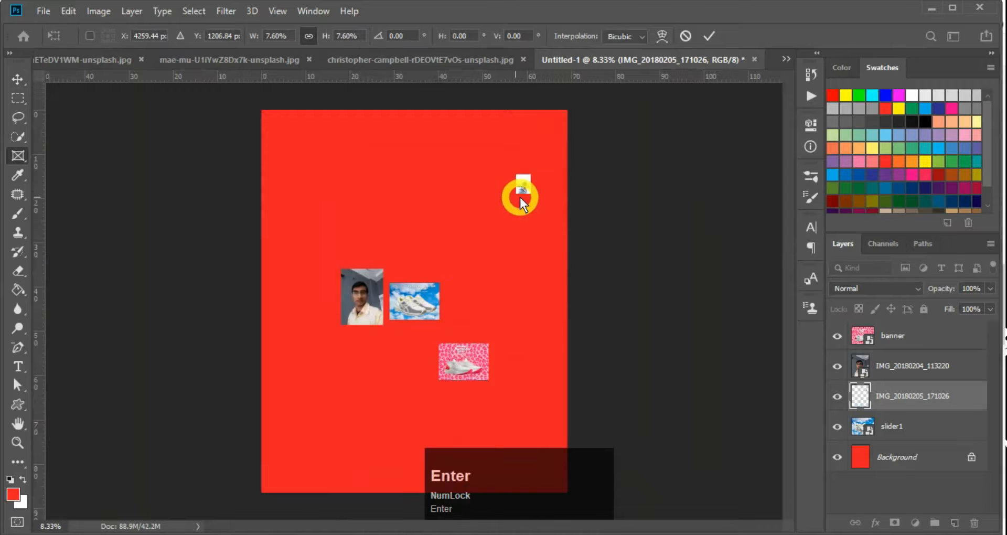
{"action": "key", "text": "ctrl+t"}
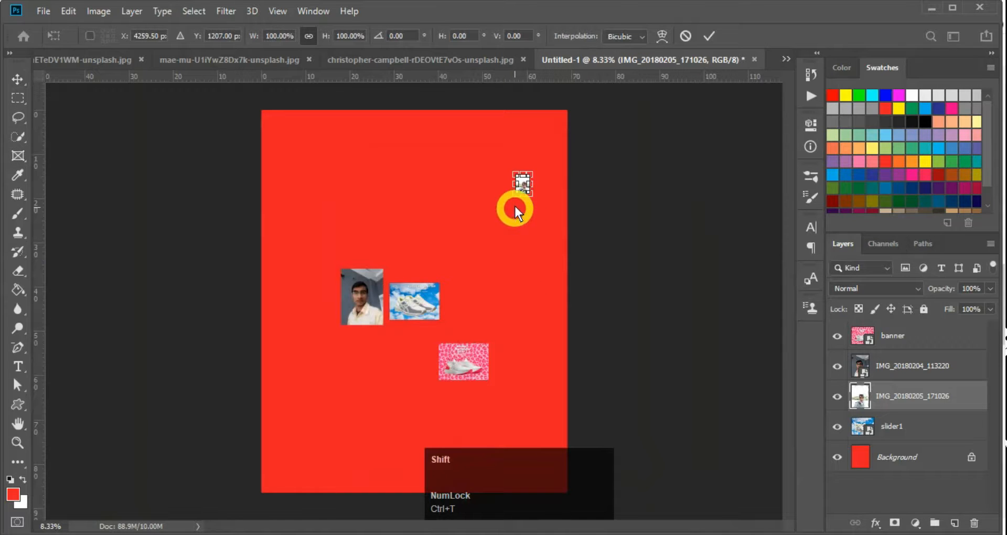
{"action": "left_click_drag", "start_coordinate": [514, 196], "coordinate": [275, 460]}
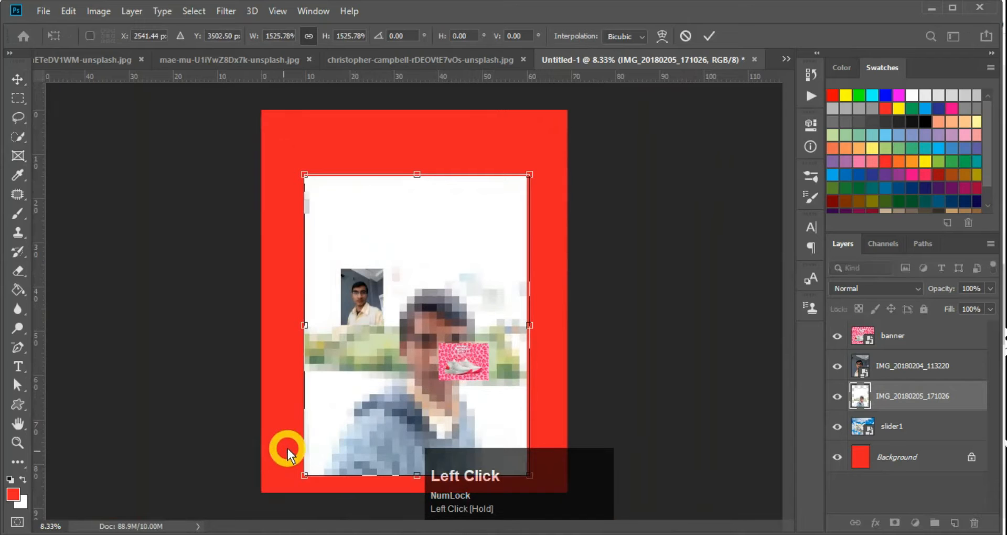
{"action": "key", "text": "Return"}
{"action": "key", "text": "ctrl+space"}
{"action": "left_click", "coordinate": [435, 374]}
{"action": "left_click", "coordinate": [438, 353]}
{"action": "left_click", "coordinate": [438, 354]}
{"action": "left_click", "coordinate": [437, 353]}
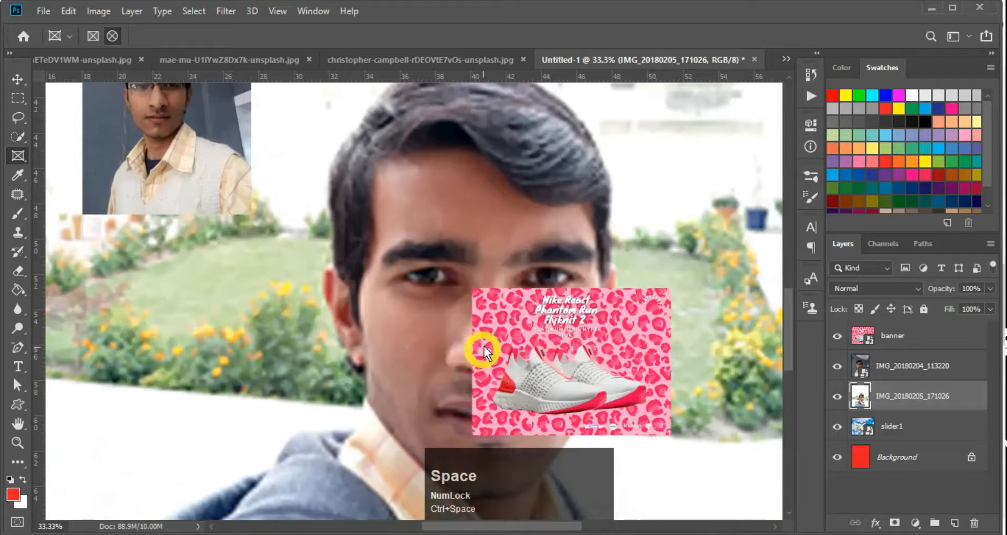
Move the pink shoe banner down and right, then zoom in on the face
{"action": "left_click", "coordinate": [552, 348]}
{"action": "key", "text": "v"}
{"action": "left_click_drag", "start_coordinate": [575, 354], "coordinate": [712, 423]}
{"action": "key", "text": "ctrl+space"}
{"action": "left_click", "coordinate": [602, 366]}
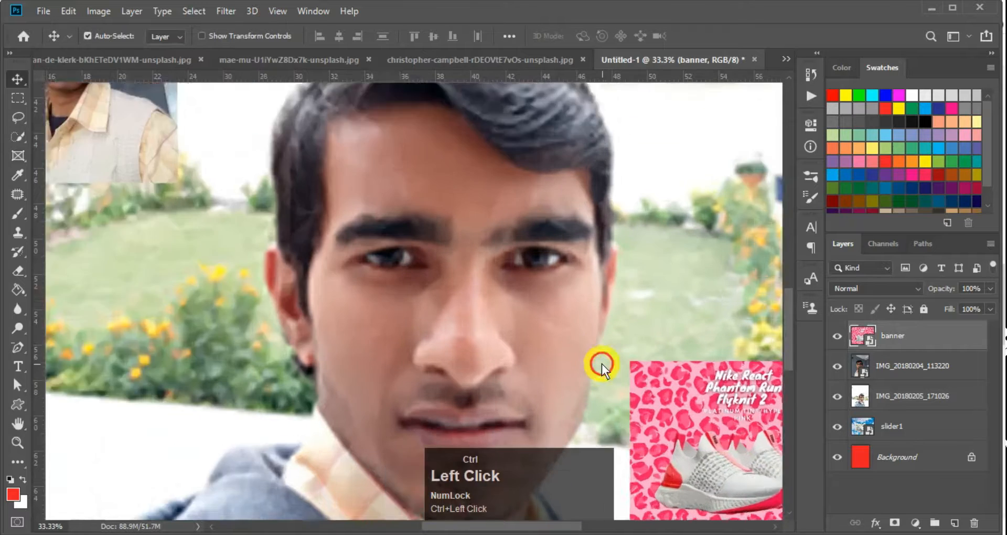
{"action": "key", "text": "ctrl+space"}
{"action": "left_click", "coordinate": [485, 312]}
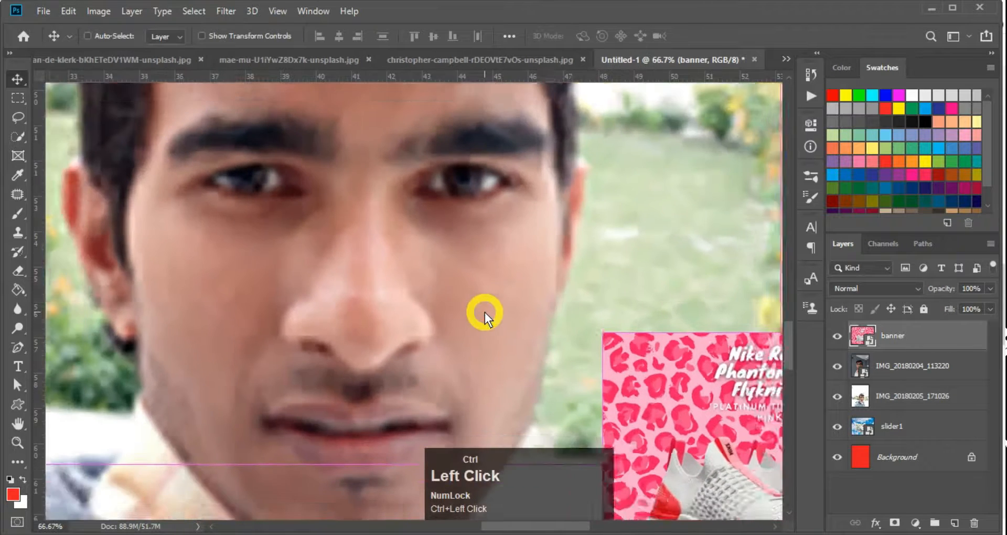
{"action": "left_click_drag", "start_coordinate": [457, 245], "coordinate": [456, 288]}
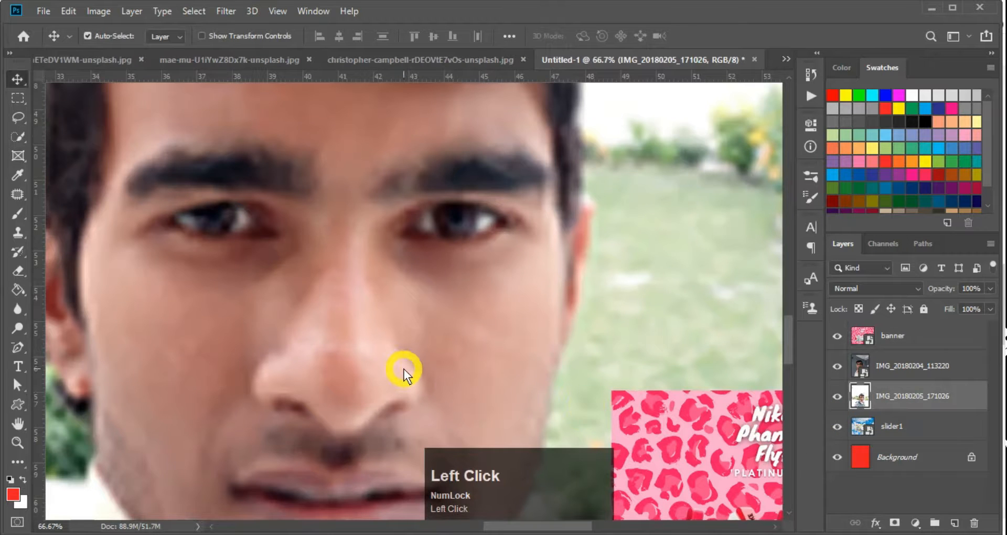
{"action": "key", "text": "ctrl+minus"}
{"action": "key", "text": "ctrl+minus"}
{"action": "key", "text": "ctrl+minus"}
Shrink the selfie to about 8% and scale it back up to poster size
{"action": "key", "text": "ctrl+minus"}
{"action": "key", "text": "ctrl+t"}
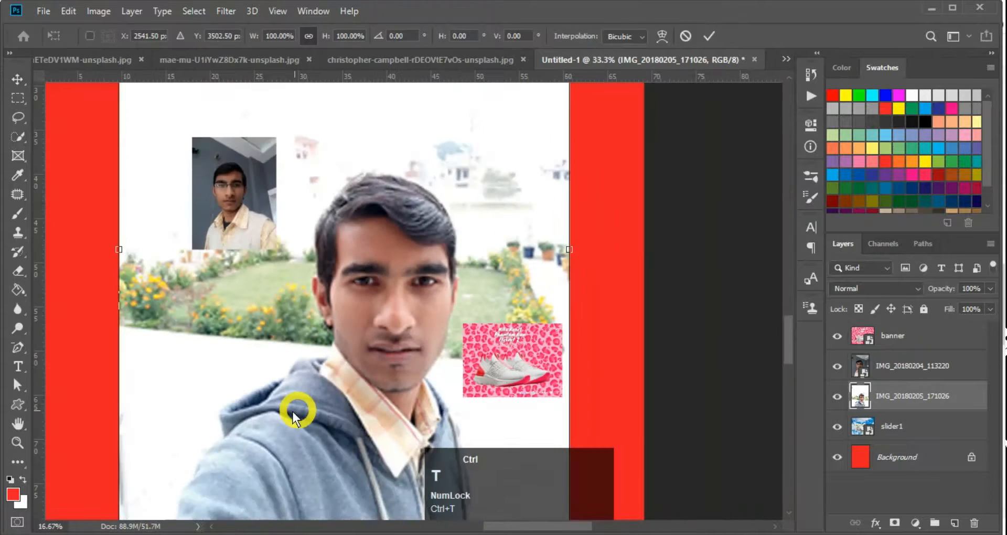
{"action": "key", "text": "ctrl+minus"}
{"action": "key", "text": "ctrl+minus"}
{"action": "left_click_drag", "start_coordinate": [305, 476], "coordinate": [494, 166]}
{"action": "key", "text": "Return"}
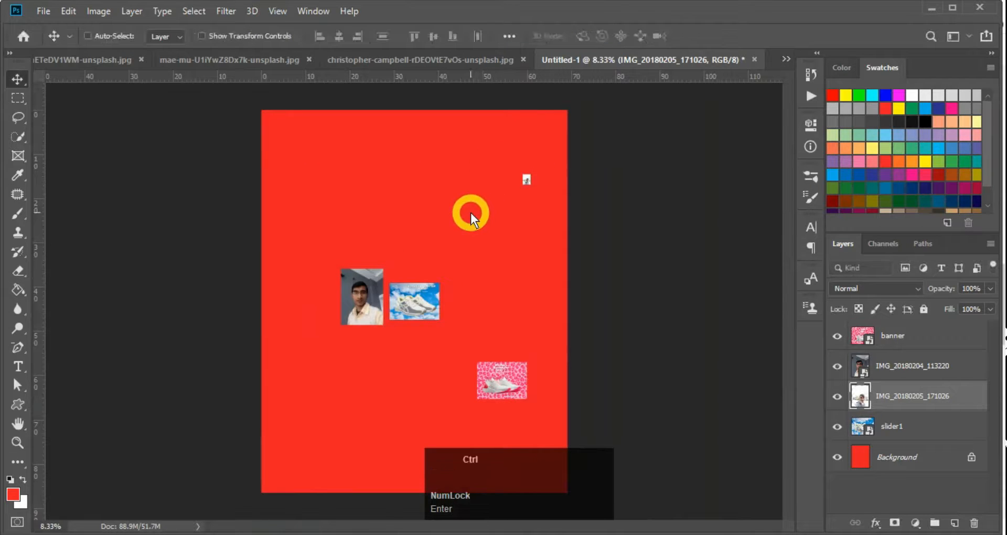
{"action": "key", "text": "ctrl+t"}
{"action": "left_click_drag", "start_coordinate": [521, 188], "coordinate": [278, 485]}
{"action": "key", "text": "Return"}
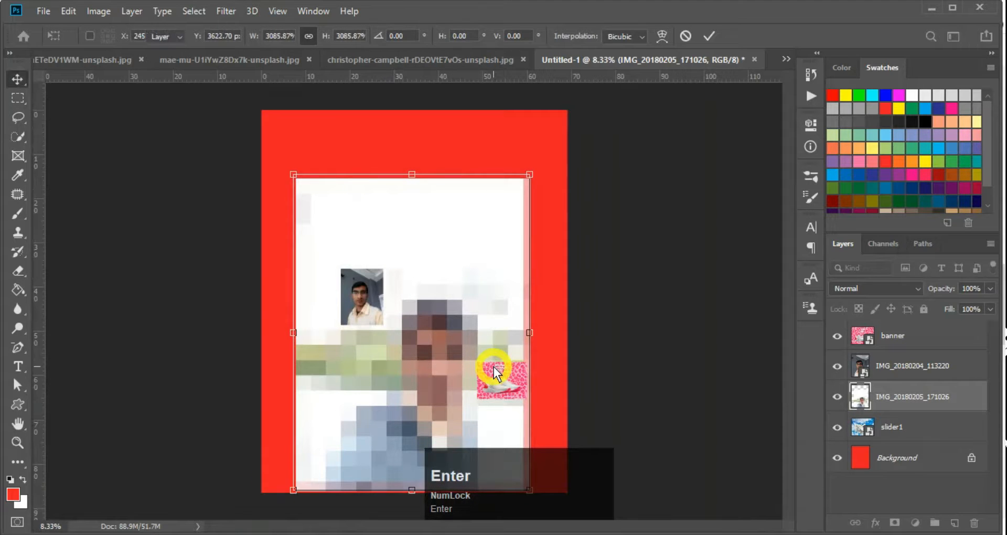
{"action": "left_click", "coordinate": [434, 404], "text": "ctrl"}
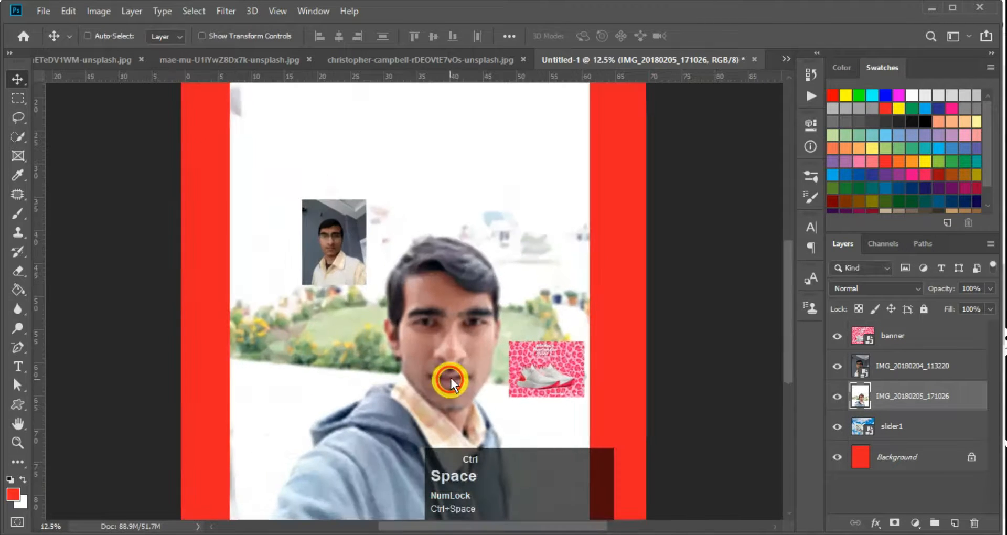
{"action": "left_click", "coordinate": [453, 378], "text": "ctrl"}
{"action": "left_click", "coordinate": [460, 349], "text": "ctrl"}
{"action": "left_click", "coordinate": [460, 349], "text": "ctrl"}
{"action": "left_click", "coordinate": [466, 348], "text": "ctrl"}
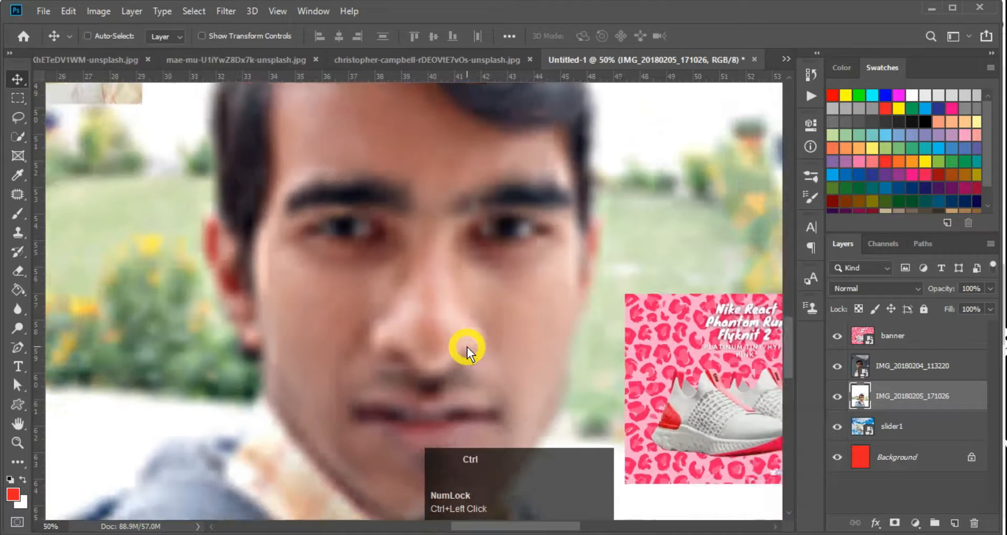
{"action": "left_click", "coordinate": [467, 347], "text": "ctrl+alt"}
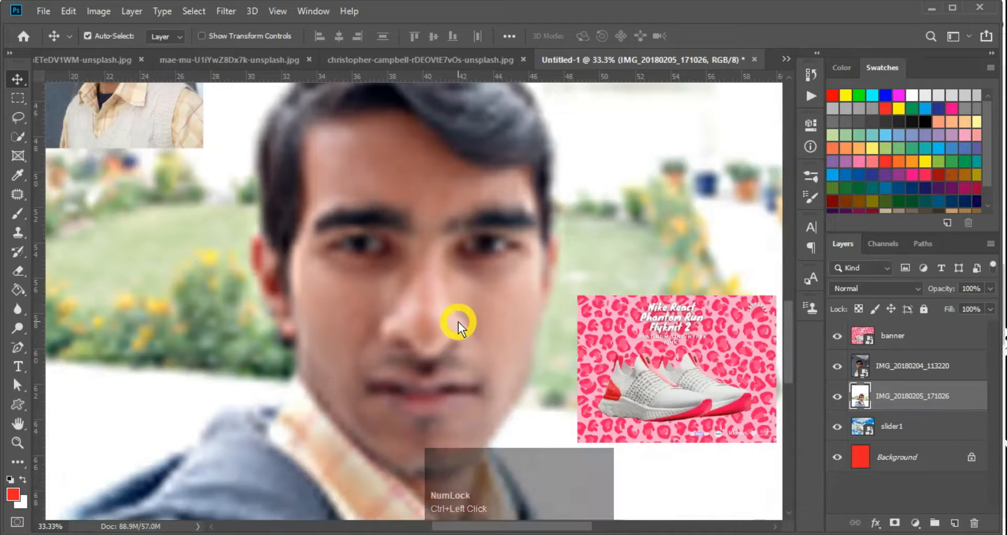
{"action": "left_click", "coordinate": [870, 402], "text": "ctrl"}
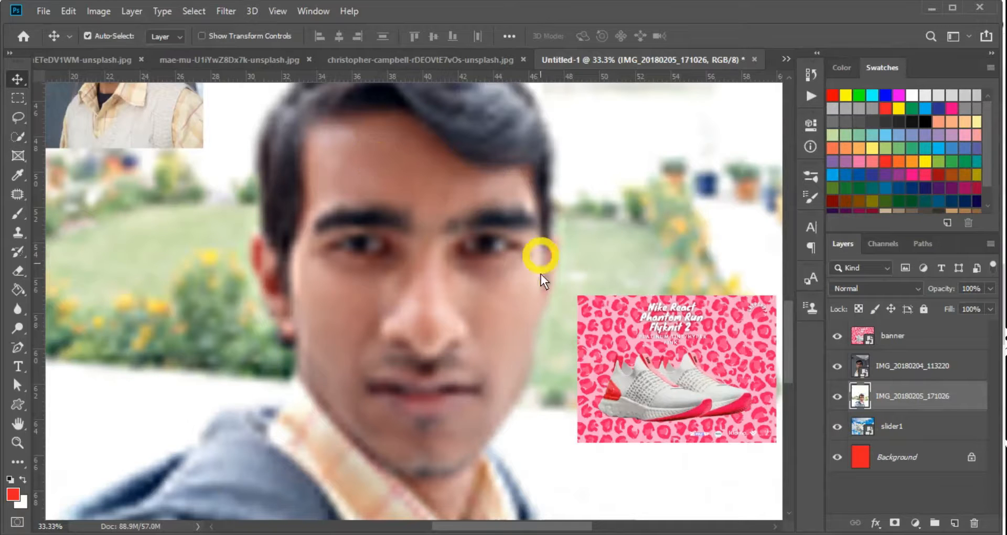
{"action": "key", "text": "super"}
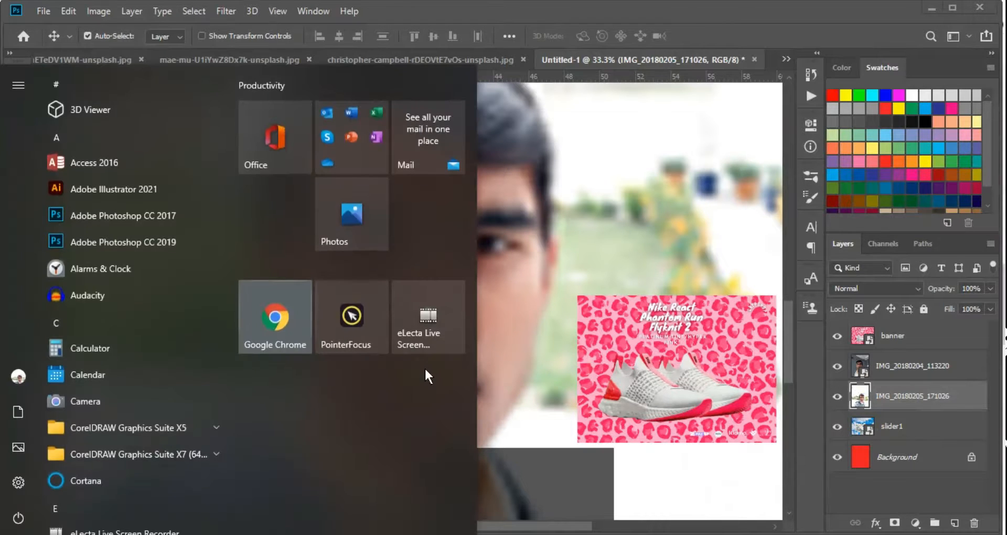
{"action": "key", "text": "super"}
{"action": "key", "text": "ctrl+minus"}
{"action": "key", "text": "ctrl+minus"}
{"action": "key", "text": "ctrl+minus"}
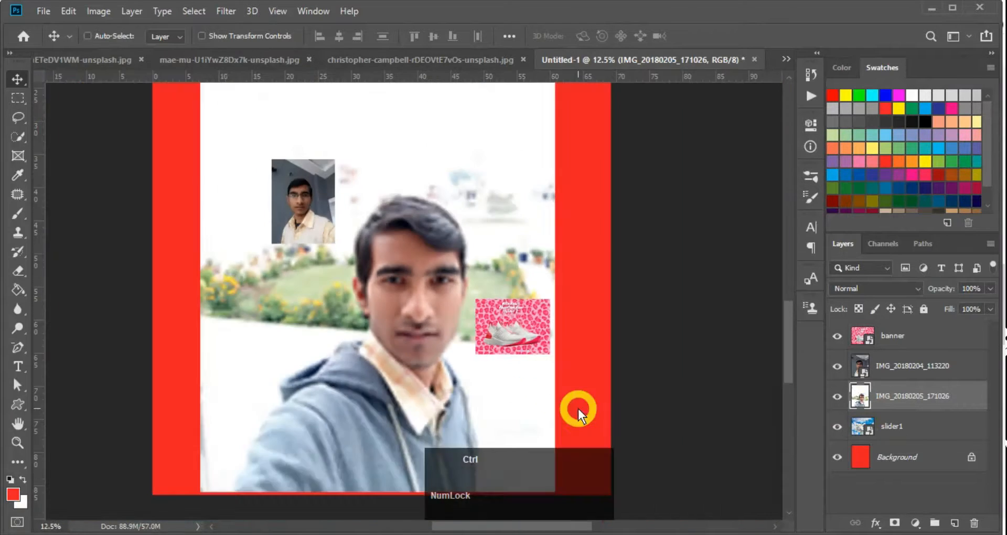
Delete the blurry selfie layer and drag IMG_20180205_171026 from Downloads into the poster
{"action": "left_click", "coordinate": [471, 241]}
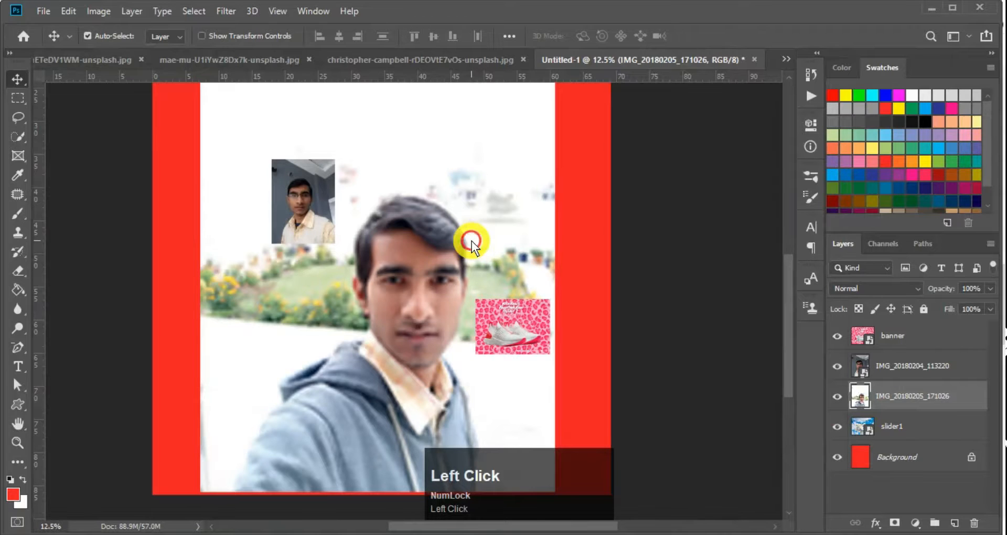
{"action": "key", "text": "Delete"}
{"action": "left_click", "coordinate": [417, 534]}
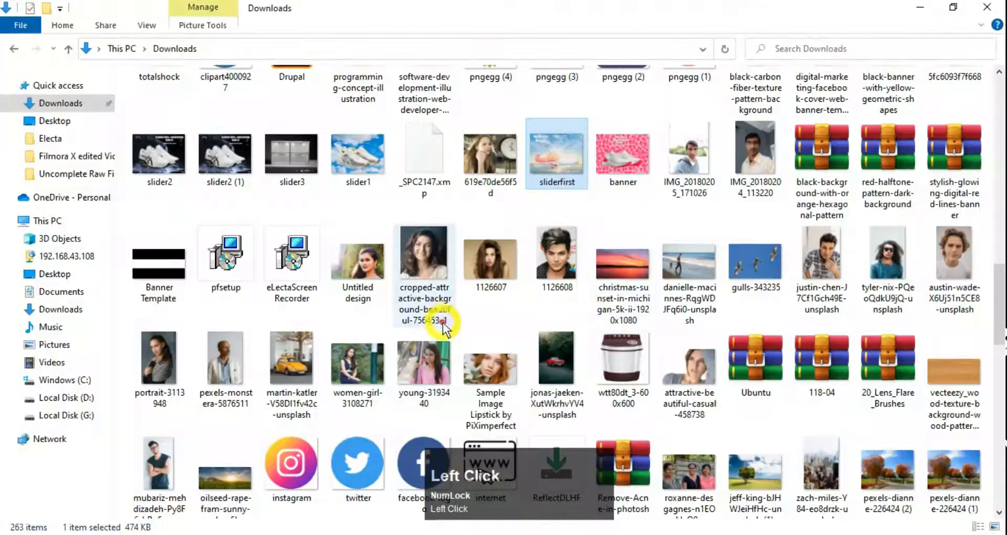
{"action": "left_click_drag", "start_coordinate": [695, 157], "coordinate": [457, 242]}
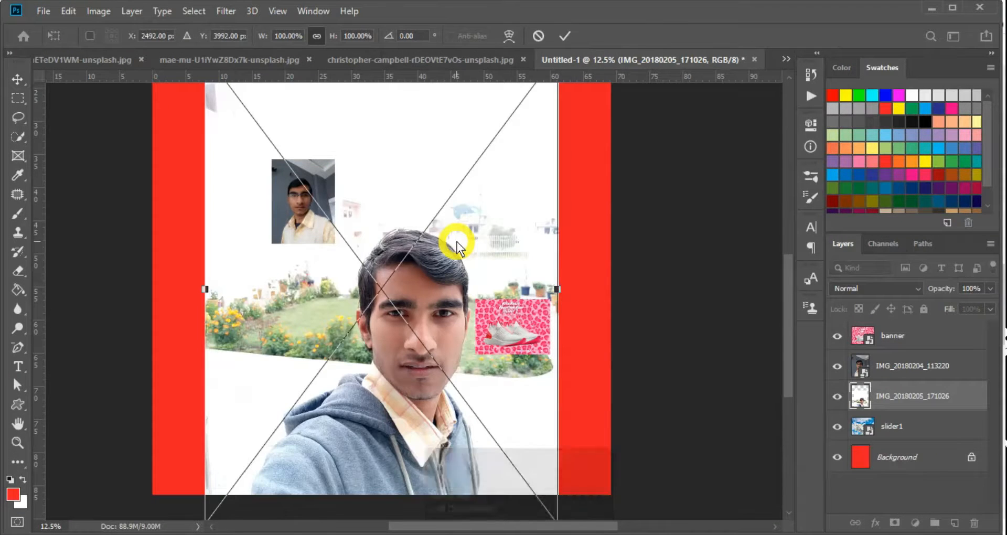
Place IMG_20180205_171026, nudge it up, and shrink it to 3.65% at the top-right
{"action": "key", "text": "ctrl+minus"}
{"action": "key", "text": "Return"}
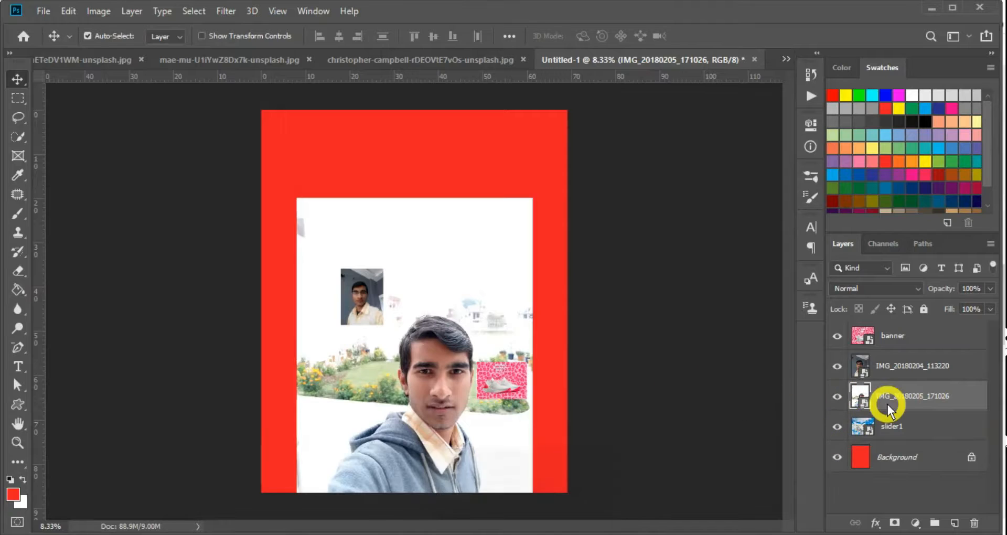
{"action": "left_click_drag", "start_coordinate": [424, 330], "coordinate": [434, 271]}
{"action": "key", "text": "ctrl+t"}
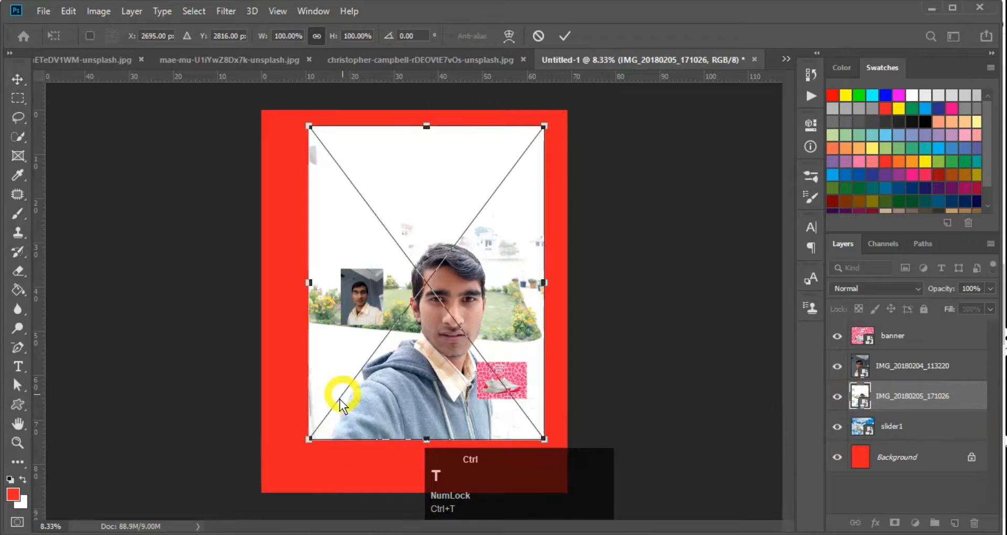
{"action": "left_click_drag", "start_coordinate": [311, 441], "coordinate": [538, 138]}
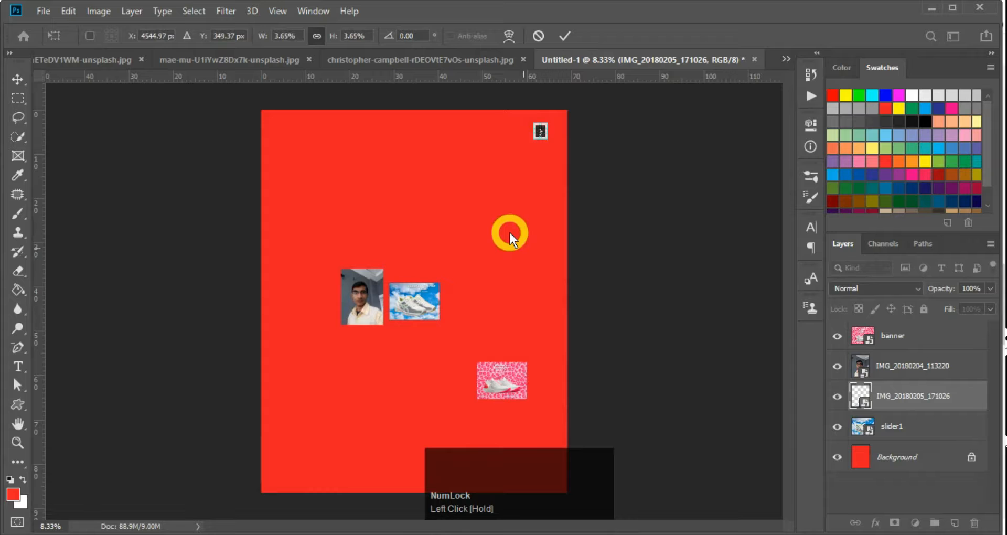
{"action": "key", "text": "Return"}
{"action": "left_click", "coordinate": [547, 134], "text": "ctrl"}
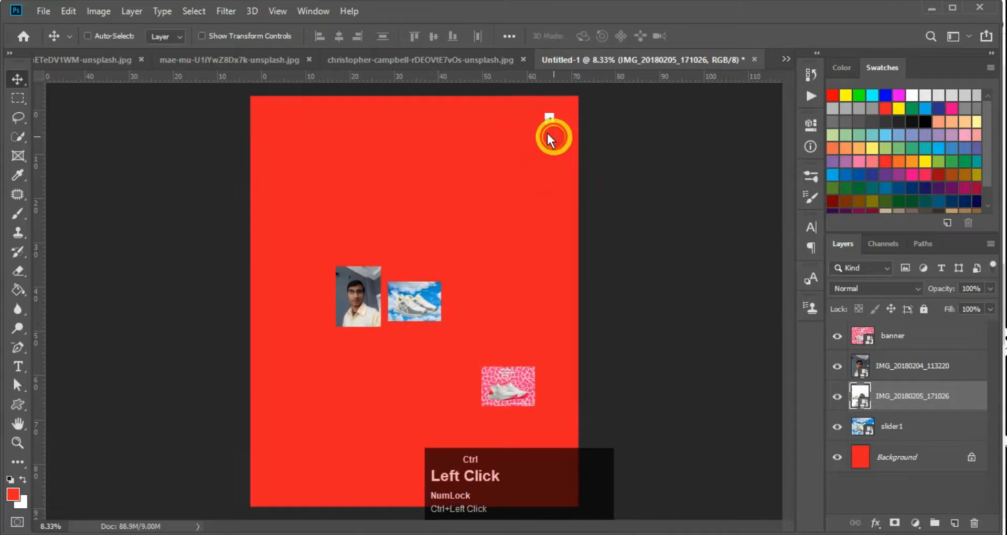
{"action": "key", "text": "ctrl+minus"}
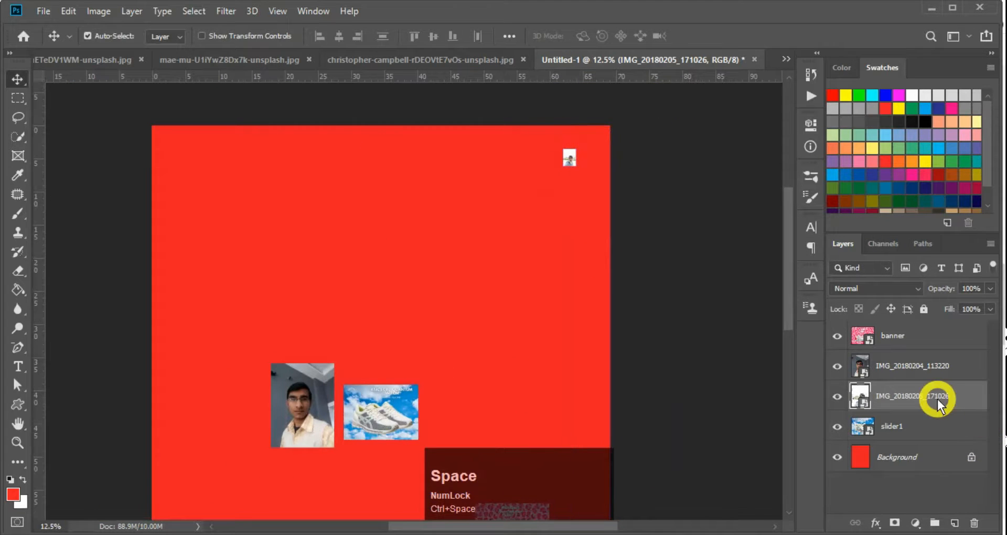
{"action": "right_click", "coordinate": [919, 402]}
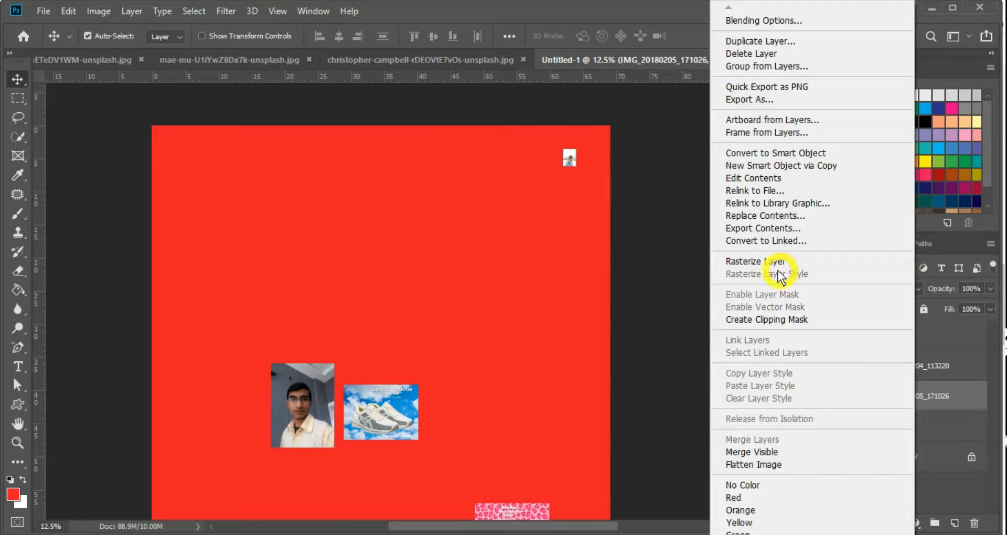
{"action": "key", "text": "super+plus"}
{"action": "key", "text": "super+minus"}
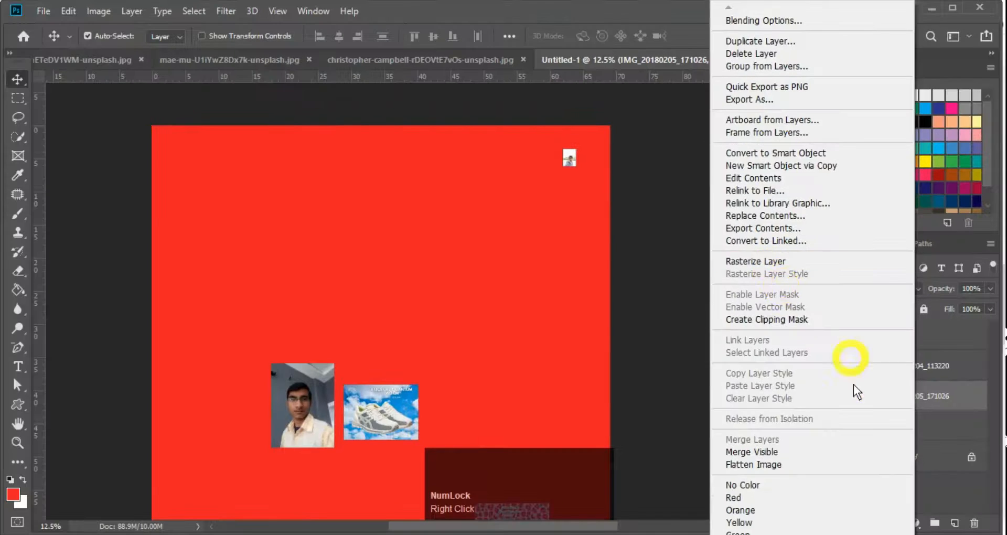
{"action": "key", "text": "Escape"}
Enlarge the tiny selfie smart object to fill the poster and zoom to 100% to check sharpness
{"action": "key", "text": "ctrl+t"}
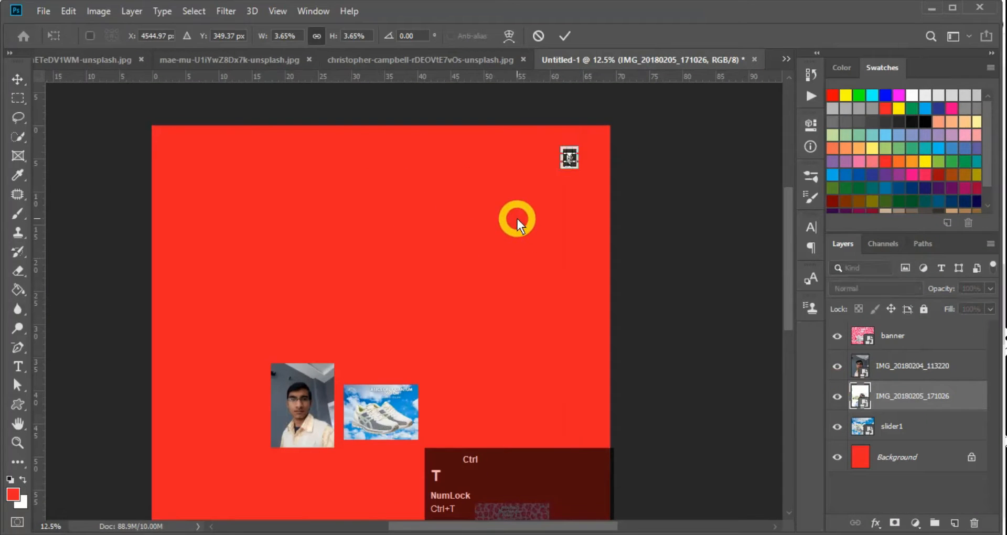
{"action": "left_click_drag", "start_coordinate": [563, 167], "coordinate": [147, 474]}
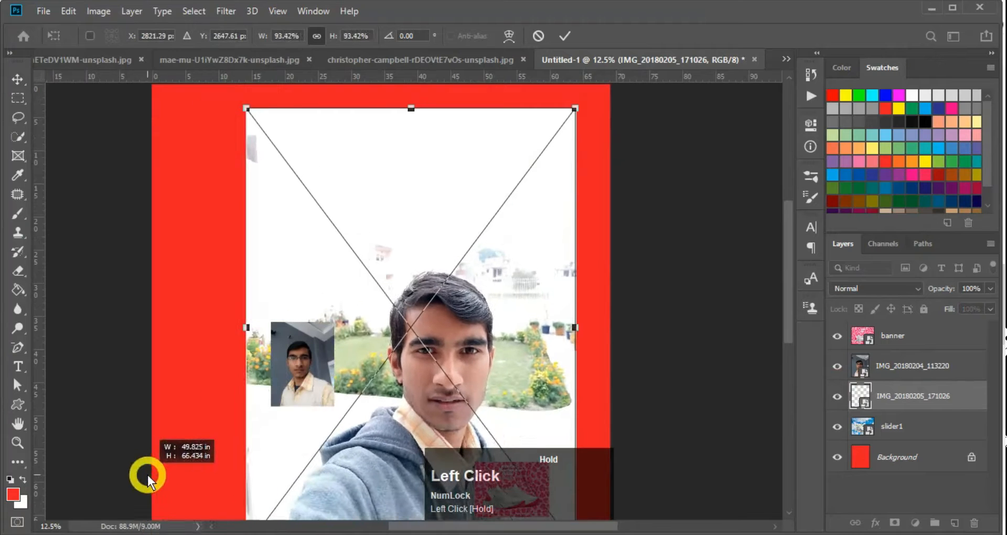
{"action": "key", "text": "Return"}
{"action": "key", "text": "ctrl+space"}
{"action": "left_click", "coordinate": [474, 382]}
{"action": "left_click", "coordinate": [465, 396]}
{"action": "left_click_drag", "start_coordinate": [458, 403], "coordinate": [458, 311]}
{"action": "left_click", "coordinate": [445, 322]}
{"action": "left_click", "coordinate": [445, 311]}
{"action": "left_click", "coordinate": [439, 314]}
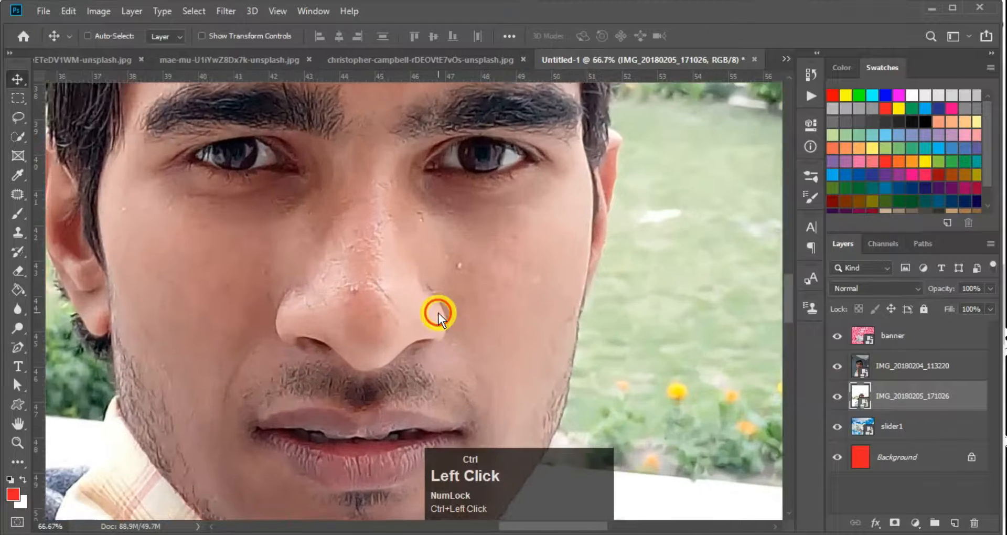
{"action": "key", "text": "ctrl+minus"}
{"action": "key", "text": "ctrl+minus"}
{"action": "key", "text": "ctrl+minus"}
{"action": "key", "text": "ctrl+minus"}
{"action": "key", "text": "ctrl+minus"}
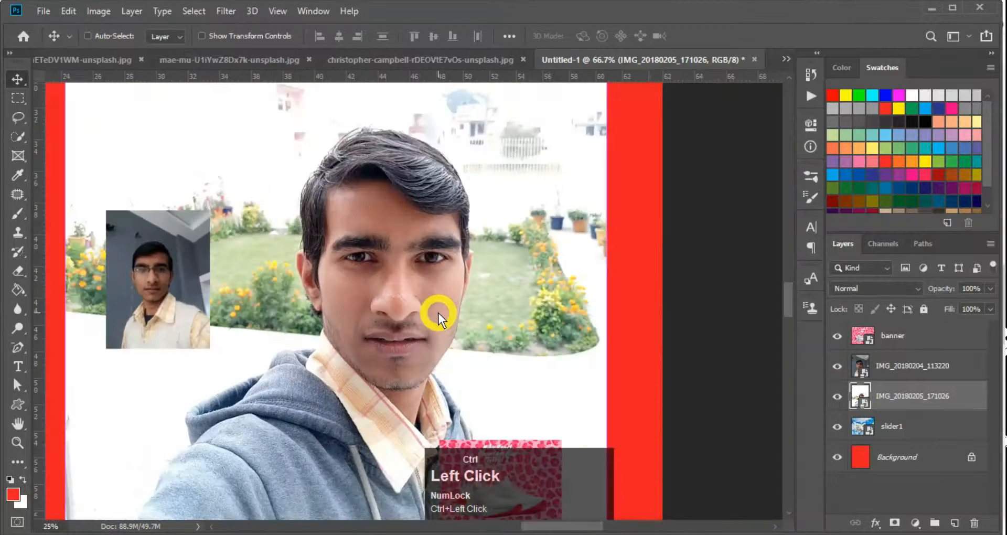
{"action": "key", "text": "ctrl+minus"}
Shrink the selfie tiny again, re-enlarge it, confirm it stays sharp, and commit it mid-sized upper right
{"action": "key", "text": "ctrl+t"}
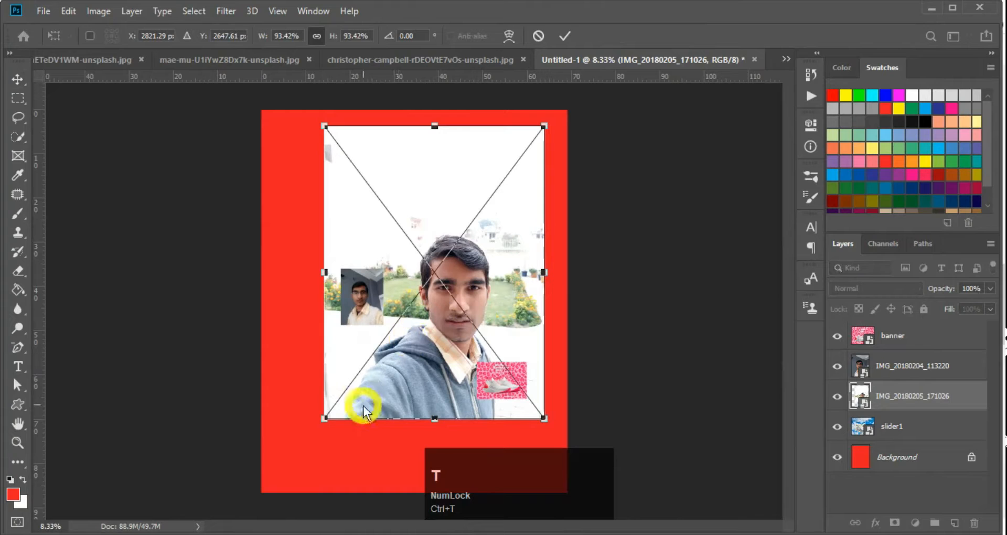
{"action": "left_click_drag", "start_coordinate": [327, 418], "coordinate": [520, 128]}
{"action": "key", "text": "Return"}
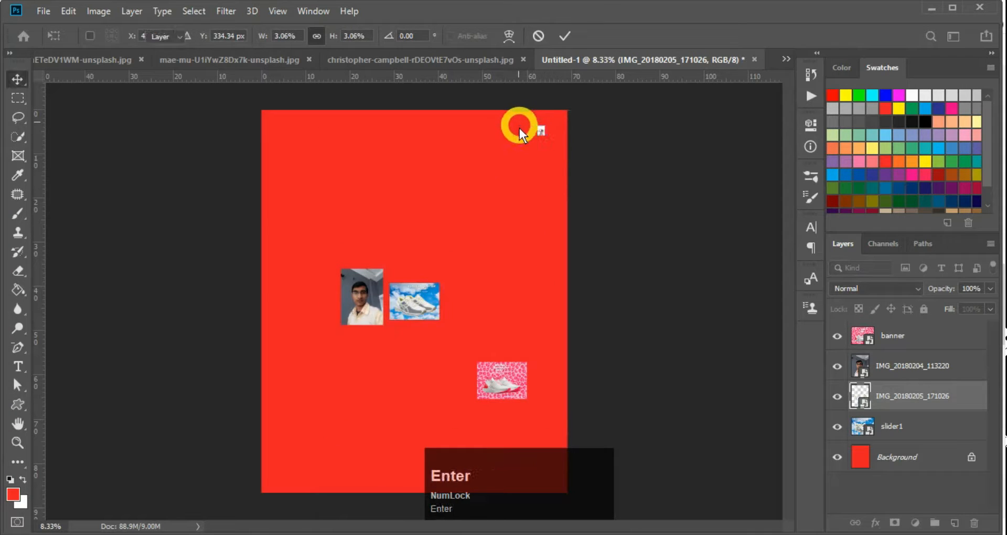
{"action": "key", "text": "ctrl+t"}
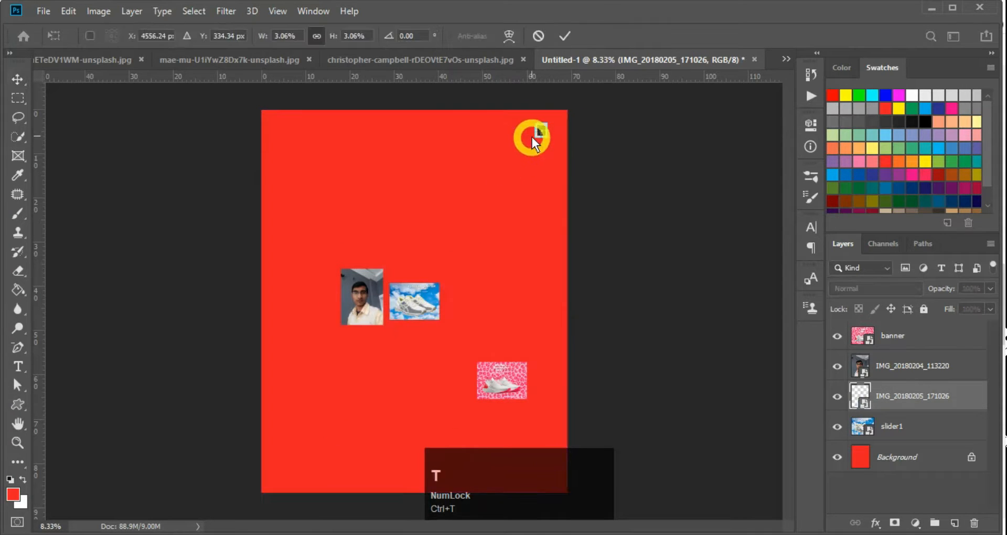
{"action": "left_click_drag", "start_coordinate": [536, 138], "coordinate": [218, 530]}
{"action": "key", "text": "Return"}
{"action": "key", "text": "ctrl+space"}
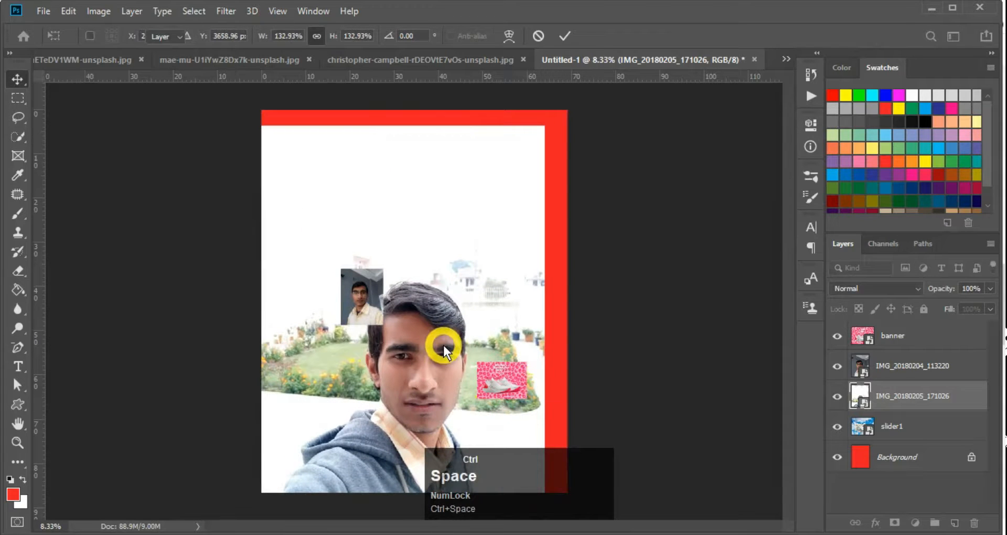
{"action": "left_click", "coordinate": [417, 381], "text": "ctrl"}
{"action": "left_click", "coordinate": [417, 381], "text": "ctrl"}
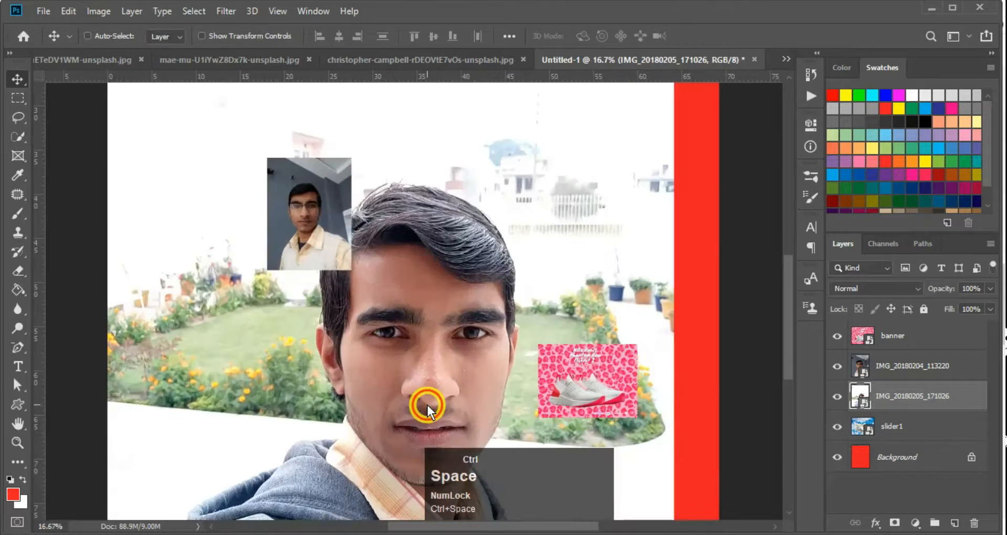
{"action": "left_click", "coordinate": [428, 405], "text": "ctrl"}
{"action": "left_click", "coordinate": [539, 216], "text": "ctrl"}
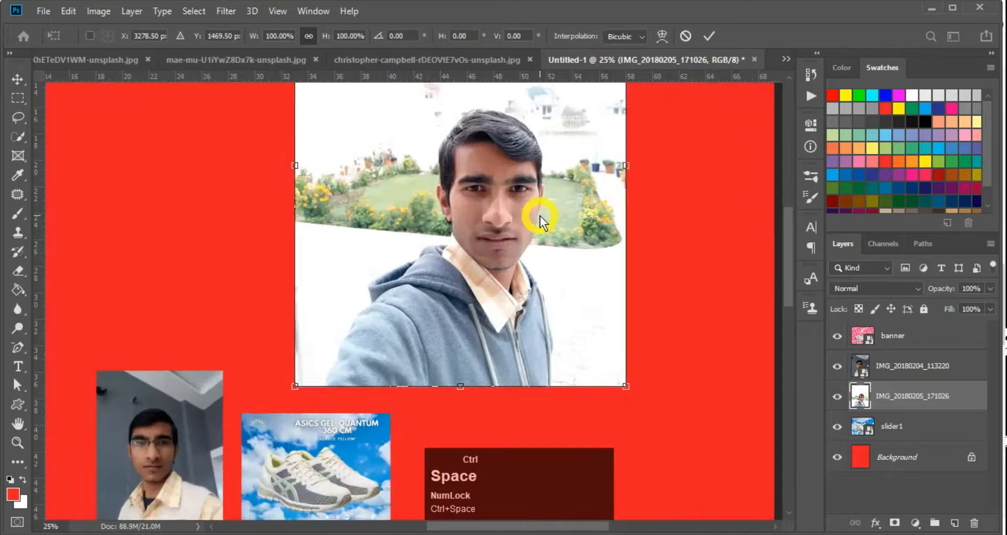
{"action": "key", "text": "ctrl+minus"}
{"action": "key", "text": "ctrl+minus"}
{"action": "key", "text": "ctrl+minus"}
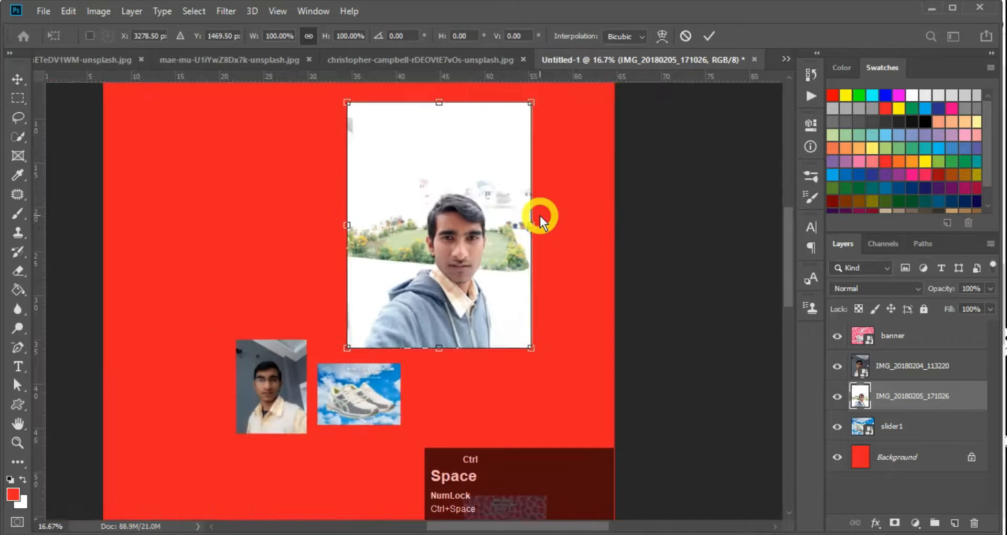
{"action": "key", "text": "ctrl+minus"}
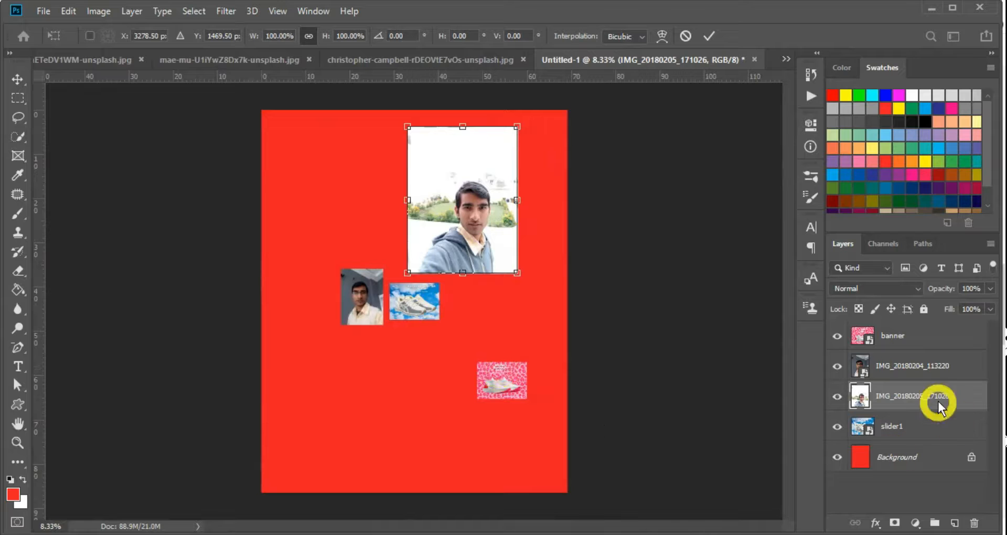
{"action": "key", "text": "Return"}
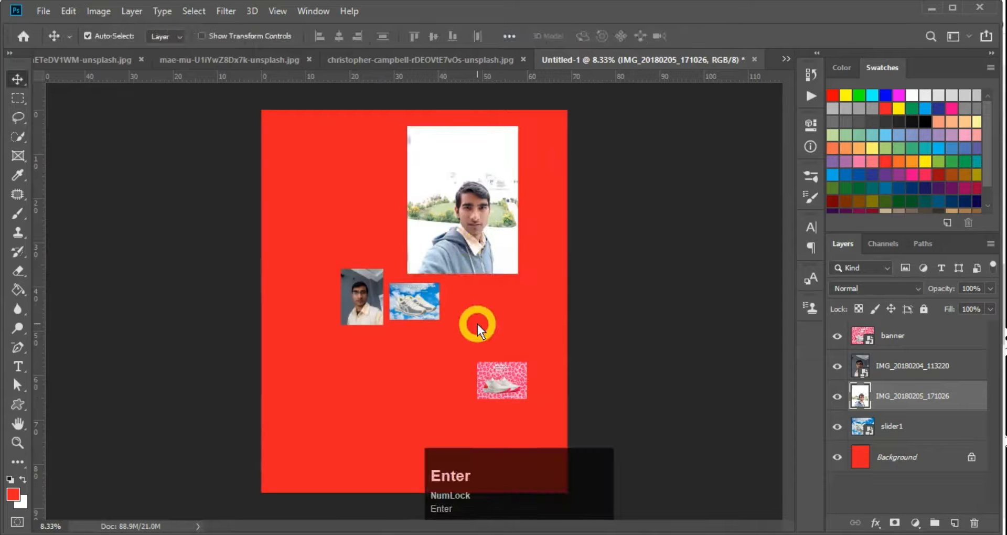
Zoom in and out to review the banner, two portrait, slider1 and Background layers
{"action": "left_click", "coordinate": [490, 222], "text": "ctrl"}
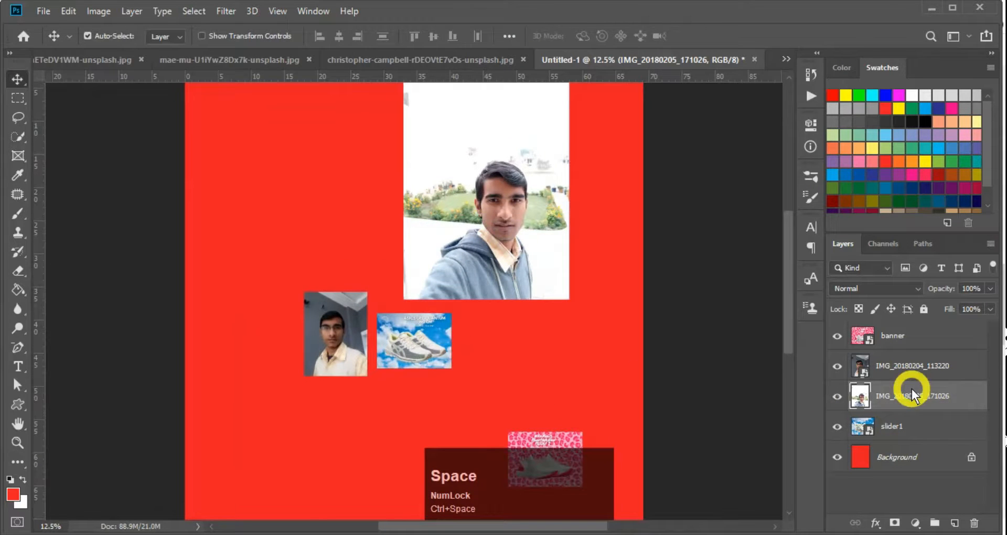
{"action": "right_click", "coordinate": [913, 397]}
{"action": "left_click", "coordinate": [946, 398]}
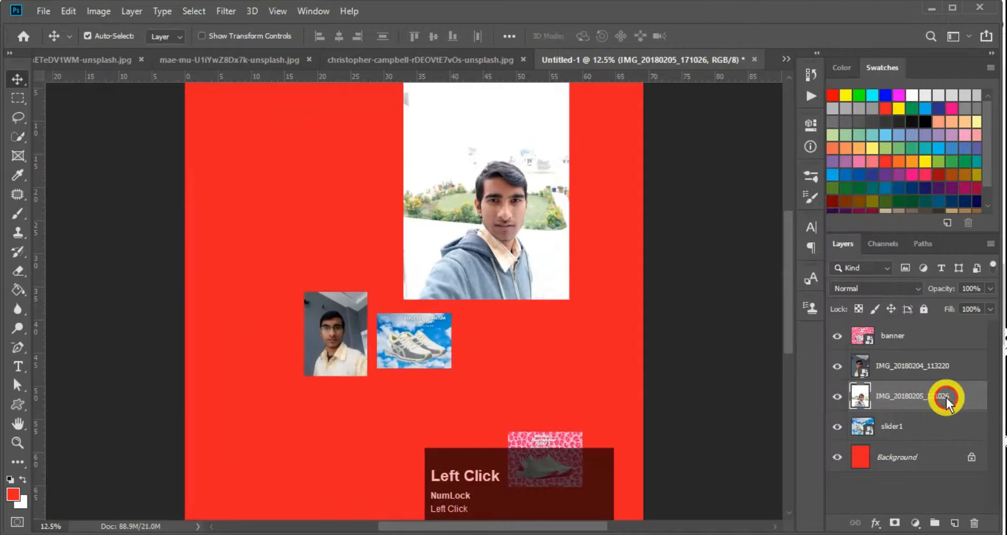
{"action": "key", "text": "super+plus"}
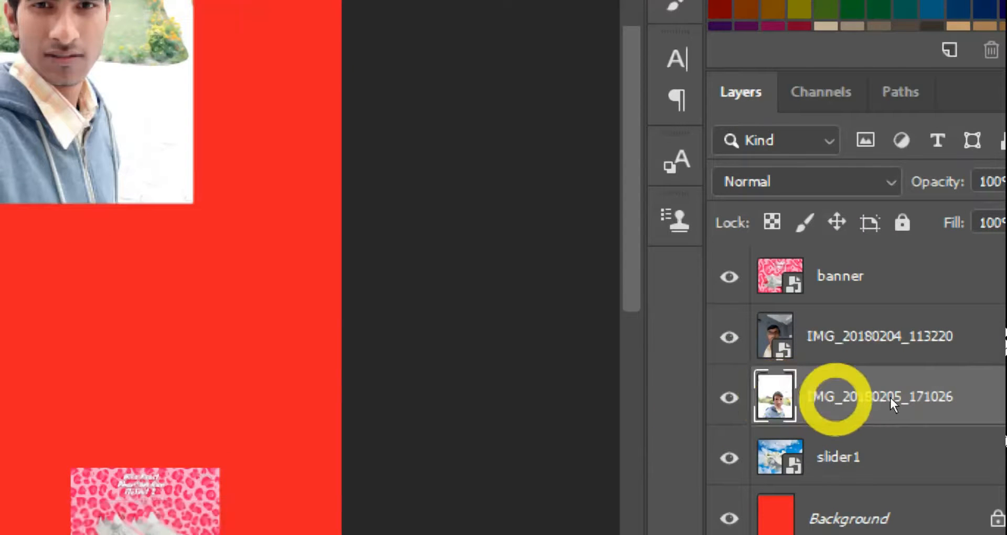
{"action": "key", "text": "ctrl+minus"}
{"action": "key", "text": "ctrl+minus"}
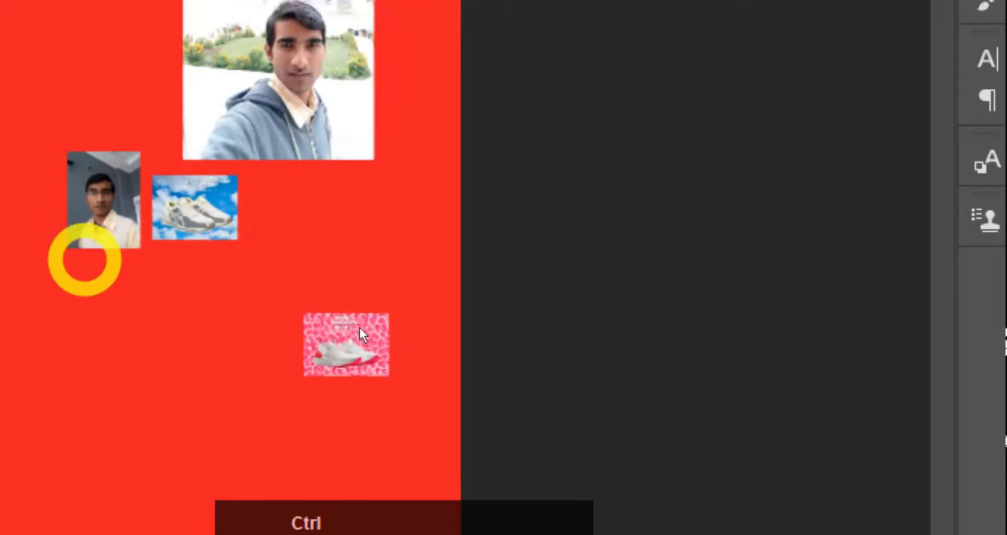
{"action": "key", "text": "super+minus"}
{"action": "left_click", "coordinate": [450, 319]}
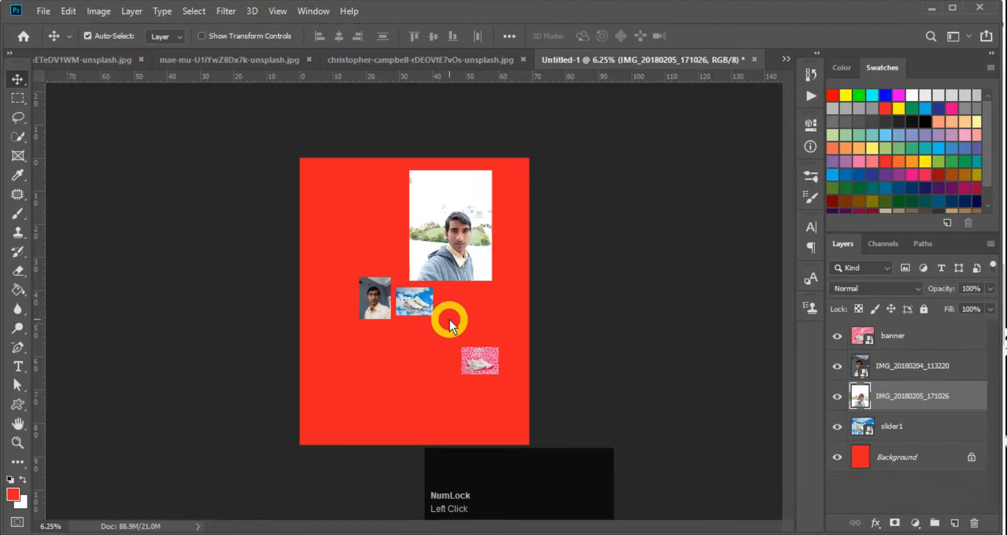
{"action": "key", "text": "v"}
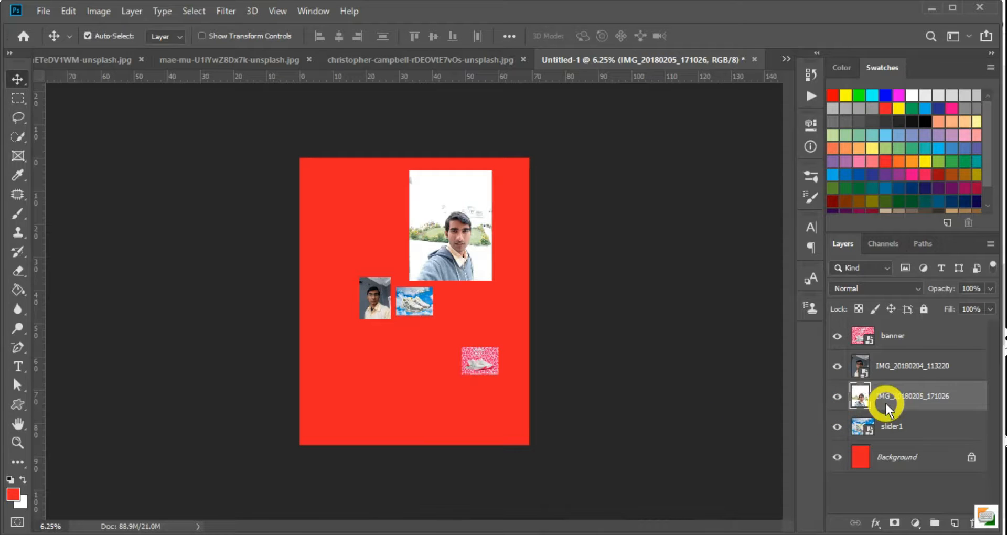
{"action": "key", "text": "super+plus"}
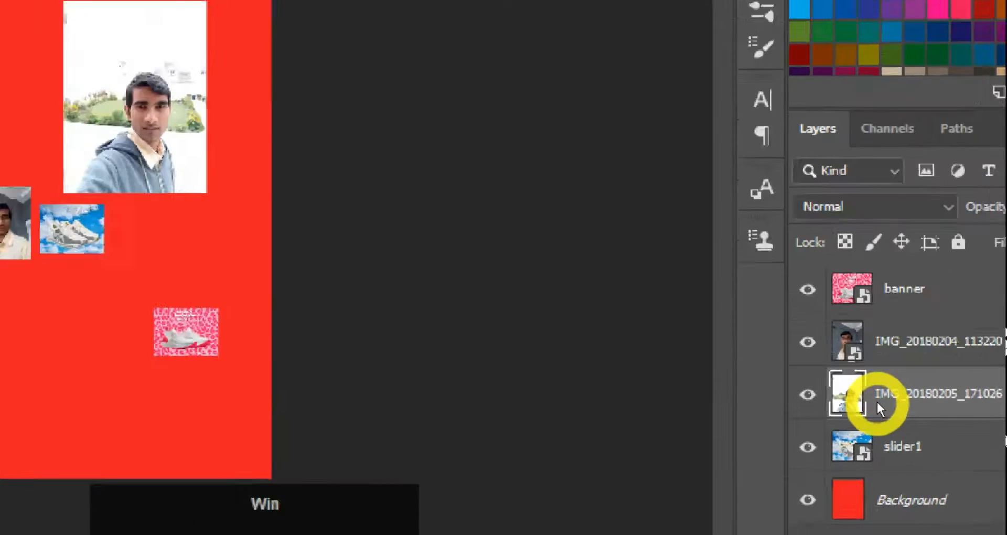
Convert the IMG_20180205_171026 selfie layer to a smart object from its layer menu
{"action": "right_click", "coordinate": [931, 391]}
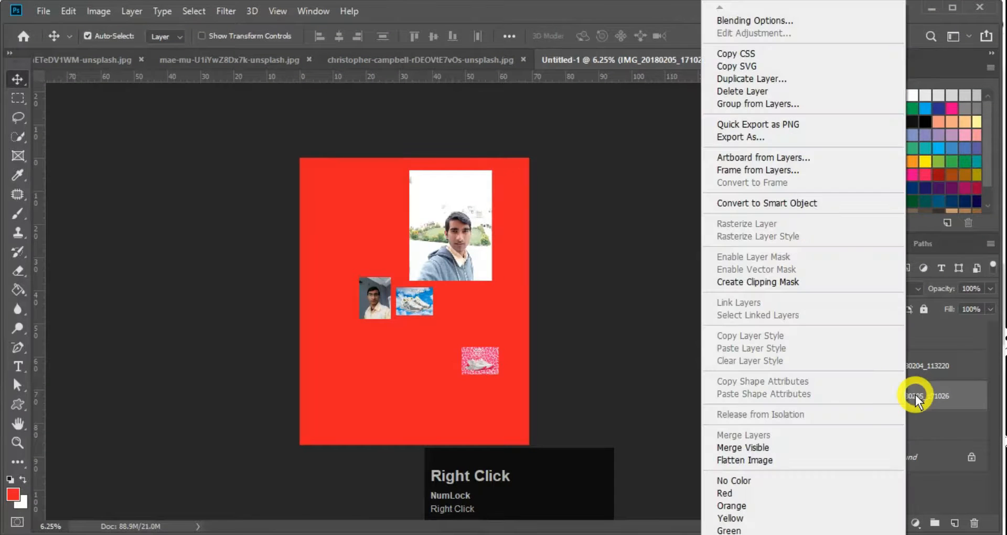
{"action": "right_click", "coordinate": [925, 395]}
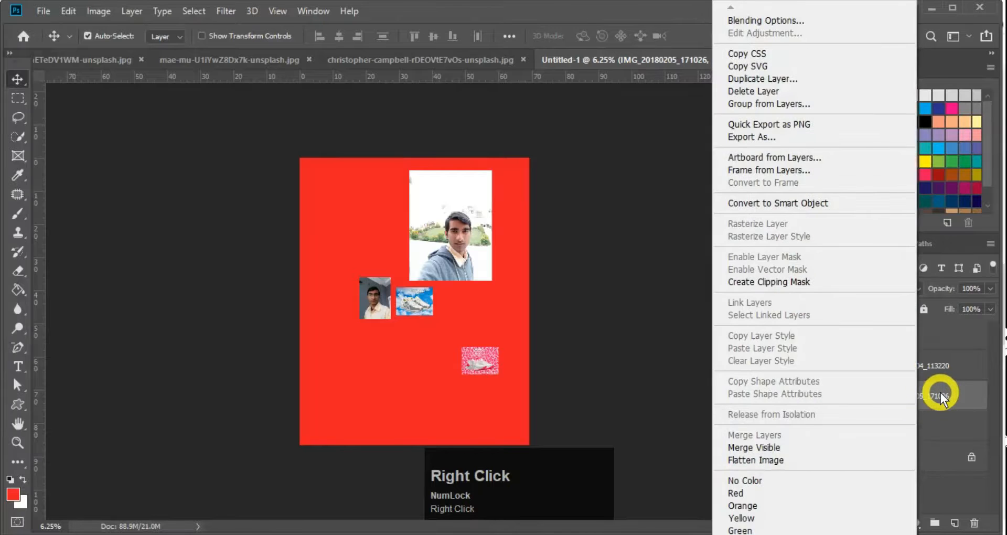
{"action": "right_click", "coordinate": [943, 398]}
{"action": "right_click", "coordinate": [941, 393]}
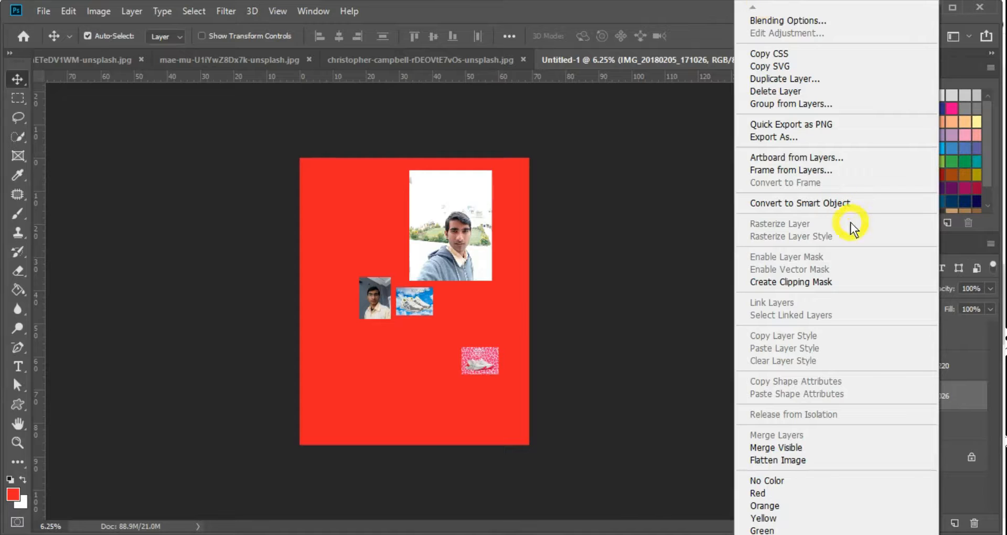
{"action": "left_click", "coordinate": [808, 204]}
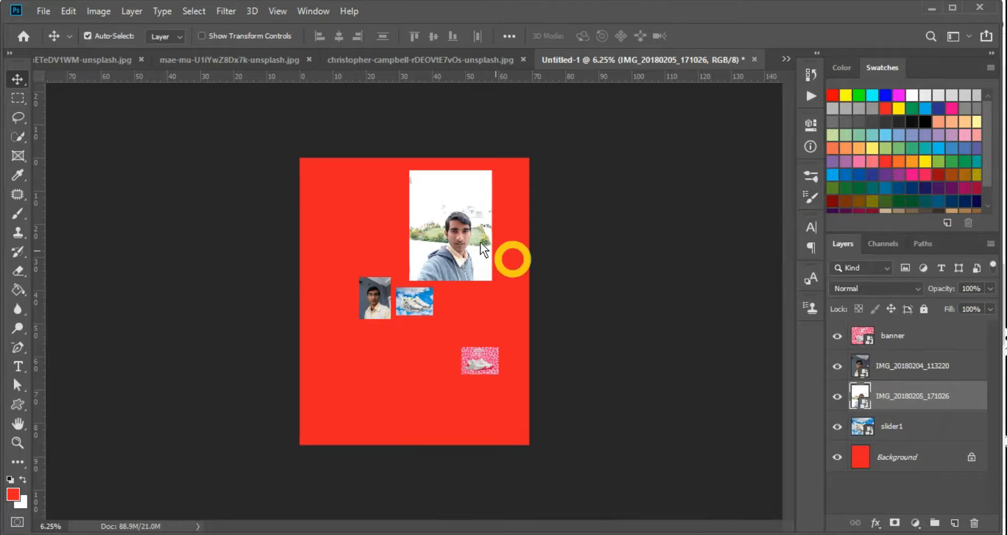
Undo the selfie's smart object conversion
{"action": "scroll", "coordinate": [481, 242], "scroll_direction": "up", "scroll_amount": 4}
{"action": "left_click", "coordinate": [474, 294]}
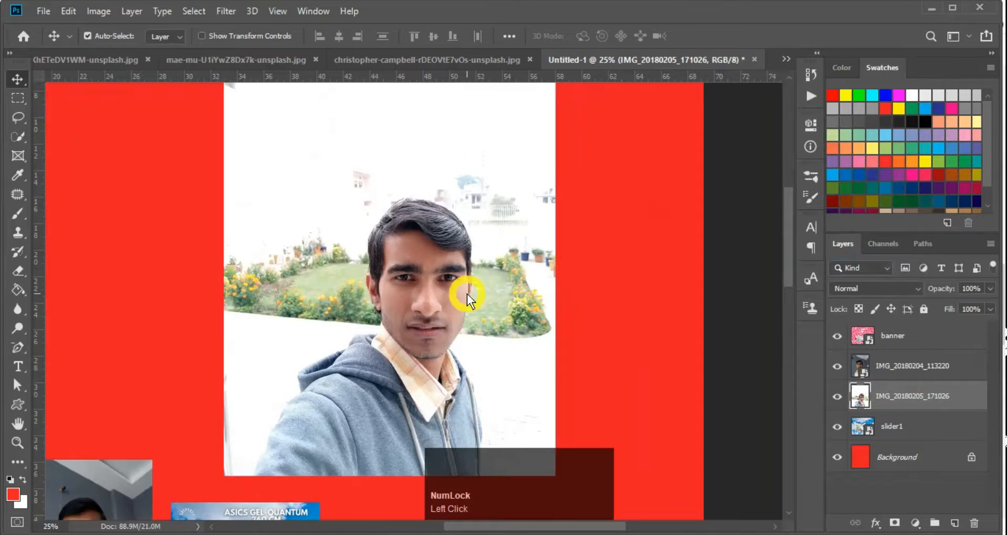
{"action": "key", "text": "ctrl+z"}
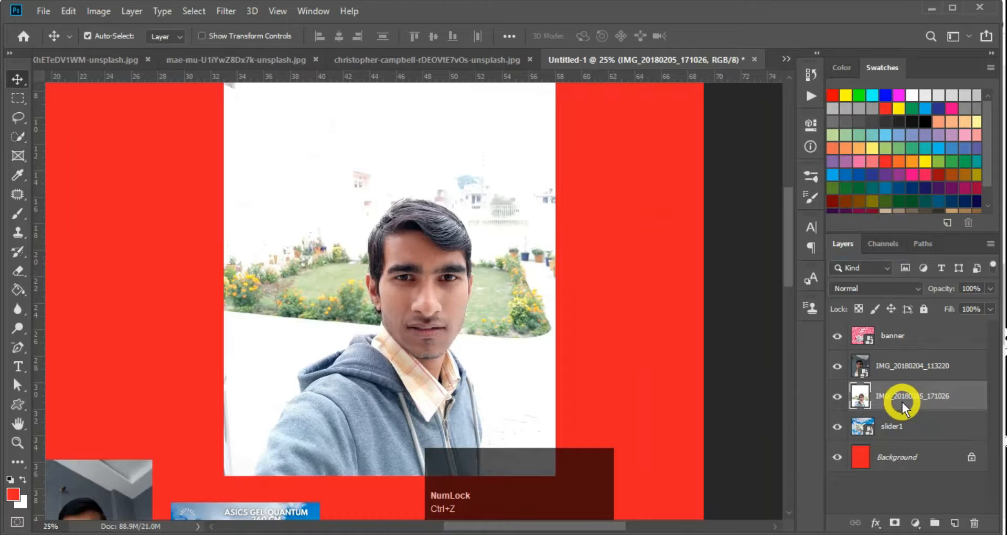
{"action": "key", "text": "super+plus"}
{"action": "key", "text": "super+minus"}
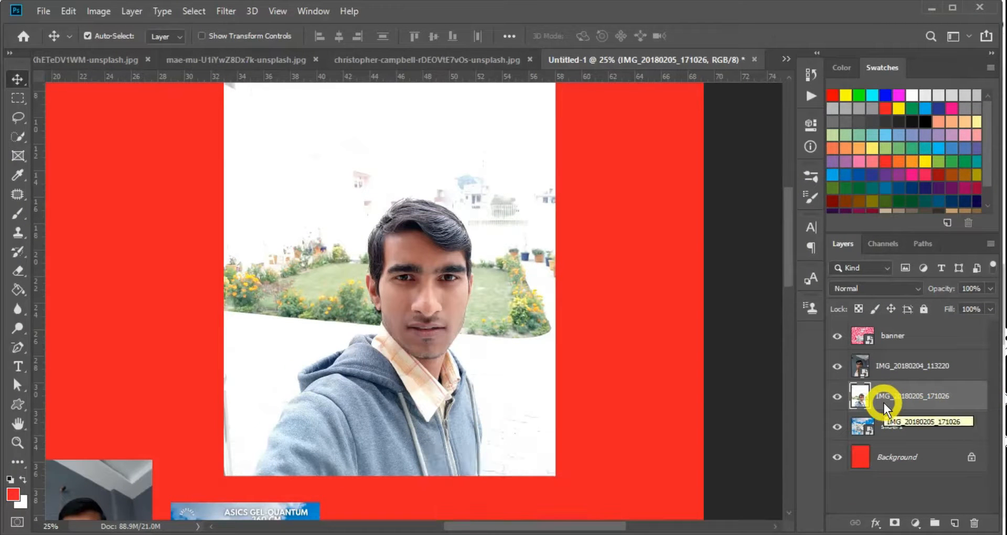
Apply Filter > Convert for Smart Filters to the selfie and zoom out to the whole poster
{"action": "key", "text": "alt+t"}
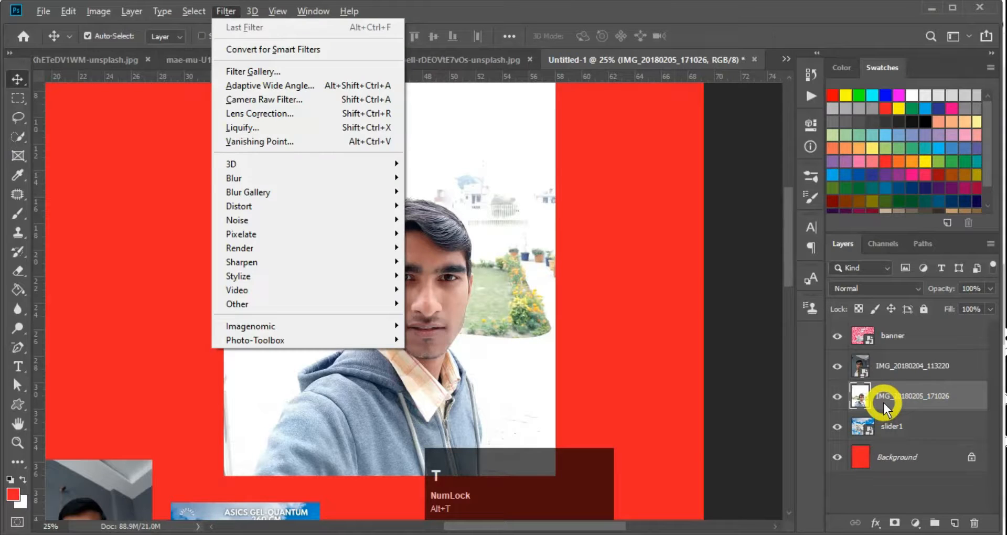
{"action": "left_click", "coordinate": [885, 408]}
{"action": "key", "text": "alt"}
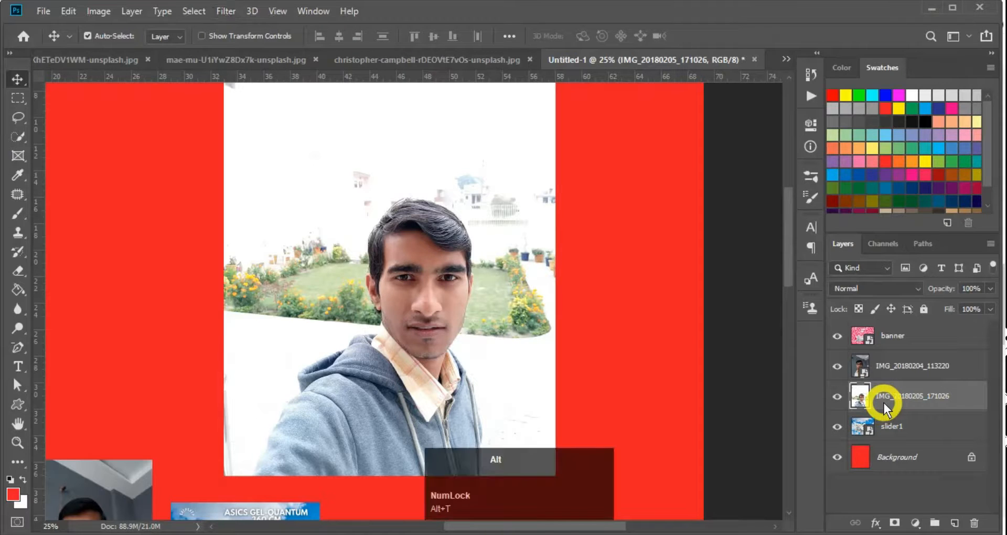
{"action": "key", "text": "t"}
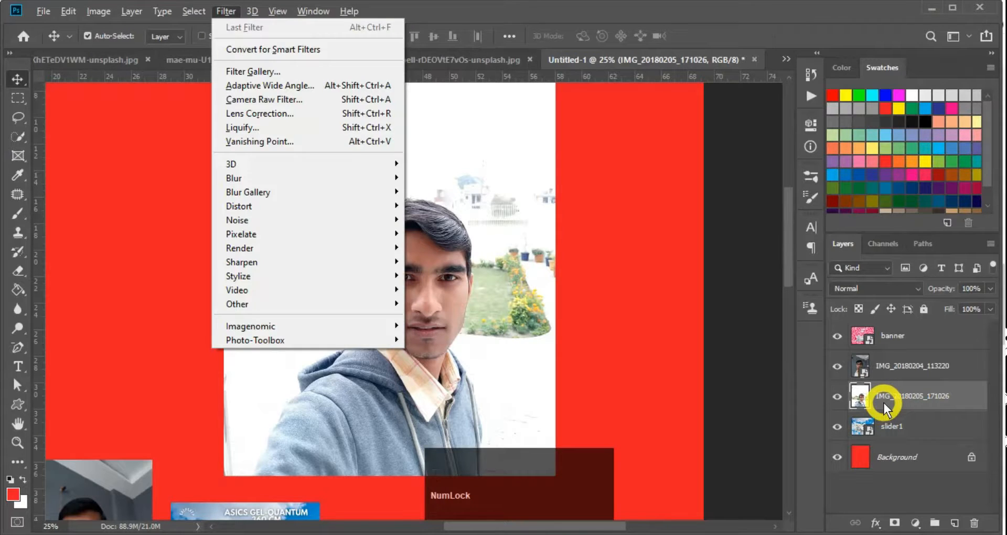
{"action": "key", "text": "s"}
{"action": "key", "text": "alt+t"}
{"action": "key", "text": "s"}
{"action": "left_click", "coordinate": [638, 386]}
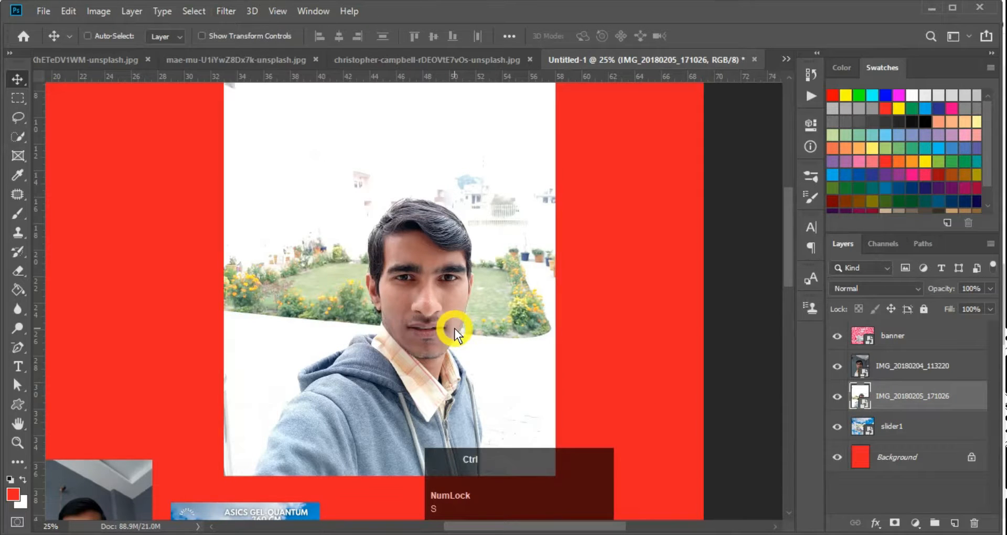
{"action": "key", "text": "ctrl+minus"}
{"action": "key", "text": "ctrl+minus"}
{"action": "key", "text": "ctrl+minus"}
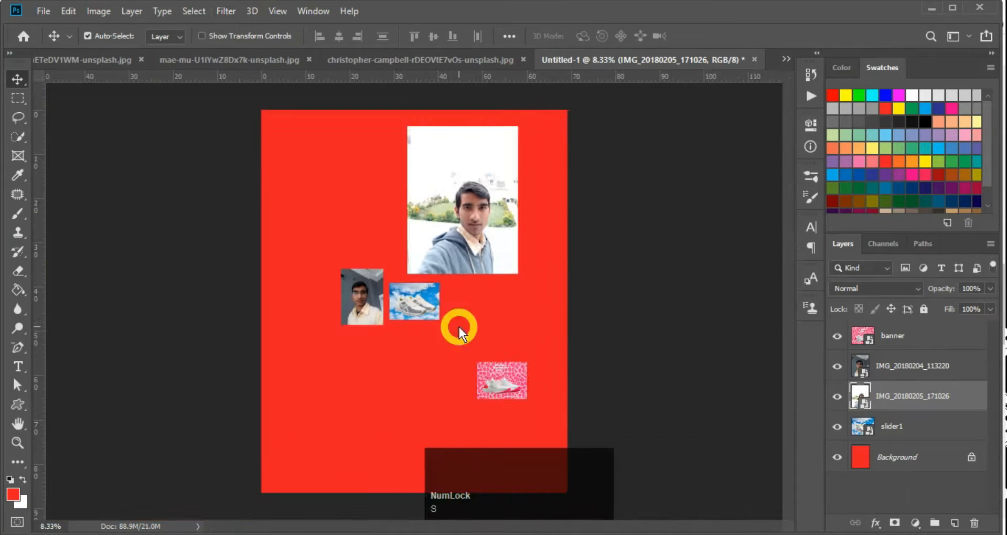
{"action": "key", "text": "space"}
Drag the selfie photo slightly lower with the Move tool
{"action": "left_click", "coordinate": [468, 224]}
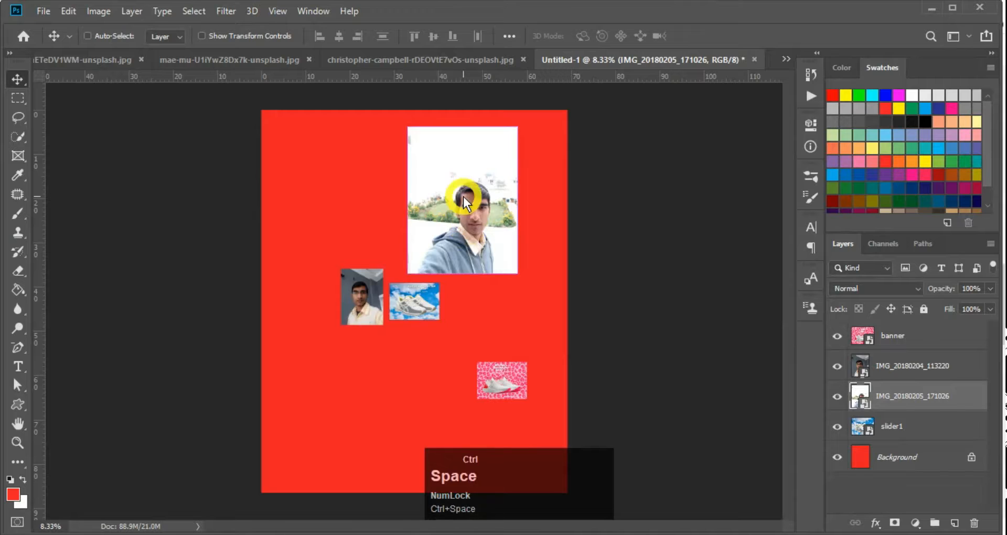
{"action": "left_click", "coordinate": [462, 187], "text": "ctrl"}
{"action": "left_click", "coordinate": [460, 238]}
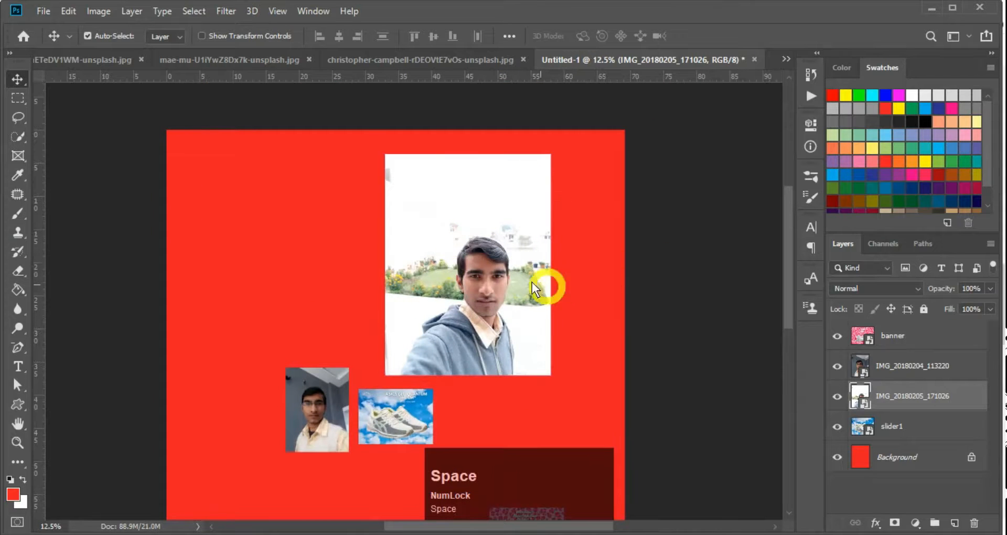
{"action": "left_click_drag", "start_coordinate": [490, 246], "coordinate": [493, 273]}
Marquee the selfie's top and try deleting it, triggering the not-directly-editable error
{"action": "key", "text": "m"}
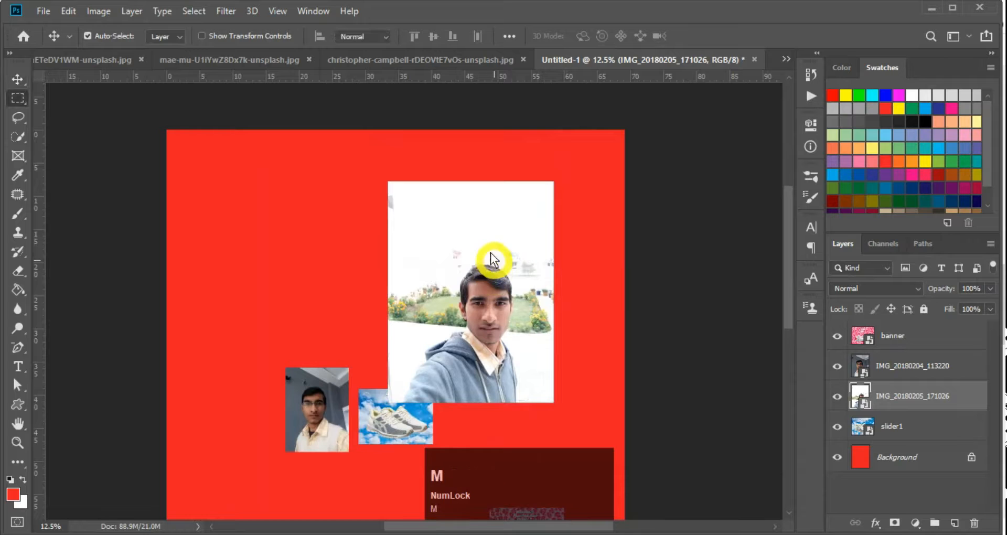
{"action": "left_click_drag", "start_coordinate": [340, 169], "coordinate": [594, 256]}
{"action": "key", "text": "Delete"}
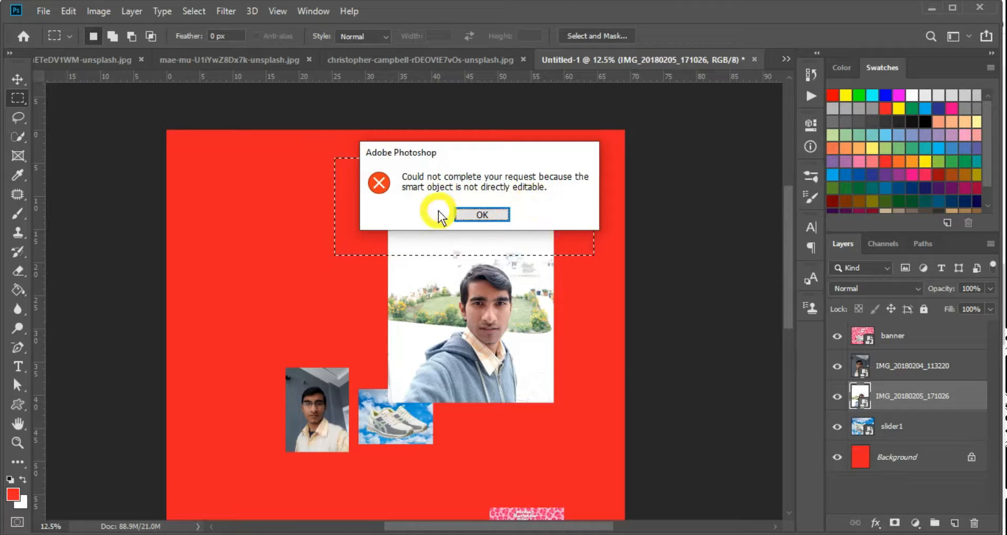
Dismiss the error, deselect, and nudge the selfie slightly up and left
{"action": "key", "text": "Return"}
{"action": "key", "text": "ctrl+d"}
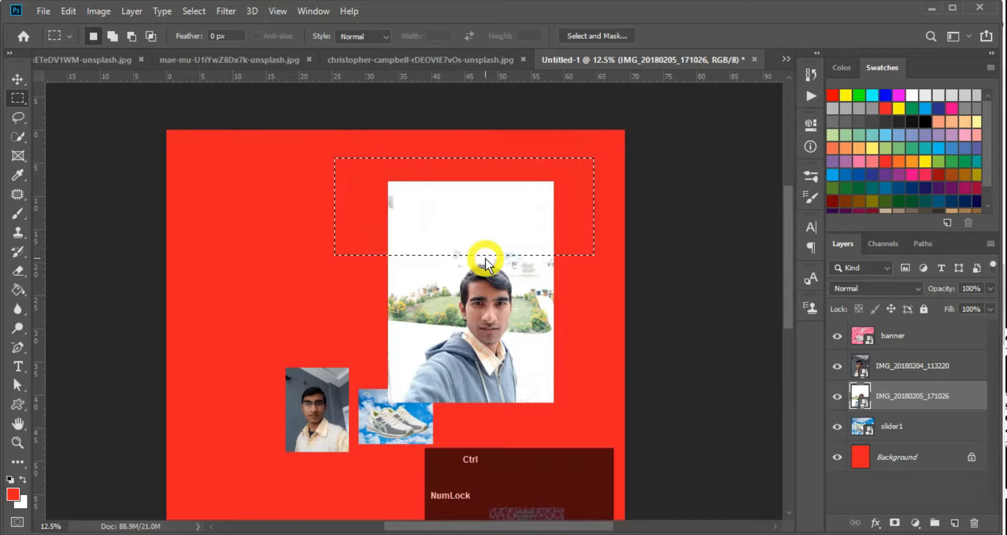
{"action": "key", "text": "v"}
{"action": "mouse_move", "coordinate": [487, 294]}
{"action": "left_mouse_down"}
{"action": "mouse_move", "coordinate": [469, 270]}
{"action": "mouse_move", "coordinate": [478, 280]}
{"action": "left_mouse_up"}
Try painting on the selfie with the Brush, cancelling each rasterize prompt
{"action": "key", "text": "b"}
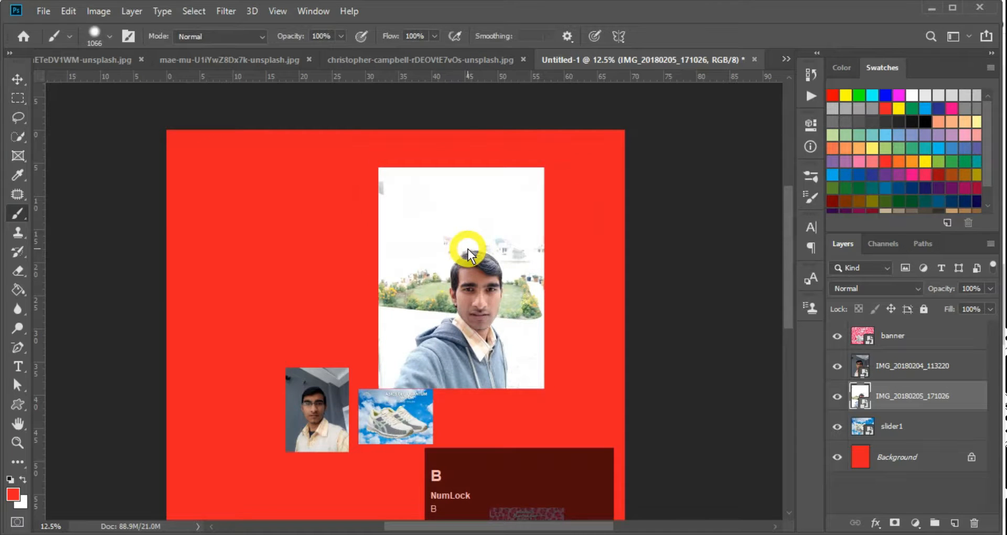
{"action": "left_click", "coordinate": [470, 254]}
{"action": "left_click", "coordinate": [545, 225]}
{"action": "key", "text": "b"}
{"action": "left_click", "coordinate": [440, 258]}
{"action": "left_click", "coordinate": [441, 258]}
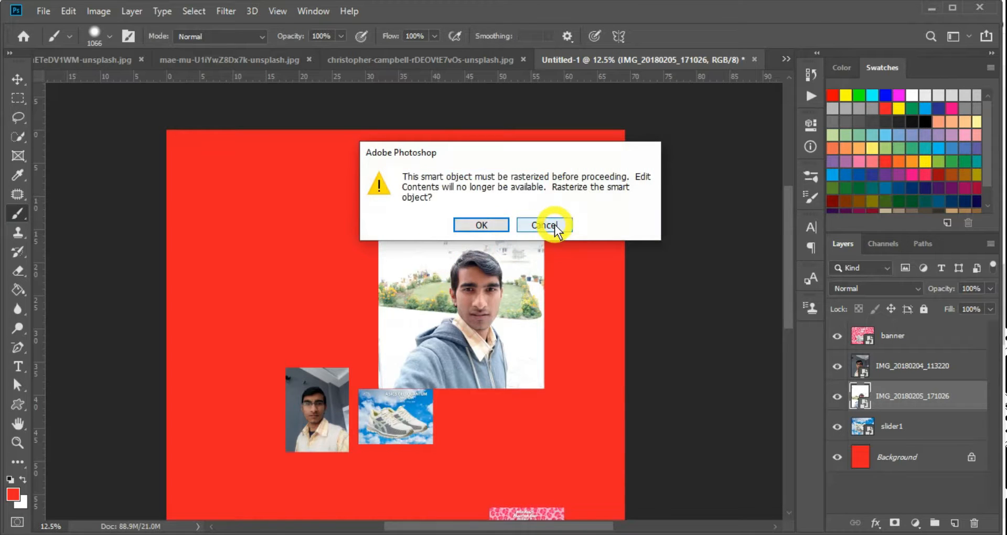
{"action": "left_click", "coordinate": [555, 227]}
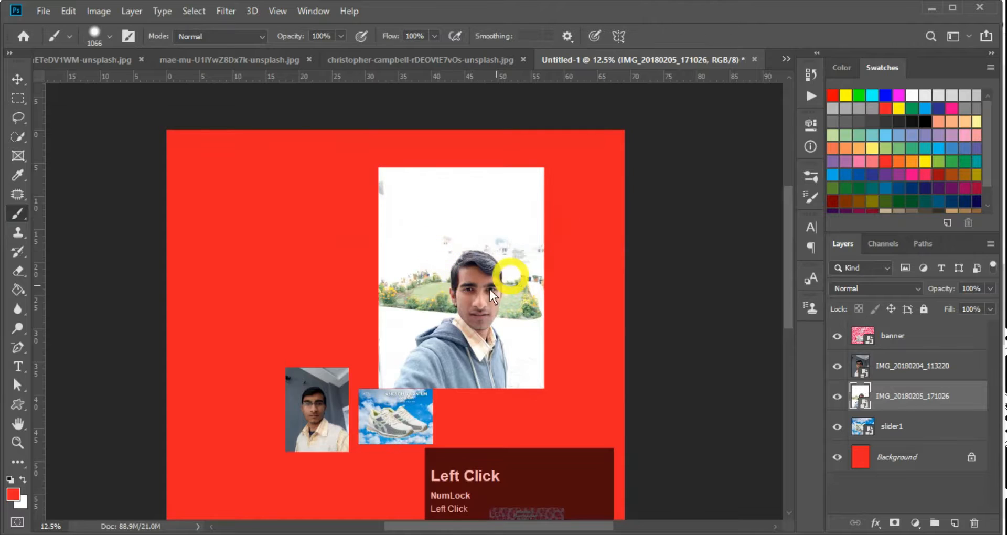
{"action": "key", "text": "ctrl"}
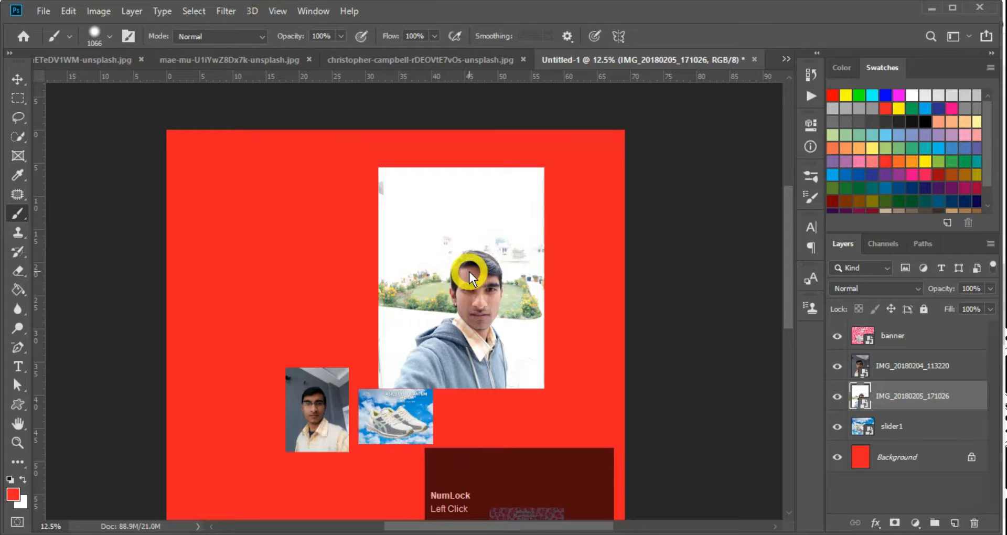
Scale the selfie to about 106% from its top-right handle and commit
{"action": "key", "text": "ctrl+t"}
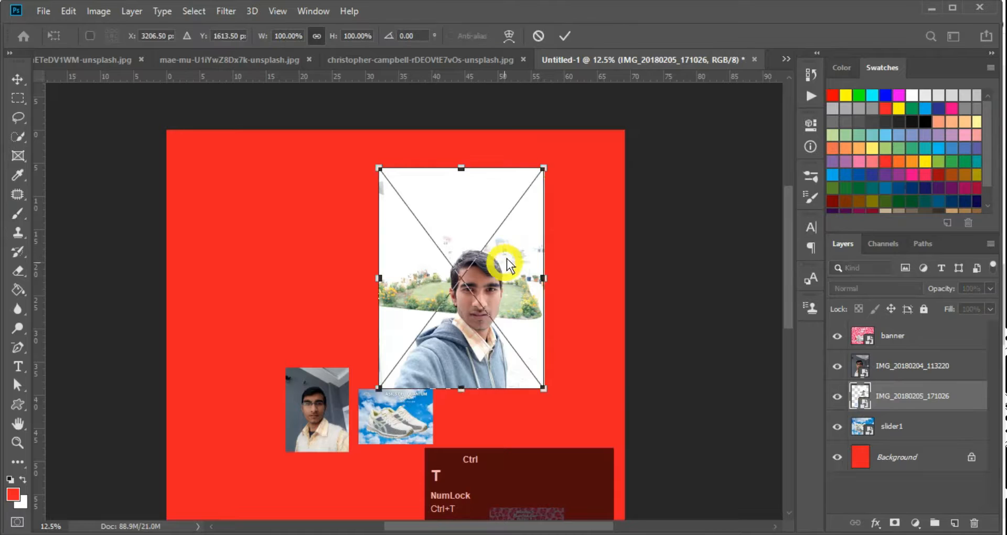
{"action": "left_click_drag", "start_coordinate": [543, 170], "coordinate": [579, 173]}
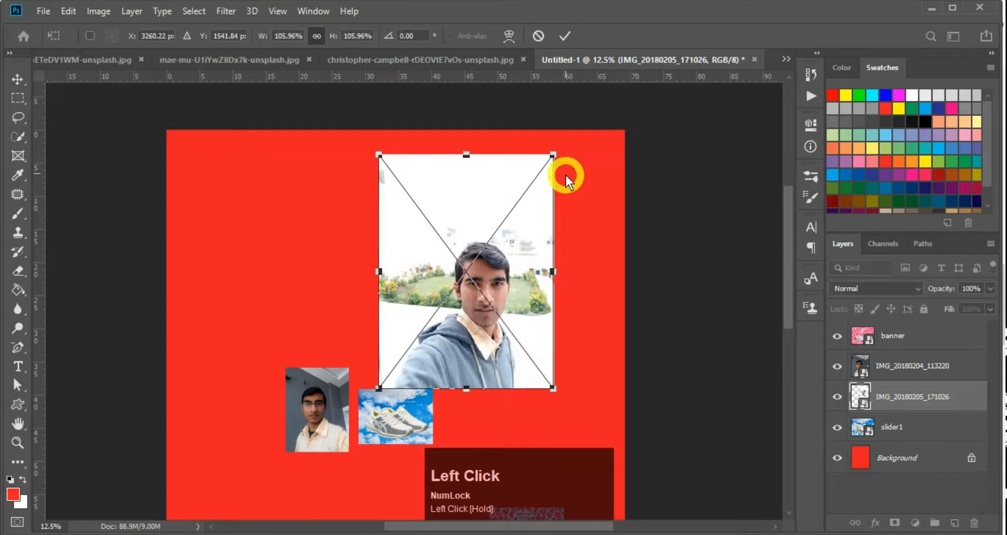
{"action": "key", "text": "Return"}
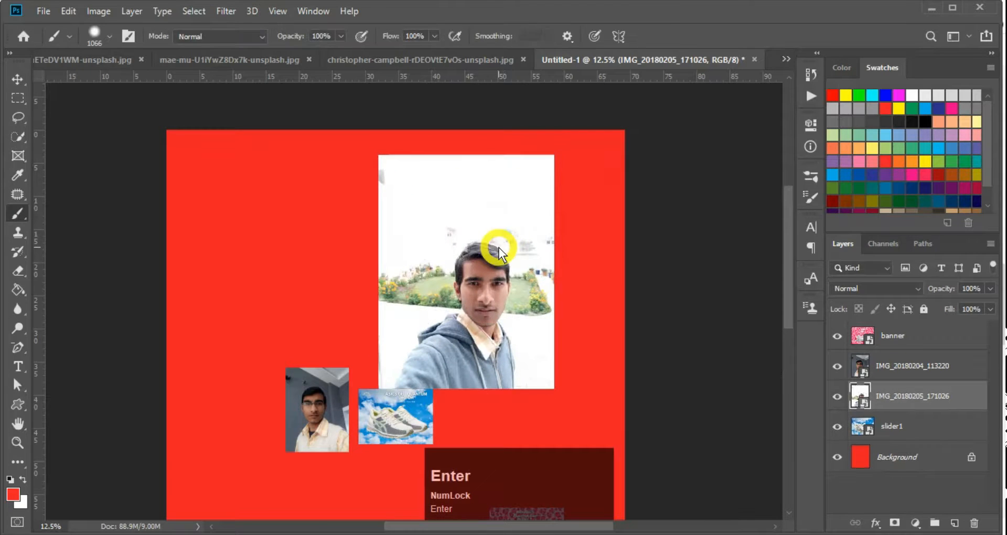
Move the selfie slightly lower and the slider1 shoe image down-left, then reselect the selfie
{"action": "key", "text": "v"}
{"action": "mouse_move", "coordinate": [498, 245]}
{"action": "left_mouse_down"}
{"action": "mouse_move", "coordinate": [299, 218]}
{"action": "mouse_move", "coordinate": [459, 224]}
{"action": "mouse_move", "coordinate": [496, 273]}
{"action": "mouse_move", "coordinate": [492, 258]}
{"action": "left_mouse_up"}
{"action": "left_click", "coordinate": [418, 416]}
{"action": "left_click_drag", "start_coordinate": [417, 417], "coordinate": [409, 472]}
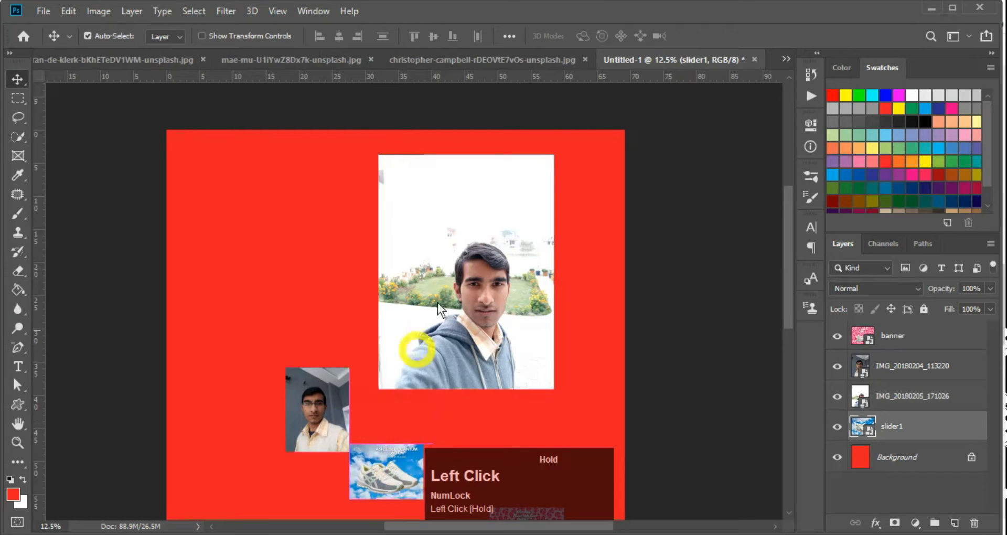
{"action": "left_click", "coordinate": [489, 291]}
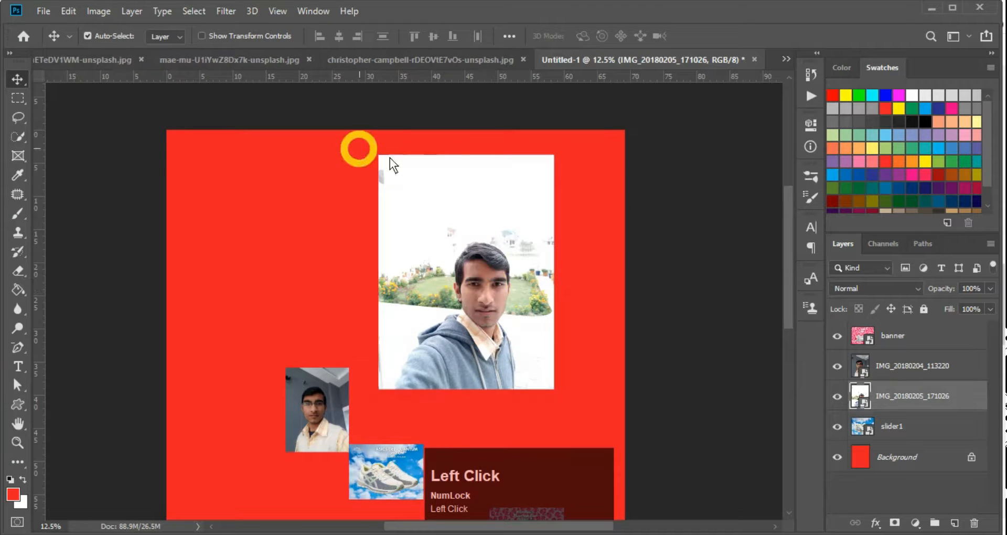
{"action": "key", "text": "super"}
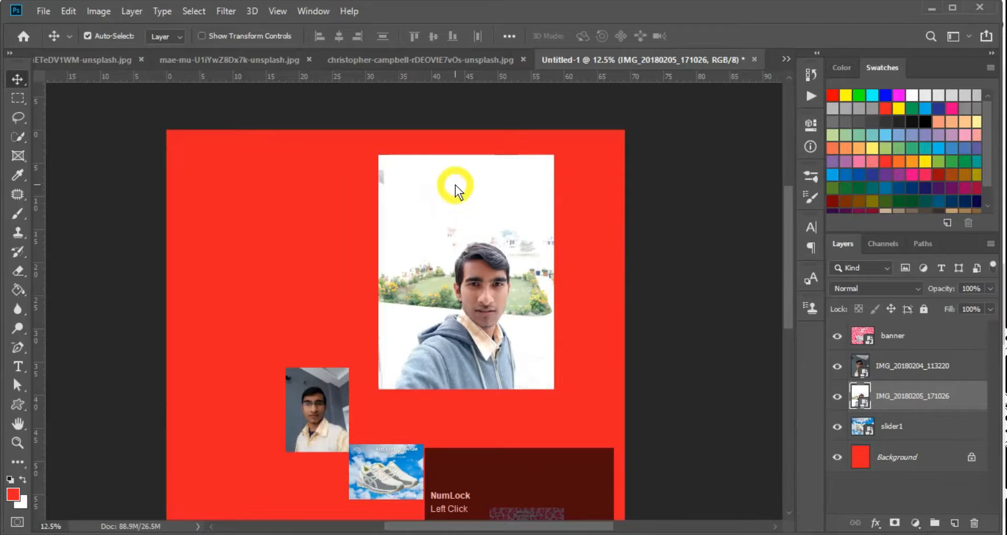
Marquee the selfie's top and try deleting it twice, dismissing each smart-object error
{"action": "key", "text": "m"}
{"action": "key", "text": "m"}
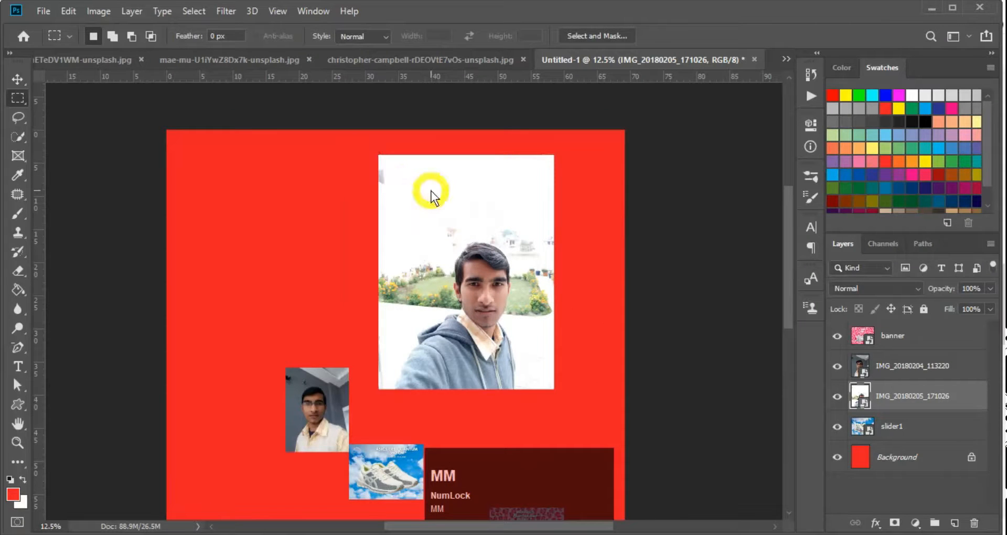
{"action": "key", "text": "e"}
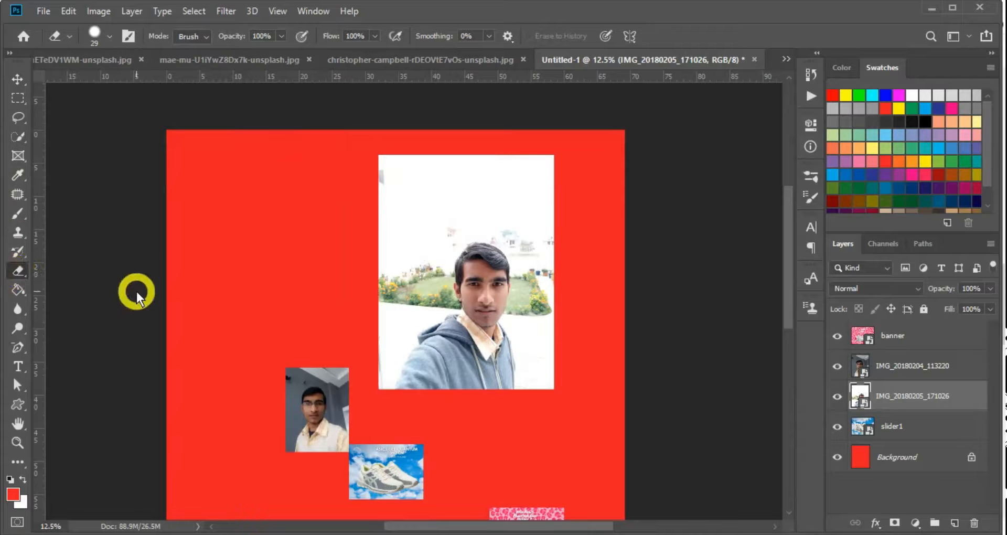
{"action": "key", "text": "m"}
{"action": "left_click_drag", "start_coordinate": [350, 139], "coordinate": [584, 225]}
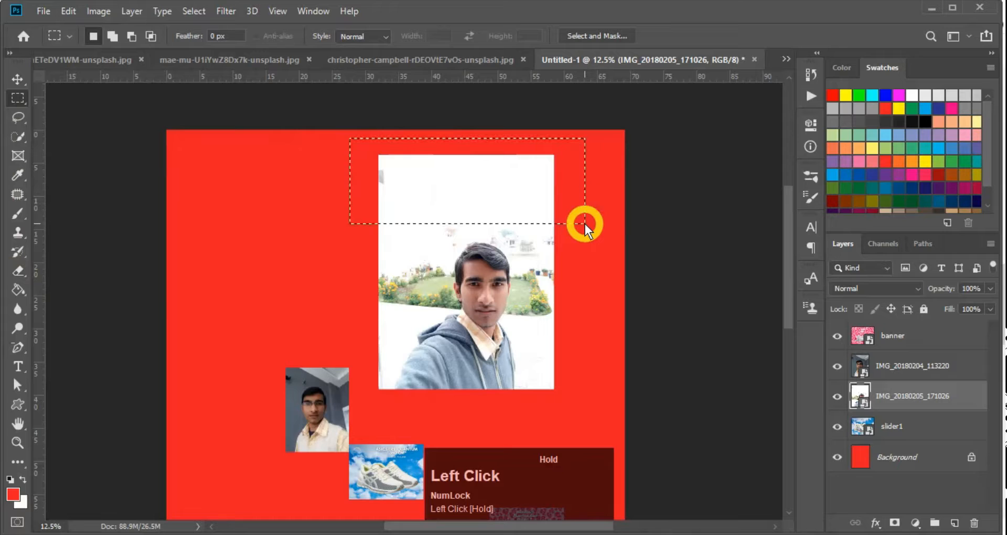
{"action": "key", "text": "Delete"}
{"action": "key", "text": "Return"}
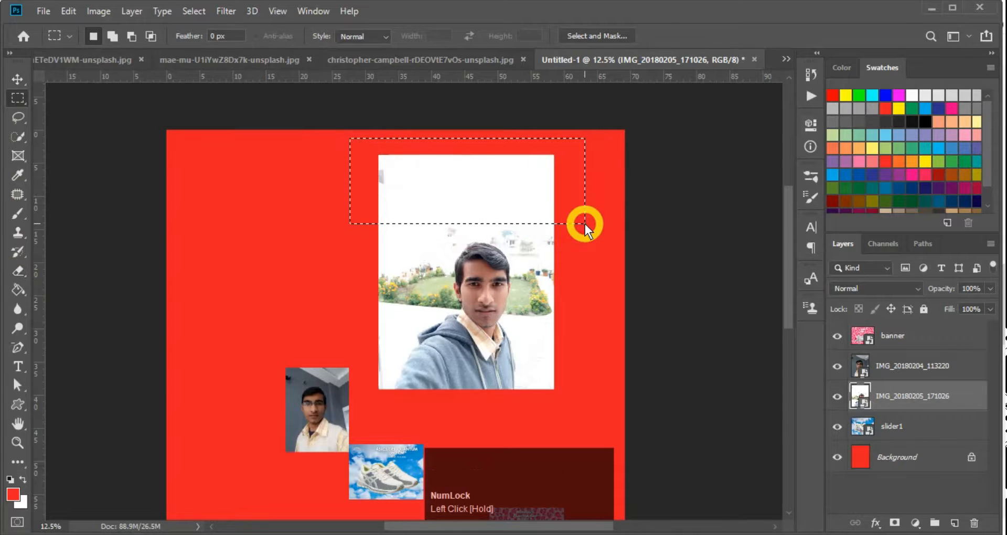
{"action": "key", "text": "Delete"}
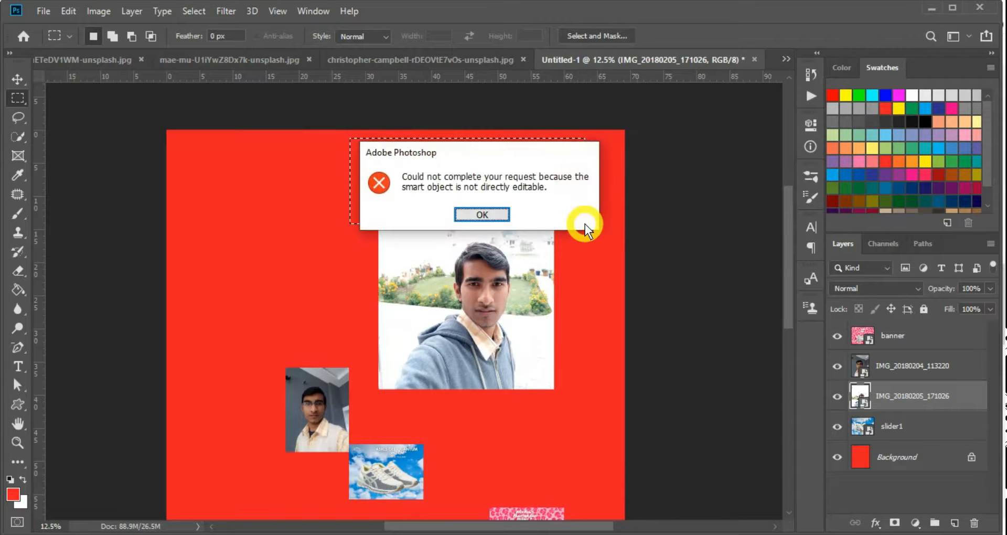
{"action": "key", "text": "Return"}
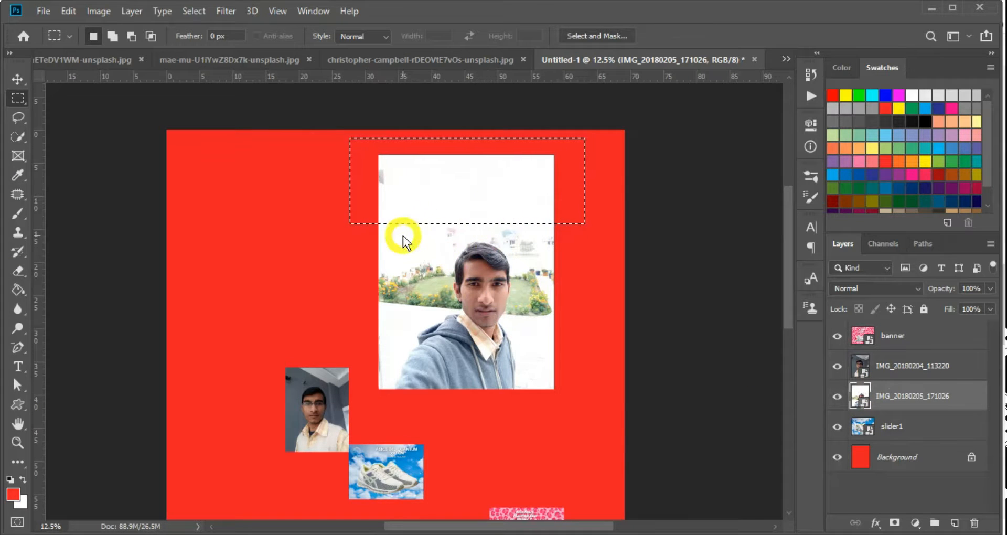
Deselect and rasterize the large portrait's smart object layer
{"action": "key", "text": "ctrl+d"}
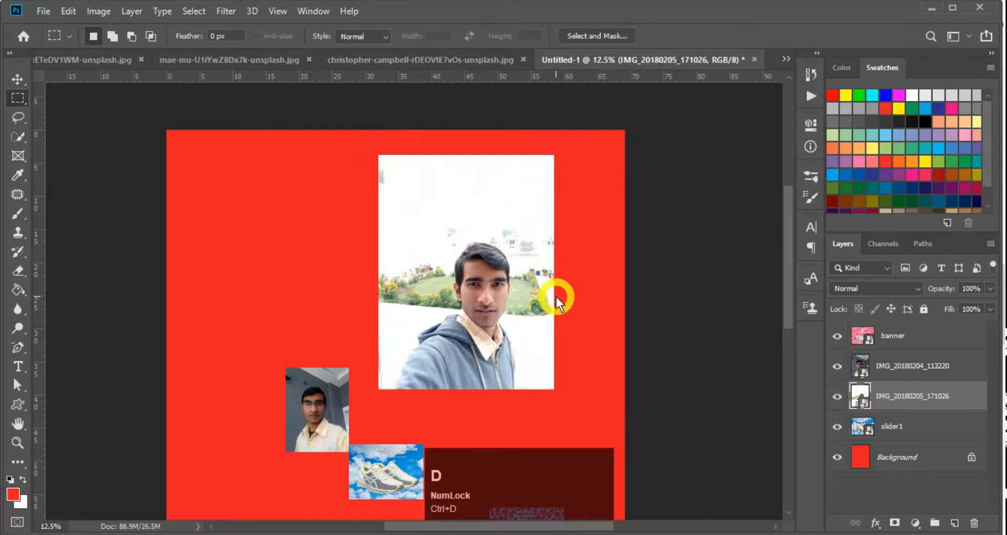
{"action": "right_click", "coordinate": [932, 401]}
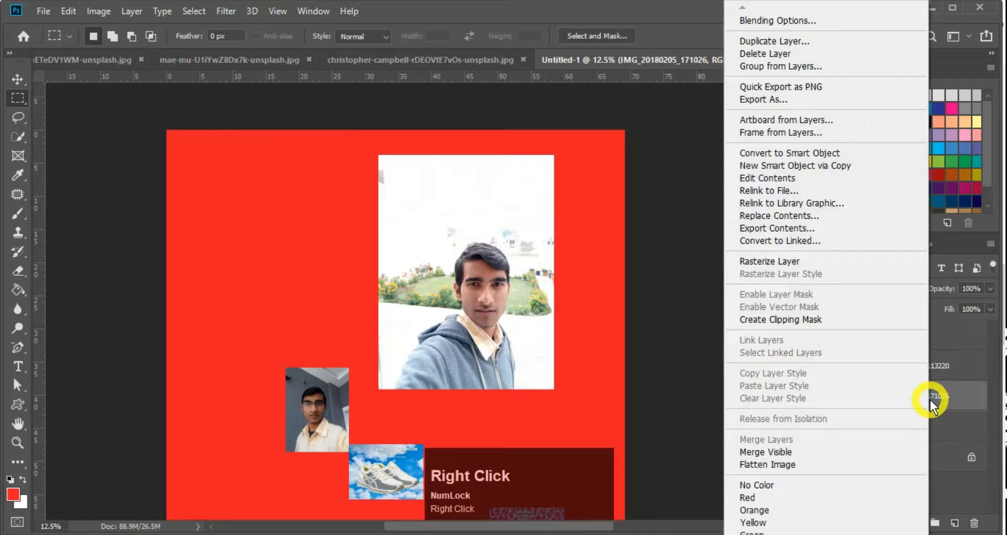
{"action": "left_click", "coordinate": [976, 393]}
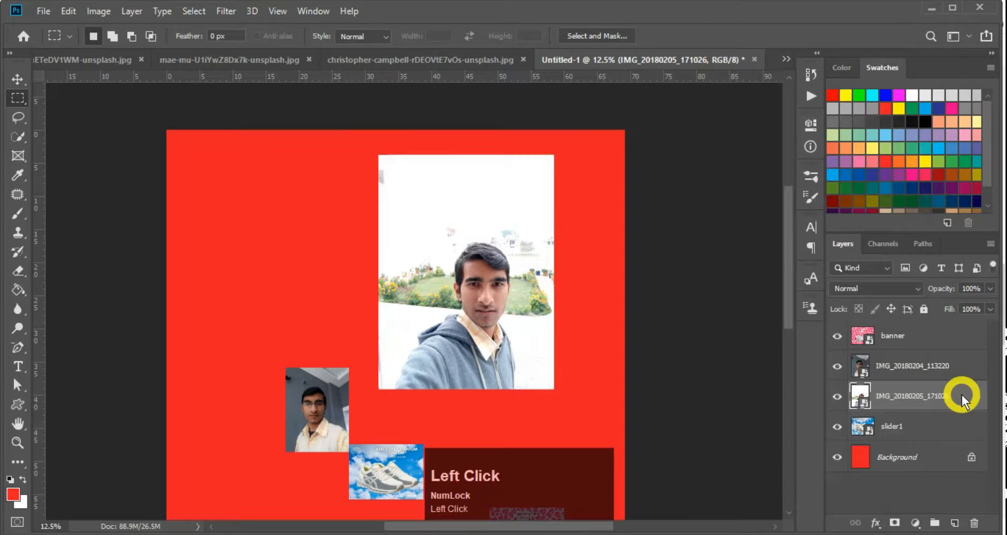
{"action": "right_click", "coordinate": [922, 404]}
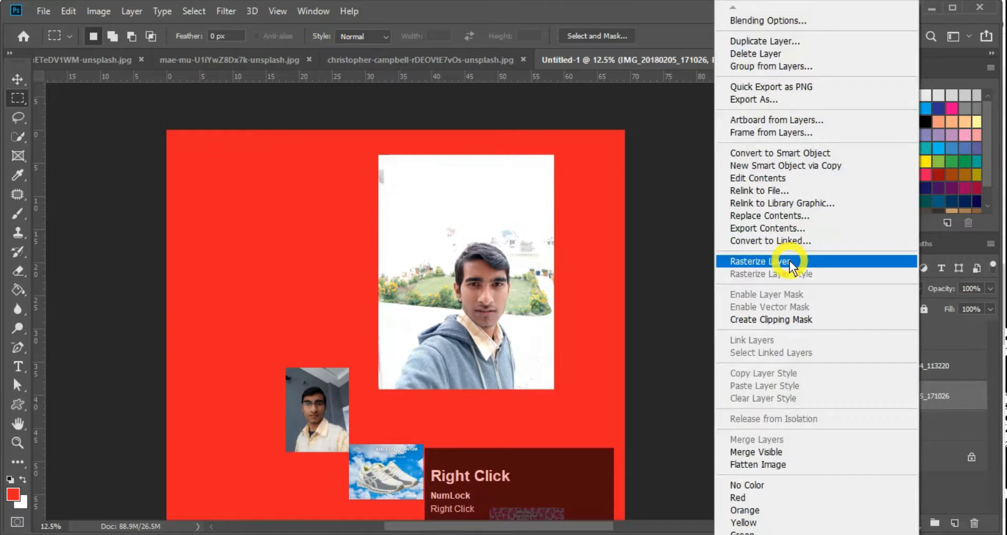
{"action": "left_click", "coordinate": [789, 262]}
Delete a strip across the portrait's top, deselect, and brush a red stroke over the head
{"action": "left_click_drag", "start_coordinate": [355, 145], "coordinate": [584, 220]}
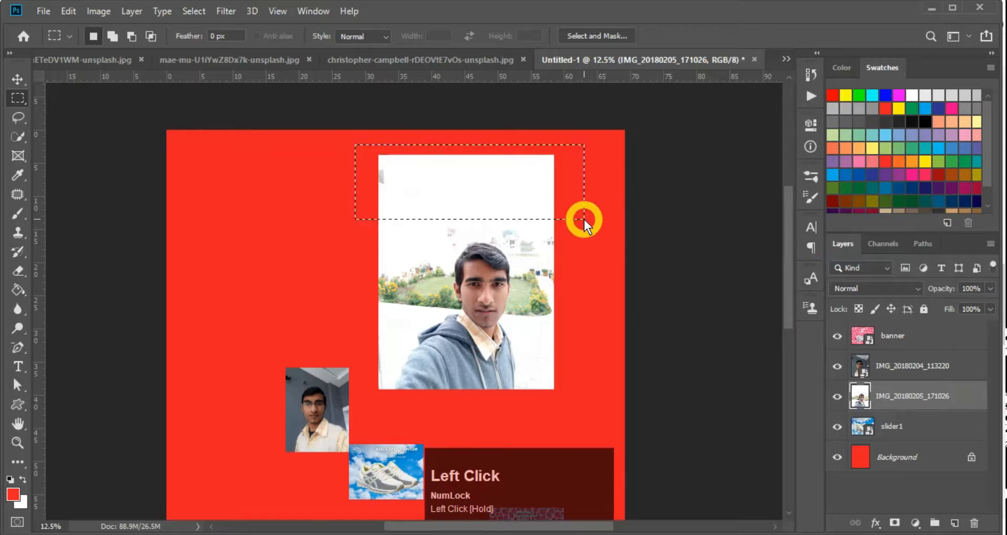
{"action": "key", "text": "Delete"}
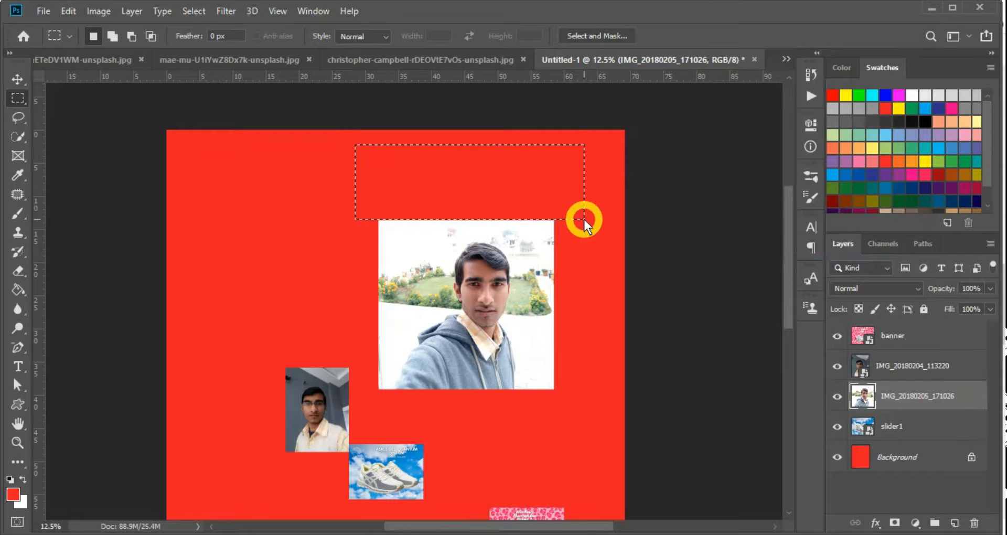
{"action": "key", "text": "ctrl+d"}
{"action": "key", "text": "b"}
{"action": "mouse_move", "coordinate": [535, 252]}
{"action": "left_mouse_down"}
{"action": "mouse_move", "coordinate": [387, 248]}
{"action": "mouse_move", "coordinate": [450, 308]}
{"action": "left_mouse_up"}
Undo the red stroke, pick yellow from Swatches, and test a yellow stroke, undoing it
{"action": "key", "text": "ctrl+z"}
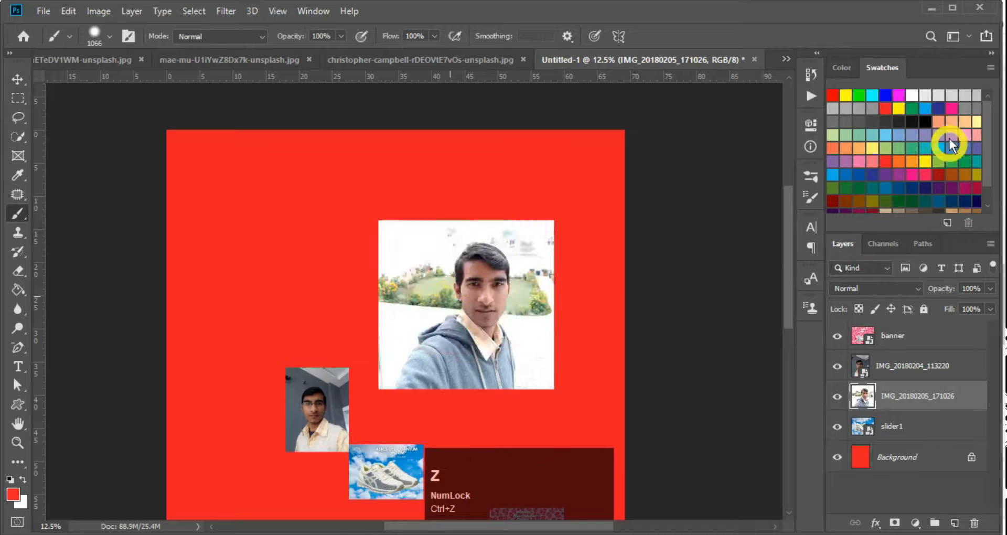
{"action": "left_click", "coordinate": [900, 108]}
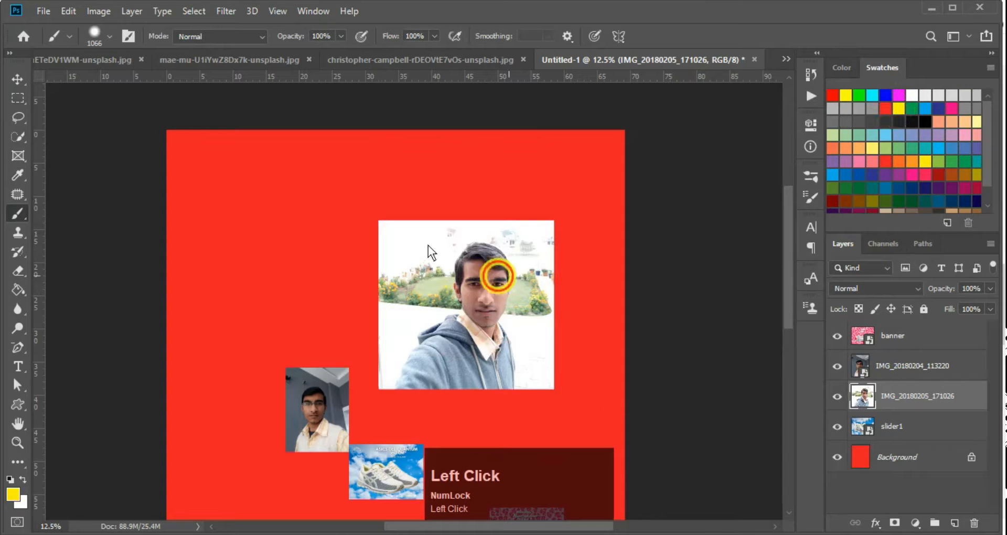
{"action": "mouse_move", "coordinate": [499, 275]}
{"action": "left_mouse_down"}
{"action": "mouse_move", "coordinate": [545, 219]}
{"action": "mouse_move", "coordinate": [526, 293]}
{"action": "left_mouse_up"}
{"action": "key", "text": "ctrl+z"}
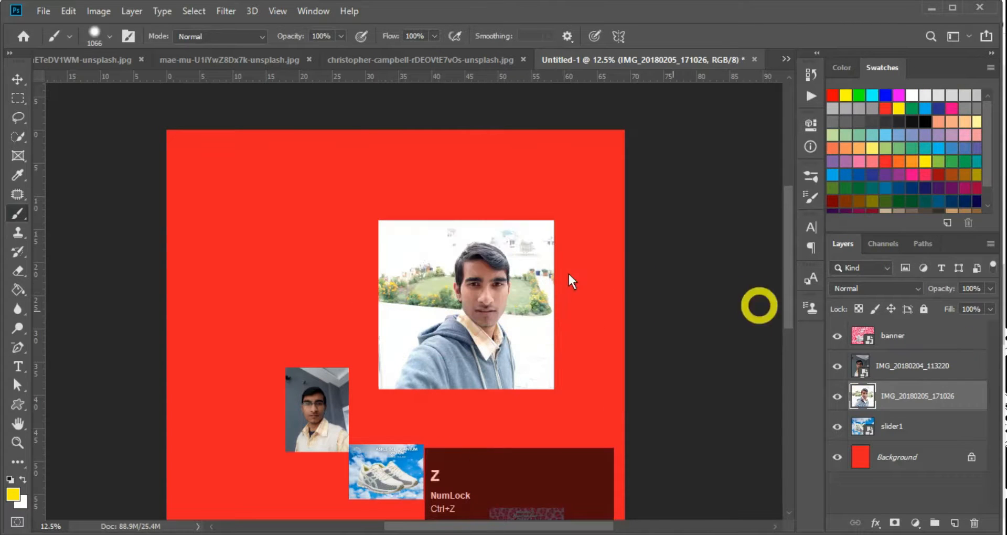
Lock transparent pixels and test yellow strokes on the photo, undoing each
{"action": "left_click", "coordinate": [860, 310]}
{"action": "mouse_move", "coordinate": [322, 255]}
{"action": "left_mouse_down"}
{"action": "mouse_move", "coordinate": [360, 258]}
{"action": "mouse_move", "coordinate": [417, 228]}
{"action": "mouse_move", "coordinate": [560, 253]}
{"action": "mouse_move", "coordinate": [397, 379]}
{"action": "mouse_move", "coordinate": [469, 300]}
{"action": "left_mouse_up"}
{"action": "key", "text": "ctrl+z"}
{"action": "left_click", "coordinate": [565, 208]}
{"action": "mouse_move", "coordinate": [546, 222]}
{"action": "left_mouse_down"}
{"action": "mouse_move", "coordinate": [290, 215]}
{"action": "mouse_move", "coordinate": [328, 370]}
{"action": "mouse_move", "coordinate": [396, 403]}
{"action": "left_mouse_up"}
{"action": "key", "text": "ctrl+z"}
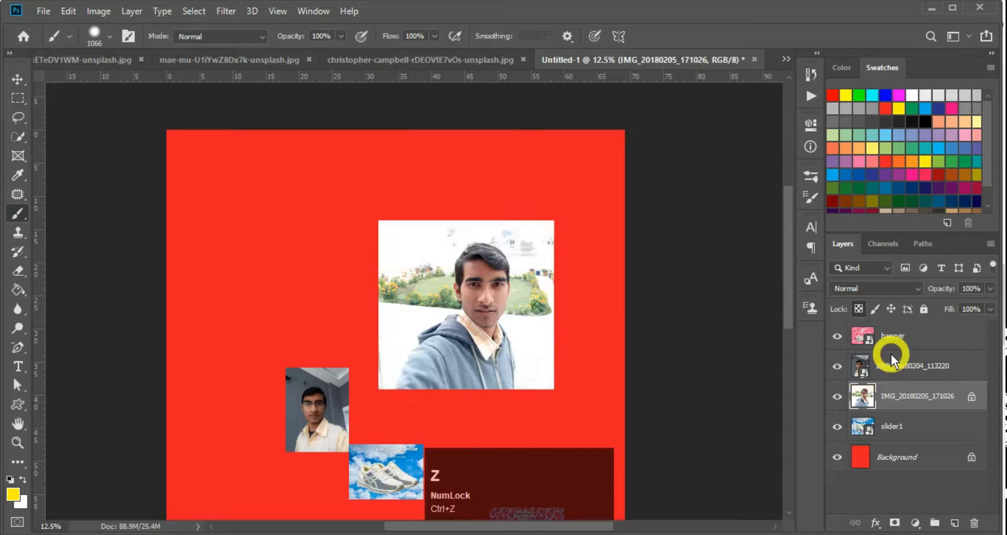
Remove the selfie layer's transparency lock and reselect the IMG_20180205_171026 layer
{"action": "key", "text": "v"}
{"action": "left_click", "coordinate": [858, 308]}
{"action": "left_click", "coordinate": [858, 308]}
{"action": "left_click", "coordinate": [889, 368]}
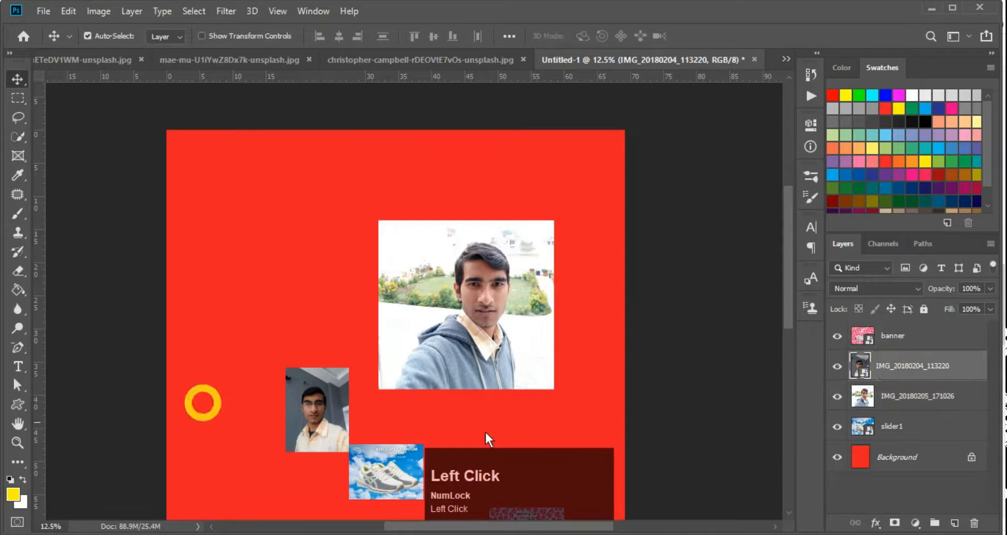
{"action": "left_click", "coordinate": [928, 405]}
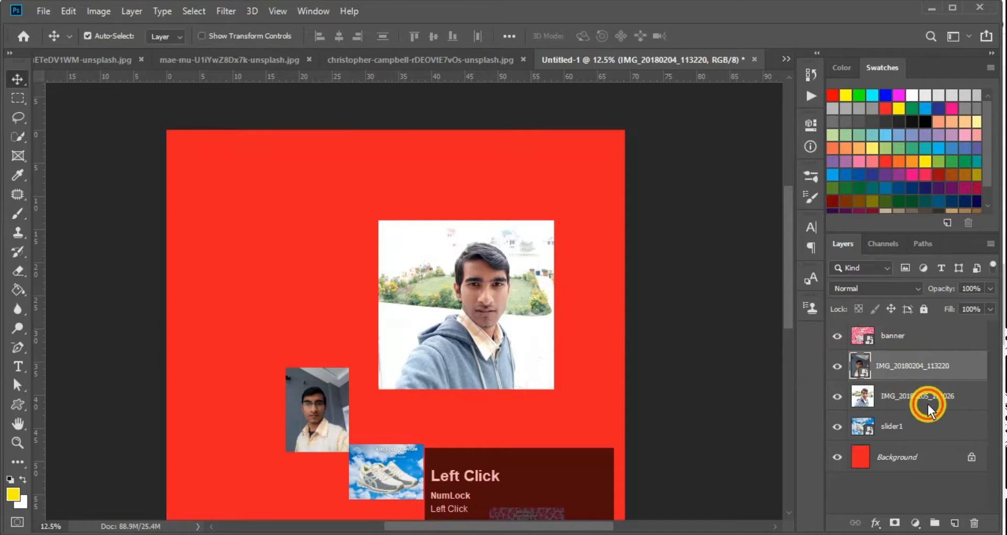
{"action": "key", "text": "alt+t"}
{"action": "key", "text": "s"}
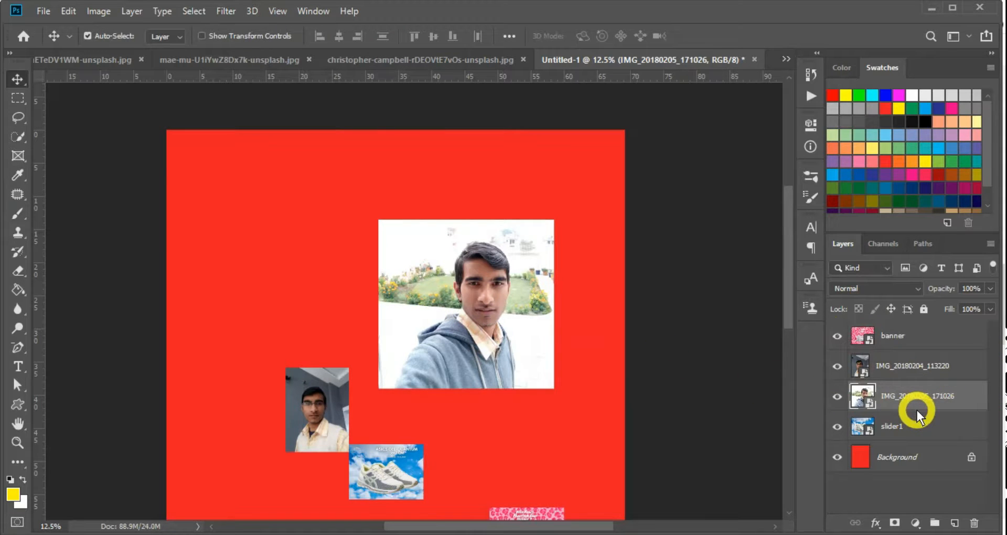
Nudge the portrait photo up slightly and back to its former horizontal spot
{"action": "key", "text": "alt+t"}
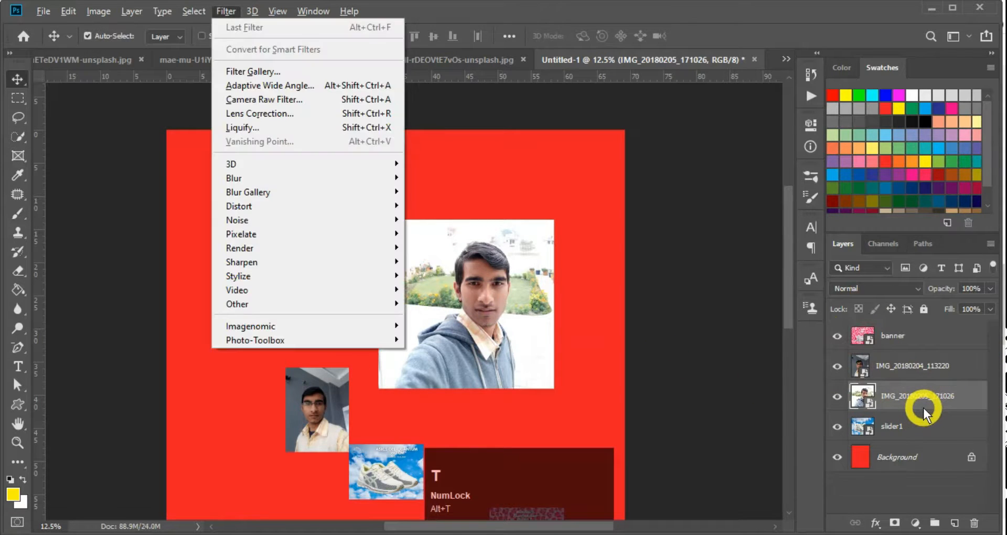
{"action": "key", "text": "alt"}
{"action": "key", "text": "alt+v"}
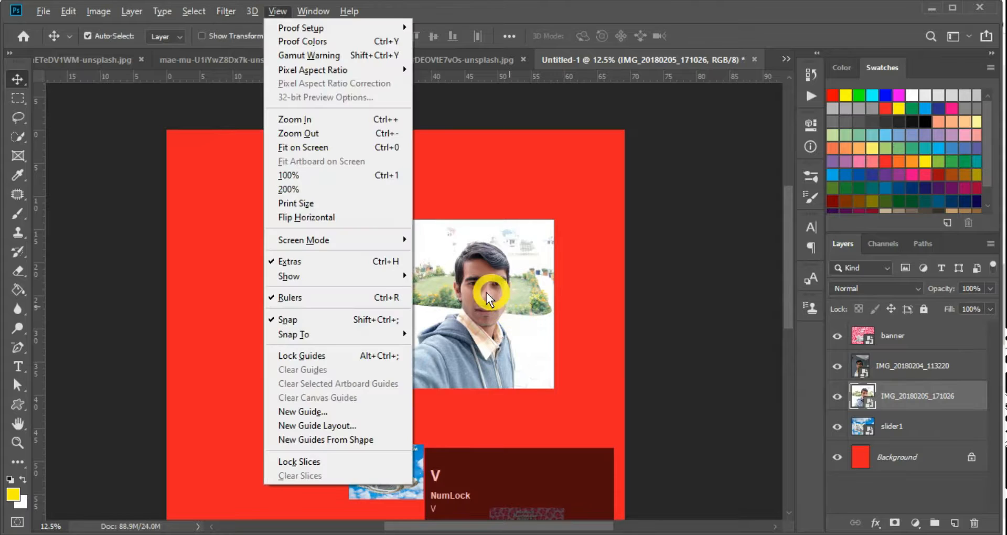
{"action": "left_click", "coordinate": [495, 292]}
{"action": "left_click_drag", "start_coordinate": [495, 292], "coordinate": [482, 250]}
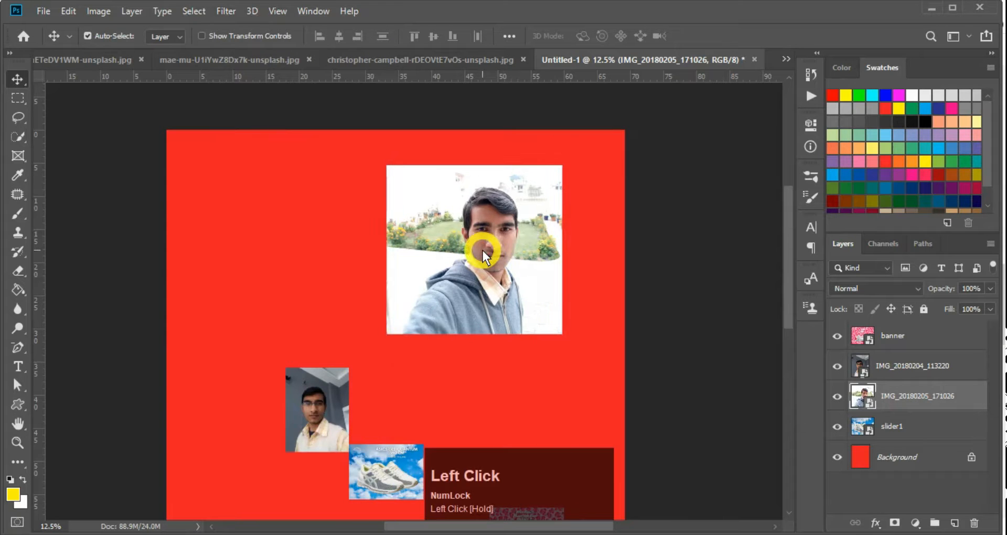
{"action": "key", "text": "v"}
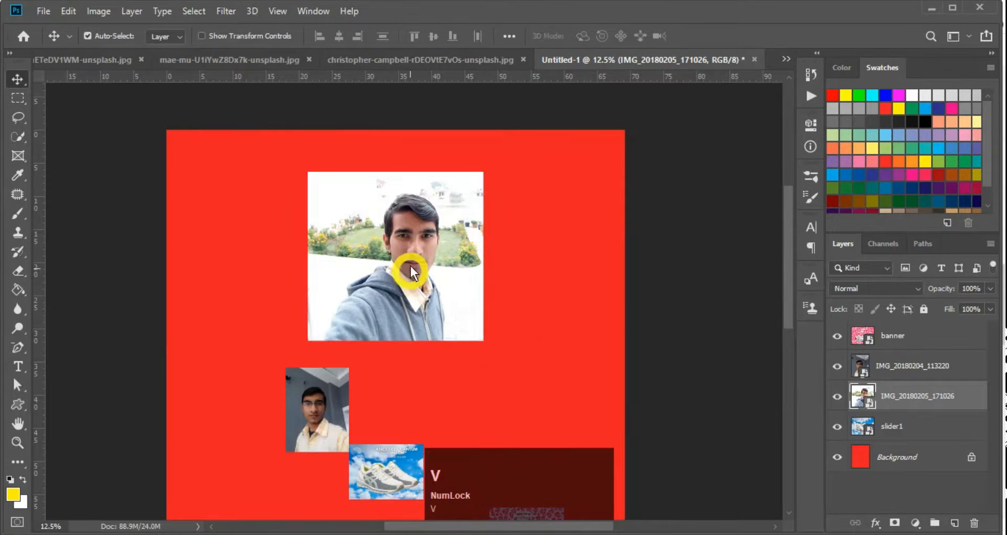
{"action": "left_click_drag", "start_coordinate": [409, 241], "coordinate": [486, 238]}
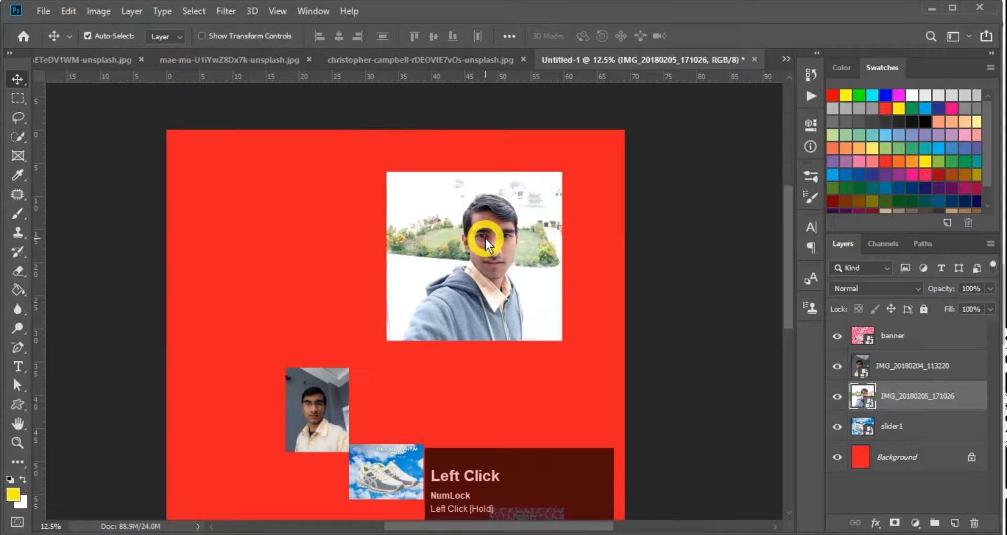
Scale the portrait photo to about 59% and place it at the poster's top-left corner
{"action": "key", "text": "ctrl+t"}
{"action": "left_click_drag", "start_coordinate": [386, 346], "coordinate": [466, 285]}
{"action": "left_click_drag", "start_coordinate": [524, 243], "coordinate": [271, 207]}
{"action": "key", "text": "Return"}
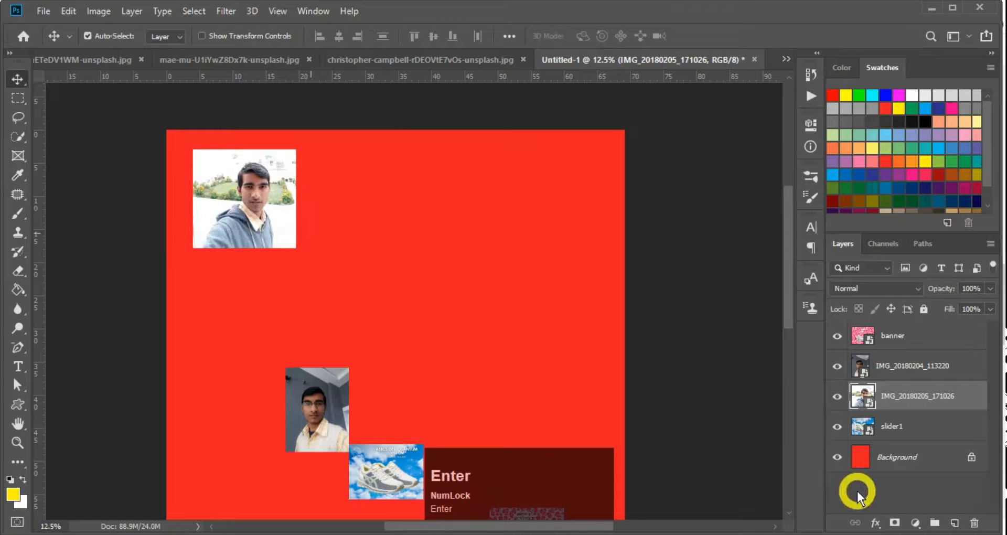
{"action": "left_click", "coordinate": [905, 372], "text": "shift"}
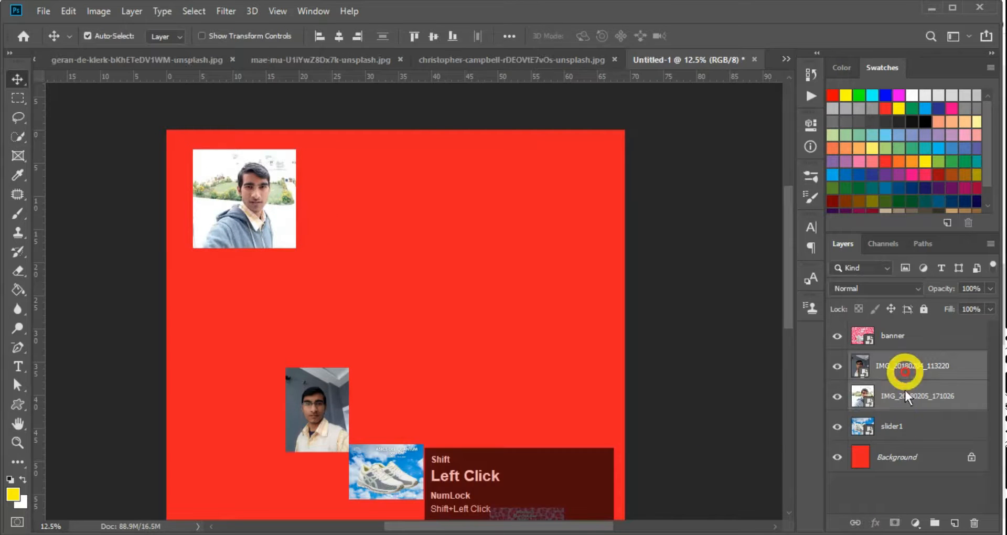
Add a text layer below the top-left portrait containing the person's name
{"action": "key", "text": "super+plus"}
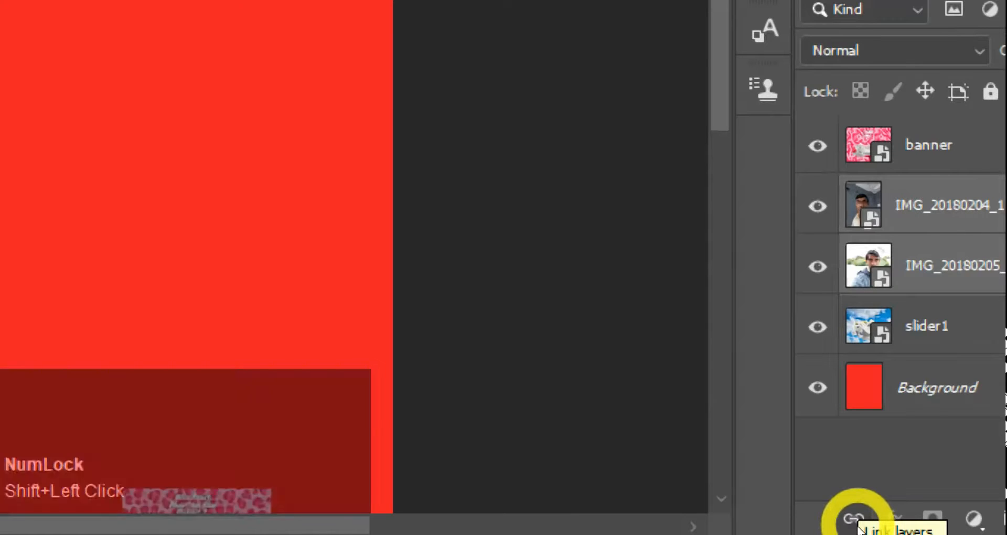
{"action": "key", "text": "t"}
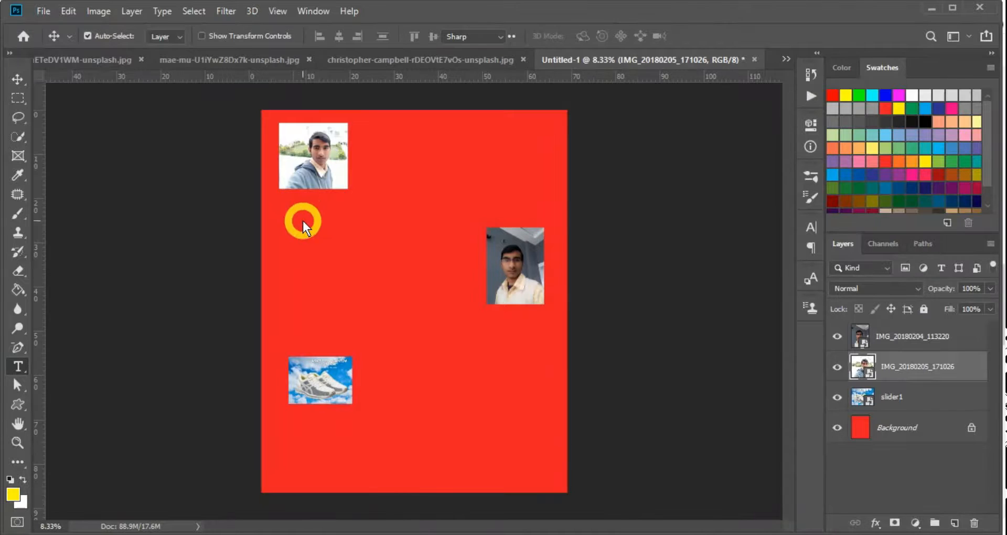
{"action": "left_click", "coordinate": [297, 208]}
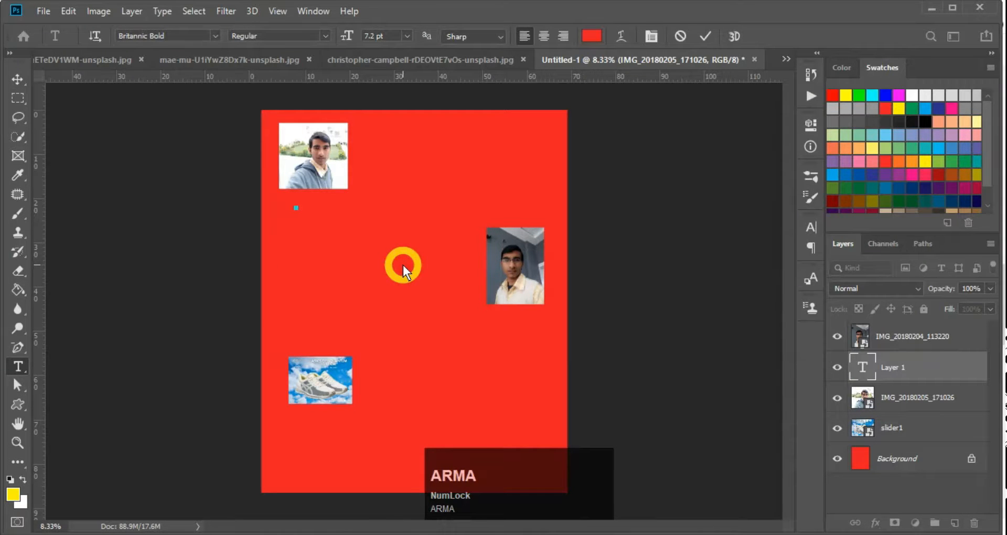
Enlarge the name text greatly and colour it yellow
{"action": "key", "text": "ctrl"}
{"action": "left_click_drag", "start_coordinate": [305, 210], "coordinate": [424, 284]}
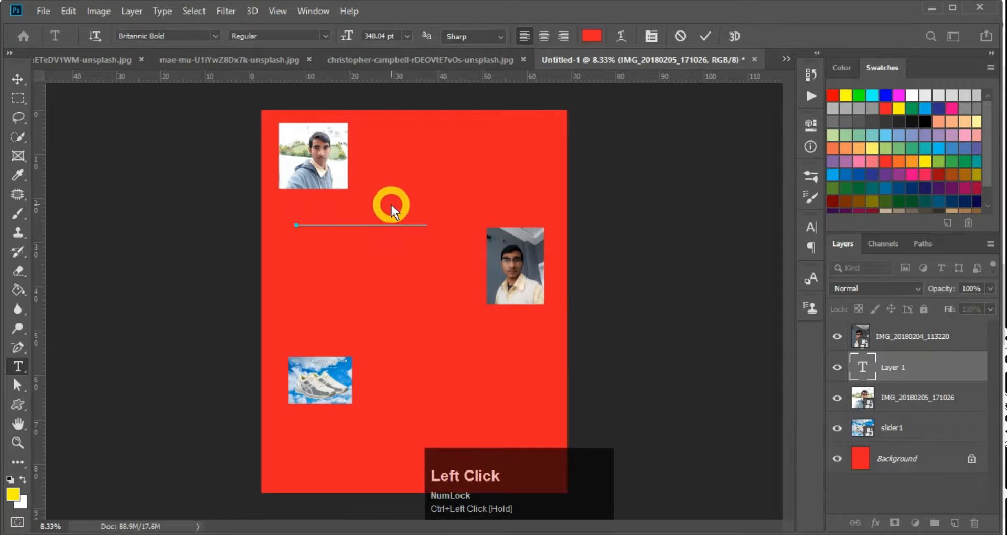
{"action": "key", "text": "ctrl+a"}
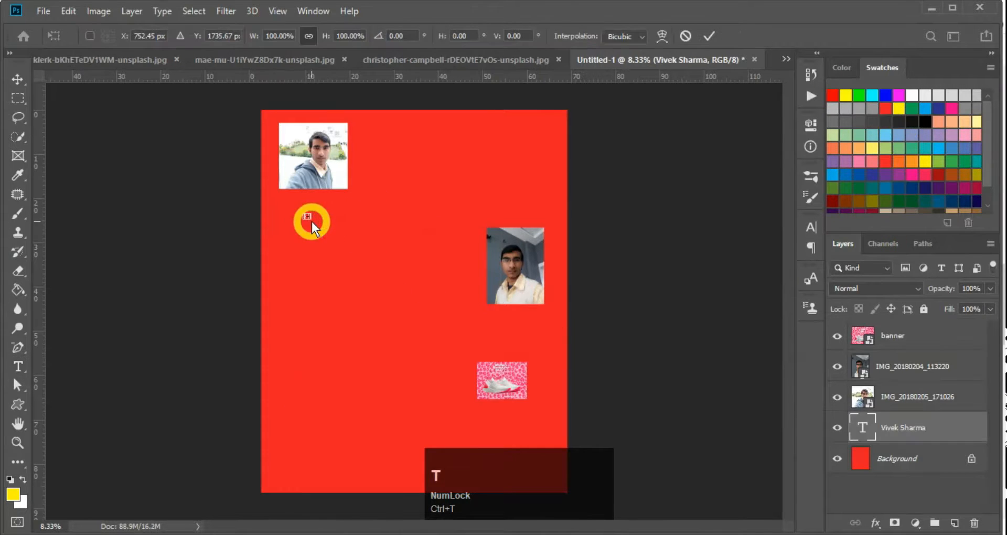
{"action": "left_click_drag", "start_coordinate": [312, 222], "coordinate": [423, 301]}
{"action": "key", "text": "Return"}
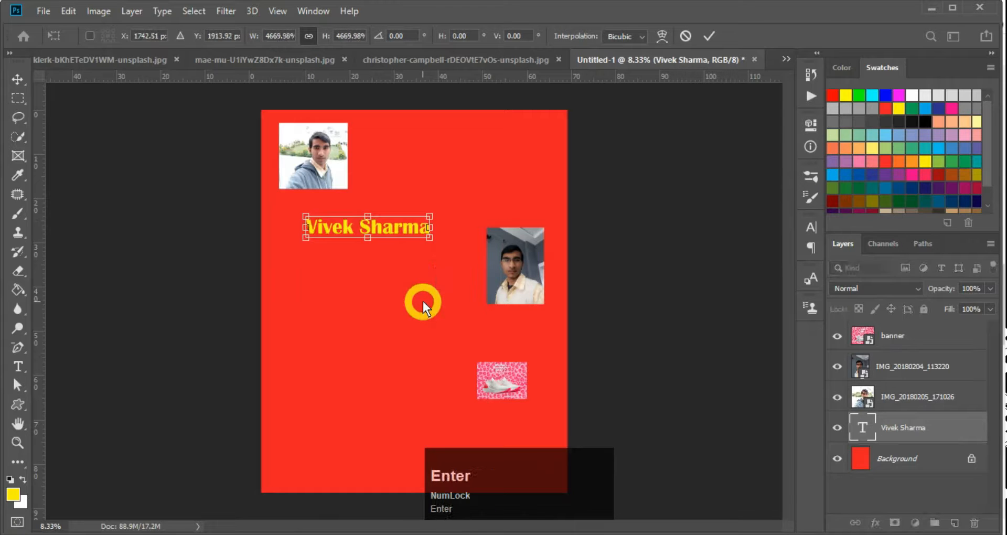
Move the yellow name caption up-left beneath the top-left portrait, scaled to about 84%
{"action": "key", "text": "v"}
{"action": "left_click_drag", "start_coordinate": [405, 230], "coordinate": [375, 212]}
{"action": "key", "text": "ctrl+t"}
{"action": "key", "text": "Return"}
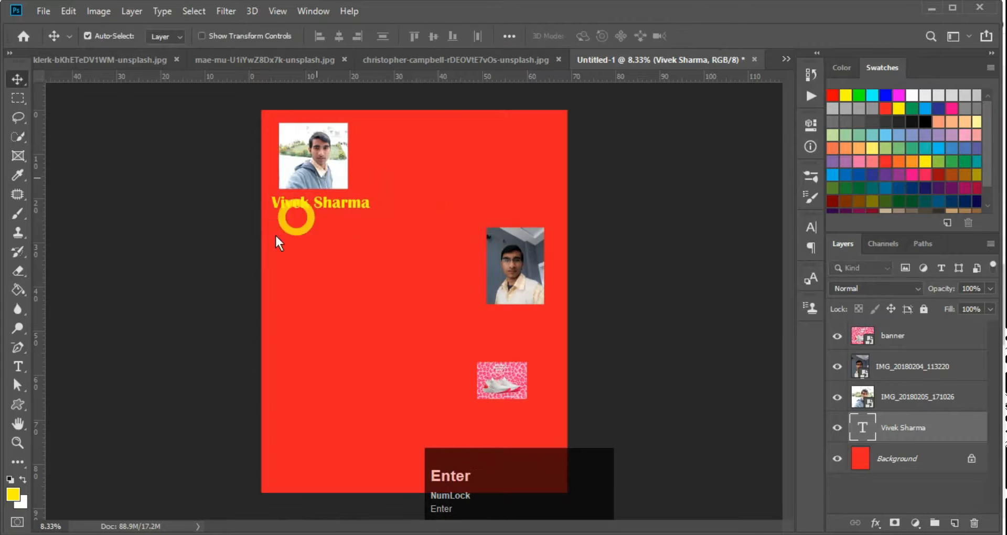
Try Alt-drag duplicates of the name caption and undo the extra copies
{"action": "left_click", "coordinate": [295, 201]}
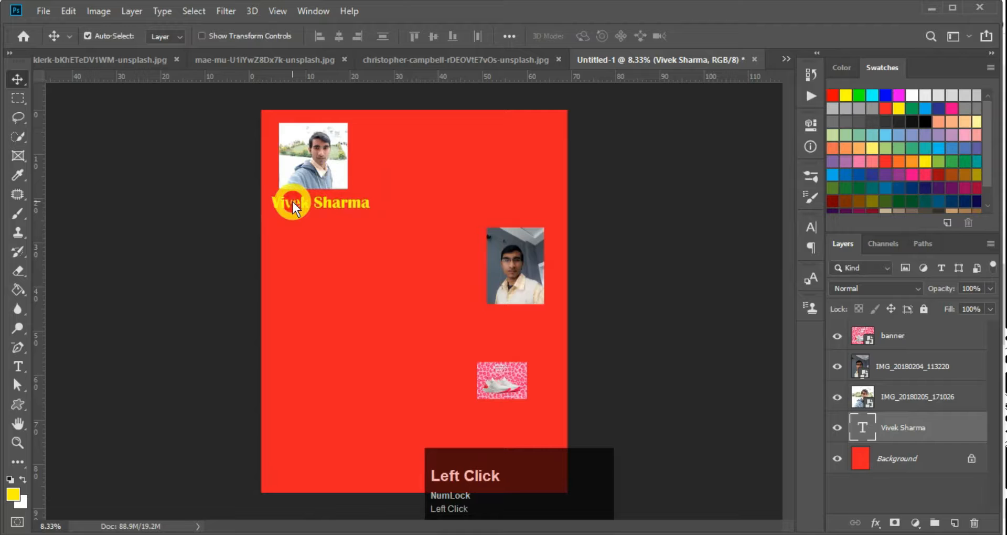
{"action": "key", "text": "alt"}
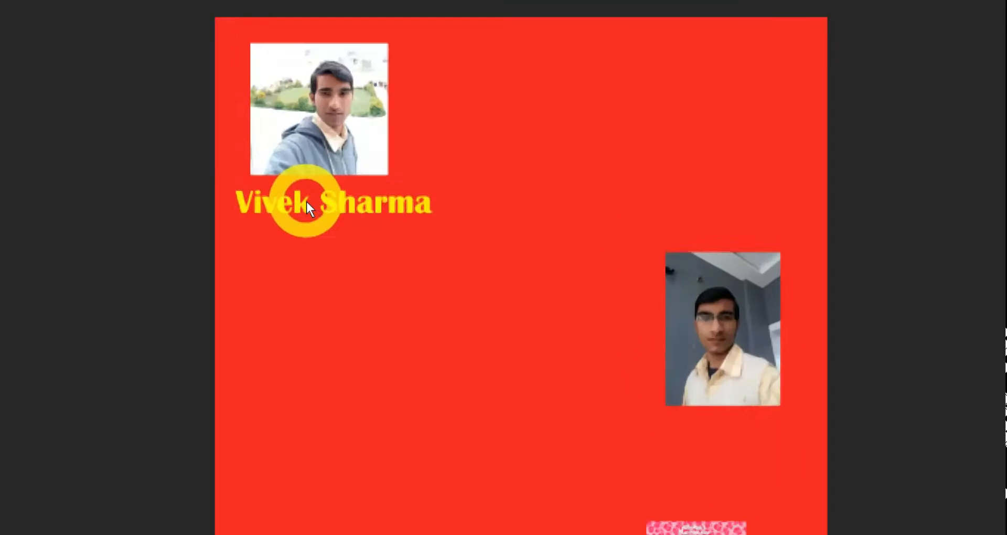
{"action": "left_click", "coordinate": [306, 203]}
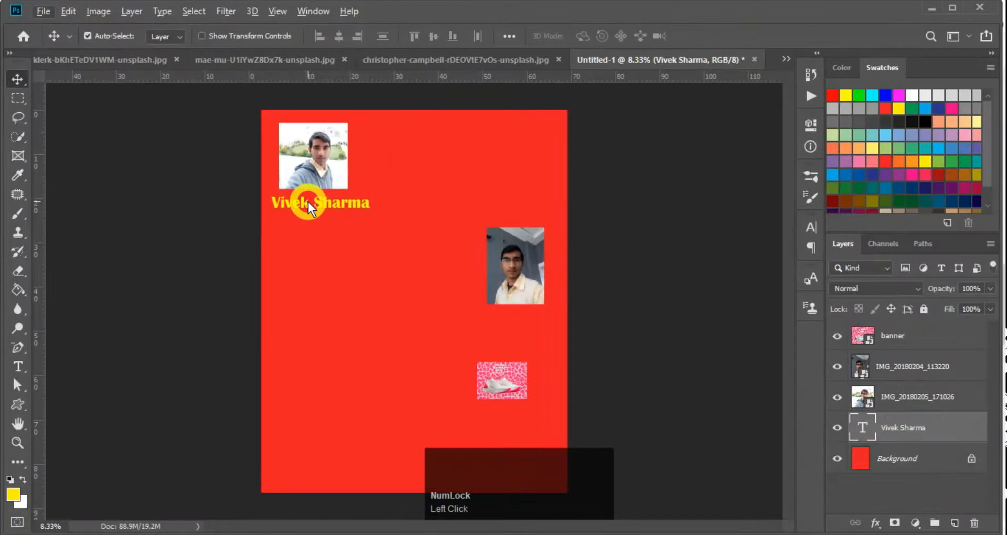
{"action": "key", "text": "alt"}
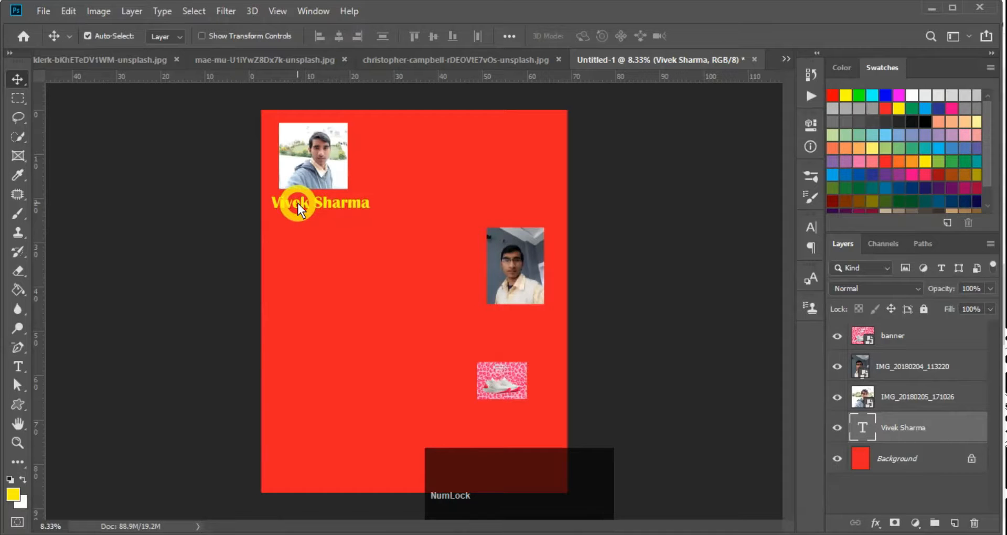
{"action": "key", "text": "alt"}
{"action": "left_click_drag", "start_coordinate": [299, 204], "coordinate": [319, 376]}
{"action": "key", "text": "ctrl+z"}
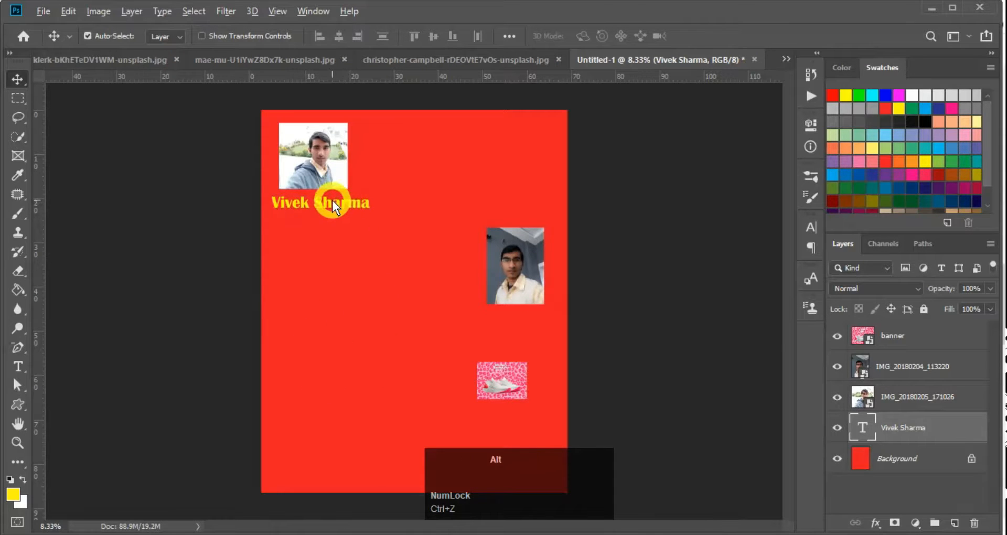
{"action": "left_click_drag", "start_coordinate": [332, 202], "coordinate": [430, 359]}
{"action": "key", "text": "ctrl+z"}
{"action": "key", "text": "ctrl+z"}
{"action": "key", "text": "ctrl+z"}
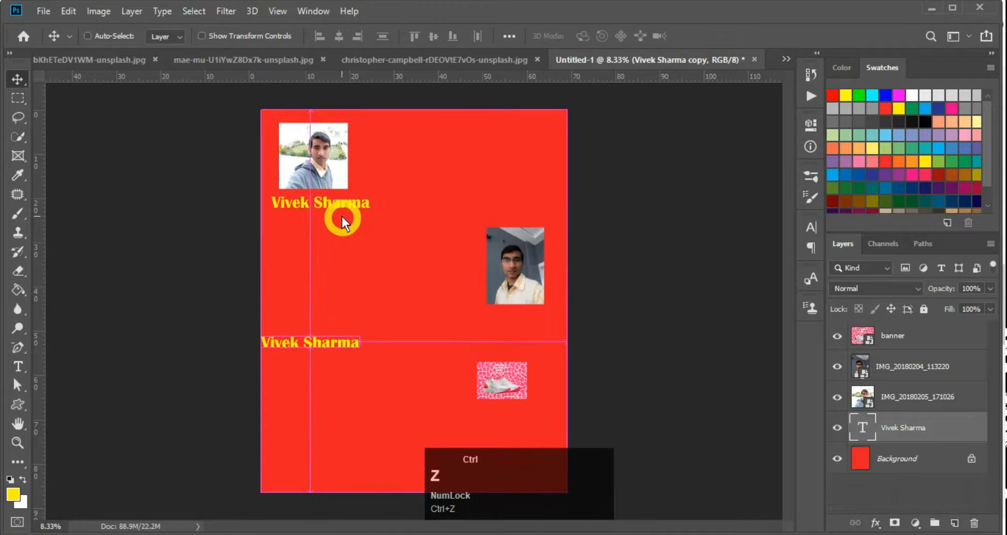
{"action": "key", "text": "ctrl+z"}
Test moving and Alt+Shift duplicating the caption downward, undoing each, then copy it aside
{"action": "left_click_drag", "start_coordinate": [328, 201], "coordinate": [338, 286]}
{"action": "key", "text": "ctrl"}
{"action": "key", "text": "ctrl+z"}
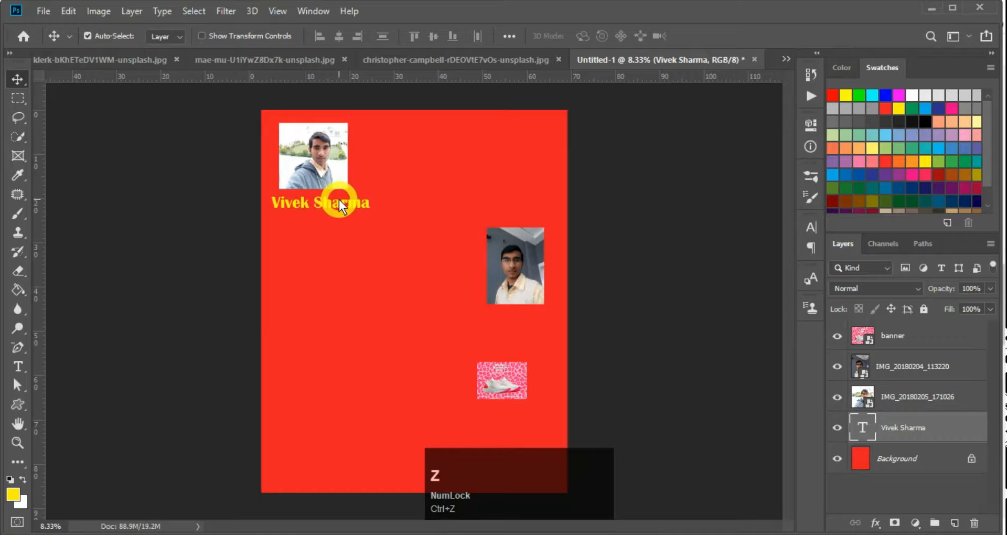
{"action": "key", "text": "shift"}
{"action": "key", "text": "alt"}
{"action": "left_click_drag", "start_coordinate": [338, 202], "coordinate": [324, 454]}
{"action": "key", "text": "ctrl+z"}
{"action": "left_click_drag", "start_coordinate": [338, 208], "coordinate": [393, 256]}
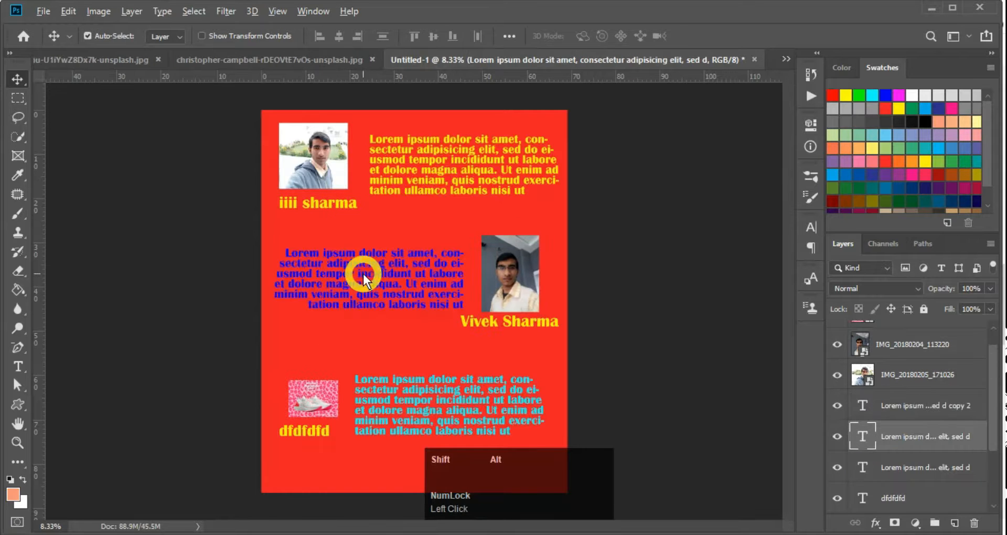
Fill the middle lorem ipsum paragraph with the salmon foreground colour
{"action": "key", "text": "alt+shift+BackSpace"}
{"action": "key", "text": "v"}
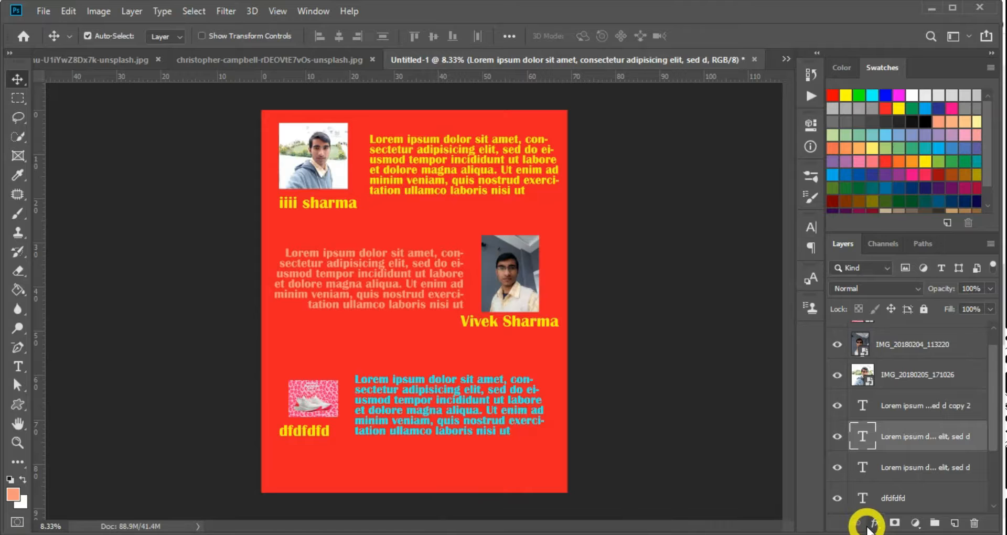
{"action": "key", "text": "super+plus"}
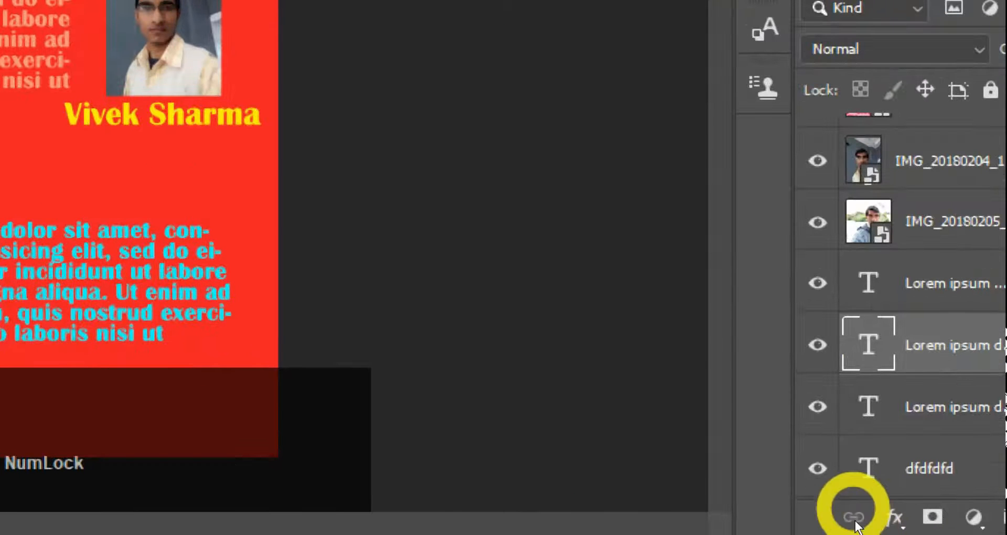
{"action": "key", "text": "super+minus"}
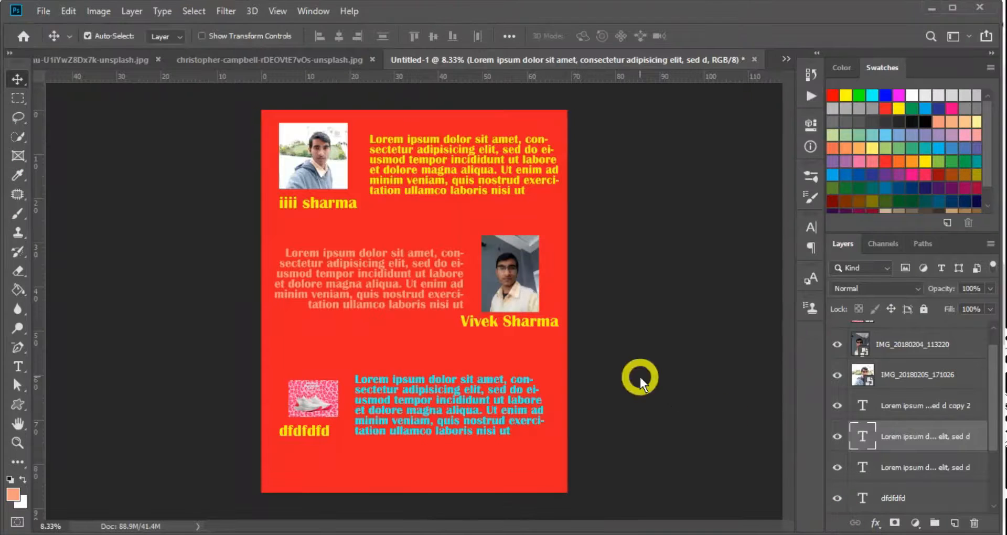
Pick out the top-left photo and its yellow paragraph layers
{"action": "key", "text": "v"}
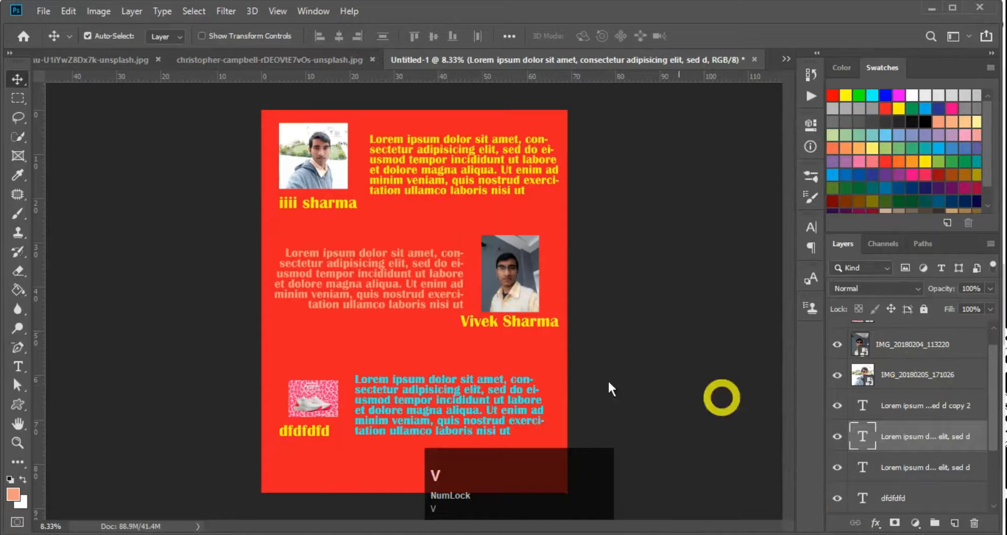
{"action": "scroll", "coordinate": [444, 295], "scroll_direction": "up", "scroll_amount": 1}
{"action": "left_click", "coordinate": [304, 154]}
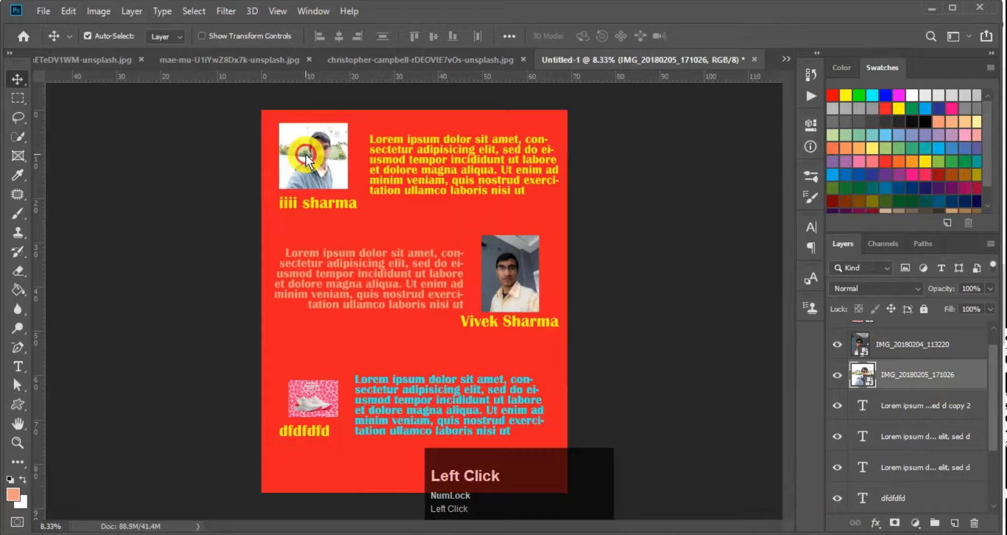
{"action": "left_click", "coordinate": [435, 160], "text": "shift"}
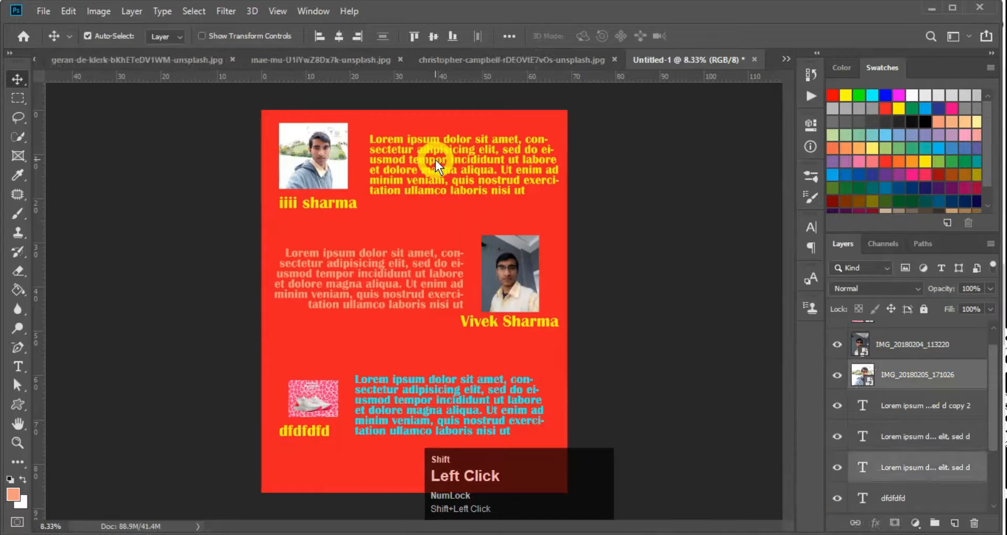
{"action": "left_click", "coordinate": [314, 155]}
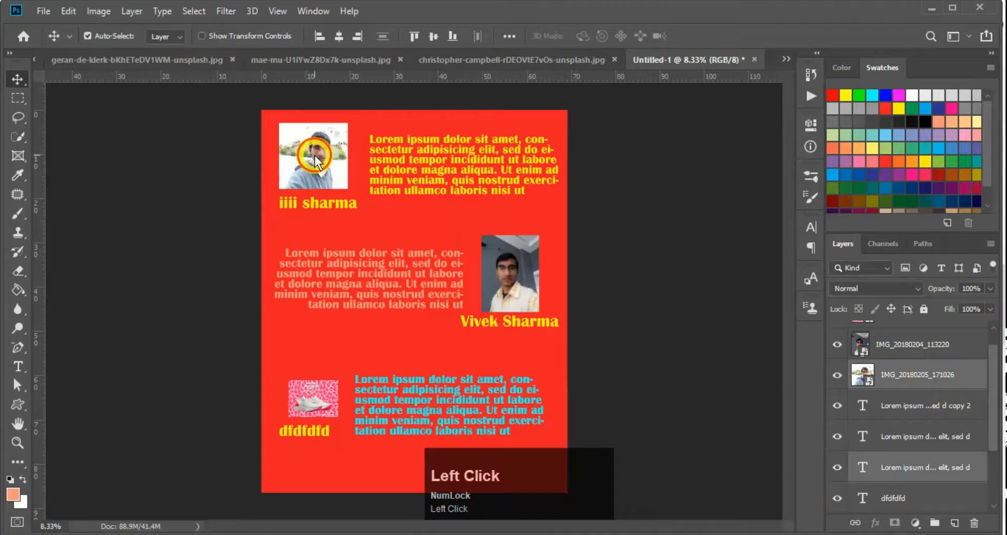
{"action": "left_click", "coordinate": [893, 375]}
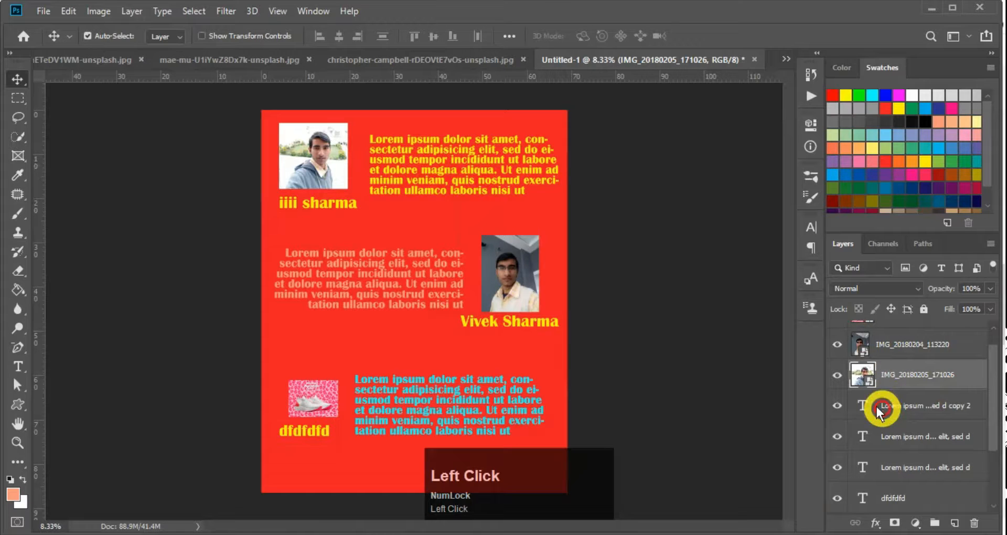
{"action": "left_click", "coordinate": [427, 200]}
{"action": "left_click", "coordinate": [442, 162]}
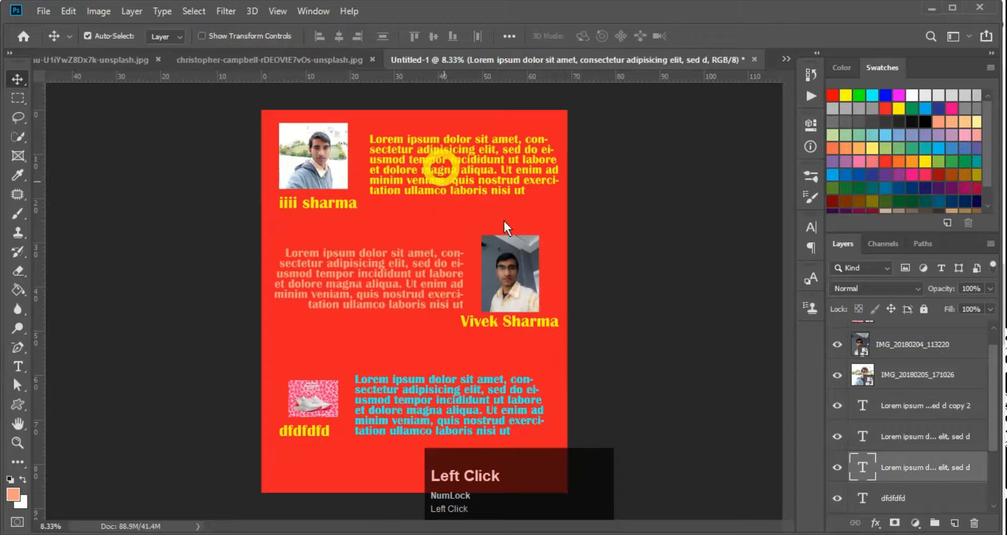
Group the top-left photo, yellow paragraph and name caption as Group 1, enabling Auto-Select
{"action": "left_click", "coordinate": [308, 170]}
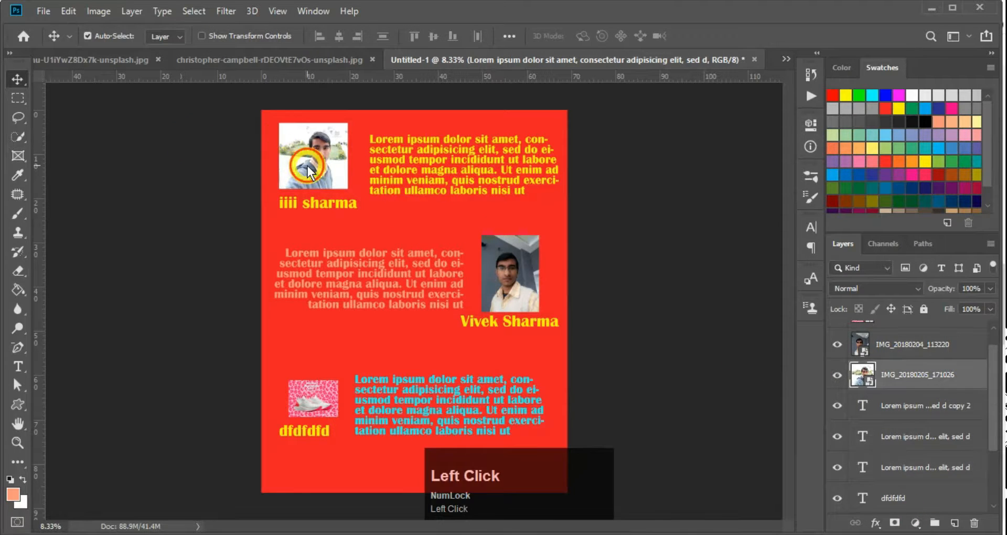
{"action": "left_click", "coordinate": [439, 159], "text": "shift"}
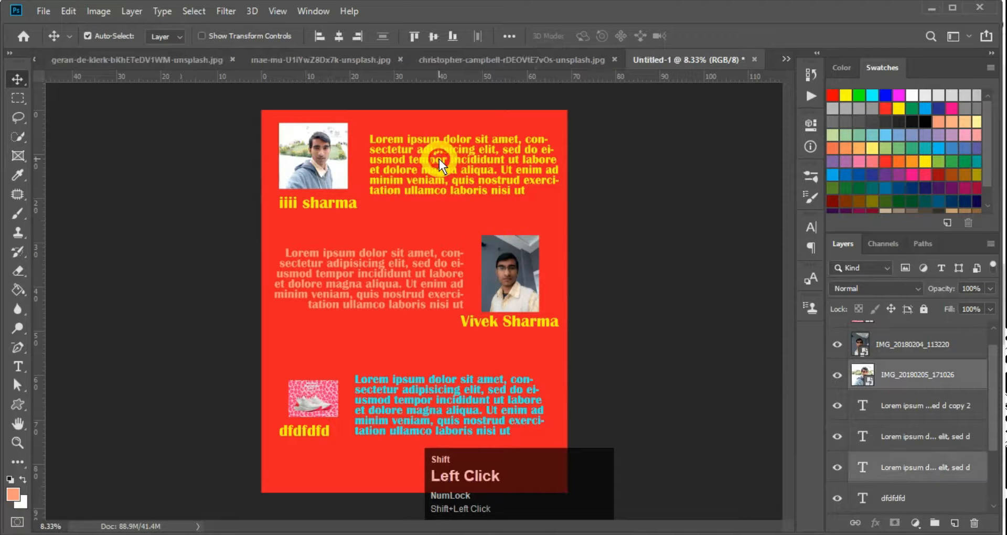
{"action": "left_click", "coordinate": [322, 203], "text": "shift"}
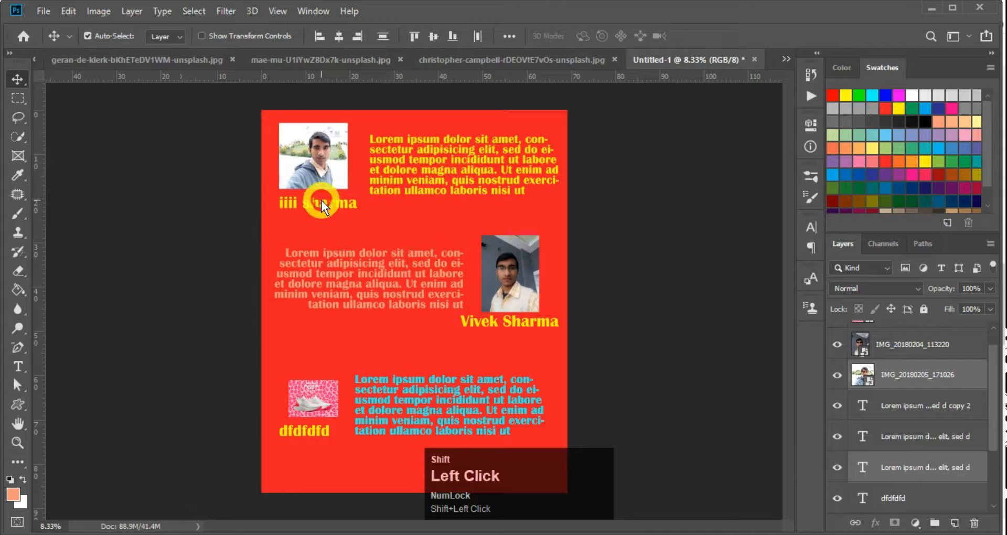
{"action": "scroll", "coordinate": [925, 420], "scroll_direction": "down", "scroll_amount": 3}
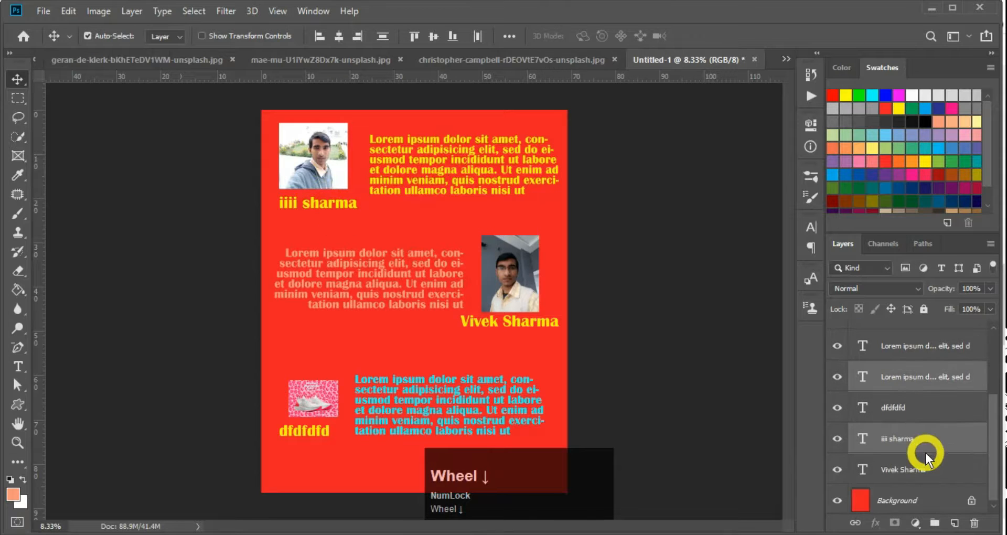
{"action": "scroll", "coordinate": [924, 425], "scroll_direction": "up", "scroll_amount": 2}
{"action": "scroll", "coordinate": [924, 378], "scroll_direction": "up", "scroll_amount": 1}
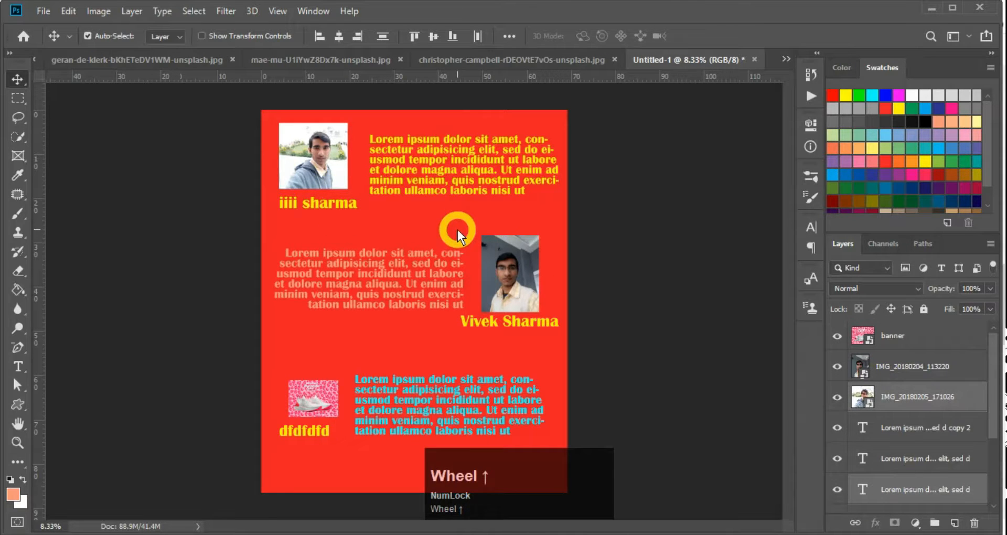
{"action": "key", "text": "ctrl+g"}
{"action": "left_click", "coordinate": [87, 36]}
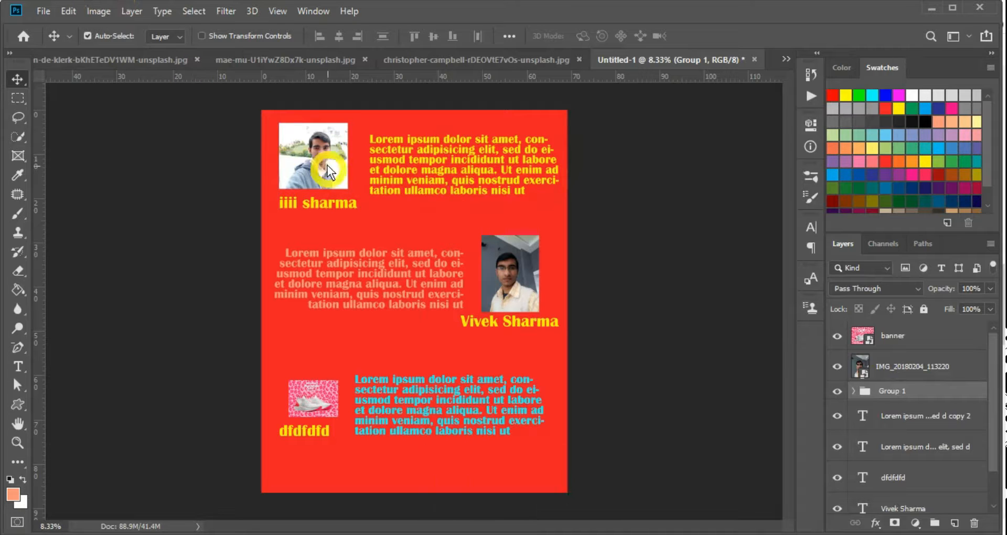
Set Auto-Select to Group, test-move the group, then undo the grouping
{"action": "left_click", "coordinate": [163, 37]}
{"action": "left_click", "coordinate": [166, 50]}
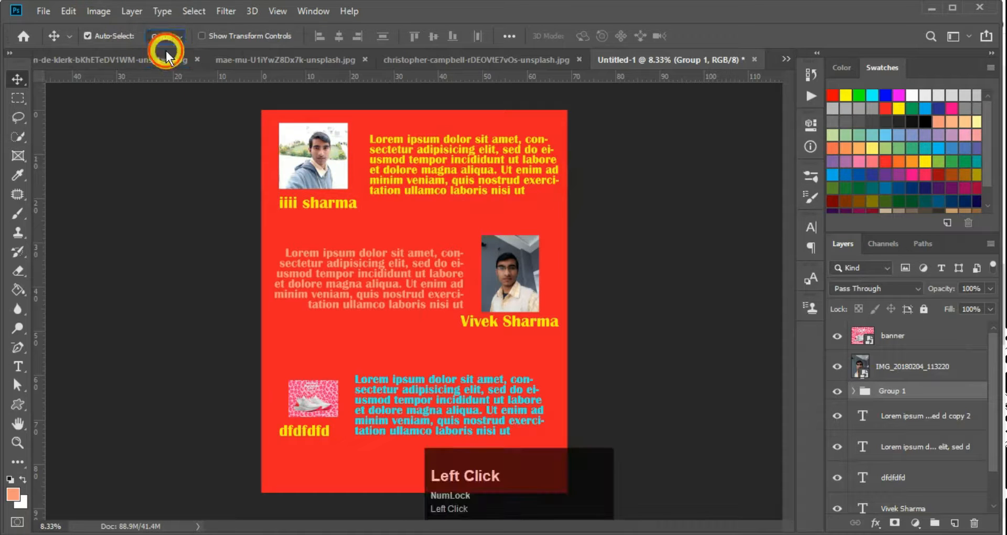
{"action": "mouse_move", "coordinate": [301, 140]}
{"action": "left_mouse_down"}
{"action": "mouse_move", "coordinate": [374, 168]}
{"action": "mouse_move", "coordinate": [300, 145]}
{"action": "left_mouse_up"}
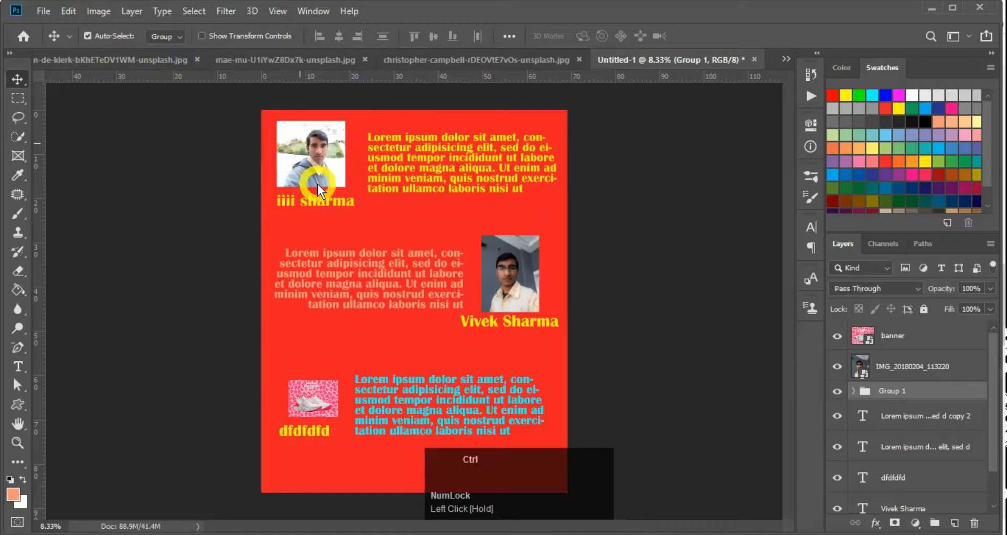
{"action": "key", "text": "ctrl+z"}
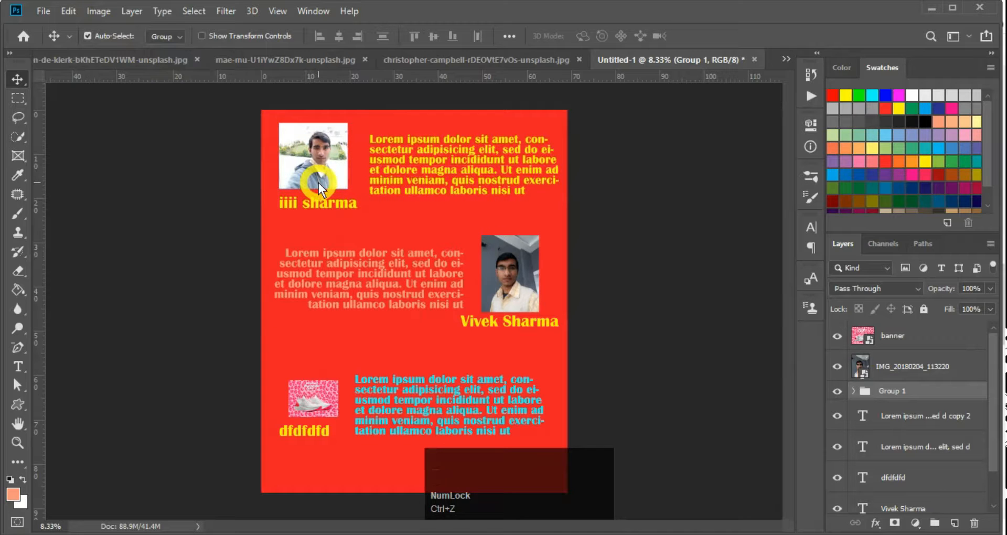
{"action": "key", "text": "ctrl+z"}
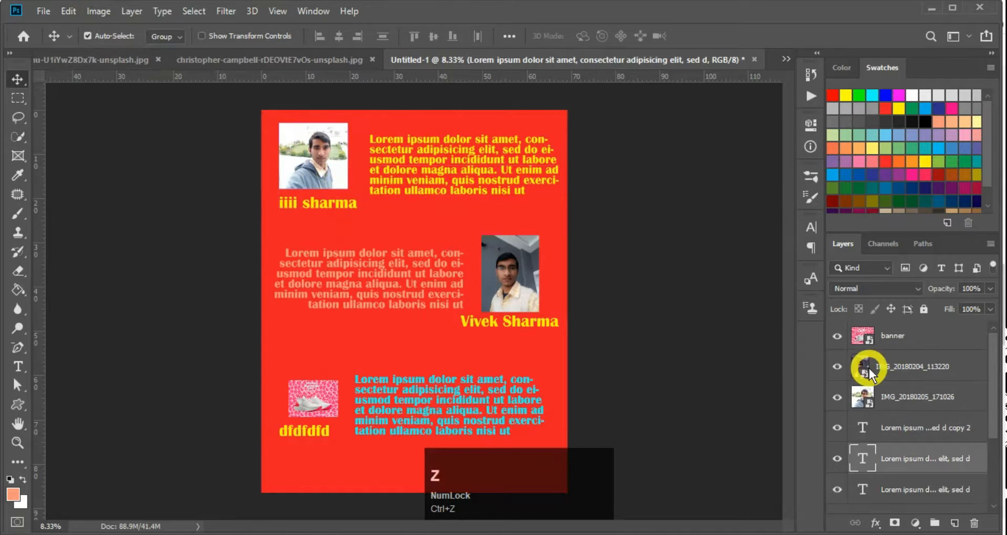
Link the top-left photo with its name caption
{"action": "left_click", "coordinate": [323, 167]}
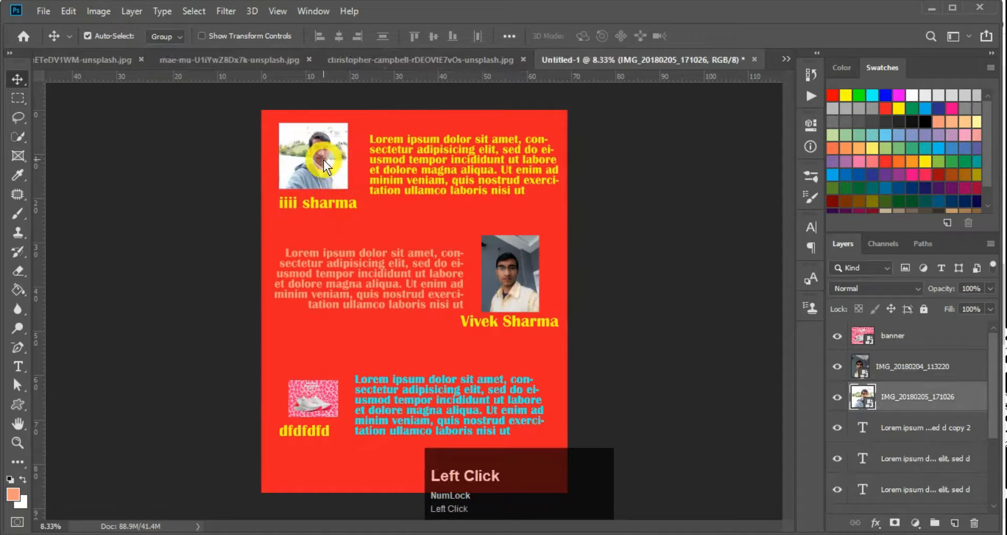
{"action": "left_click", "coordinate": [317, 208], "text": "shift"}
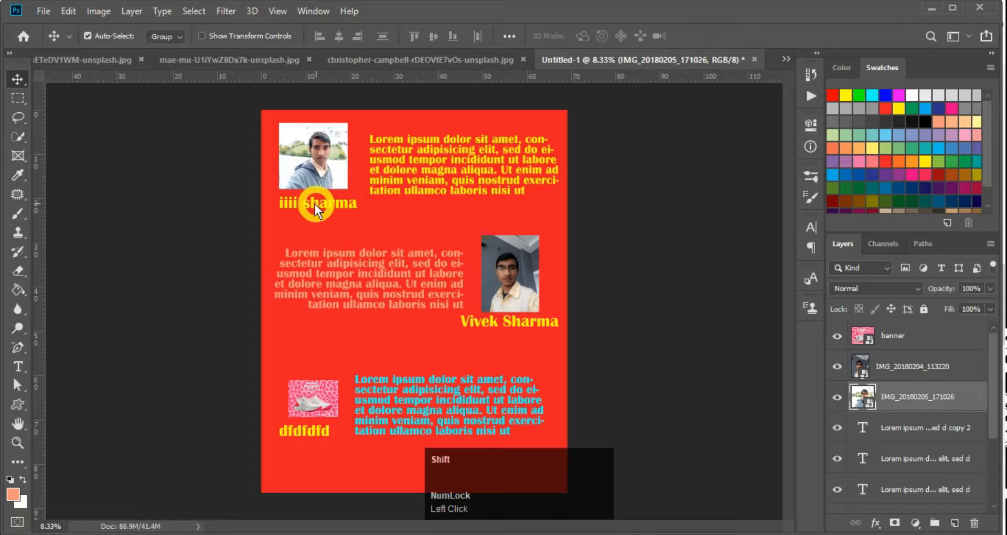
{"action": "left_click", "coordinate": [314, 204], "text": "shift"}
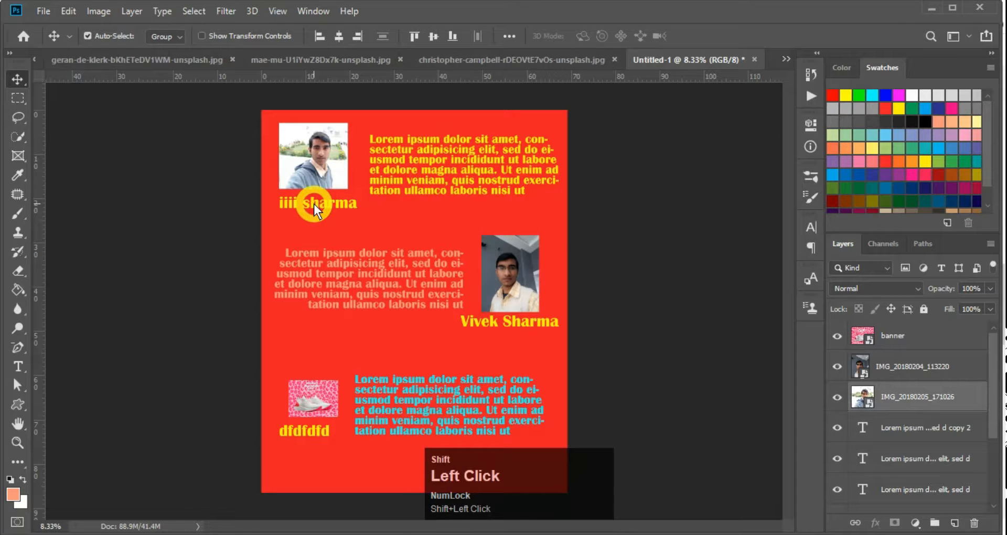
{"action": "key", "text": "super+plus"}
{"action": "left_click", "coordinate": [853, 525]}
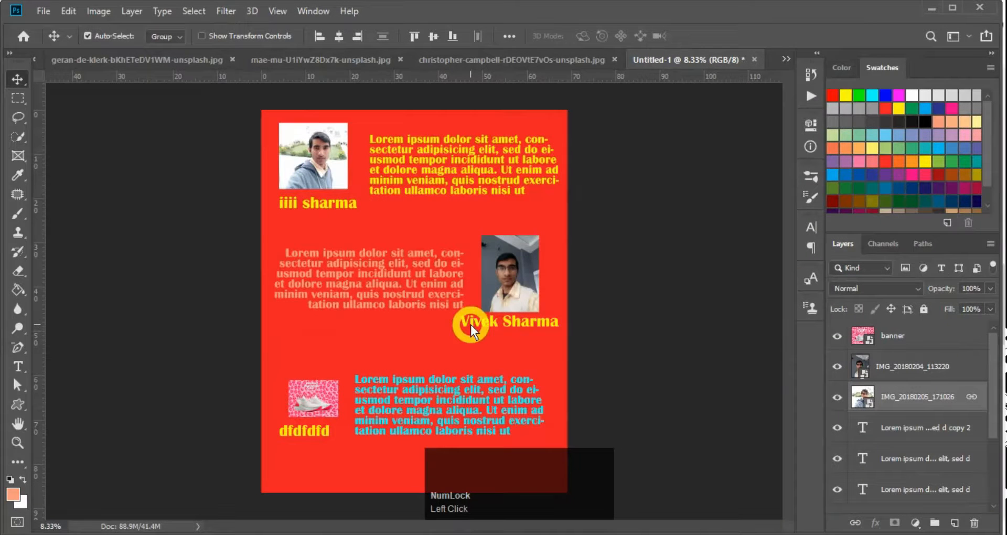
Test-move the linked photo and caption, then group them with the yellow paragraph
{"action": "left_click", "coordinate": [389, 168]}
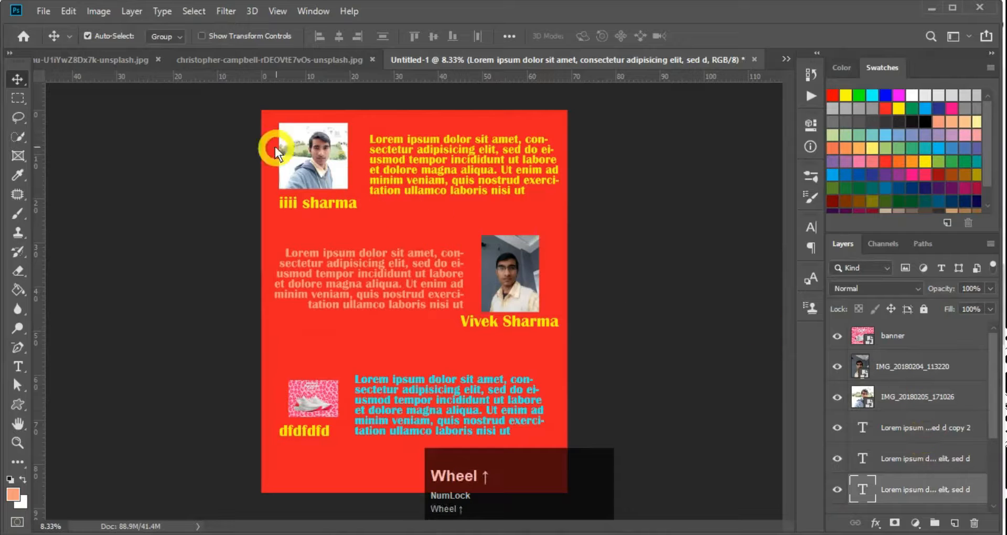
{"action": "left_click", "coordinate": [306, 147]}
{"action": "left_click_drag", "start_coordinate": [311, 156], "coordinate": [354, 215]}
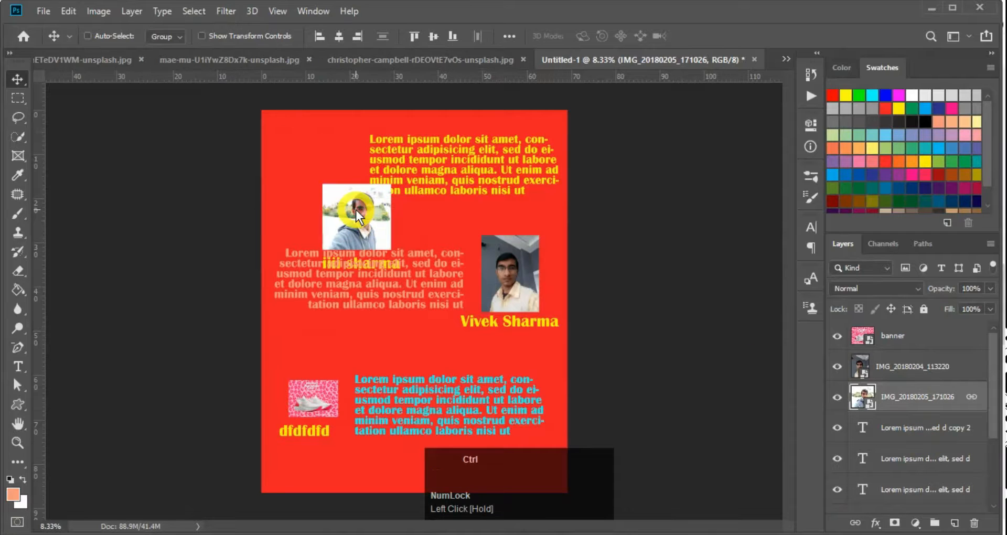
{"action": "key", "text": "ctrl+z"}
{"action": "key", "text": "ctrl+z"}
{"action": "key", "text": "ctrl+z"}
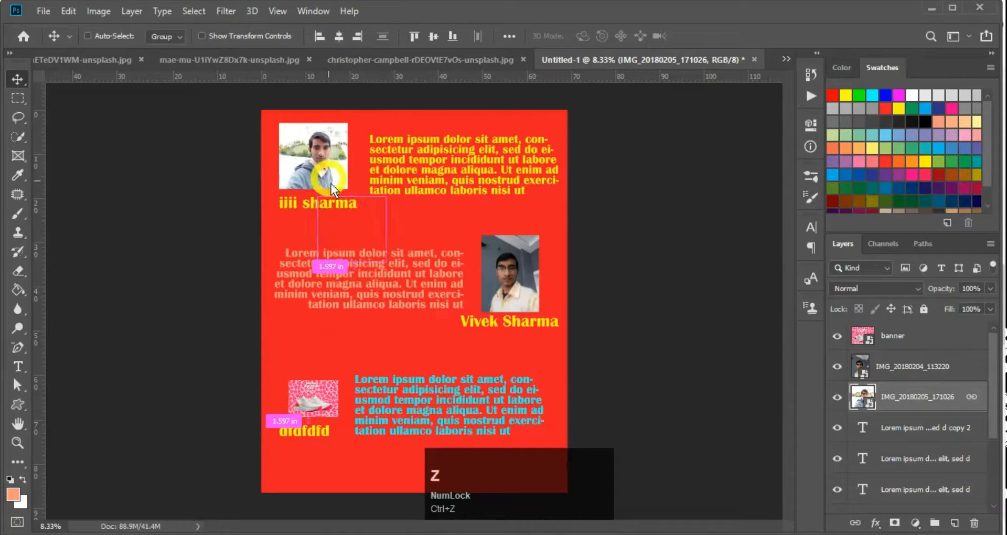
{"action": "left_click_drag", "start_coordinate": [322, 162], "coordinate": [349, 222]}
{"action": "key", "text": "ctrl+z"}
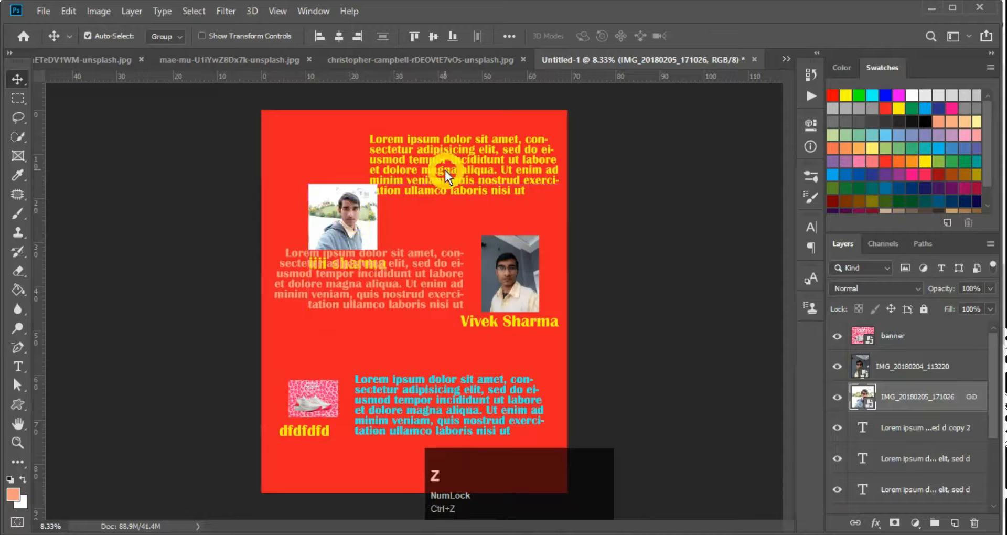
{"action": "left_click", "coordinate": [427, 161]}
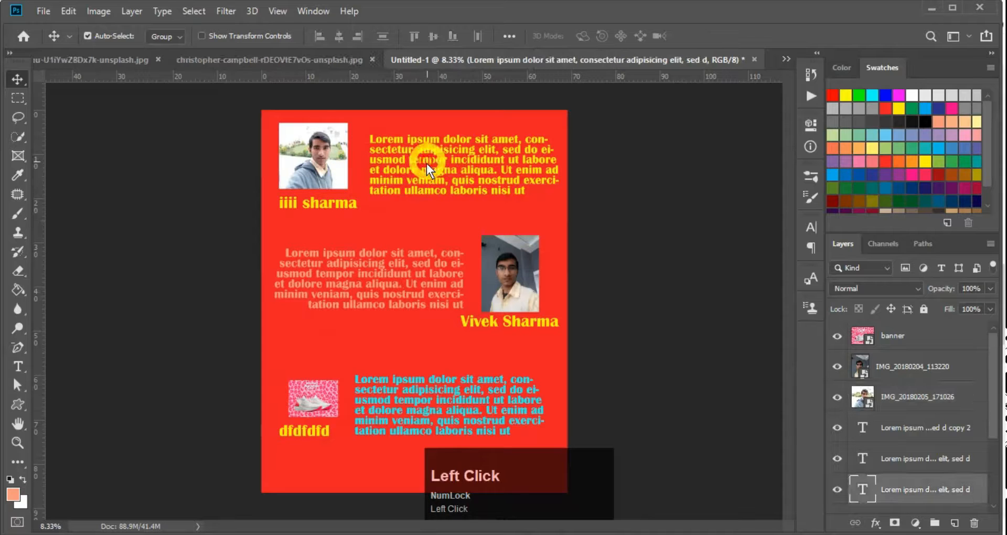
{"action": "left_click", "coordinate": [325, 159], "text": "shift"}
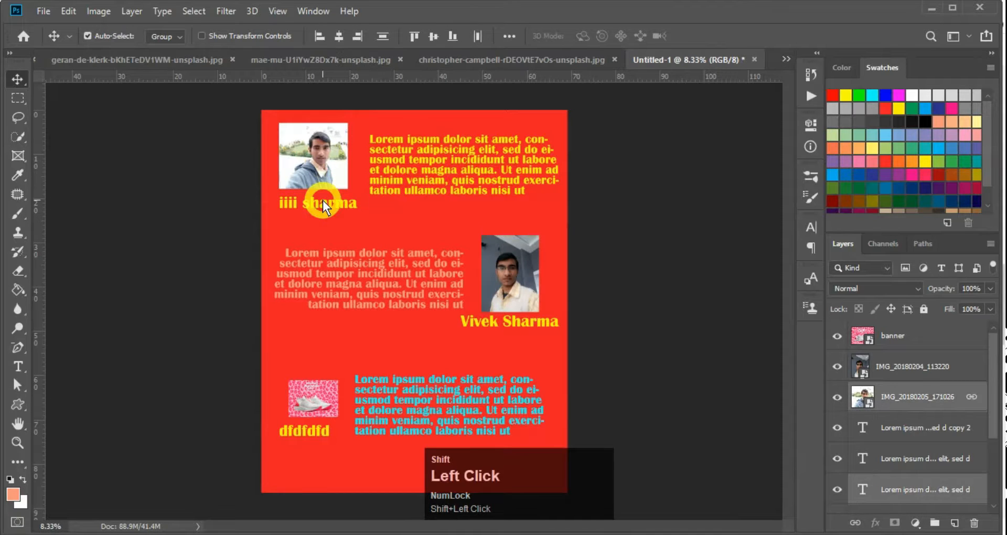
{"action": "key", "text": "ctrl+g"}
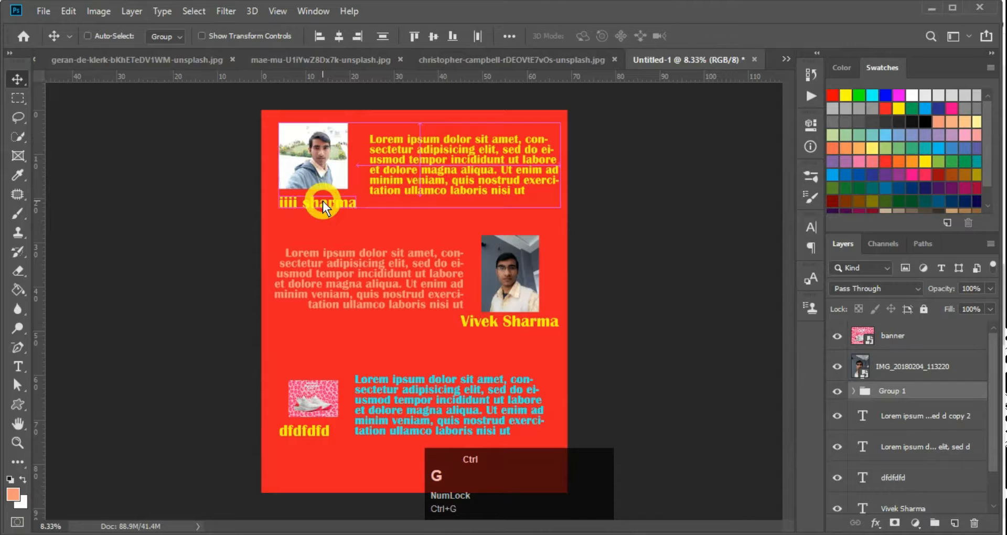
{"action": "left_click", "coordinate": [375, 225]}
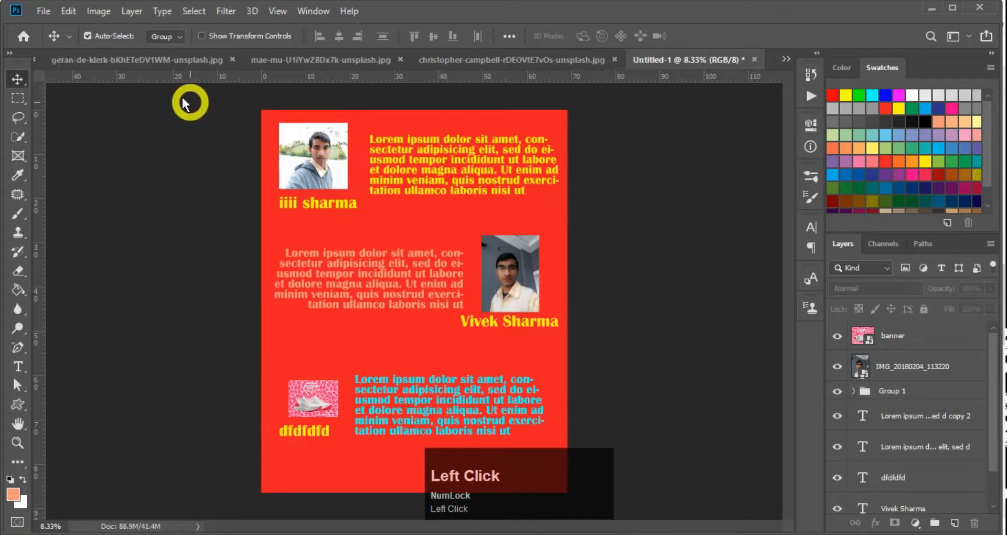
{"action": "left_click", "coordinate": [166, 37]}
{"action": "left_click", "coordinate": [161, 59]}
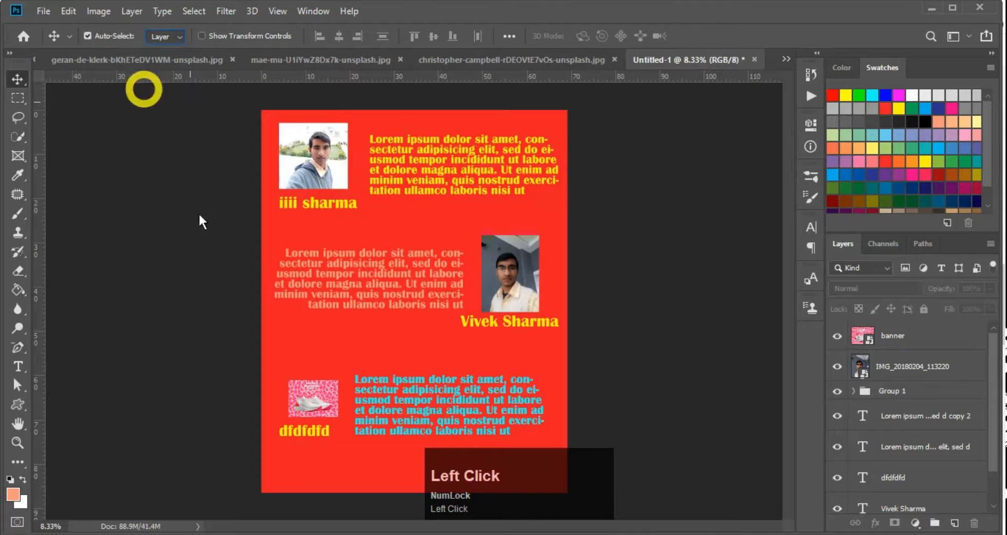
{"action": "left_click", "coordinate": [450, 161]}
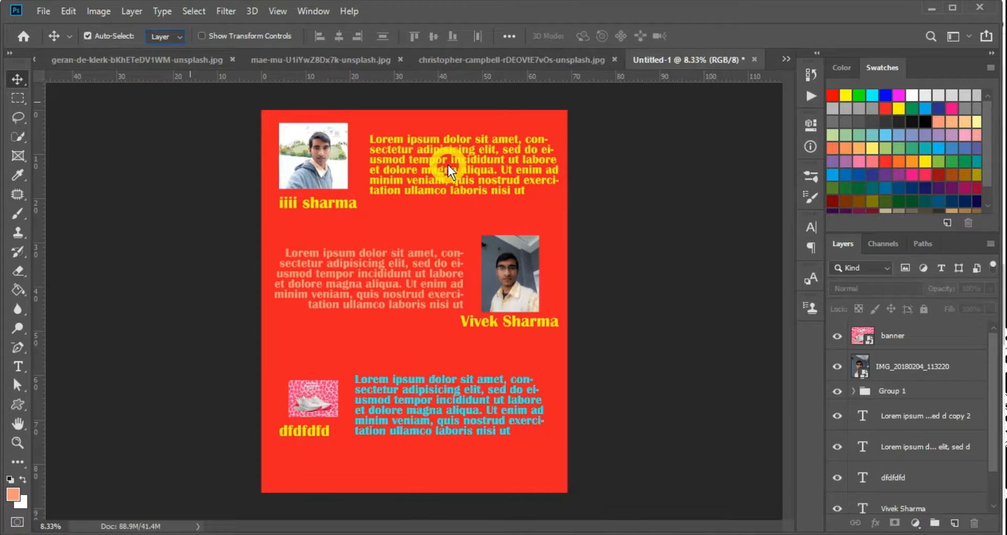
{"action": "left_click_drag", "start_coordinate": [322, 154], "coordinate": [289, 177]}
{"action": "key", "text": "ctrl+z"}
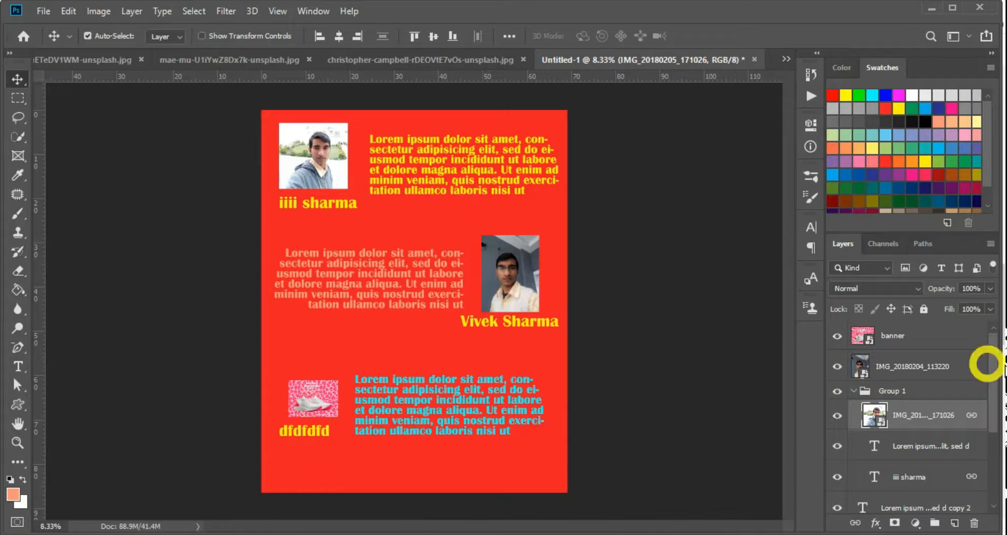
{"action": "left_click", "coordinate": [855, 389]}
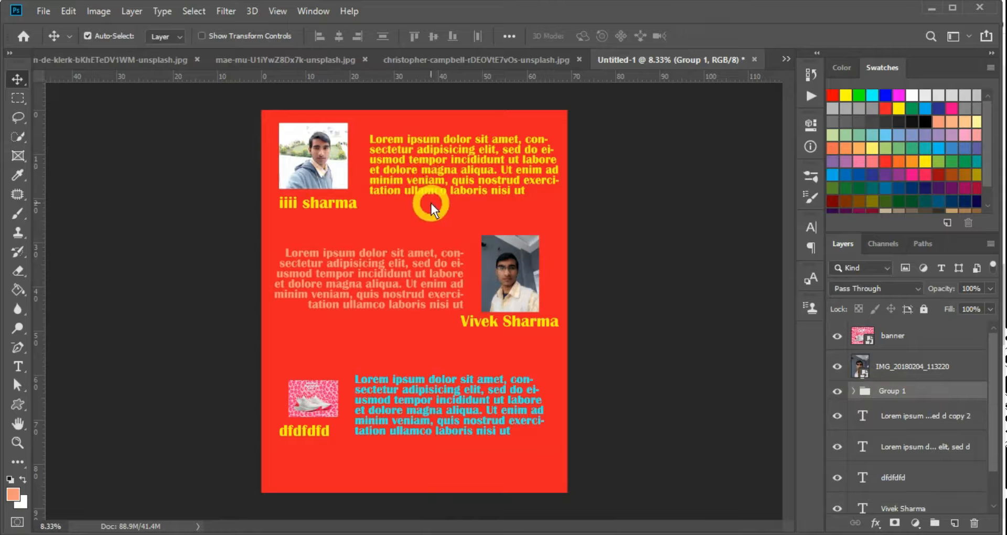
{"action": "left_click", "coordinate": [159, 36]}
{"action": "left_click", "coordinate": [166, 48]}
{"action": "left_click_drag", "start_coordinate": [326, 187], "coordinate": [361, 188]}
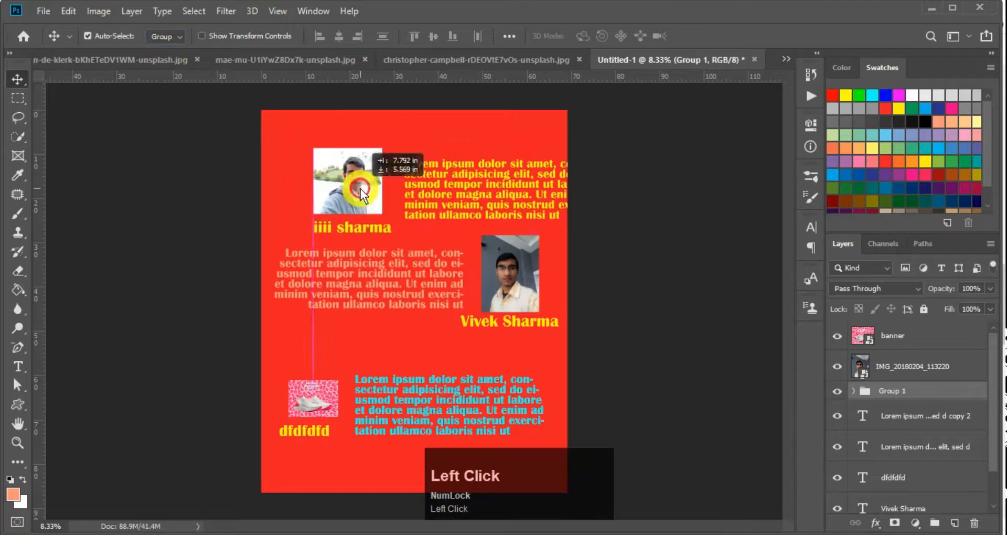
{"action": "key", "text": "ctrl+z"}
{"action": "left_click", "coordinate": [161, 37]}
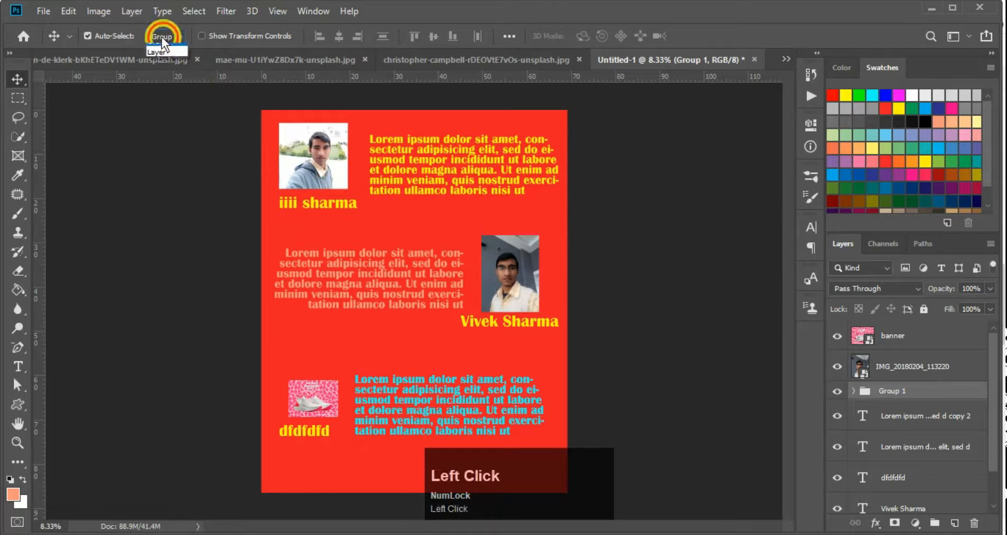
{"action": "left_click", "coordinate": [159, 51]}
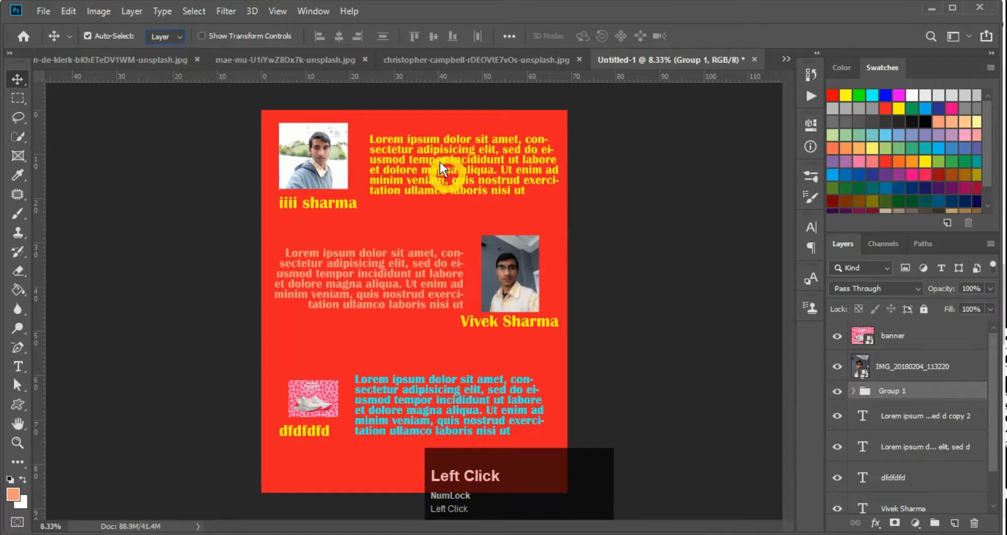
{"action": "left_click_drag", "start_coordinate": [426, 159], "coordinate": [425, 188]}
{"action": "key", "text": "ctrl+z"}
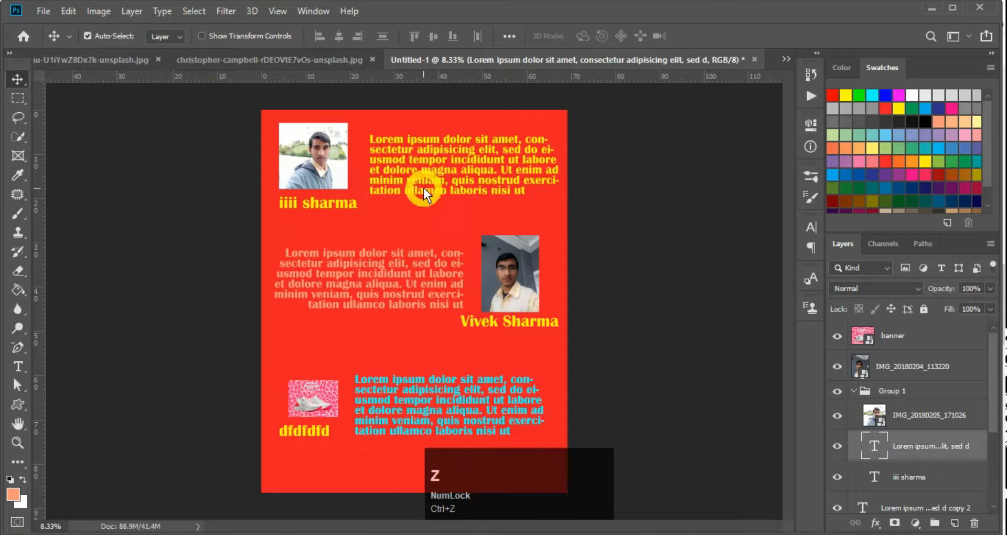
{"action": "left_click_drag", "start_coordinate": [313, 163], "coordinate": [314, 203]}
{"action": "key", "text": "ctrl+z"}
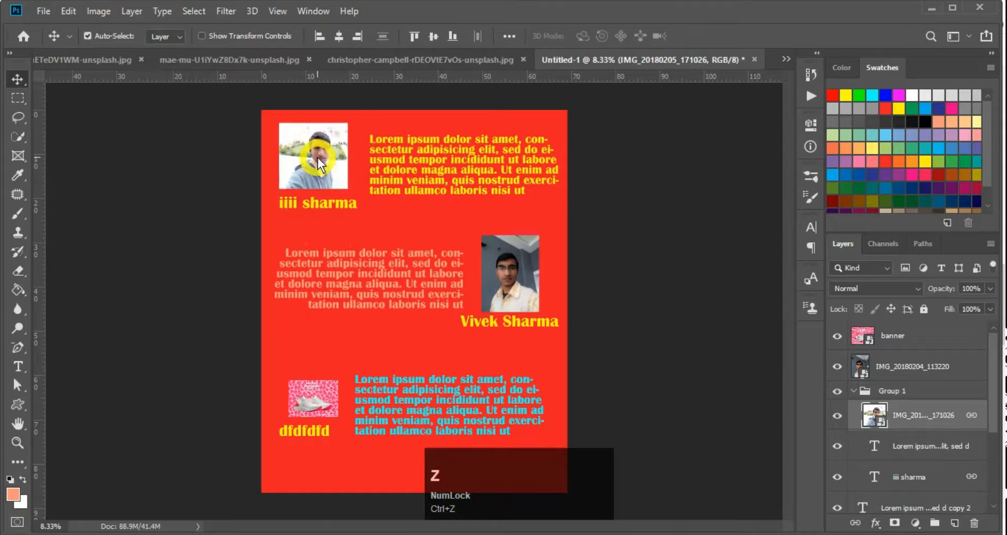
{"action": "key", "text": "z"}
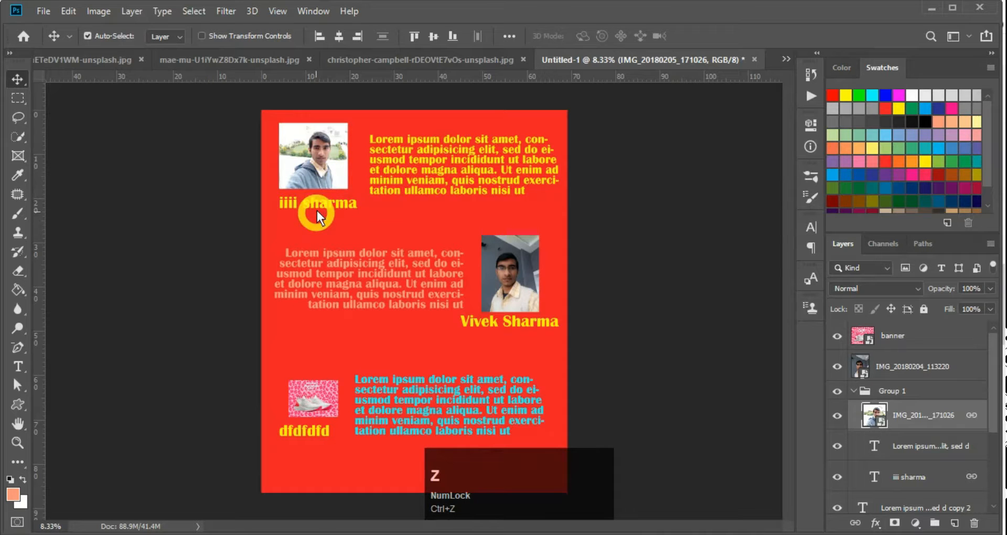
{"action": "left_click_drag", "start_coordinate": [311, 170], "coordinate": [337, 220]}
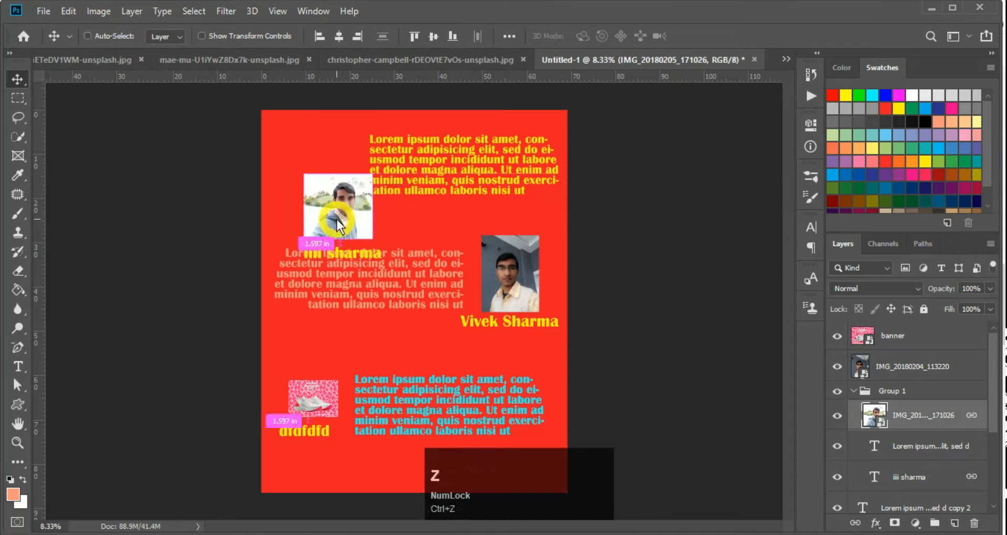
{"action": "key", "text": "ctrl+z"}
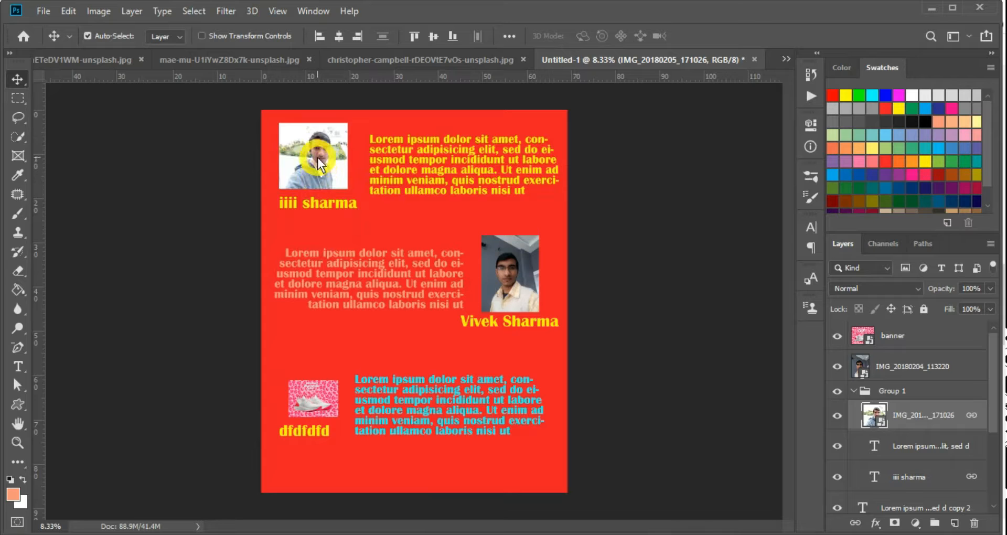
{"action": "left_click_drag", "start_coordinate": [317, 159], "coordinate": [318, 188]}
{"action": "key", "text": "ctrl+z"}
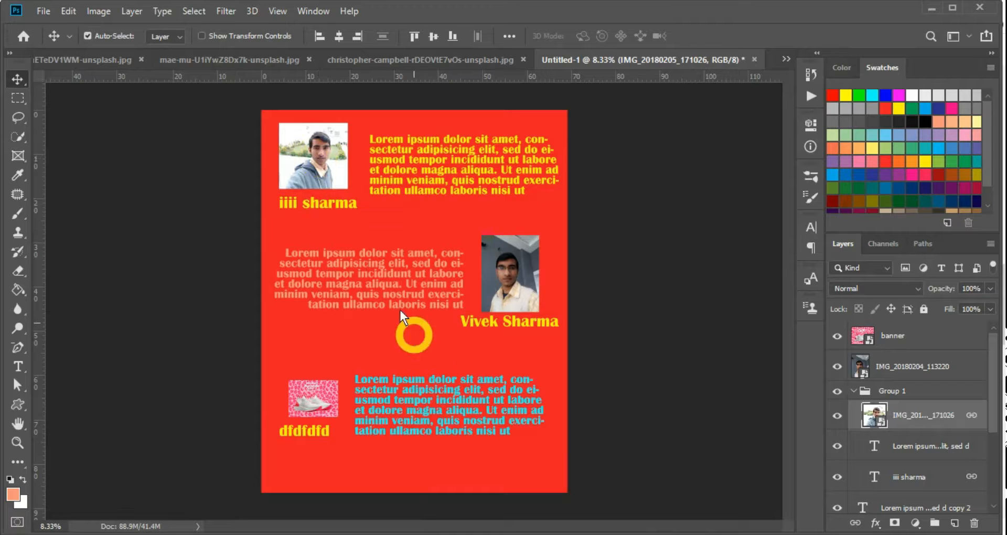
{"action": "left_click_drag", "start_coordinate": [311, 153], "coordinate": [328, 209]}
{"action": "key", "text": "ctrl+z"}
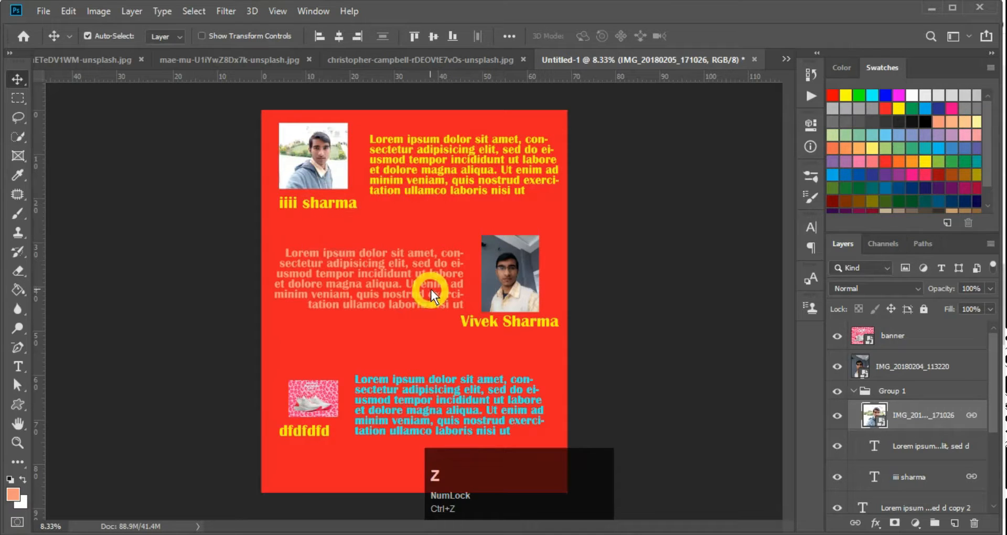
{"action": "left_click", "coordinate": [431, 290]}
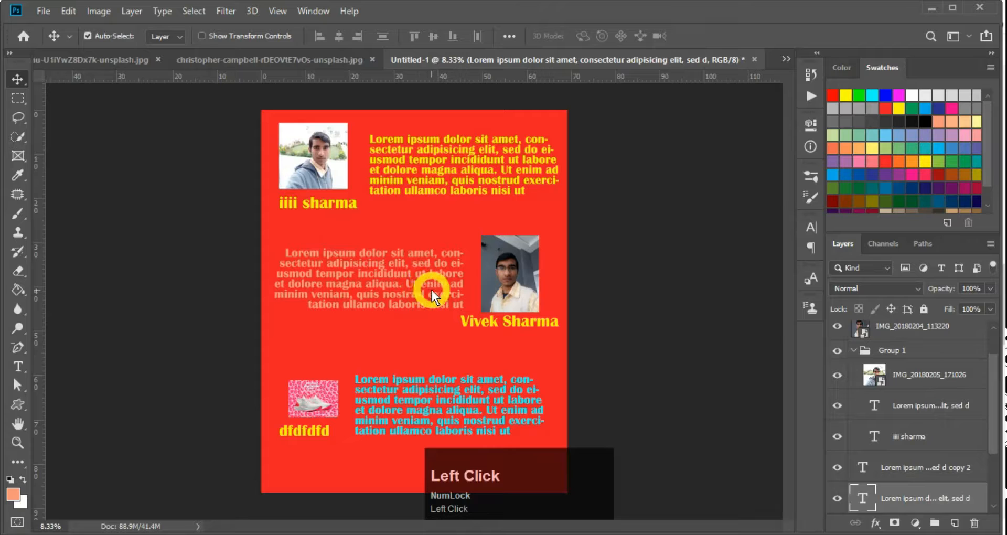
Group the middle portrait with its faded lorem text and caption as Group 2
{"action": "left_click", "coordinate": [512, 269], "text": "shift"}
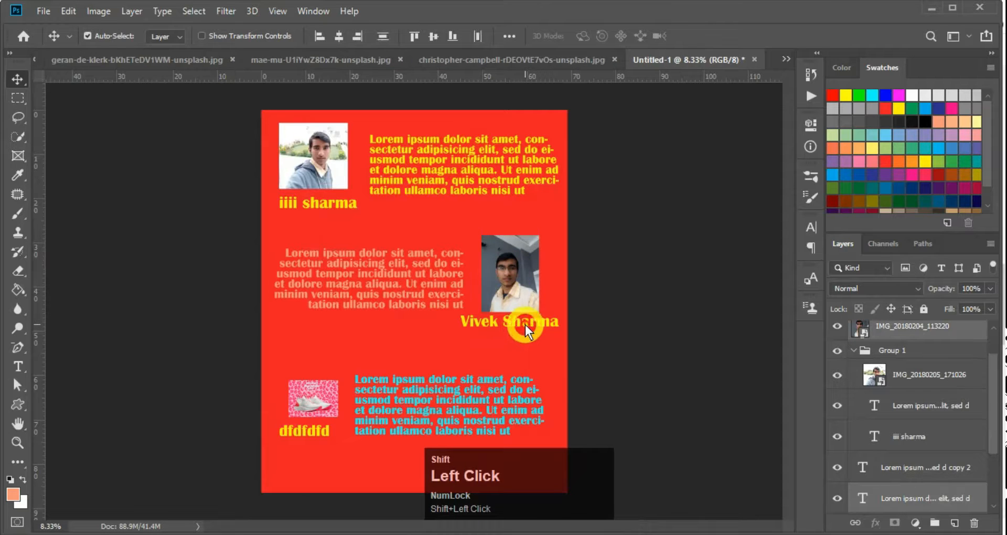
{"action": "key", "text": "ctrl+g"}
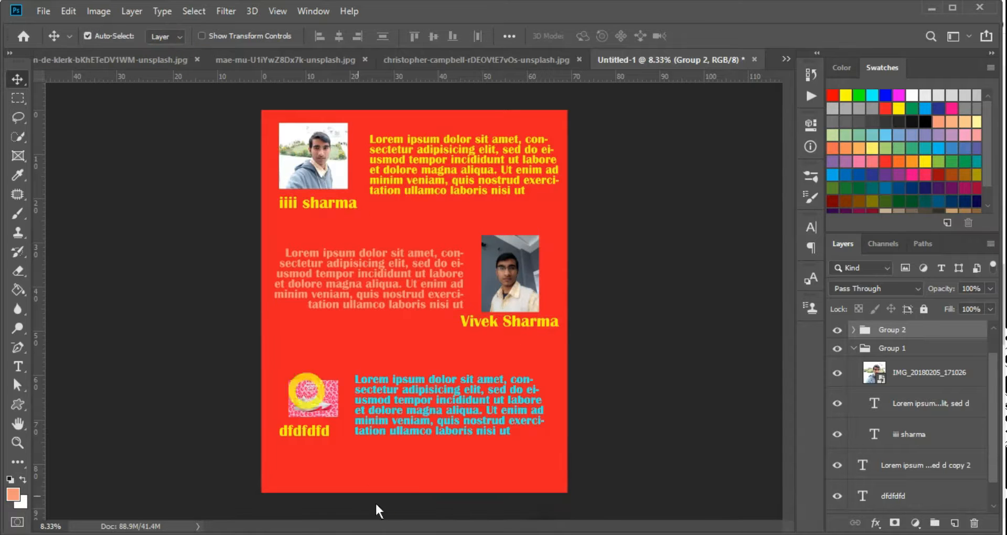
{"action": "left_click_drag", "start_coordinate": [504, 273], "coordinate": [502, 243]}
{"action": "key", "text": "ctrl+z"}
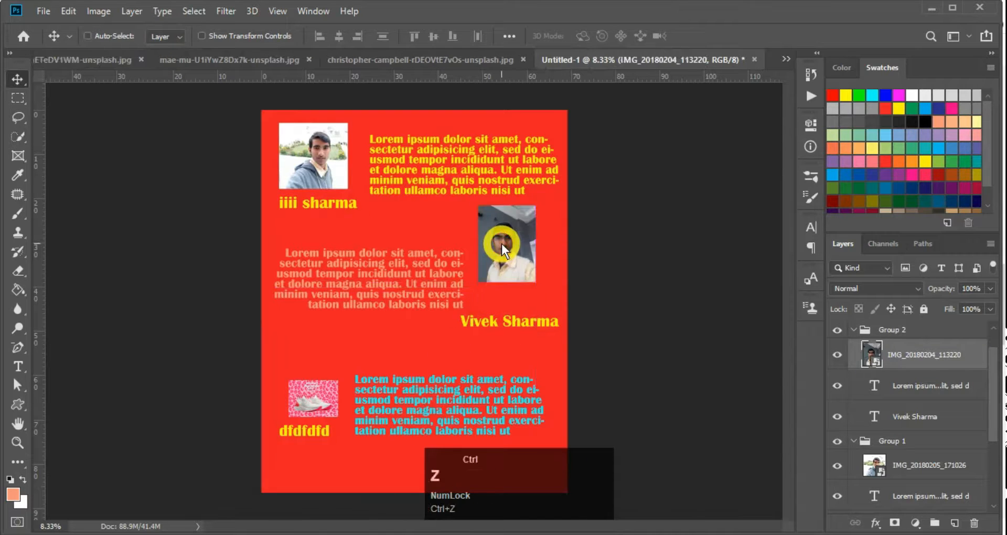
{"action": "left_click_drag", "start_coordinate": [391, 272], "coordinate": [366, 227]}
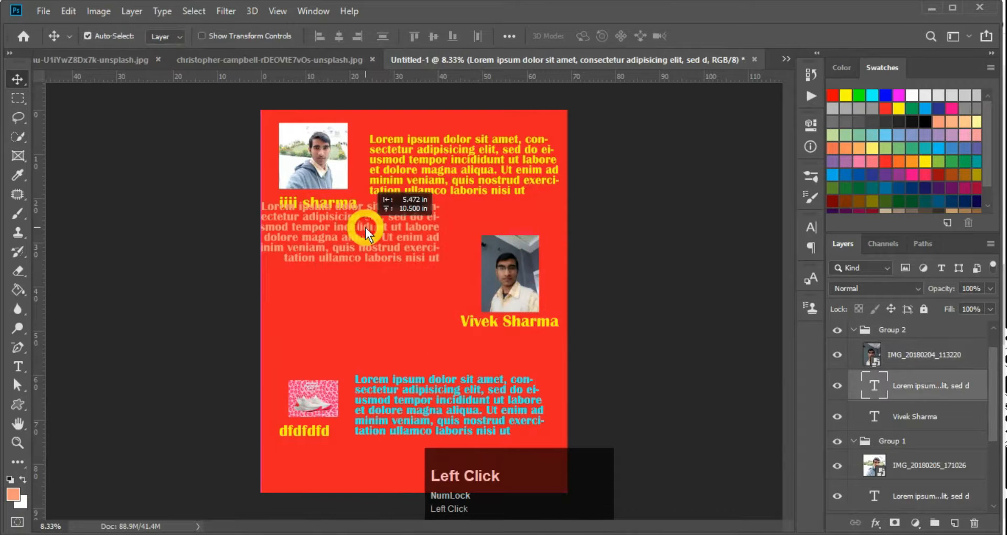
{"action": "key", "text": "ctrl+z"}
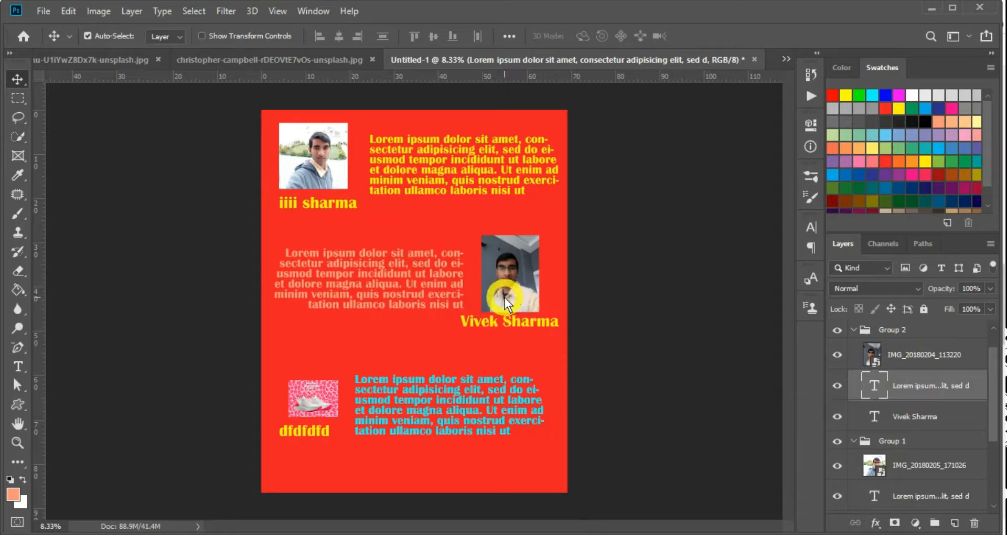
Test-drag the middle caption, photo and faded text, undoing every move
{"action": "left_click", "coordinate": [493, 322]}
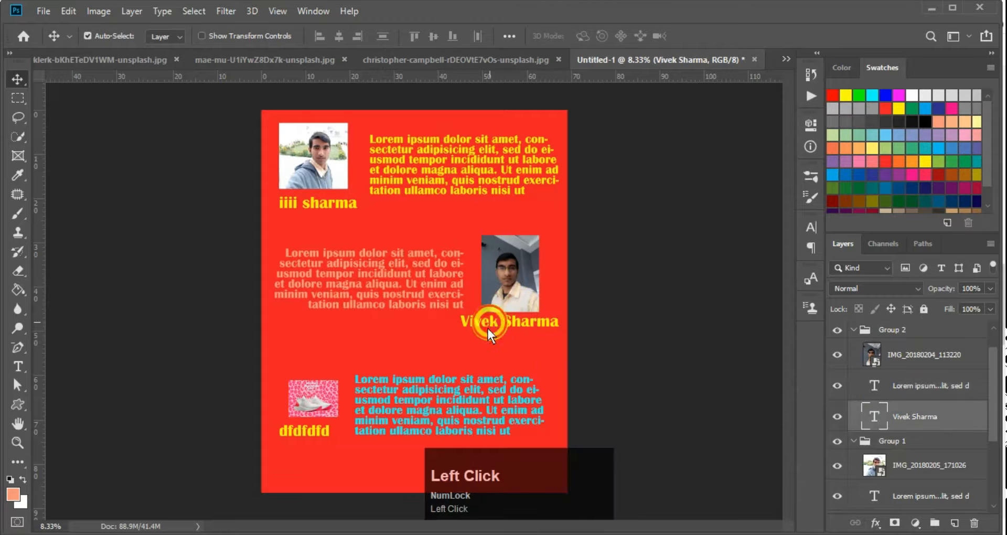
{"action": "left_click_drag", "start_coordinate": [488, 328], "coordinate": [500, 341]}
{"action": "key", "text": "ctrl+z"}
{"action": "left_click_drag", "start_coordinate": [510, 282], "coordinate": [505, 246]}
{"action": "key", "text": "ctrl+z"}
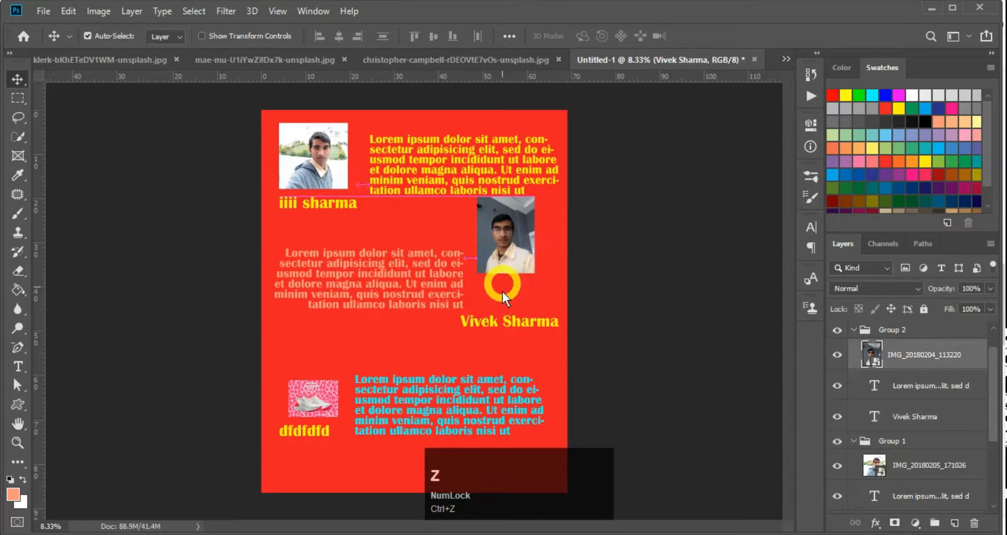
{"action": "left_click_drag", "start_coordinate": [399, 270], "coordinate": [363, 265]}
{"action": "key", "text": "ctrl+z"}
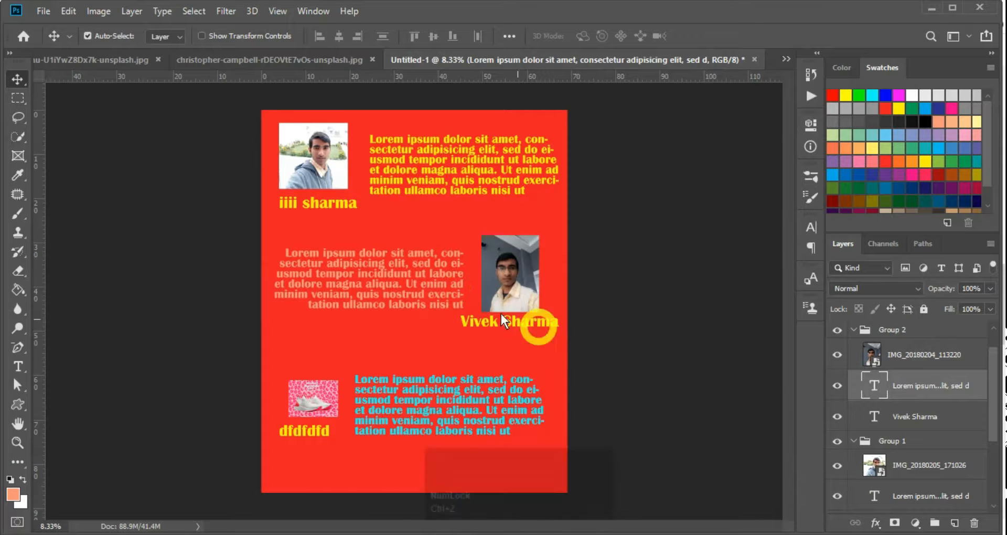
{"action": "left_click_drag", "start_coordinate": [510, 265], "coordinate": [510, 340]}
{"action": "key", "text": "ctrl+z"}
Link the middle portrait photo with its name caption
{"action": "left_click_drag", "start_coordinate": [522, 274], "coordinate": [524, 296]}
{"action": "key", "text": "ctrl+z"}
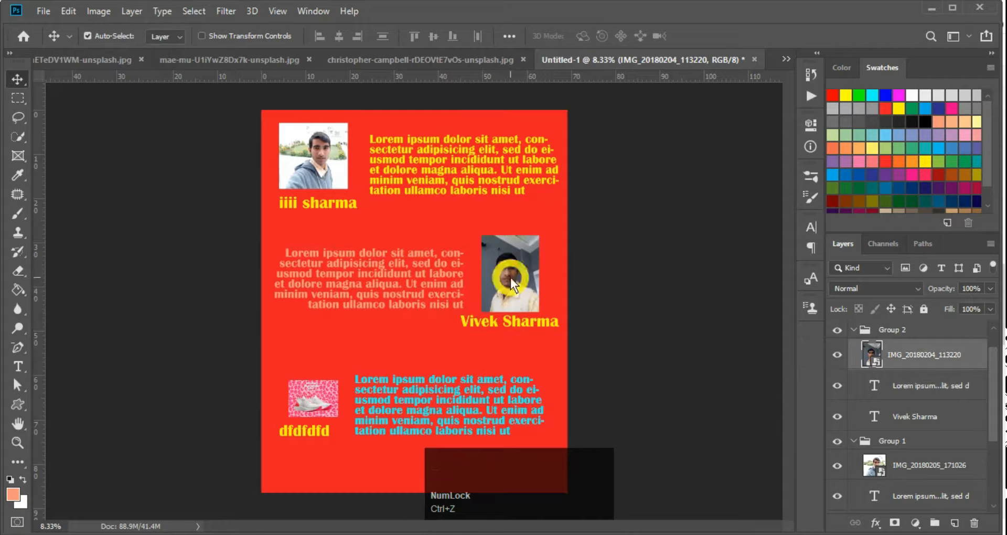
{"action": "left_click", "coordinate": [511, 278]}
{"action": "left_click", "coordinate": [510, 329], "text": "shift"}
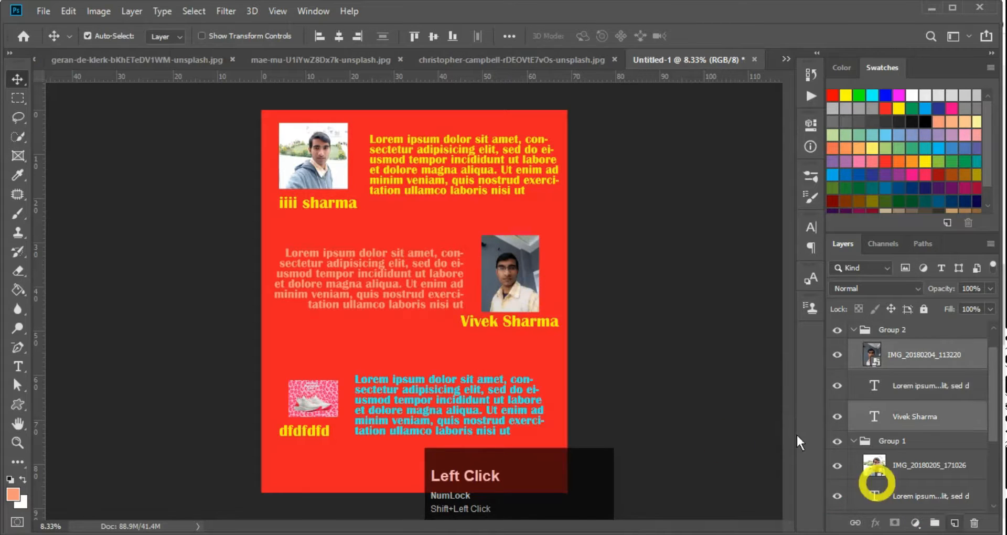
{"action": "left_click", "coordinate": [857, 524]}
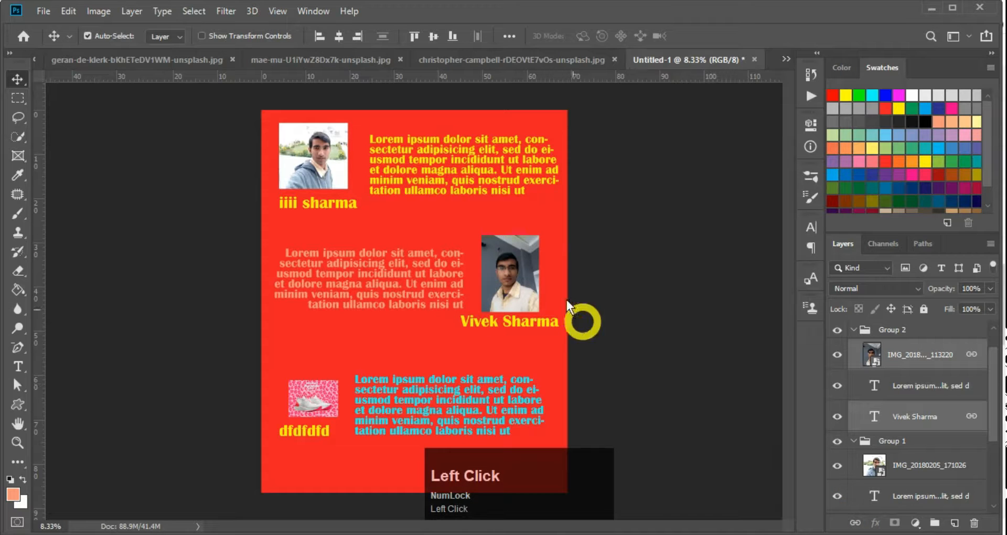
Test-drag the linked pair and faded text, undoing each, then set Auto-Select to Layer
{"action": "left_click_drag", "start_coordinate": [502, 268], "coordinate": [421, 286]}
{"action": "key", "text": "ctrl+z"}
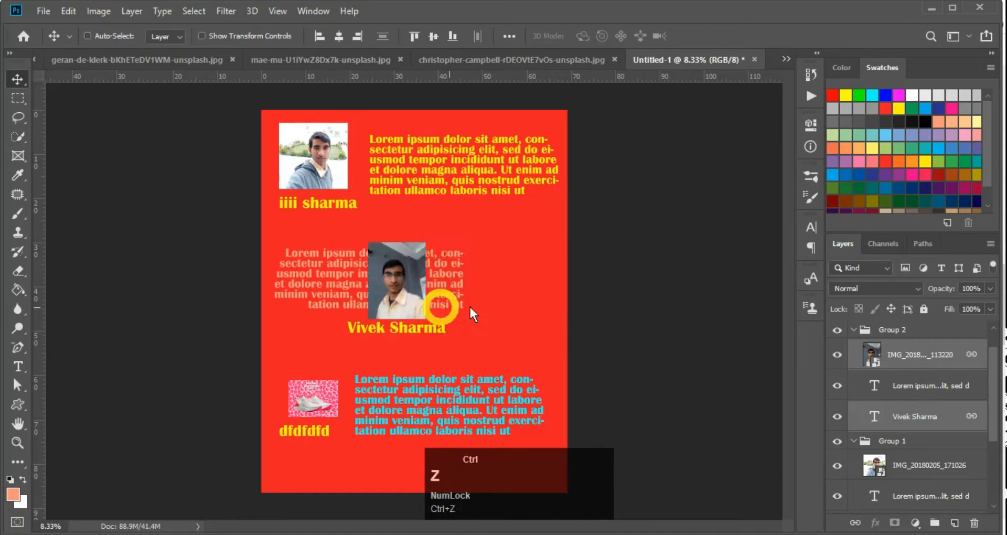
{"action": "left_click_drag", "start_coordinate": [498, 268], "coordinate": [407, 265]}
{"action": "key", "text": "ctrl+z"}
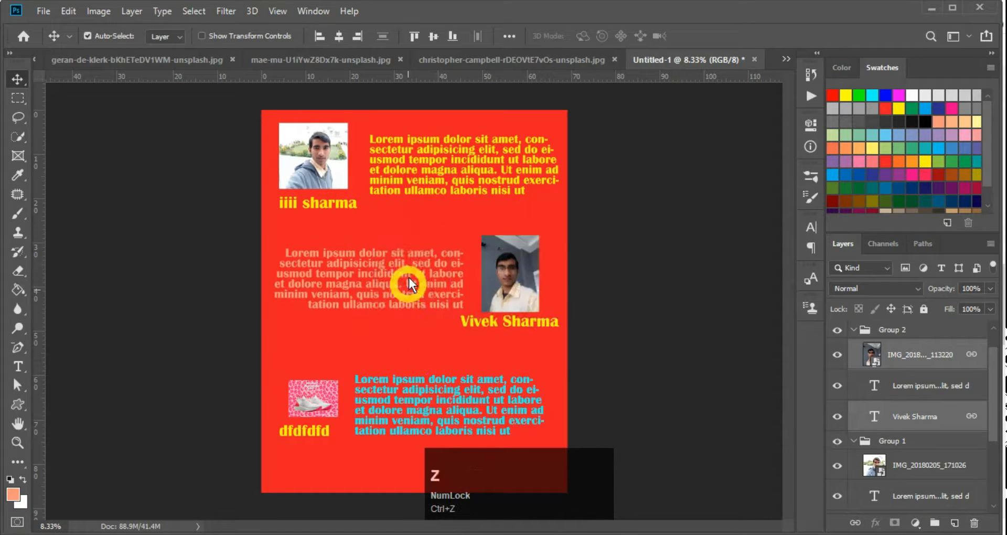
{"action": "left_click_drag", "start_coordinate": [517, 288], "coordinate": [351, 292]}
{"action": "key", "text": "ctrl+z"}
{"action": "left_click_drag", "start_coordinate": [415, 285], "coordinate": [356, 307]}
{"action": "key", "text": "ctrl+z"}
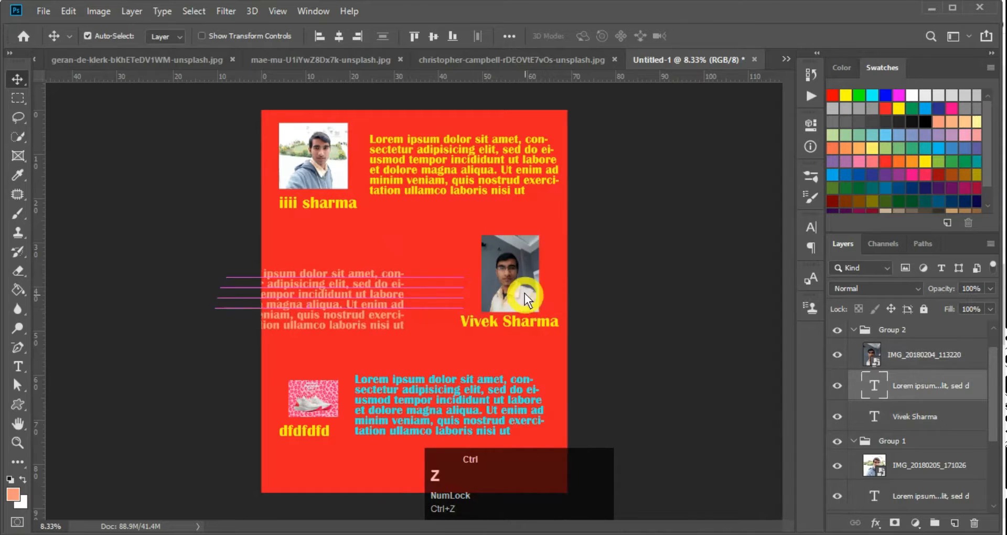
{"action": "left_click", "coordinate": [165, 35]}
{"action": "left_click", "coordinate": [163, 60]}
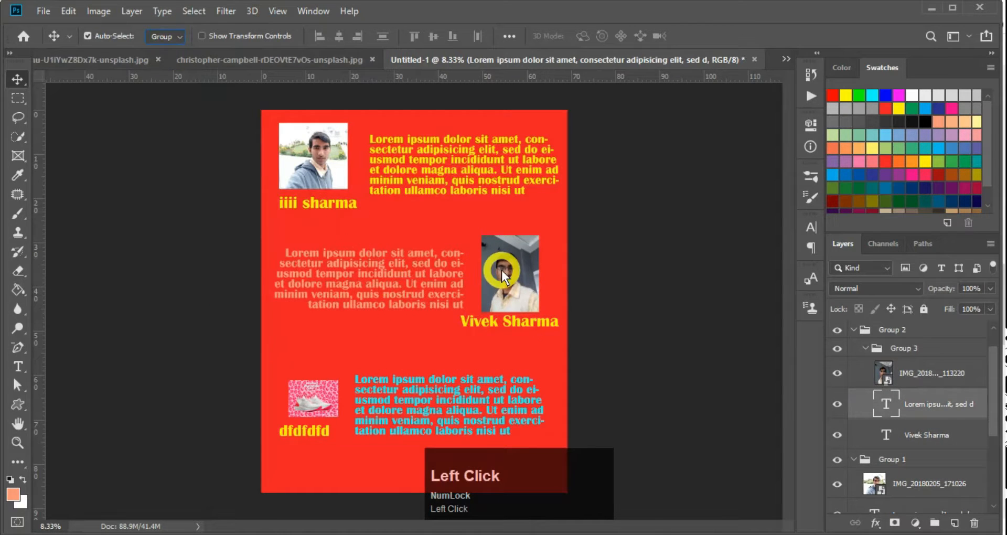
{"action": "left_click", "coordinate": [505, 283]}
{"action": "left_click", "coordinate": [160, 35]}
{"action": "left_click", "coordinate": [158, 48]}
{"action": "left_click", "coordinate": [511, 293]}
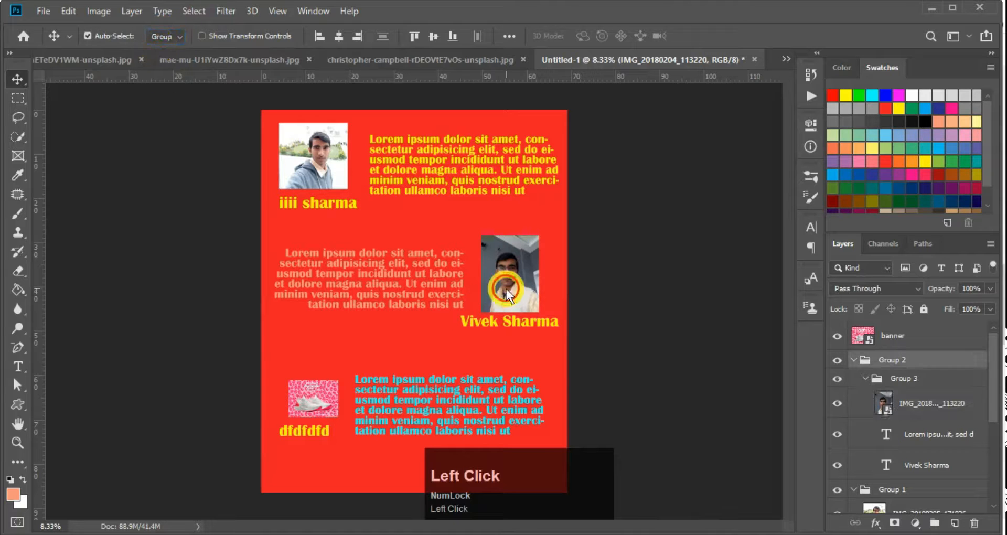
{"action": "left_click_drag", "start_coordinate": [511, 297], "coordinate": [432, 238]}
{"action": "key", "text": "ctrl+z"}
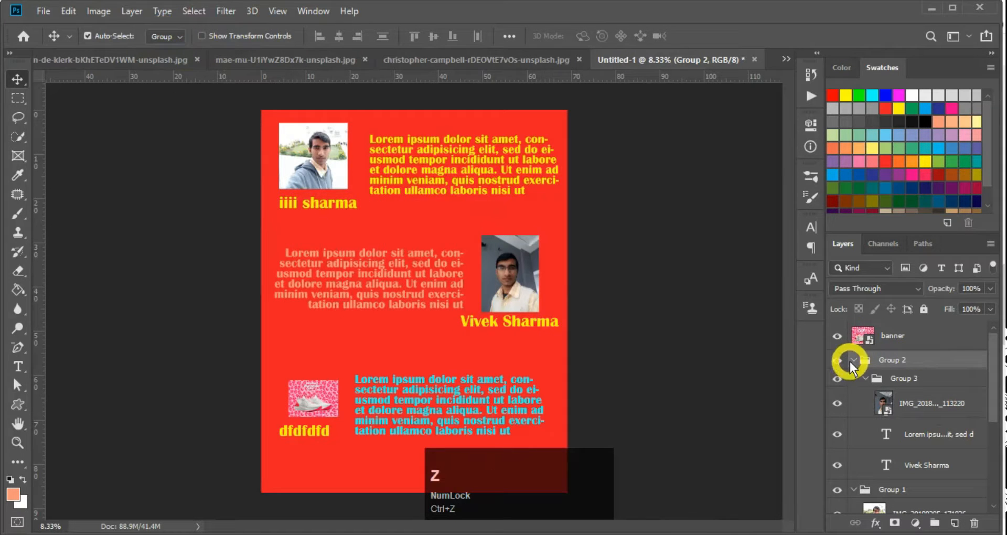
{"action": "left_click", "coordinate": [849, 361]}
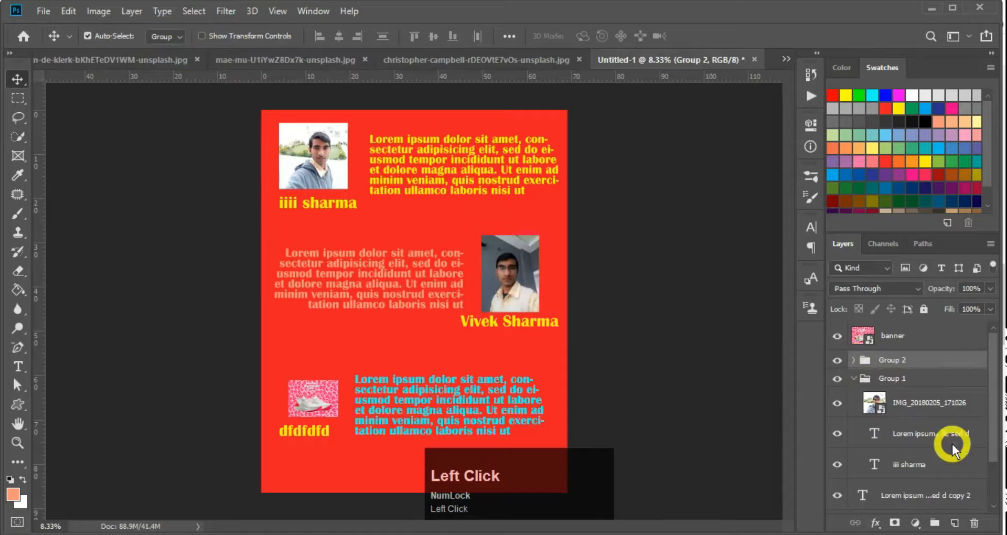
{"action": "scroll", "coordinate": [958, 486], "scroll_direction": "down", "scroll_amount": 2}
{"action": "scroll", "coordinate": [957, 465], "scroll_direction": "up", "scroll_amount": 2}
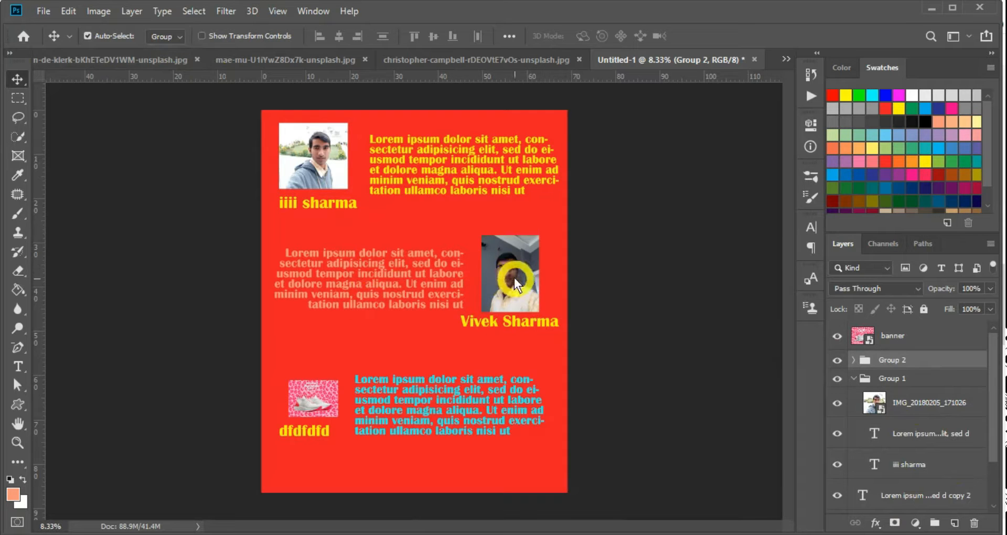
Switch Auto-Select to Layer and test-move the middle portrait, undoing each move
{"action": "left_click", "coordinate": [163, 35]}
{"action": "left_click", "coordinate": [164, 57]}
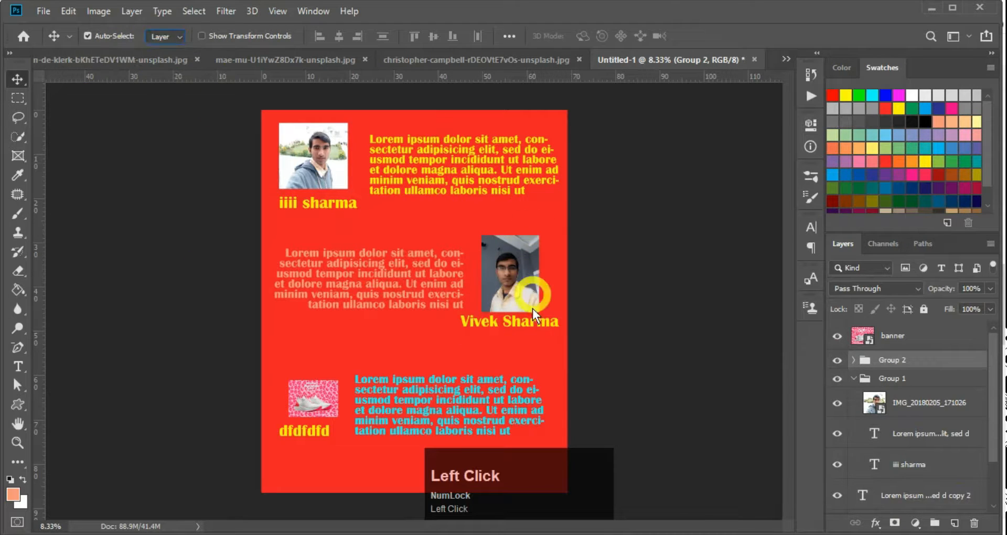
{"action": "left_click_drag", "start_coordinate": [527, 281], "coordinate": [509, 252]}
{"action": "key", "text": "ctrl+z"}
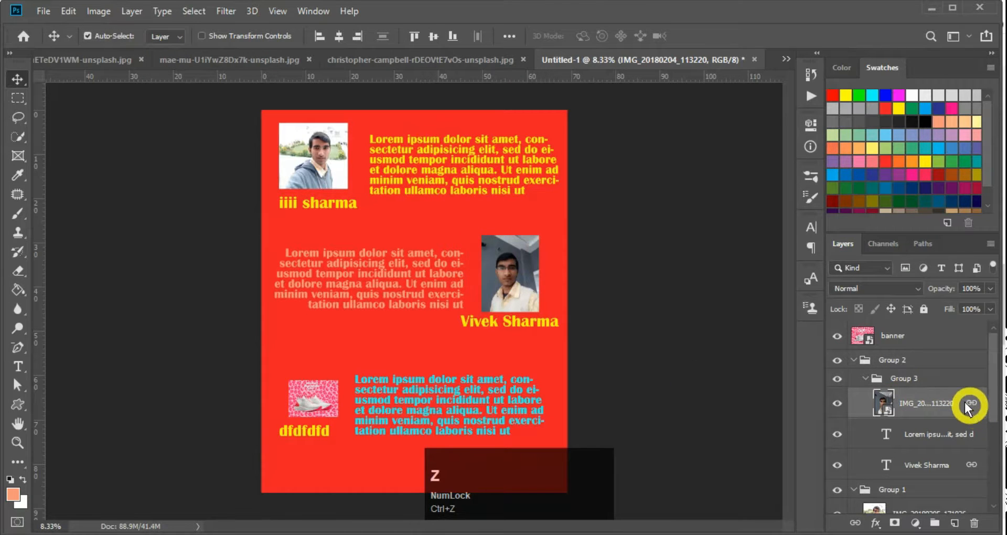
{"action": "key", "text": "super+plus"}
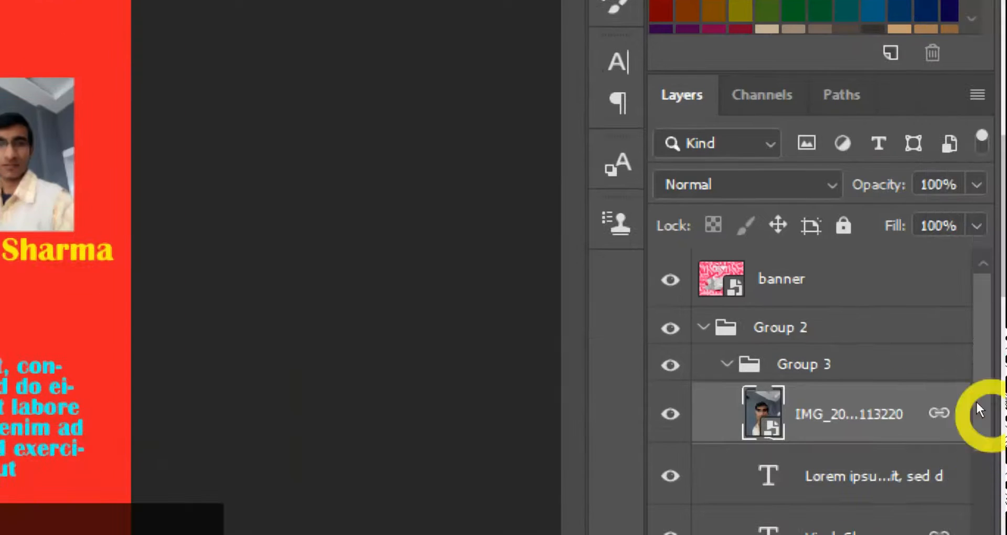
{"action": "key", "text": "super+minus"}
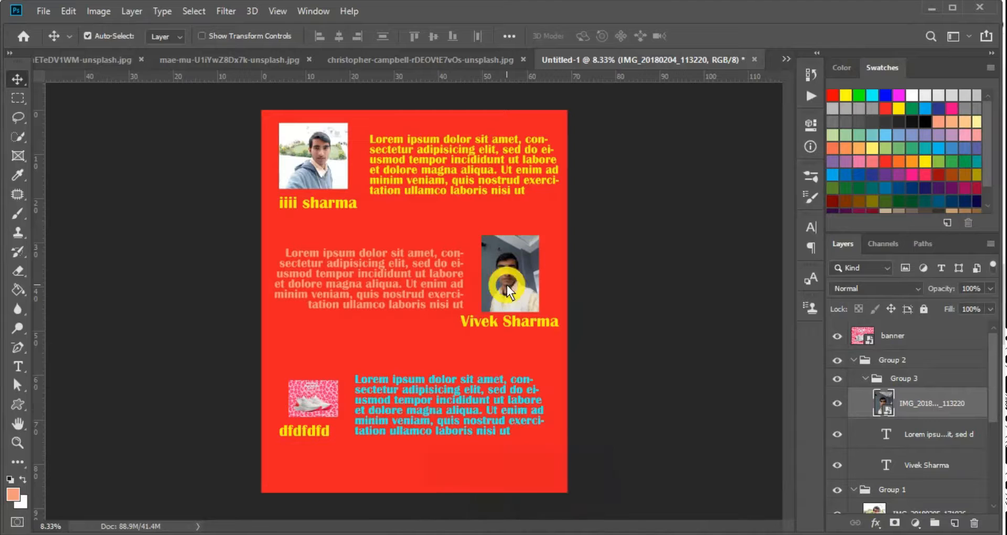
{"action": "left_click_drag", "start_coordinate": [508, 286], "coordinate": [533, 247]}
{"action": "key", "text": "ctrl+z"}
Test-move the middle name, top-left portrait and yellow text, undoing each, then reselect the top-left photo
{"action": "left_click_drag", "start_coordinate": [510, 327], "coordinate": [499, 349]}
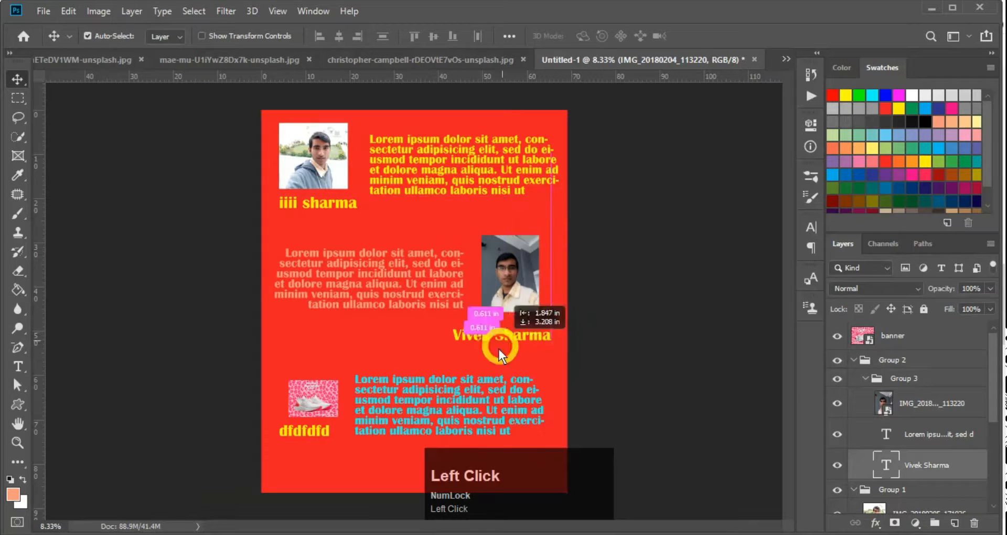
{"action": "key", "text": "ctrl+z"}
{"action": "left_click", "coordinate": [323, 160], "text": "ctrl"}
{"action": "left_click_drag", "start_coordinate": [308, 164], "coordinate": [314, 215]}
{"action": "key", "text": "ctrl+z"}
{"action": "left_click_drag", "start_coordinate": [321, 158], "coordinate": [320, 245]}
{"action": "key", "text": "ctrl+z"}
{"action": "left_click_drag", "start_coordinate": [426, 164], "coordinate": [410, 236]}
{"action": "key", "text": "ctrl+z"}
{"action": "left_click", "coordinate": [314, 181]}
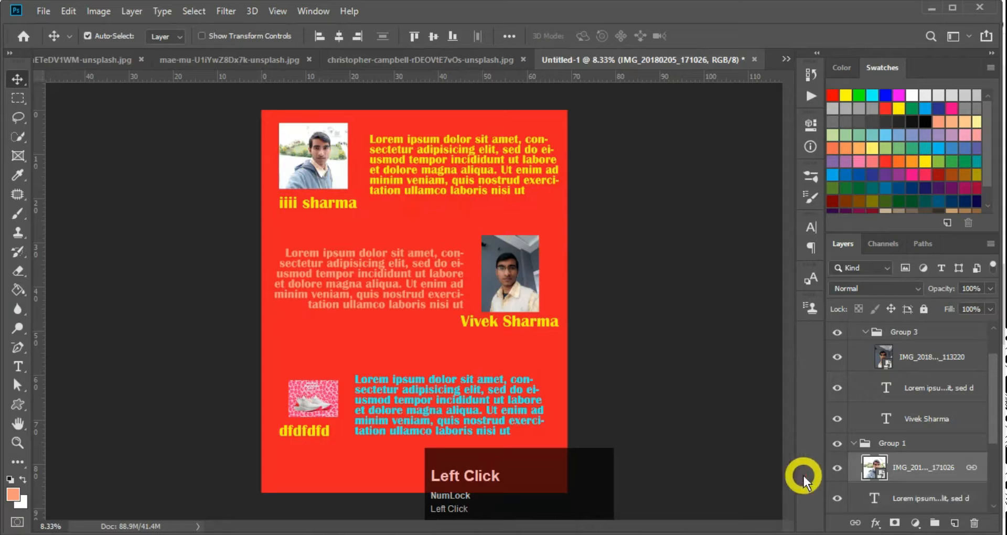
Unlink the IMG_20180205_171026 portrait from its caption and text, undoing each test move
{"action": "left_click", "coordinate": [856, 523]}
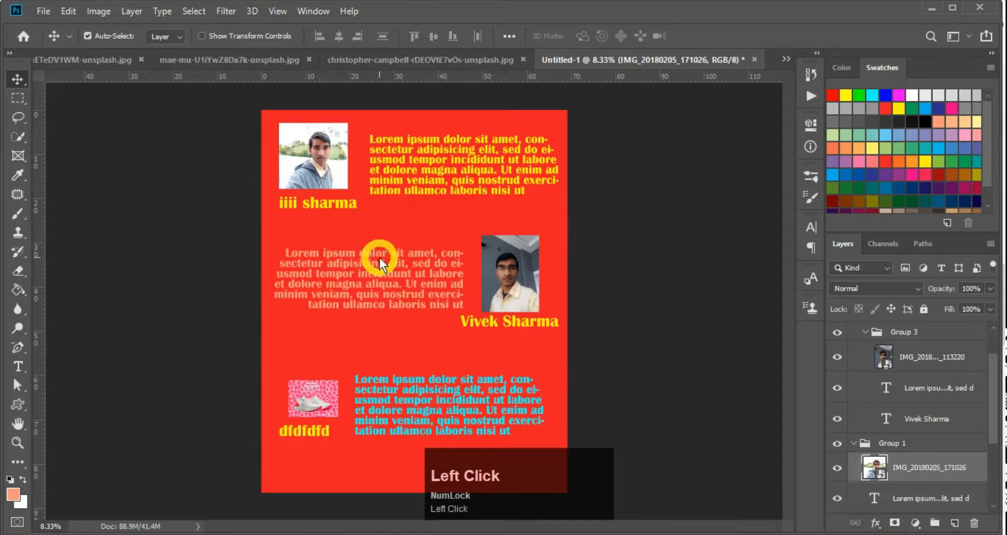
{"action": "left_click_drag", "start_coordinate": [332, 203], "coordinate": [383, 262]}
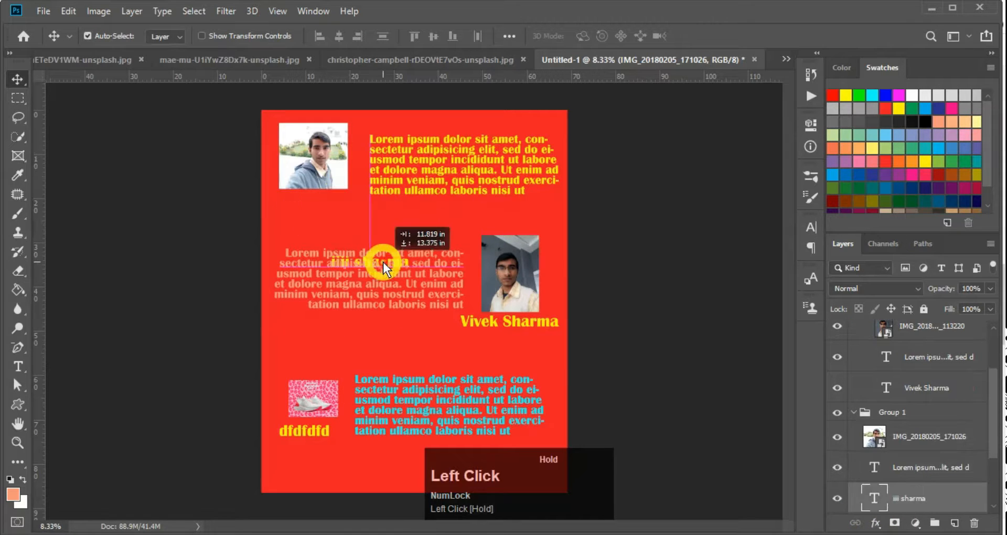
{"action": "key", "text": "ctrl+z"}
{"action": "left_click_drag", "start_coordinate": [311, 173], "coordinate": [370, 103]}
{"action": "key", "text": "ctrl+z"}
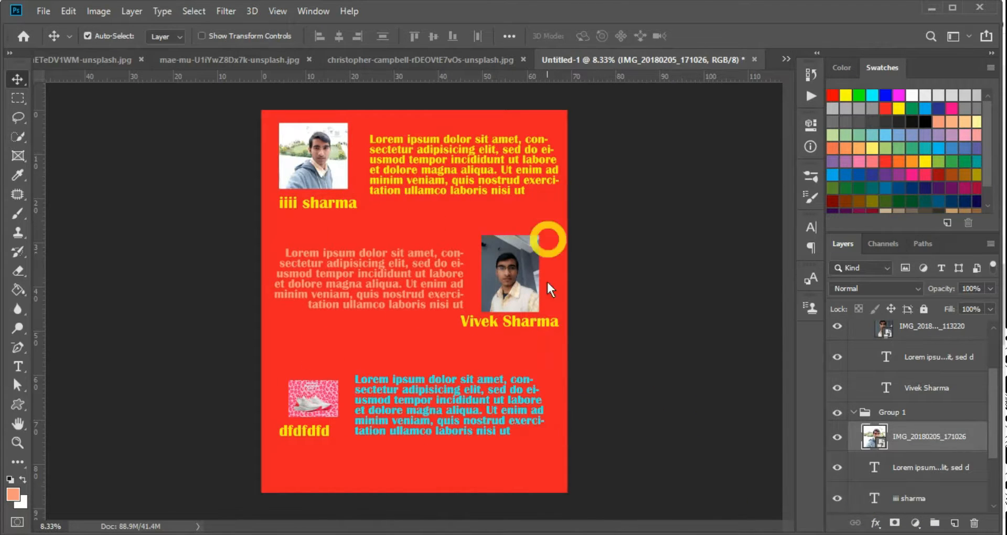
{"action": "key", "text": "ctrl+z"}
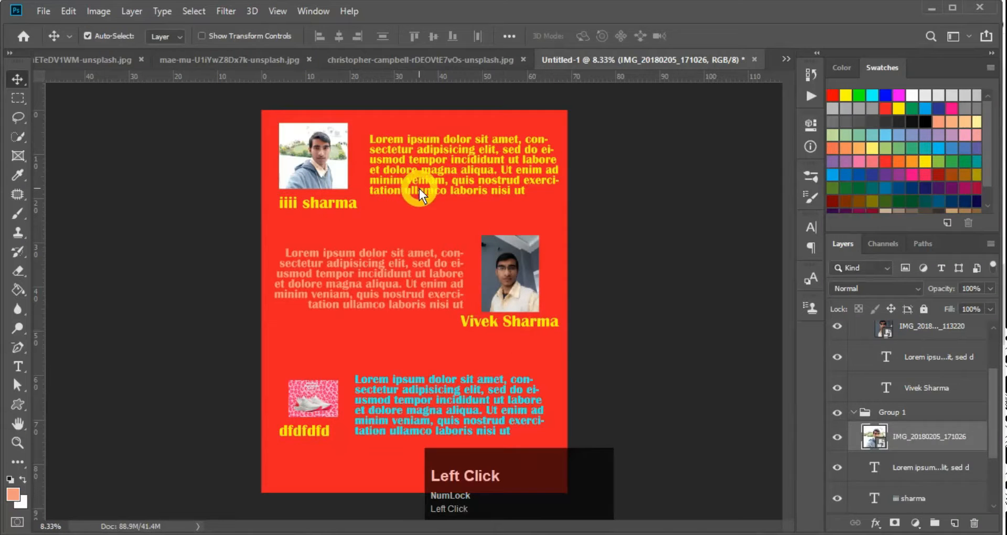
{"action": "left_click", "coordinate": [420, 189]}
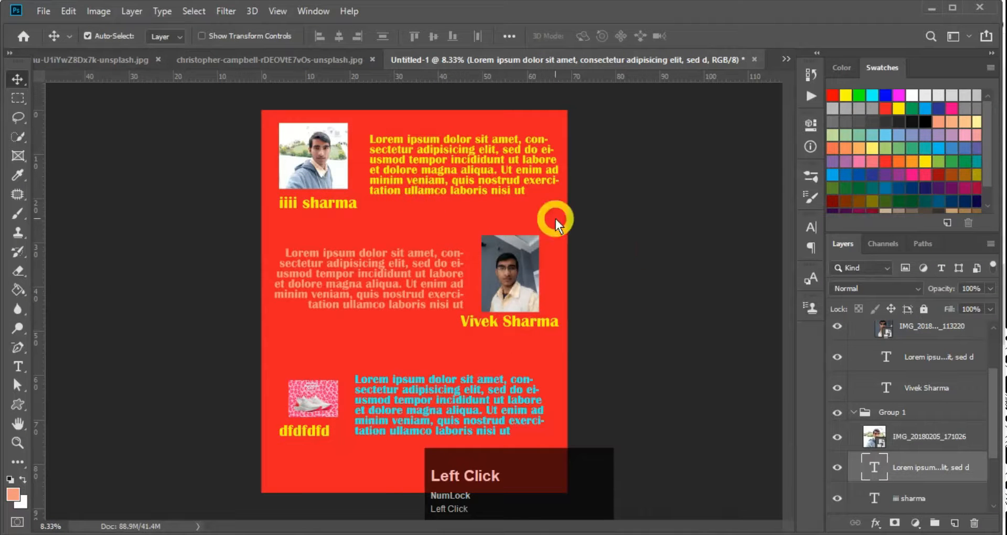
{"action": "key", "text": "ctrl+shift+Tab"}
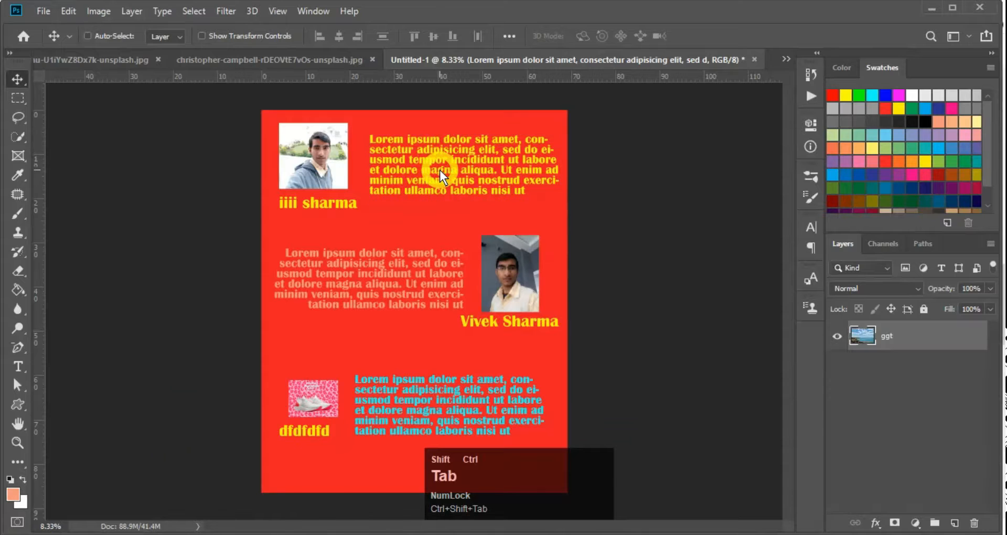
Cycle back to the mae-mu-U1iYwZ8Dx7k-unsplash.jpg orange photo and zoom in on the tangerine
{"action": "key", "text": "ctrl+shift+Tab"}
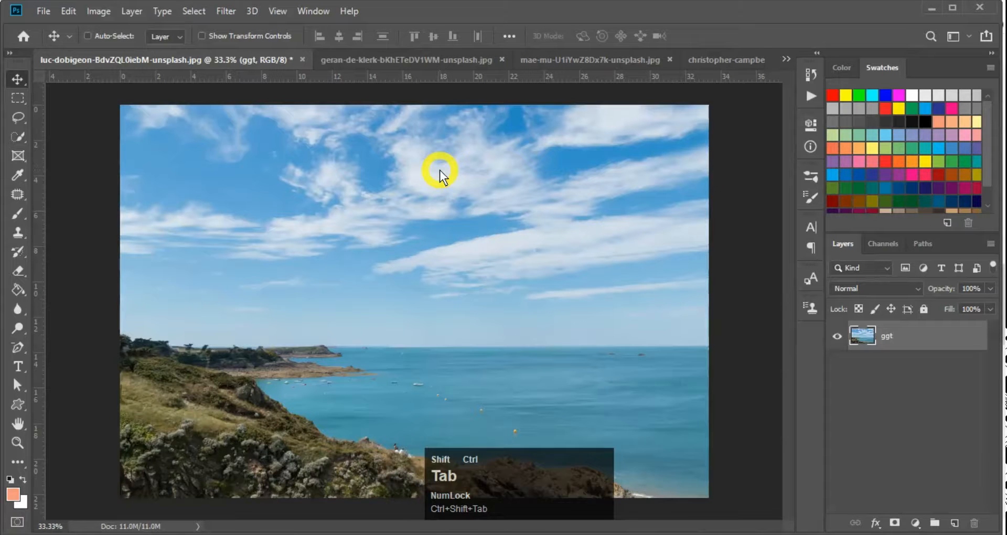
{"action": "key", "text": "ctrl+shift+Tab"}
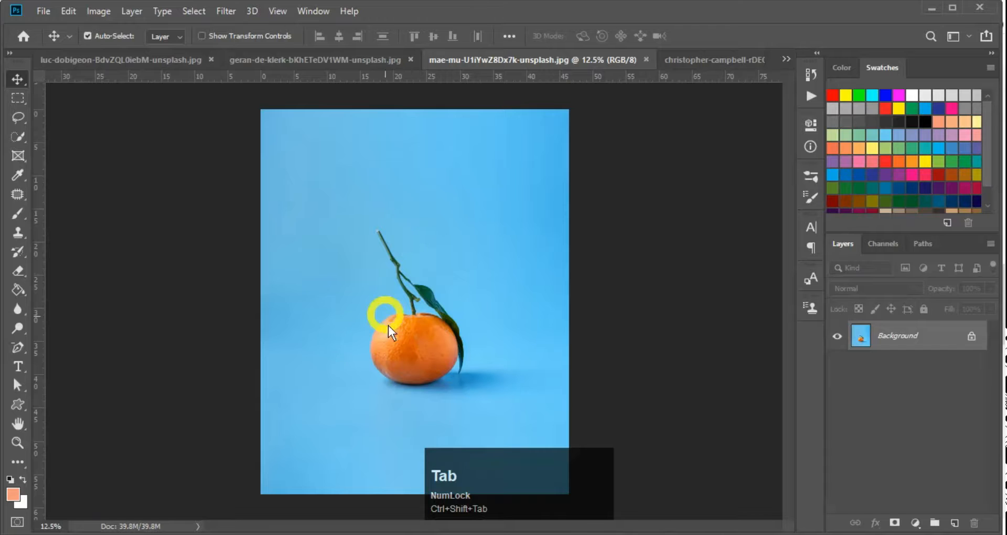
{"action": "left_click", "coordinate": [410, 343], "text": "ctrl"}
{"action": "left_click", "coordinate": [410, 343], "text": "ctrl"}
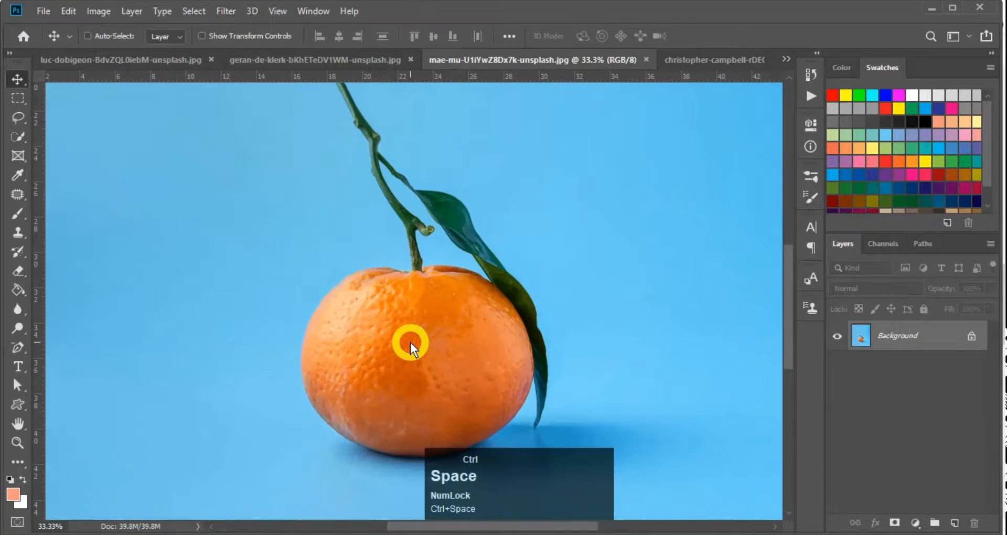
{"action": "left_click", "coordinate": [410, 343], "text": "ctrl+alt"}
{"action": "left_click", "coordinate": [410, 342], "text": "ctrl"}
{"action": "left_click", "coordinate": [410, 342], "text": "ctrl+alt"}
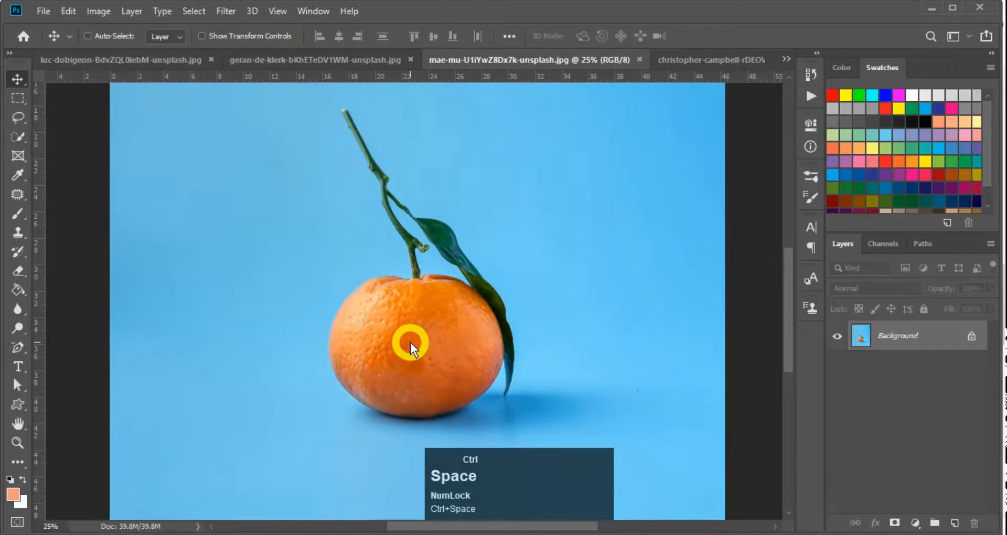
{"action": "left_click", "coordinate": [410, 343], "text": "ctrl"}
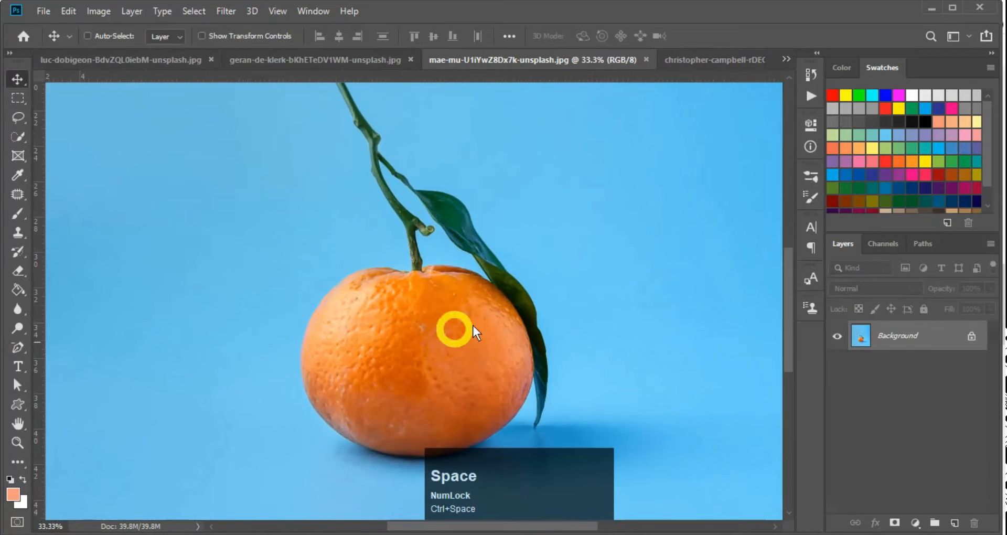
Convert the locked Background into an editable Layer 0 and browse the blend mode list
{"action": "left_click", "coordinate": [913, 342], "text": "alt"}
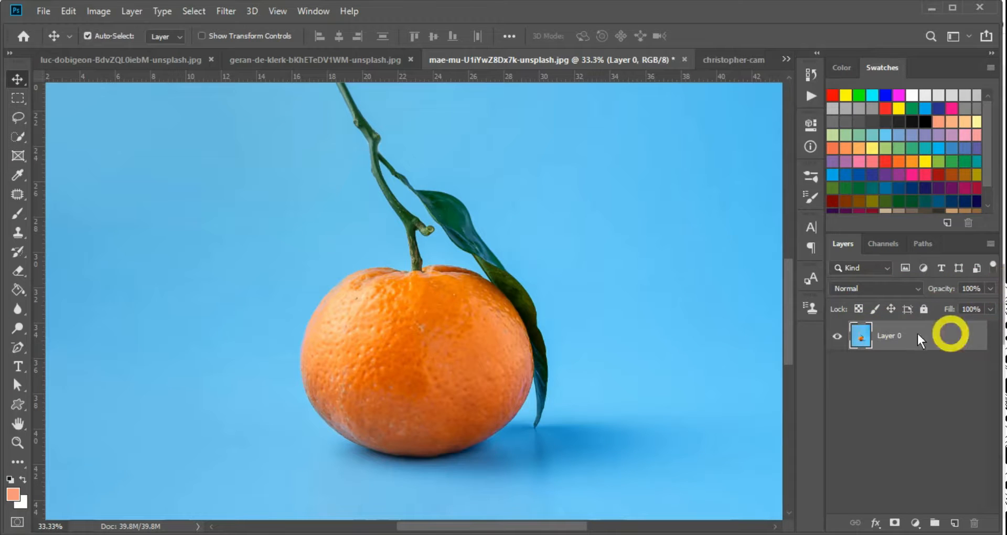
{"action": "left_click", "coordinate": [861, 290]}
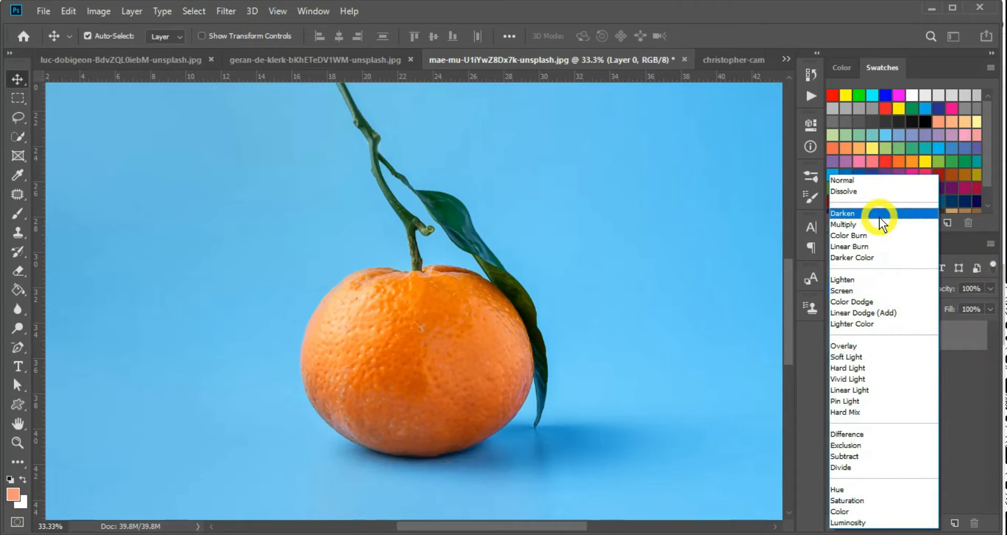
{"action": "left_click", "coordinate": [969, 383]}
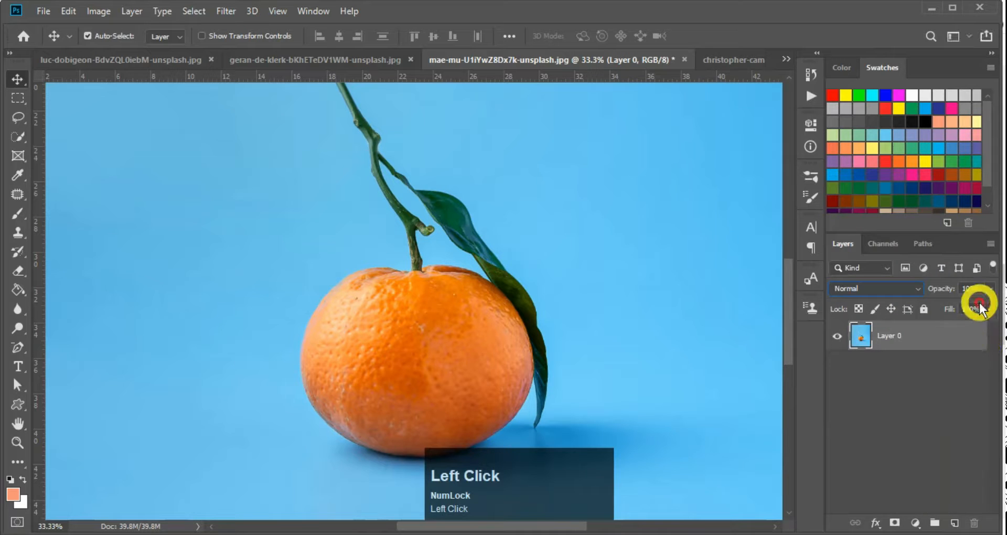
{"action": "left_click", "coordinate": [881, 296]}
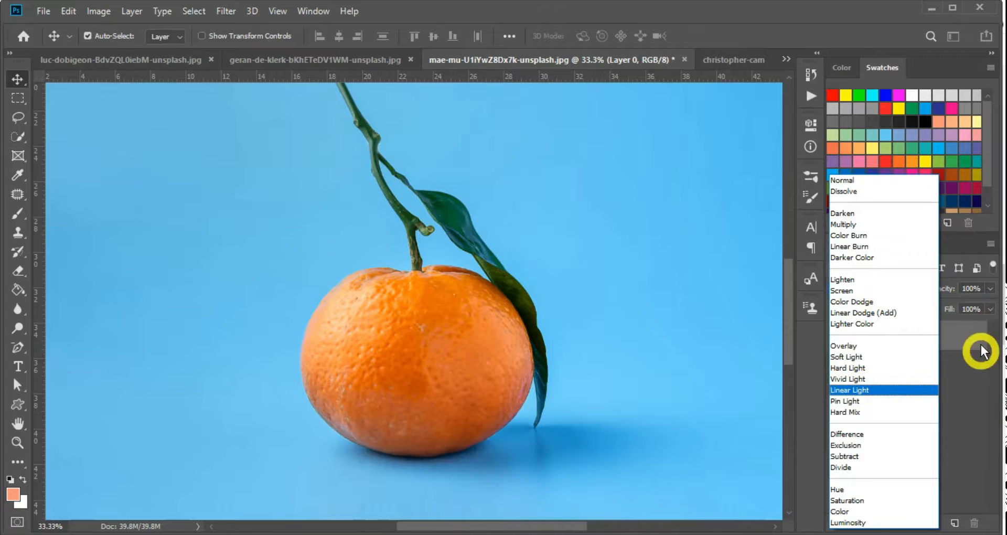
{"action": "left_click", "coordinate": [982, 350]}
{"action": "left_click", "coordinate": [860, 291]}
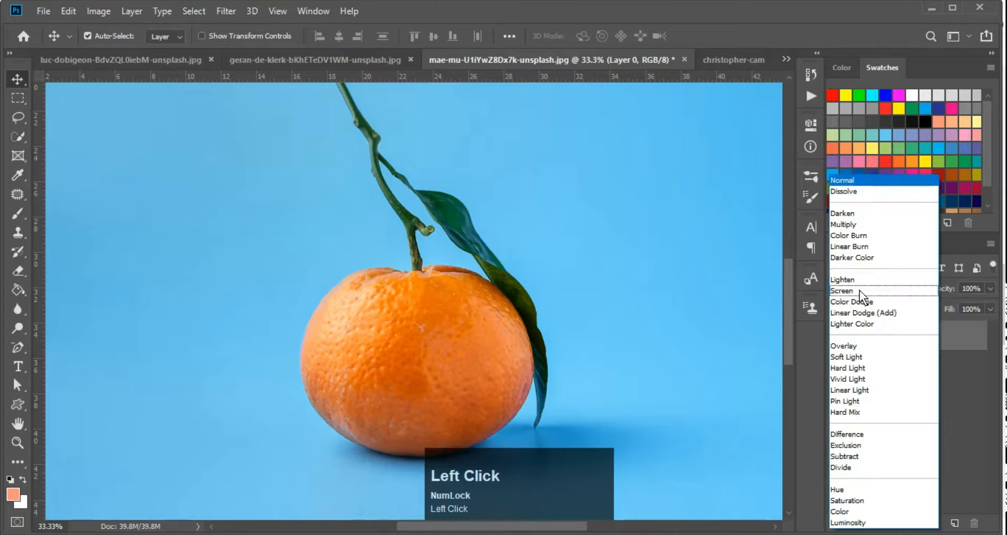
{"action": "left_click", "coordinate": [974, 428]}
Zoom around the orange, then reopen the blend mode list to choose Linear Light
{"action": "left_click", "coordinate": [340, 338]}
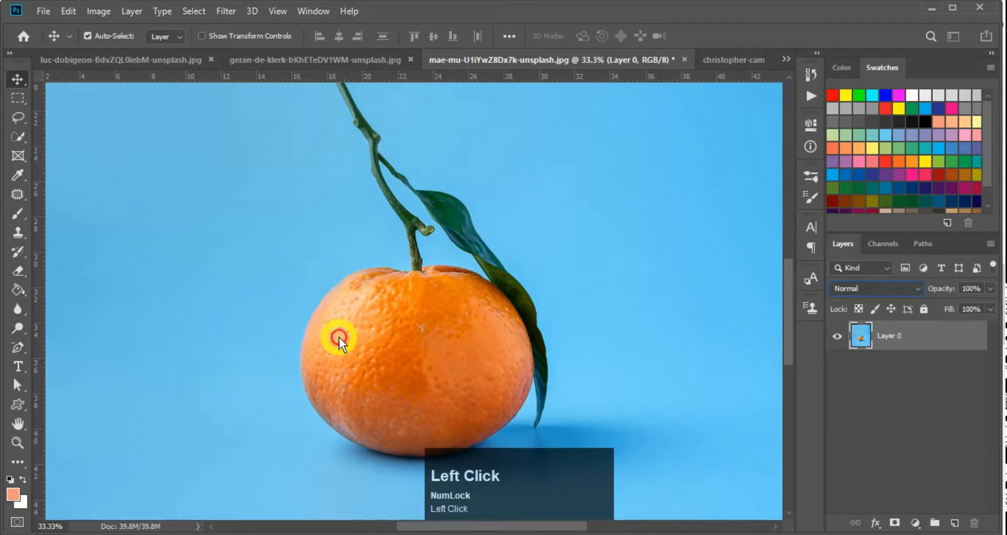
{"action": "key", "text": "ctrl+minus"}
{"action": "key", "text": "ctrl+minus"}
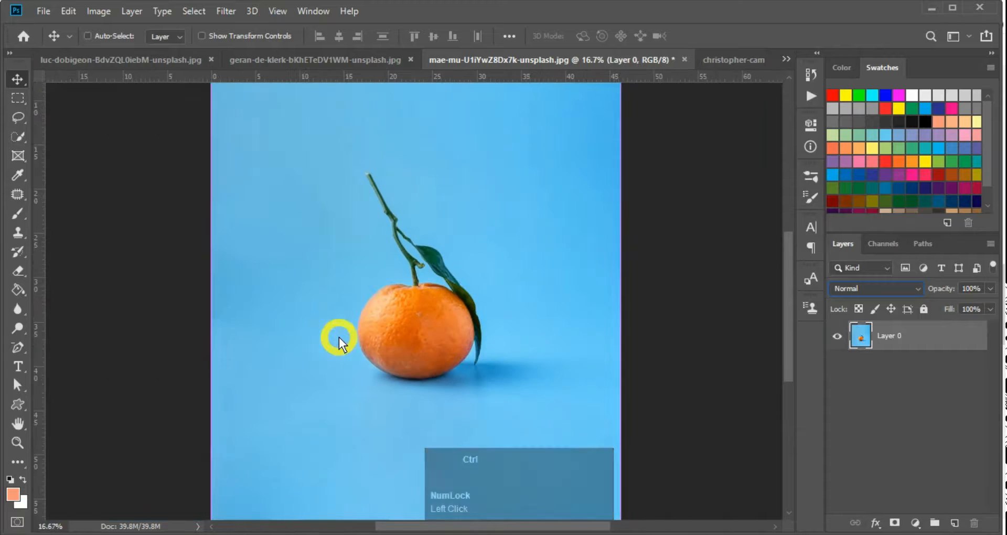
{"action": "key", "text": "ctrl+plus"}
{"action": "left_click", "coordinate": [410, 351], "text": "ctrl"}
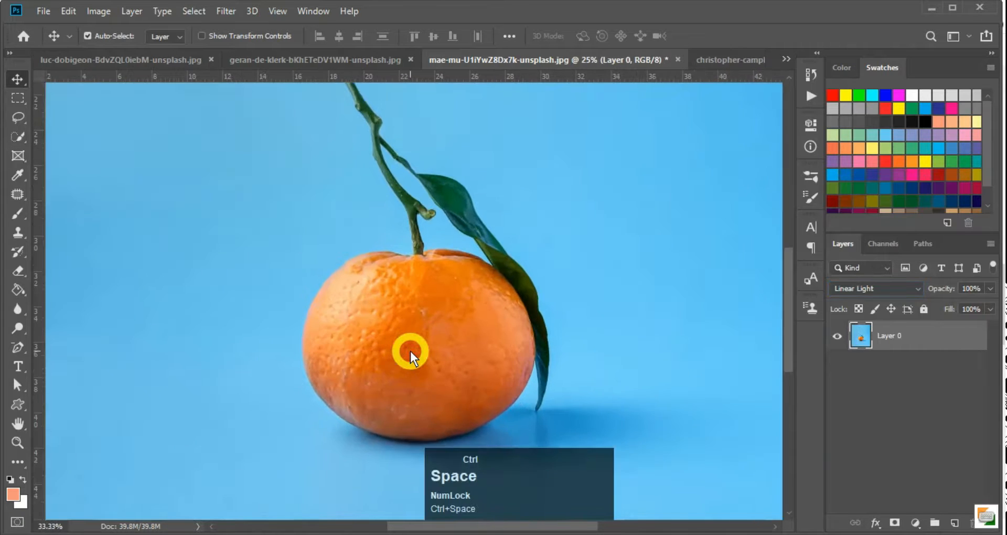
{"action": "key", "text": "ctrl+minus"}
{"action": "left_click", "coordinate": [416, 349], "text": "ctrl"}
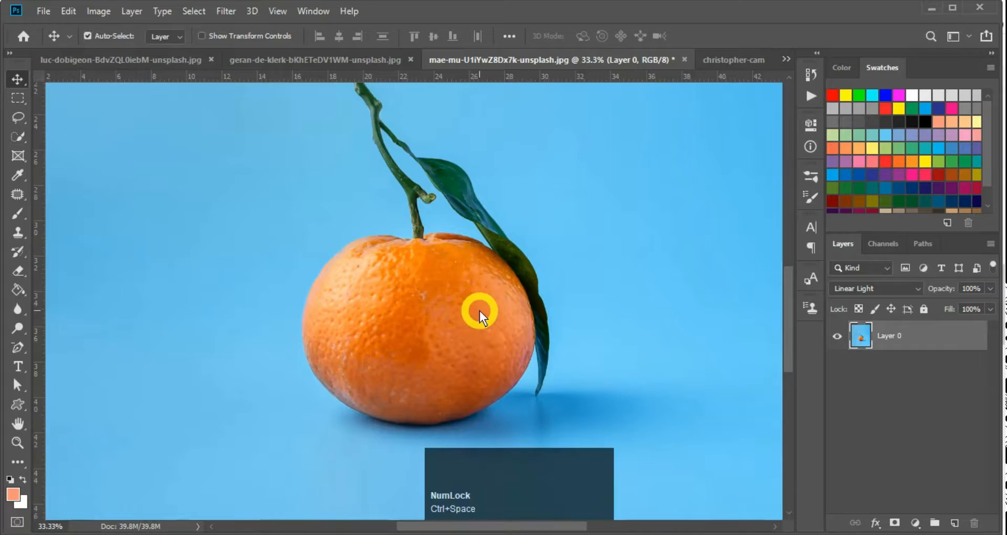
{"action": "left_click", "coordinate": [874, 288]}
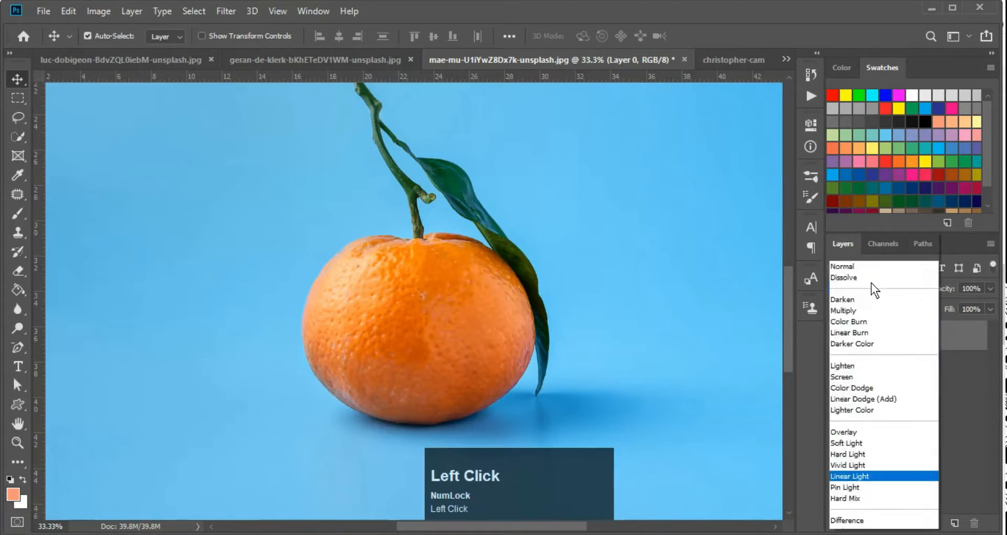
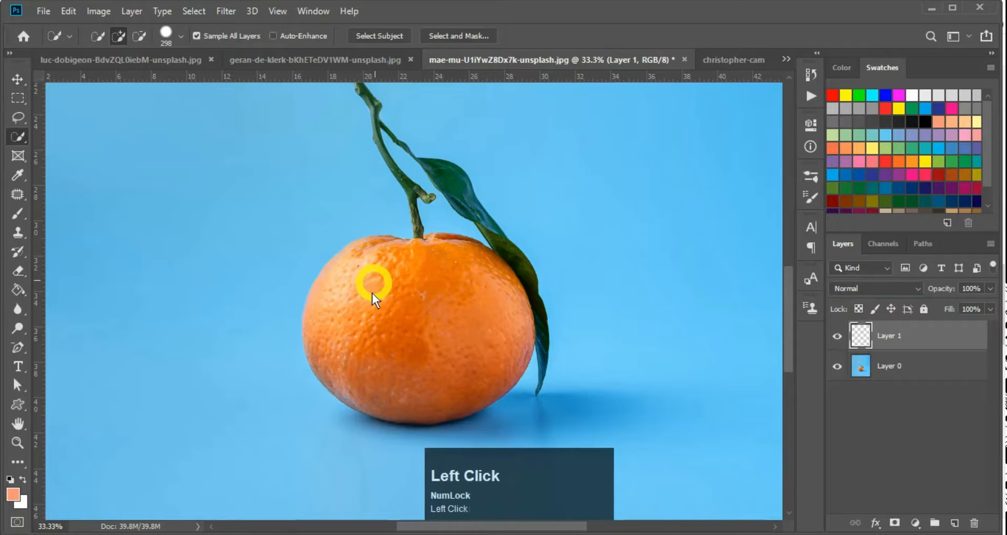
Undo a trial peach brush stroke on the orange, then Quick Select the whole fruit
{"action": "key", "text": "ctrl+d"}
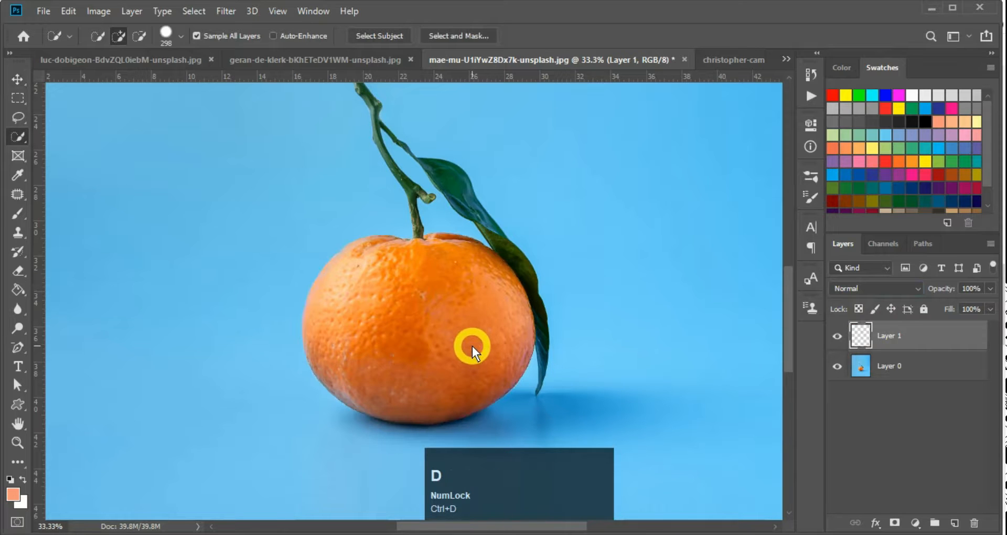
{"action": "key", "text": "b"}
{"action": "right_click", "coordinate": [411, 323], "text": "alt"}
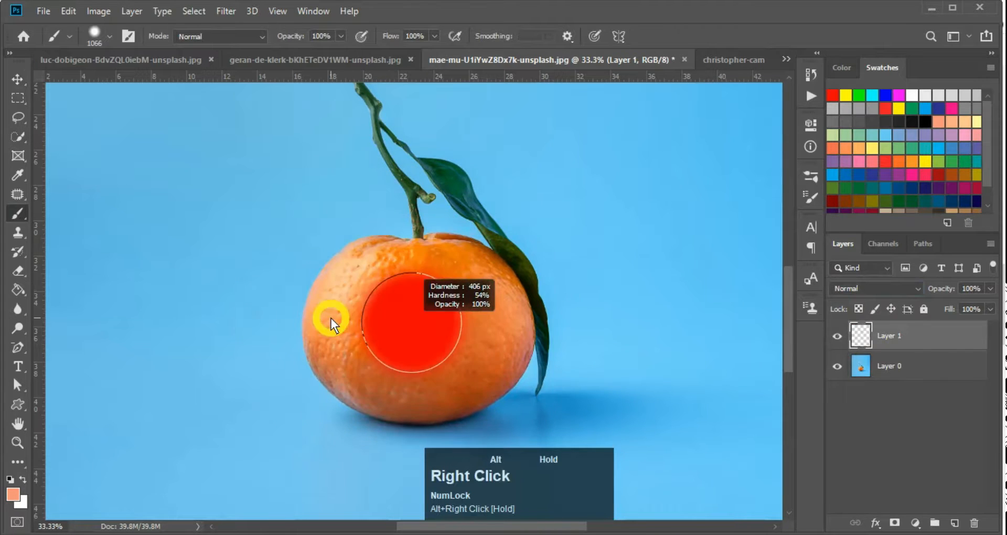
{"action": "mouse_move", "coordinate": [367, 309]}
{"action": "left_mouse_down"}
{"action": "mouse_move", "coordinate": [417, 352]}
{"action": "mouse_move", "coordinate": [463, 306]}
{"action": "left_mouse_up"}
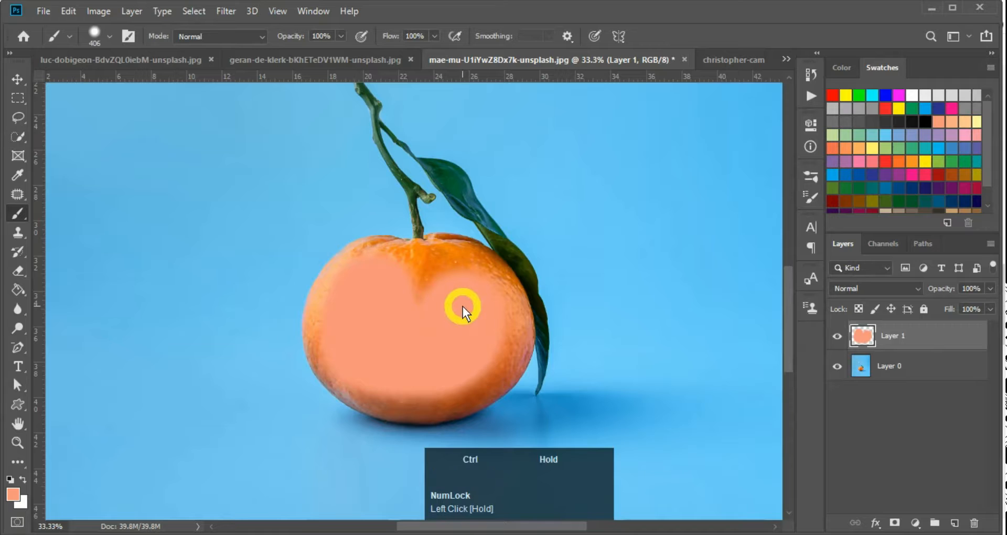
{"action": "key", "text": "ctrl+z"}
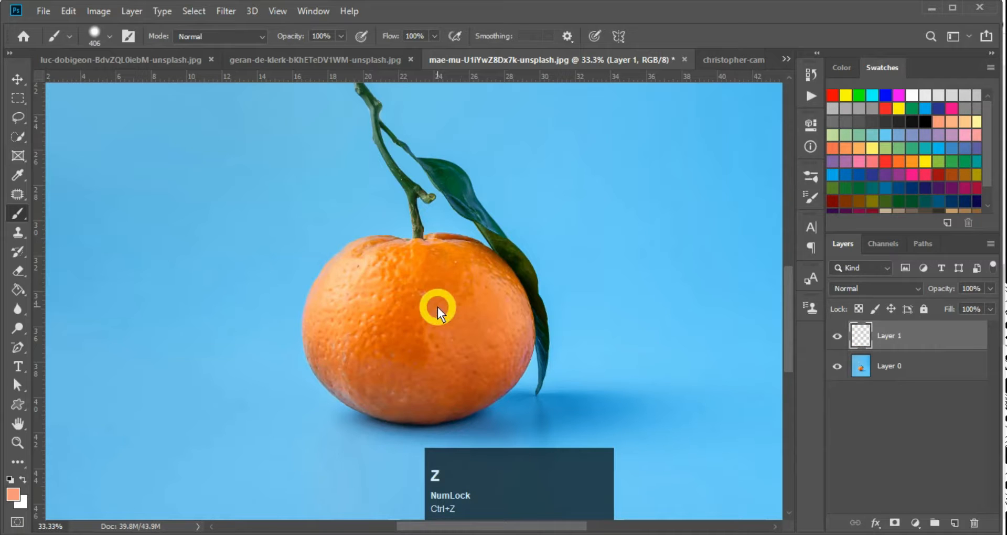
{"action": "key", "text": "w"}
{"action": "mouse_move", "coordinate": [439, 331]}
{"action": "left_mouse_down"}
{"action": "mouse_move", "coordinate": [473, 303]}
{"action": "mouse_move", "coordinate": [498, 369]}
{"action": "left_mouse_up"}
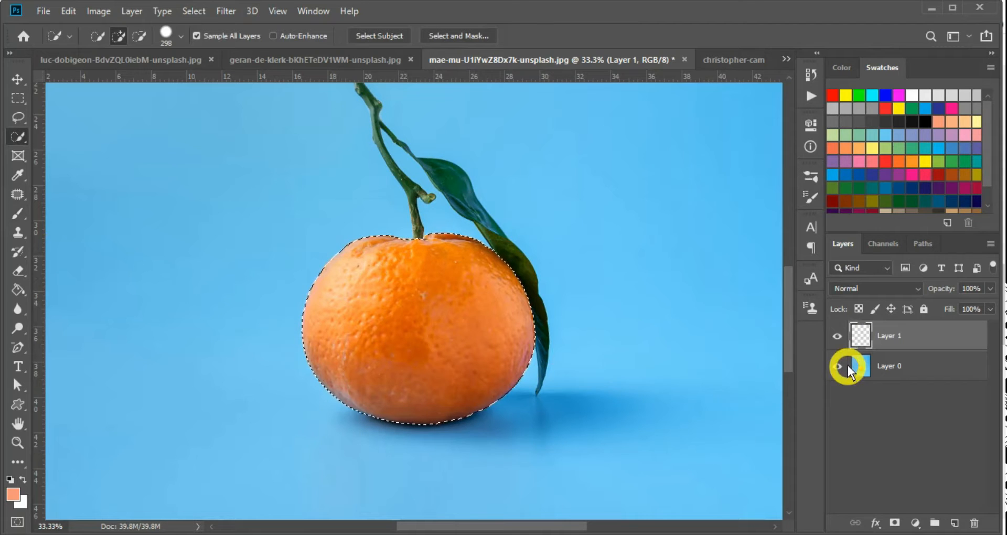
Fill the orange selection on Layer 1 with solid red and deselect
{"action": "left_click", "coordinate": [834, 95]}
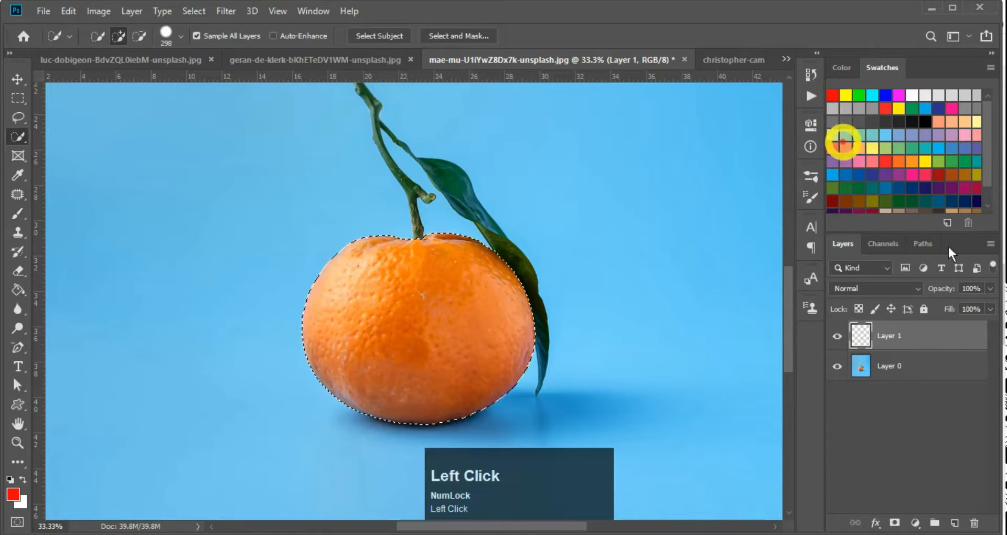
{"action": "key", "text": "alt+BackSpace"}
{"action": "key", "text": "ctrl+d"}
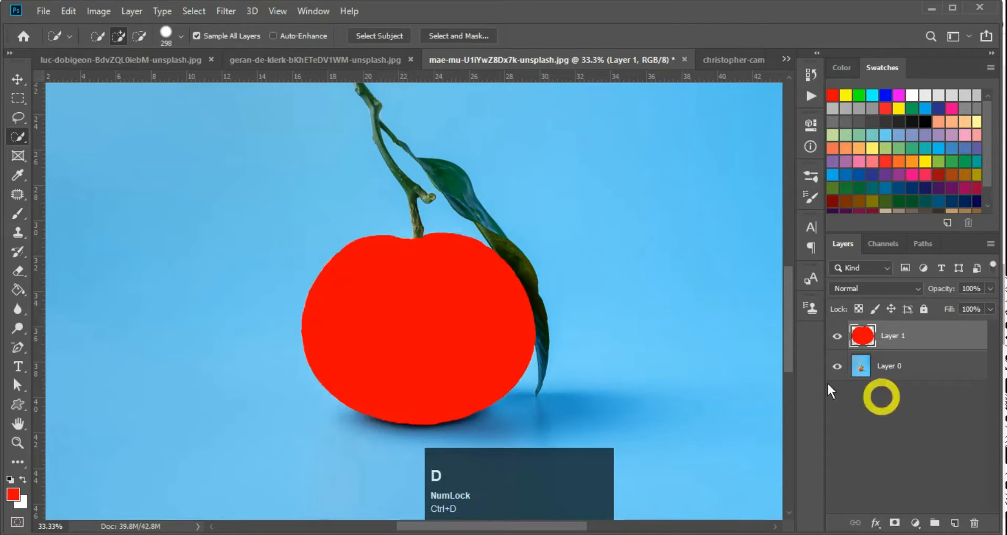
{"action": "key", "text": "v"}
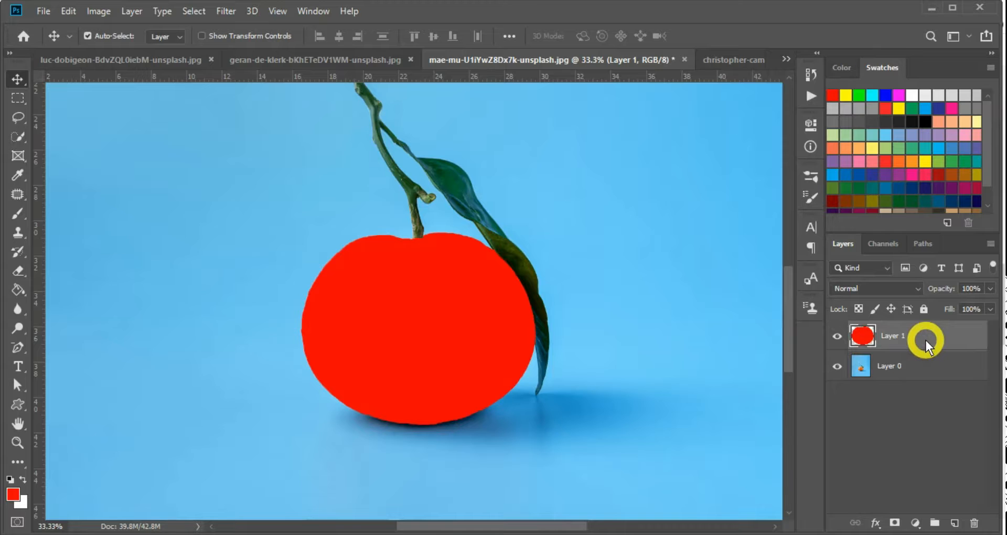
Set Layer 1's blend mode to Color so the red tints the orange
{"action": "left_click", "coordinate": [920, 288]}
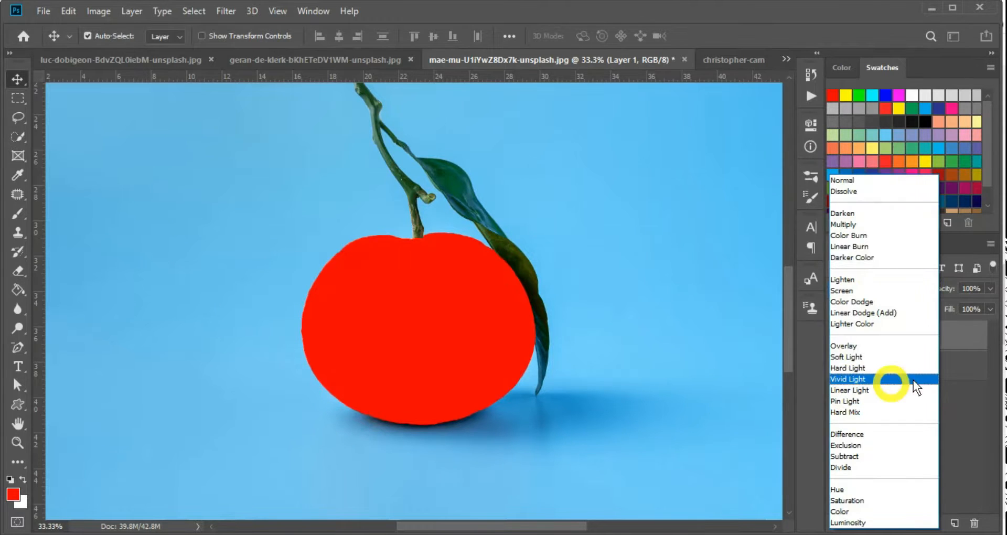
{"action": "left_click", "coordinate": [947, 420]}
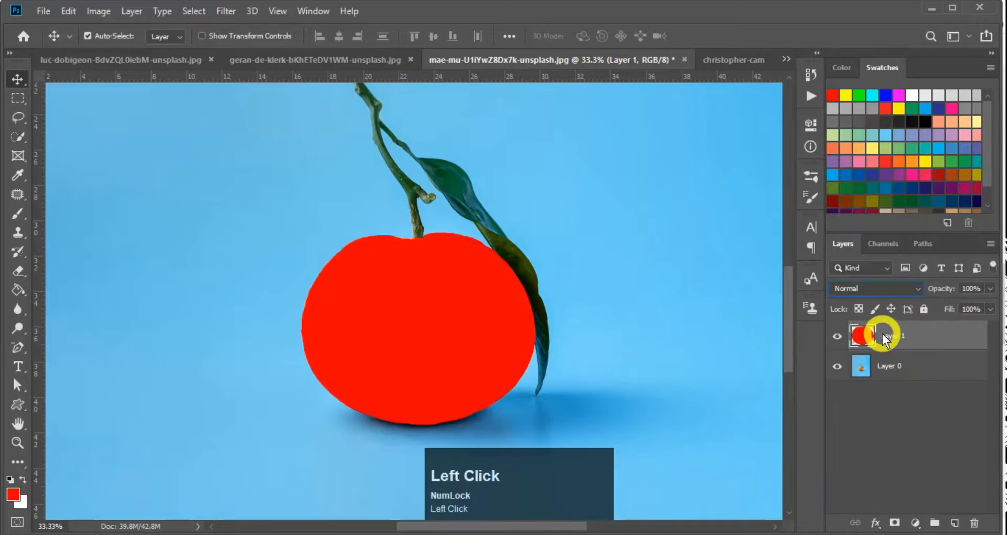
{"action": "left_click", "coordinate": [868, 290]}
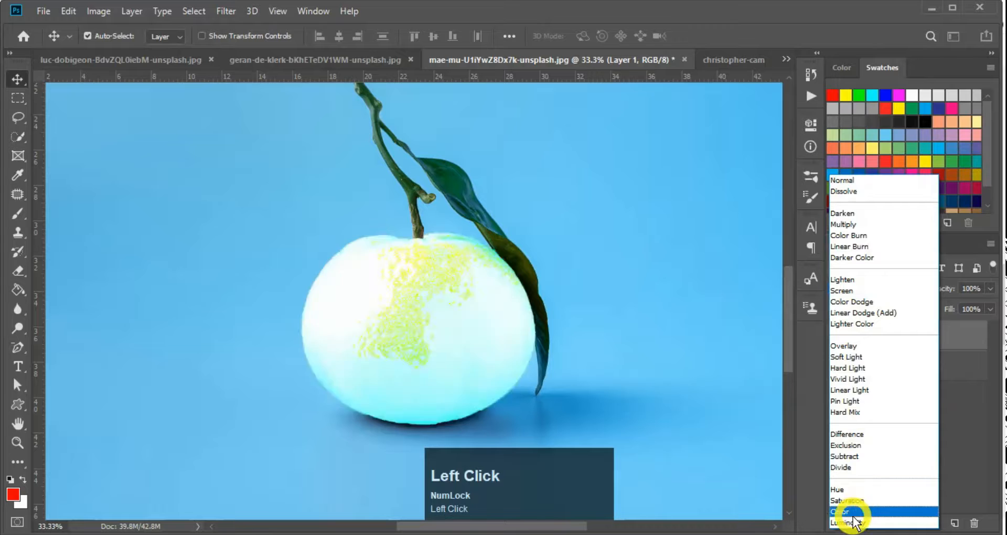
{"action": "left_click", "coordinate": [850, 511]}
{"action": "key", "text": "ctrl"}
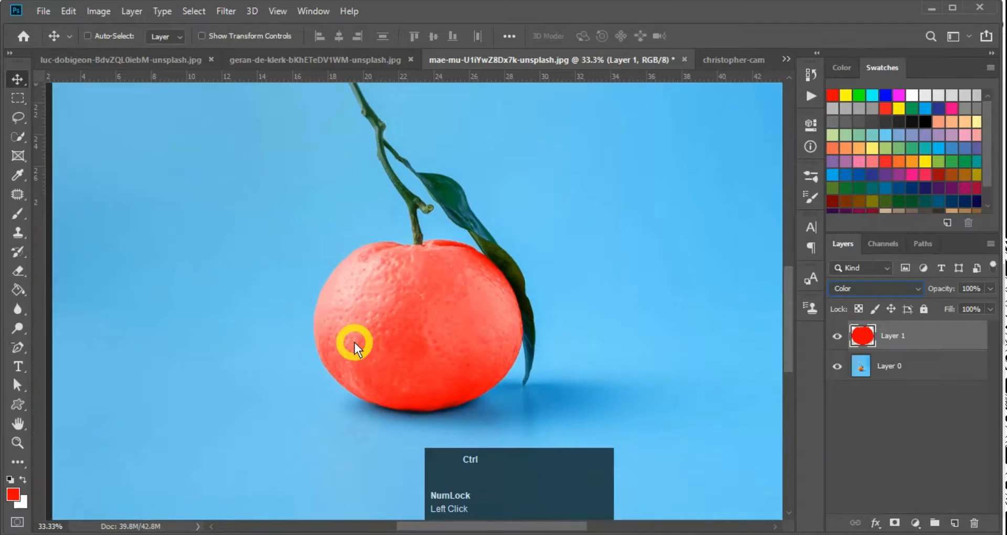
{"action": "key", "text": "ctrl+minus"}
{"action": "key", "text": "ctrl+minus"}
{"action": "key", "text": "ctrl+minus"}
{"action": "left_click", "coordinate": [399, 346], "text": "ctrl"}
{"action": "left_click", "coordinate": [398, 367], "text": "ctrl"}
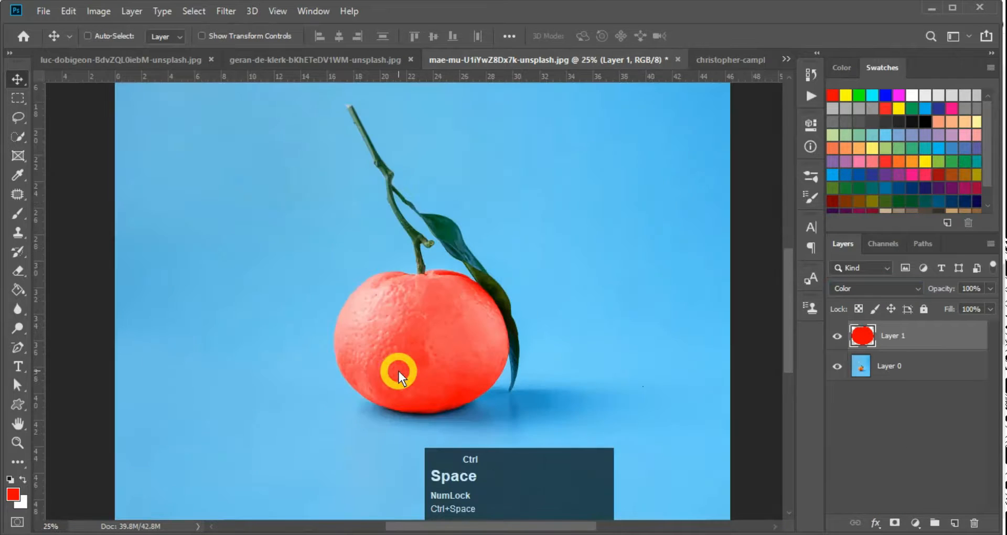
{"action": "left_click", "coordinate": [398, 371], "text": "ctrl"}
{"action": "left_click", "coordinate": [401, 363], "text": "ctrl"}
{"action": "key", "text": "ctrl+minus"}
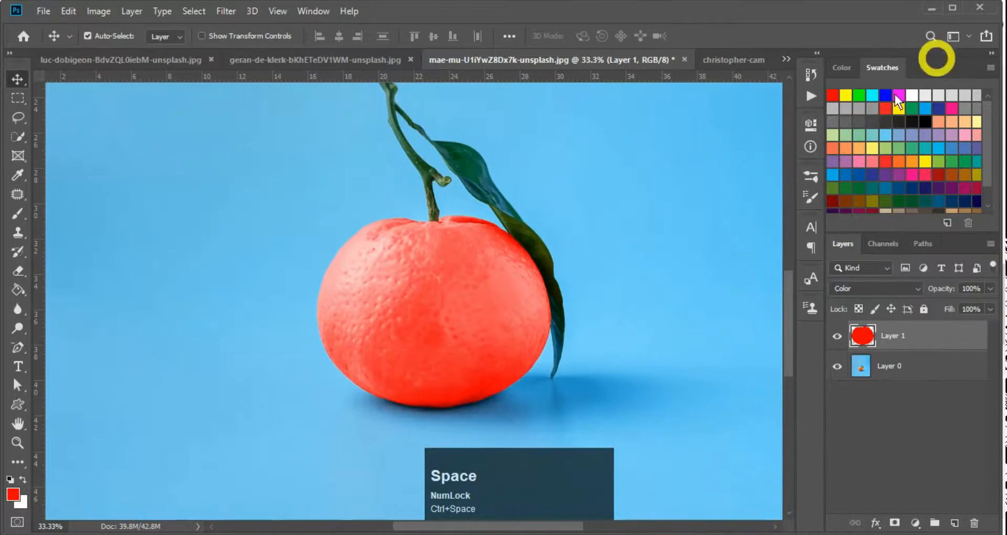
Try blue and yellow tints on Layer 1, then refill it with red
{"action": "left_click", "coordinate": [886, 98]}
{"action": "key", "text": "shift+alt+BackSpace"}
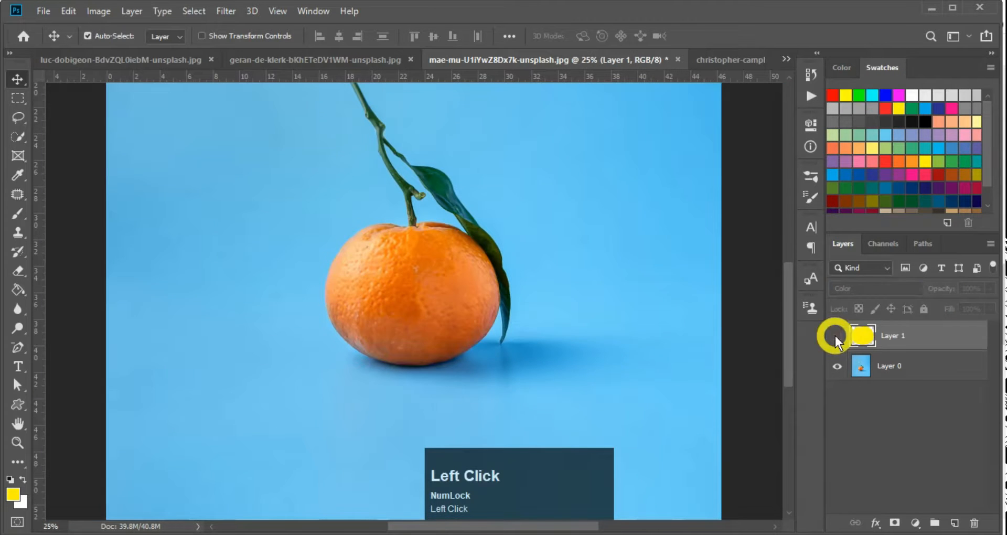
{"action": "left_click", "coordinate": [838, 336]}
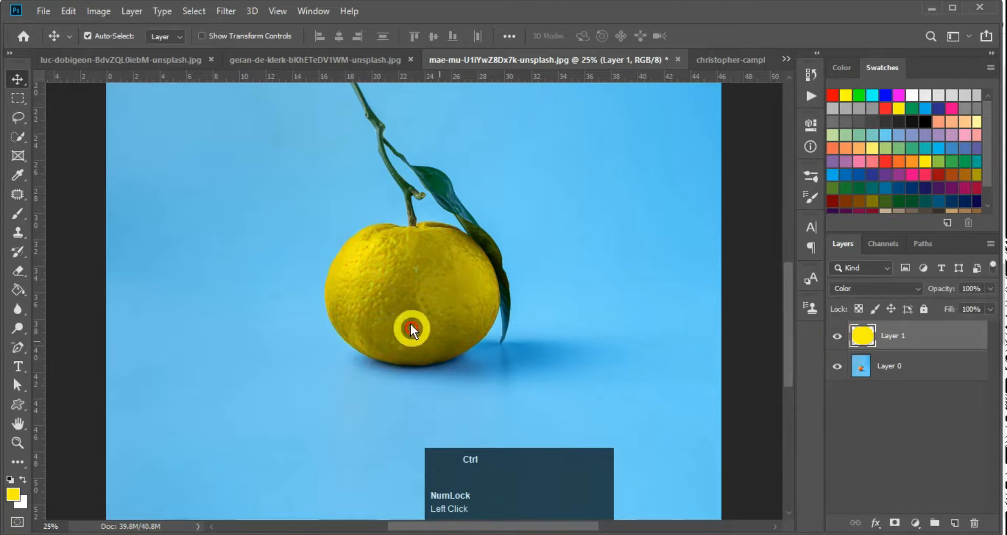
{"action": "left_click", "coordinate": [392, 309], "text": "ctrl"}
{"action": "left_click", "coordinate": [831, 95]}
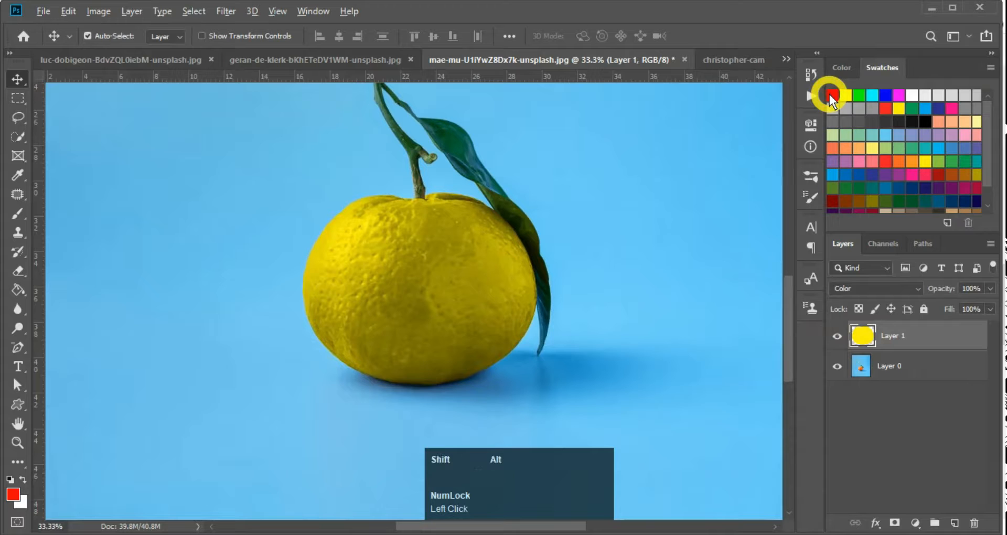
{"action": "key", "text": "shift+alt+BackSpace"}
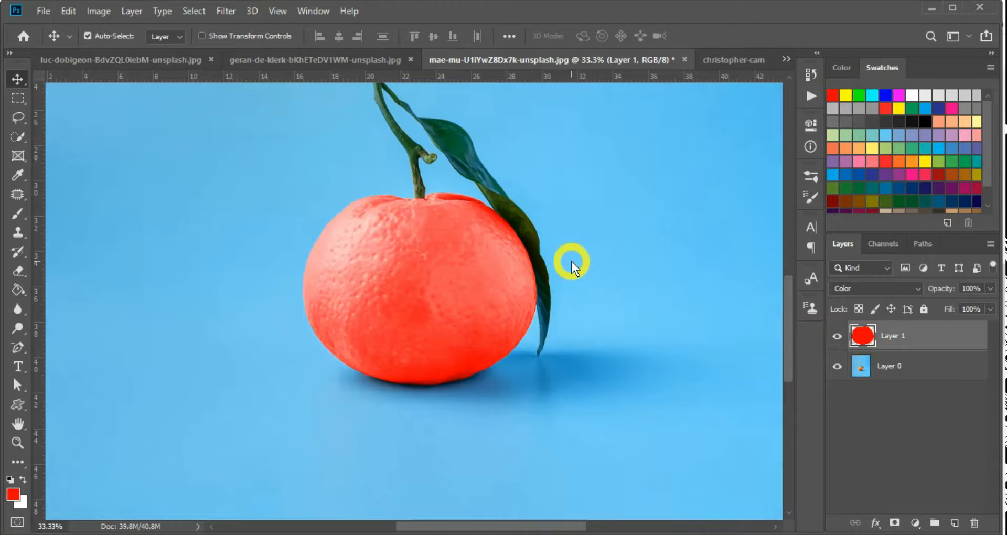
{"action": "left_click", "coordinate": [358, 305], "text": "ctrl"}
{"action": "left_click", "coordinate": [871, 289]}
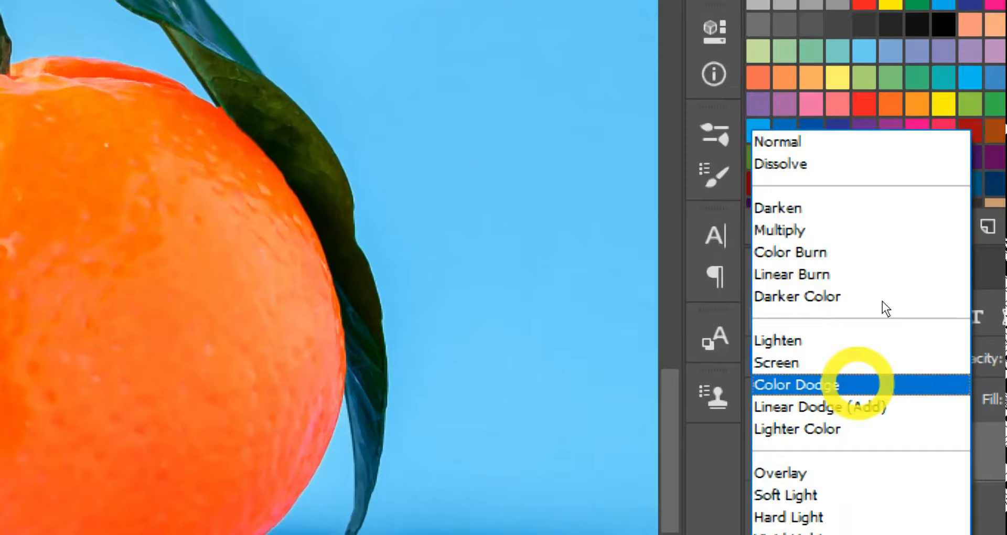
Switch Layer 1 to Color Dodge and toggle its visibility to compare the brighter orange
{"action": "left_click", "coordinate": [882, 302]}
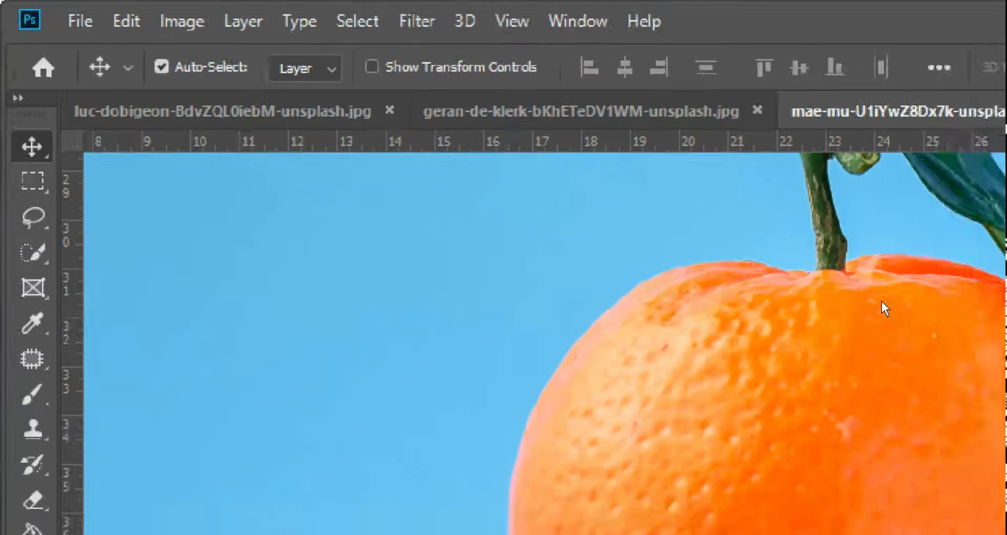
{"action": "key", "text": "ctrl+minus"}
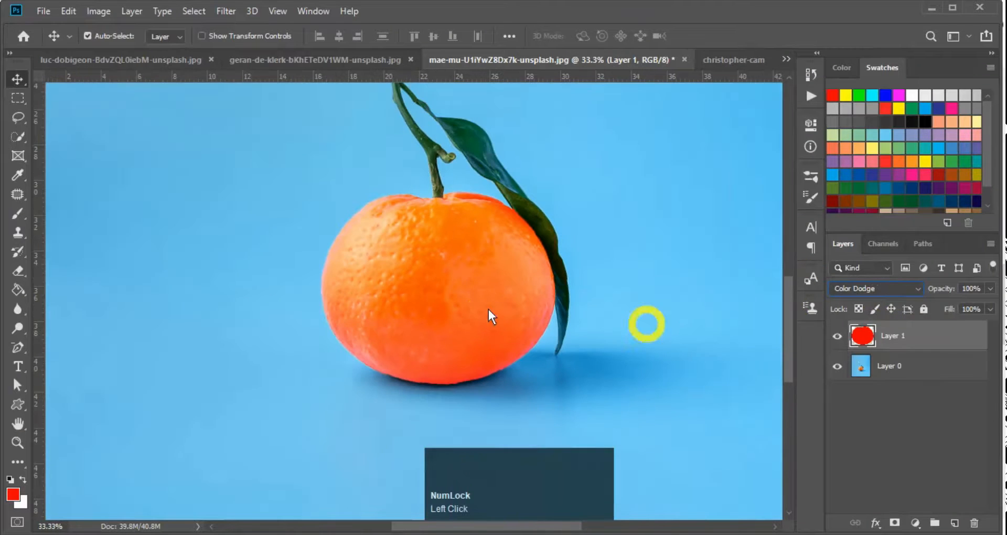
{"action": "key", "text": "ctrl+minus"}
{"action": "left_click", "coordinate": [439, 256], "text": "ctrl"}
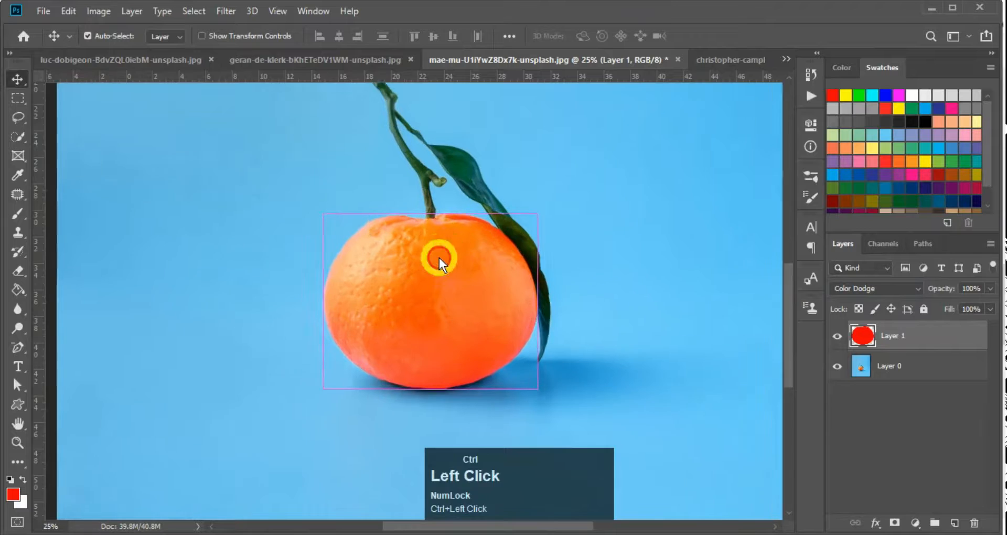
{"action": "left_click", "coordinate": [439, 256], "text": "ctrl"}
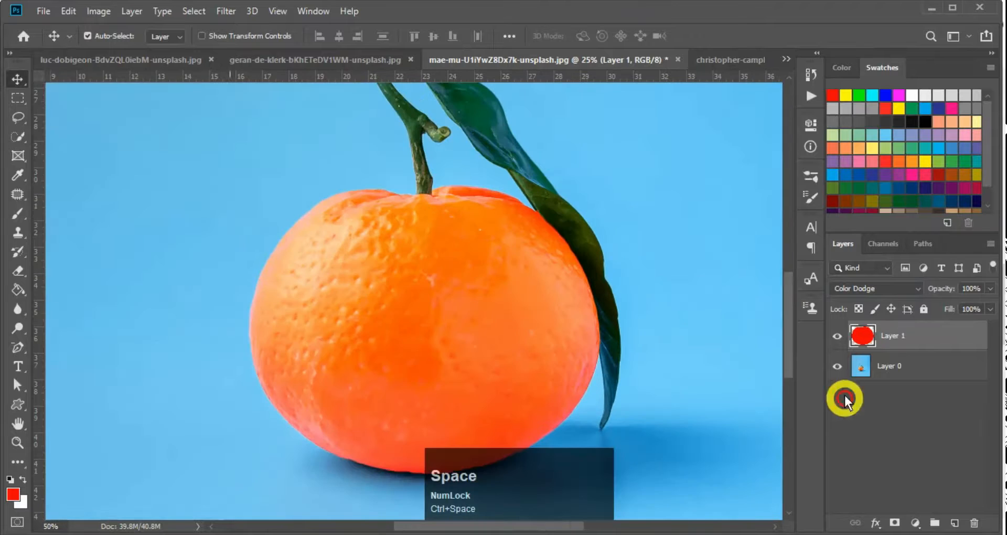
{"action": "left_click", "coordinate": [838, 336]}
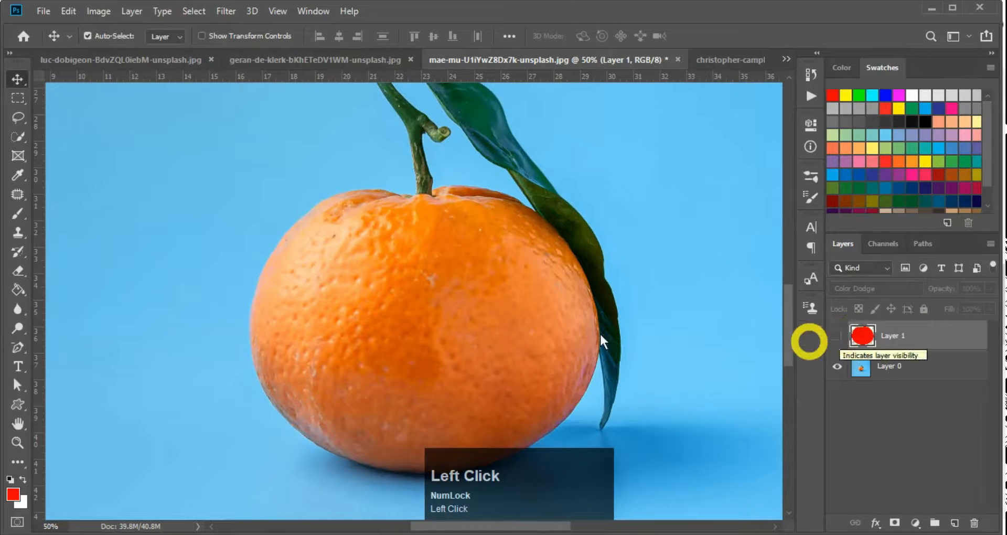
{"action": "left_click", "coordinate": [479, 344], "text": "ctrl"}
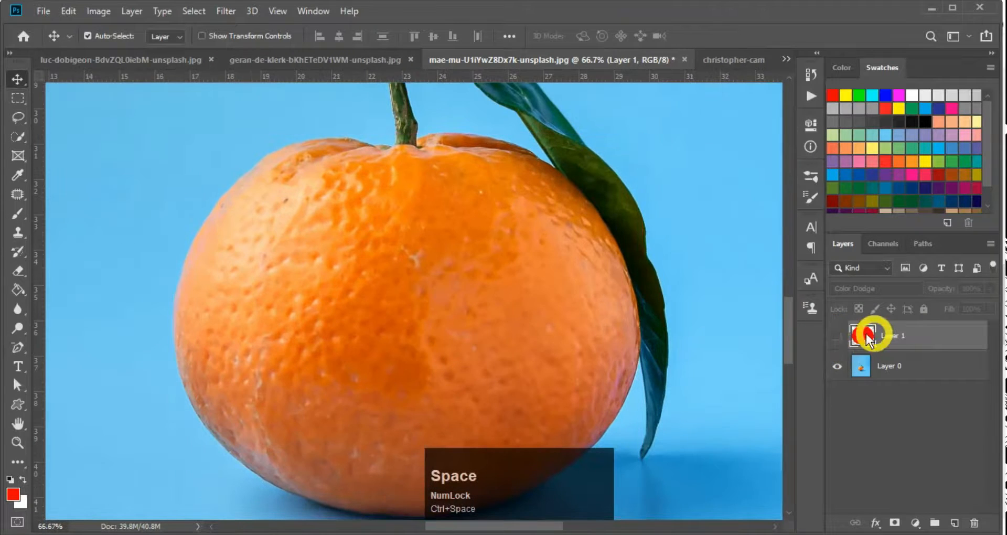
{"action": "left_click", "coordinate": [841, 335]}
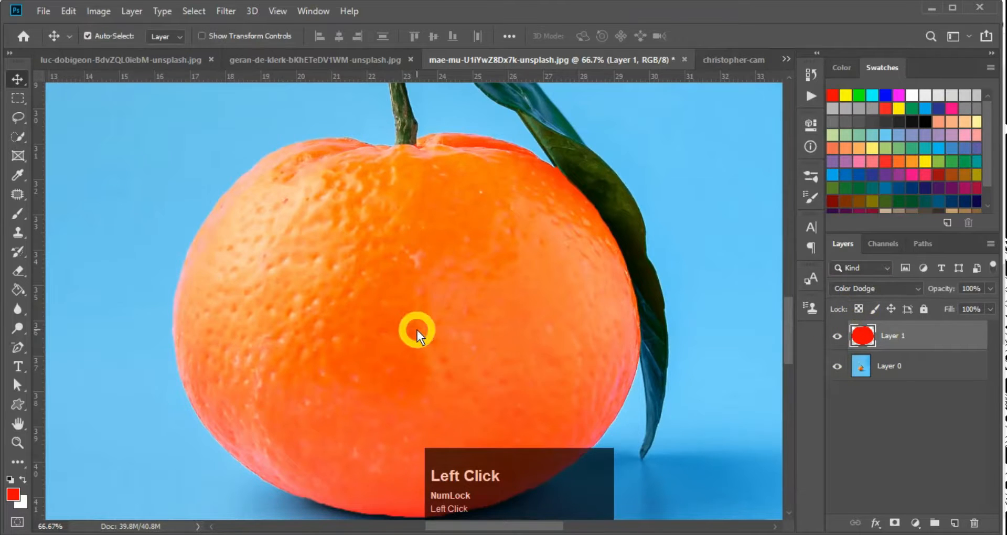
{"action": "left_click", "coordinate": [480, 371], "text": "ctrl"}
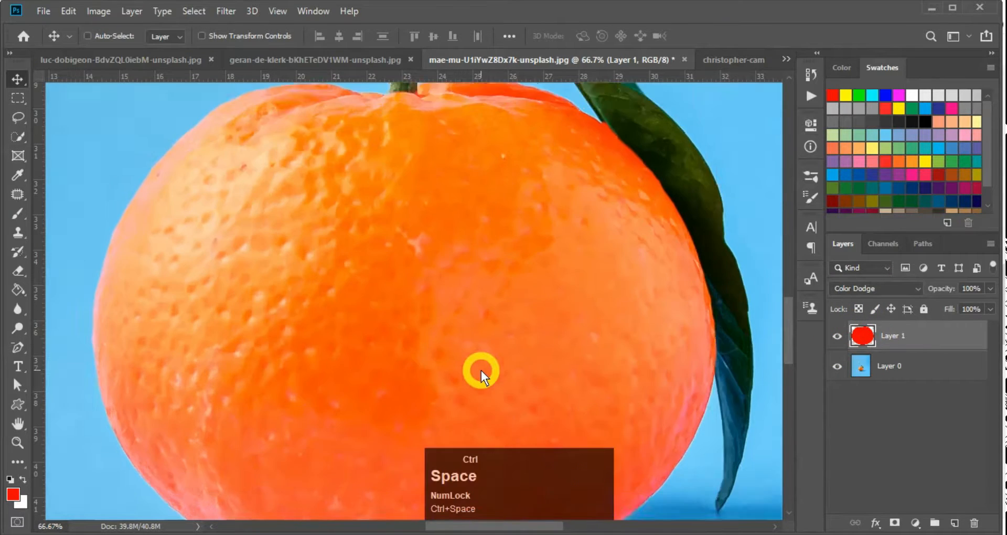
{"action": "key", "text": "ctrl+minus"}
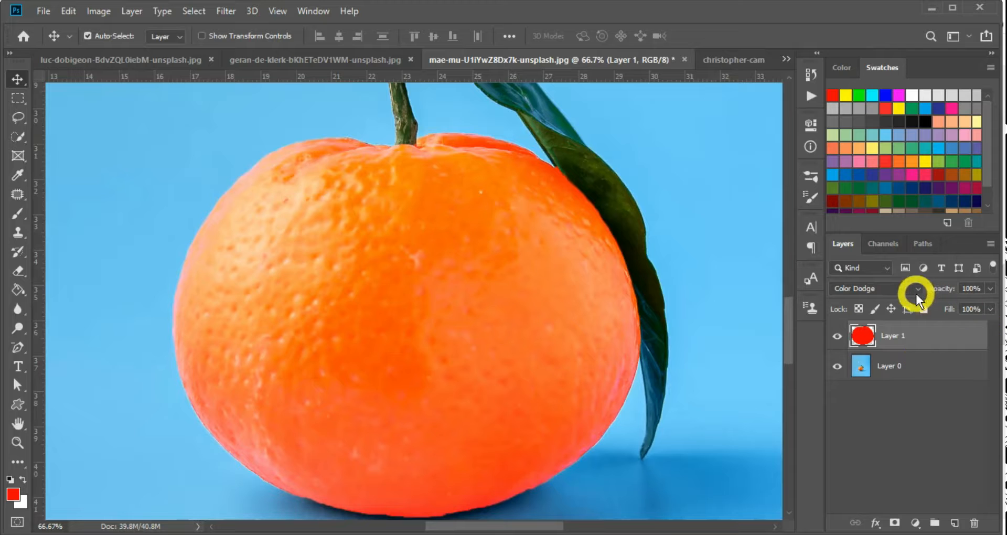
{"action": "left_click", "coordinate": [894, 290]}
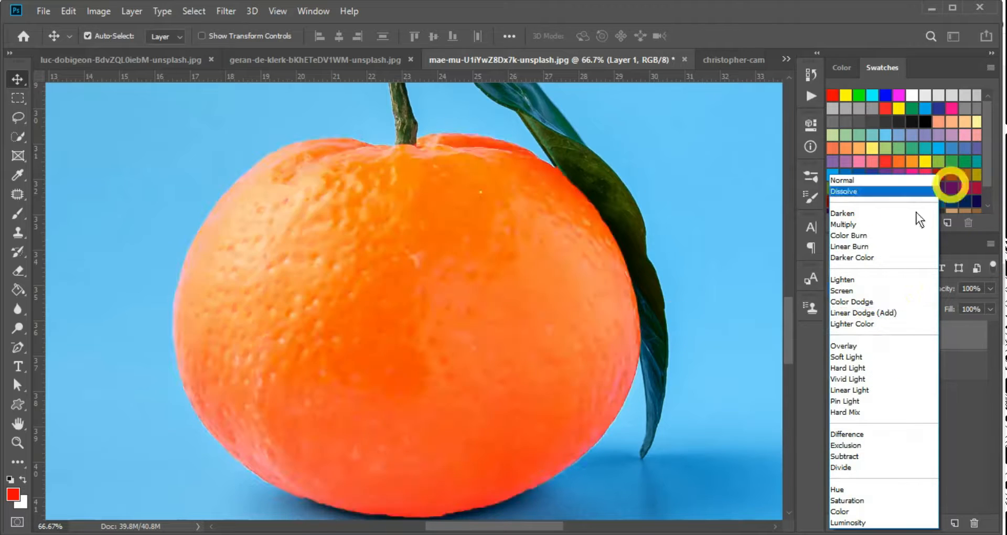
Preview Linear Dodge (Add) and Hard Light, then settle on Color Dodge and hide Layer 1
{"action": "left_click", "coordinate": [887, 345]}
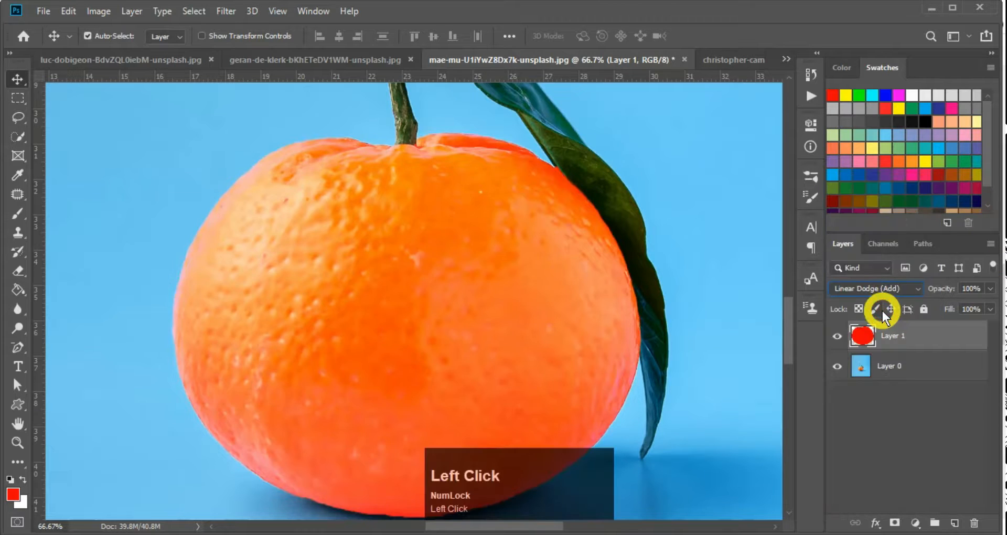
{"action": "key", "text": "Down"}
{"action": "key", "text": "Down"}
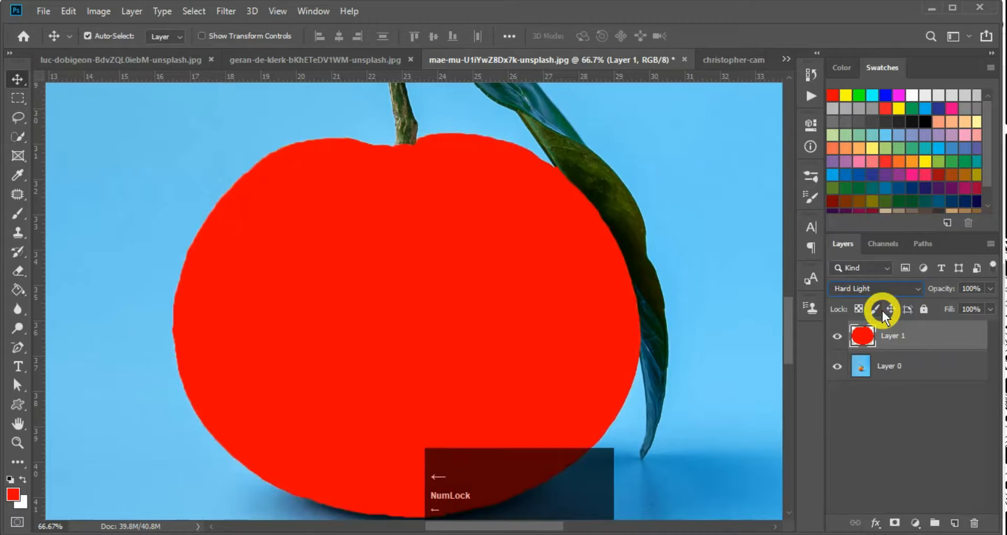
{"action": "left_click", "coordinate": [880, 290]}
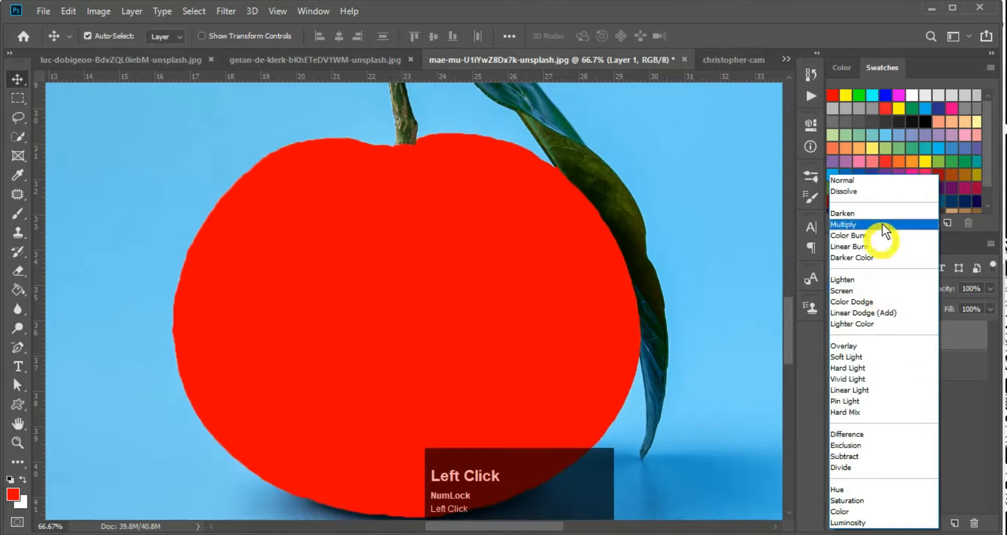
{"action": "left_click", "coordinate": [860, 301]}
{"action": "scroll", "coordinate": [705, 384], "scroll_direction": "down", "scroll_amount": 1}
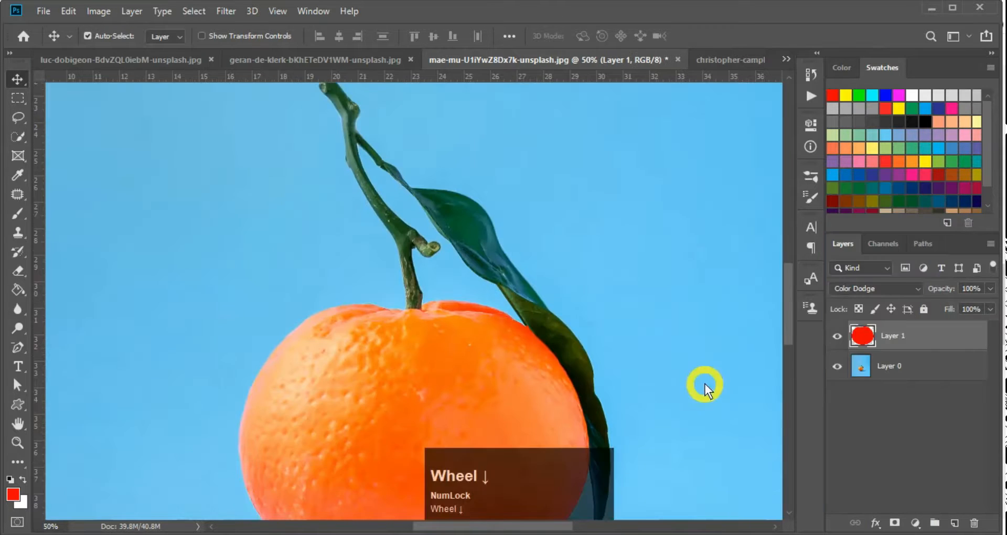
{"action": "left_click", "coordinate": [839, 336]}
Zoom out and switch to the Downloads folder in File Explorer
{"action": "key", "text": "ctrl+minus"}
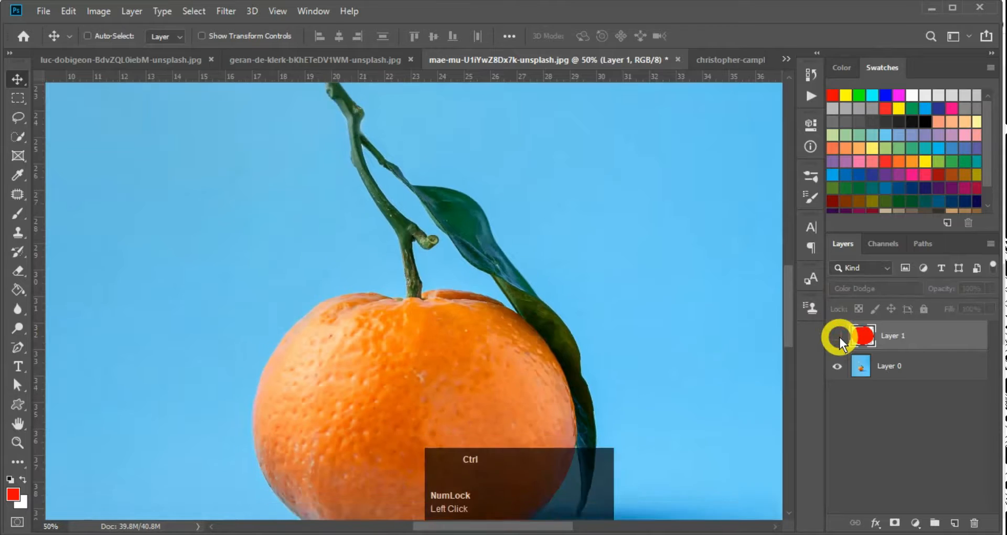
{"action": "key", "text": "ctrl+minus"}
{"action": "key", "text": "alt+Tab"}
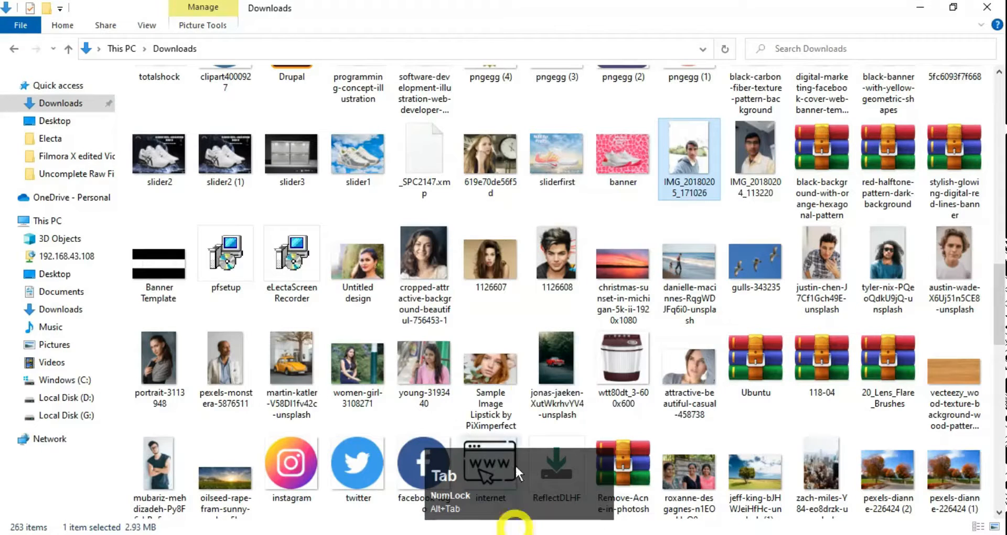
{"action": "scroll", "coordinate": [760, 364], "scroll_direction": "up", "scroll_amount": 5}
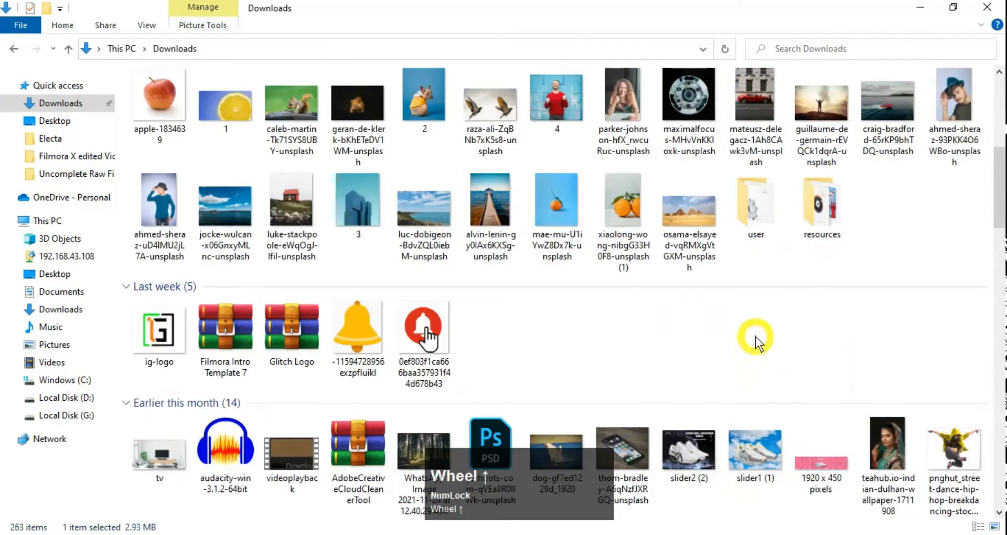
{"action": "scroll", "coordinate": [756, 337], "scroll_direction": "up", "scroll_amount": 5}
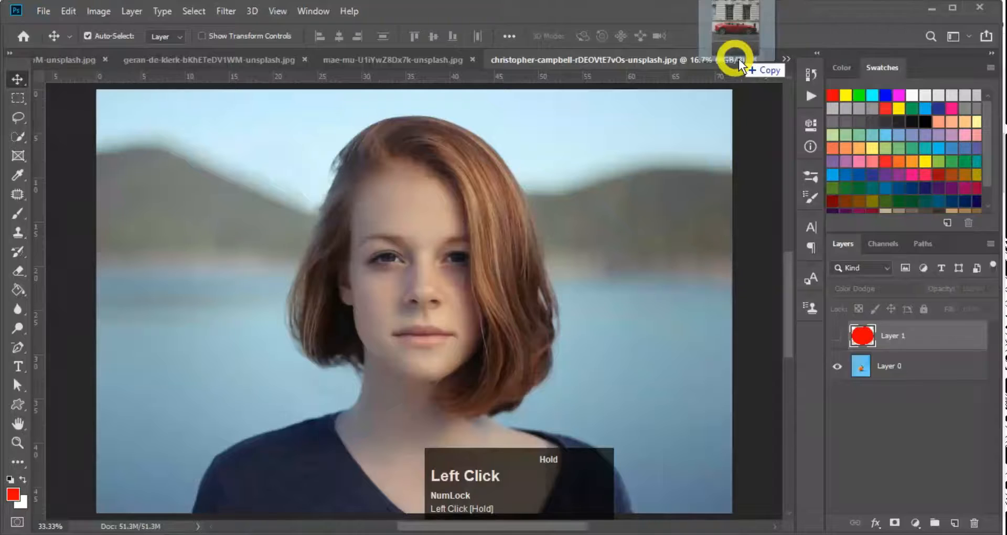
Open the red car photo in Photoshop and look over the car
{"action": "left_click_drag", "start_coordinate": [740, 61], "coordinate": [789, 62]}
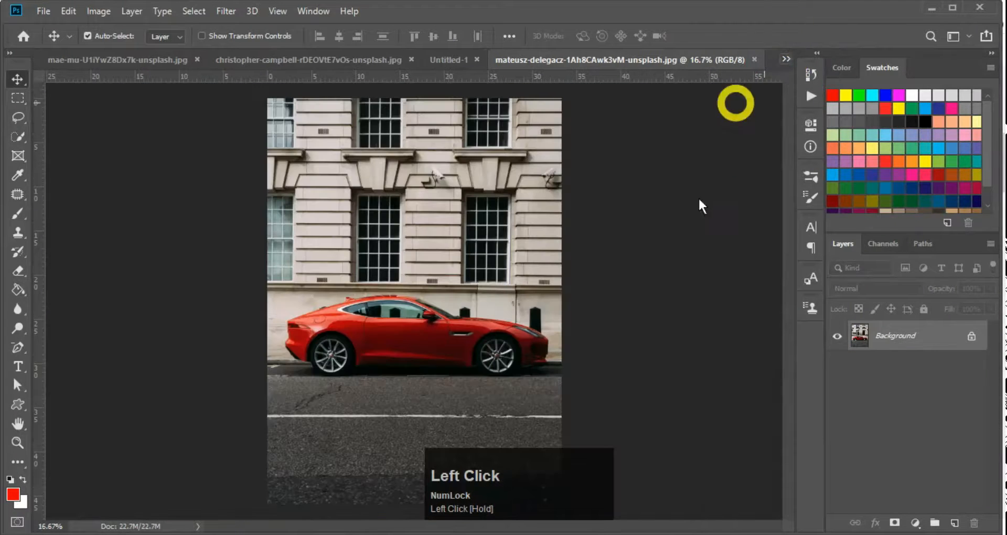
{"action": "left_click", "coordinate": [420, 370], "text": "ctrl"}
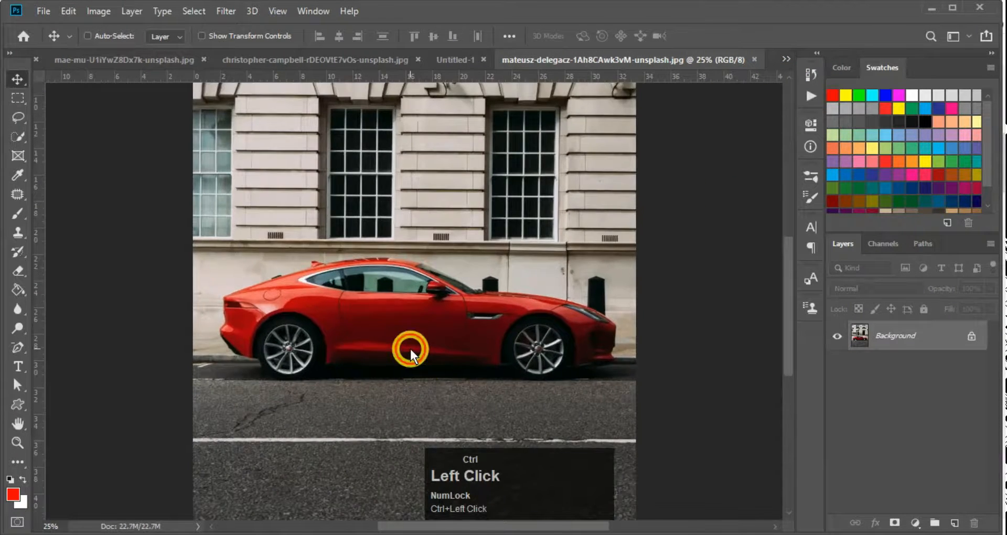
{"action": "left_click", "coordinate": [411, 348], "text": "ctrl"}
{"action": "left_click", "coordinate": [372, 343], "text": "ctrl"}
{"action": "left_click_drag", "start_coordinate": [346, 308], "coordinate": [409, 319]}
{"action": "key", "text": "ctrl+minus"}
{"action": "left_click", "coordinate": [377, 291], "text": "ctrl"}
{"action": "key", "text": "ctrl+minus"}
{"action": "left_click", "coordinate": [441, 311], "text": "ctrl"}
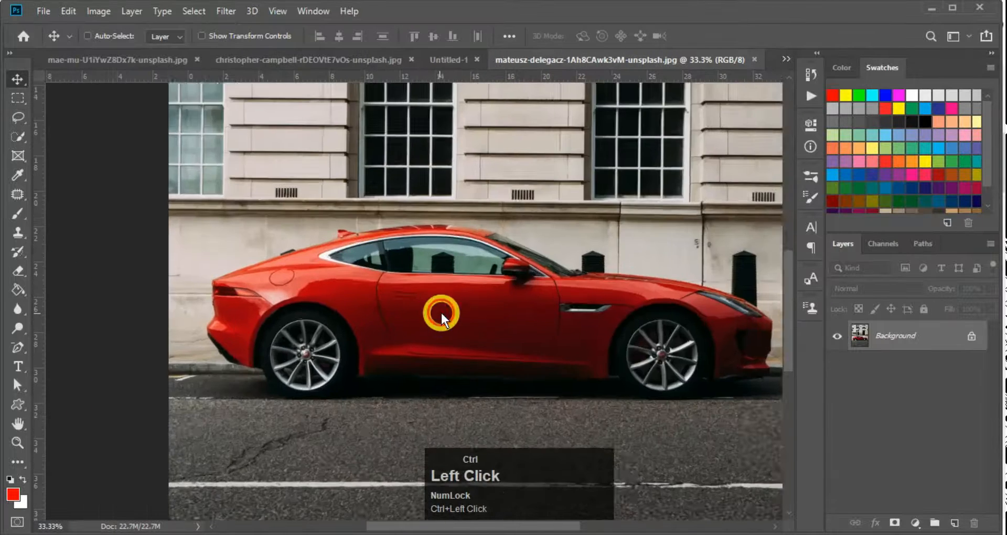
{"action": "key", "text": "ctrl+minus"}
Select the car's red body with Color Range at Fuzziness 27
{"action": "key", "text": "alt+s"}
{"action": "key", "text": "c"}
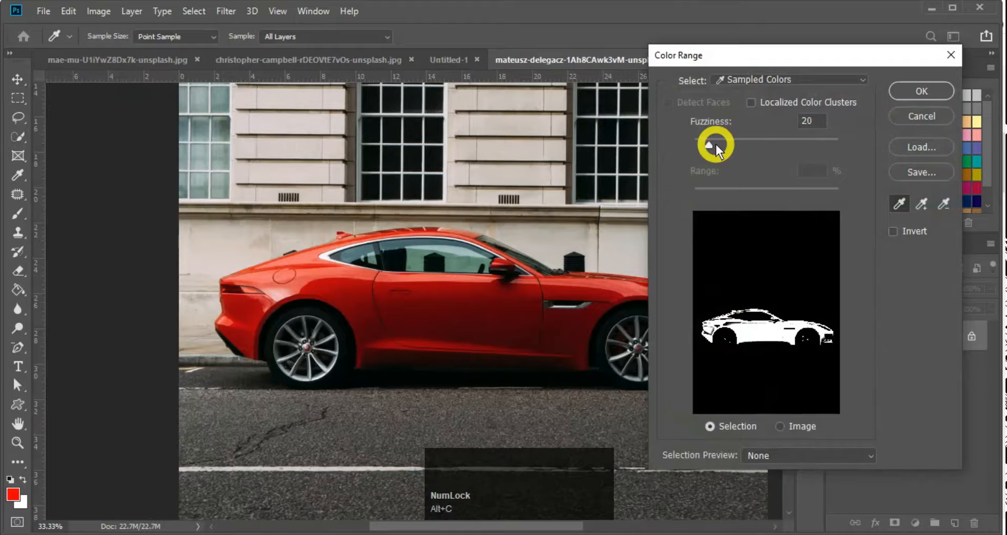
{"action": "left_click_drag", "start_coordinate": [713, 144], "coordinate": [715, 144]}
{"action": "left_click", "coordinate": [930, 96]}
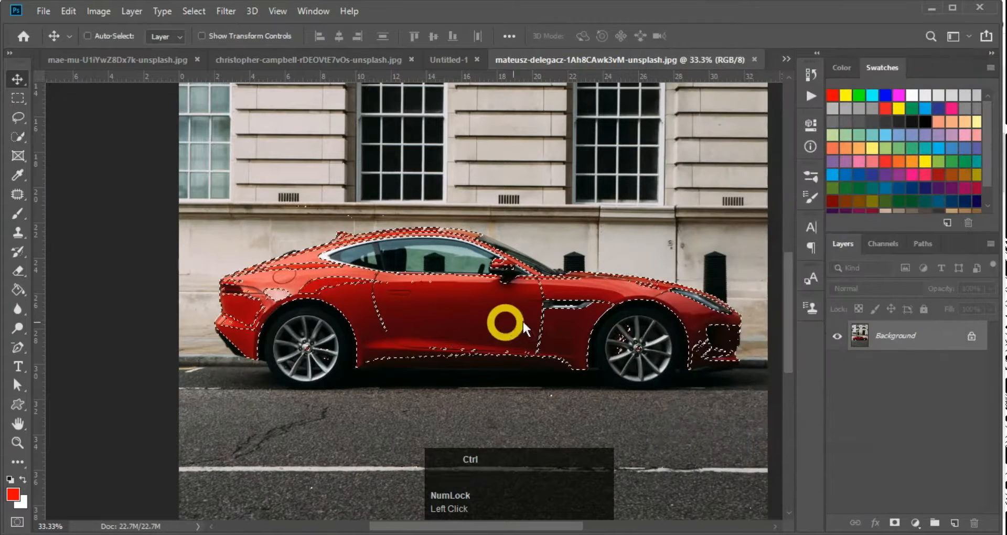
{"action": "left_click", "coordinate": [523, 316], "text": "ctrl"}
In Quick Mask, paint white to clear the mask over the door vent and sill
{"action": "key", "text": "q"}
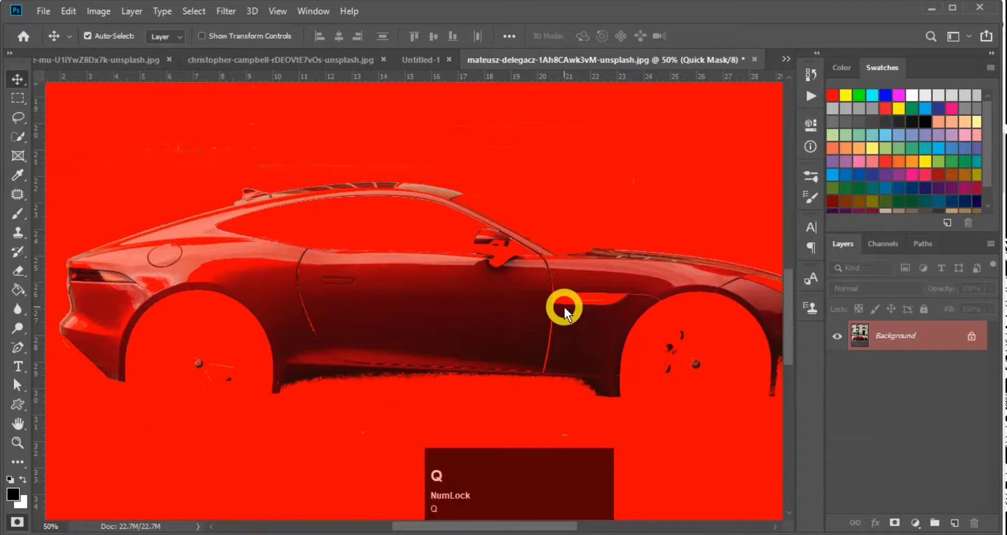
{"action": "key", "text": "b"}
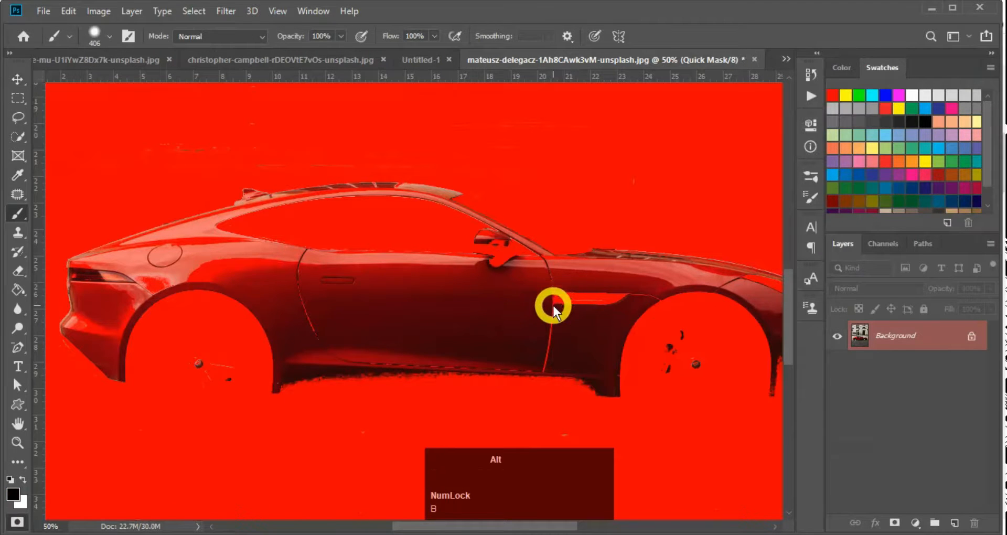
{"action": "right_click", "coordinate": [553, 306], "text": "alt"}
{"action": "left_click", "coordinate": [591, 301]}
{"action": "left_click", "coordinate": [568, 302]}
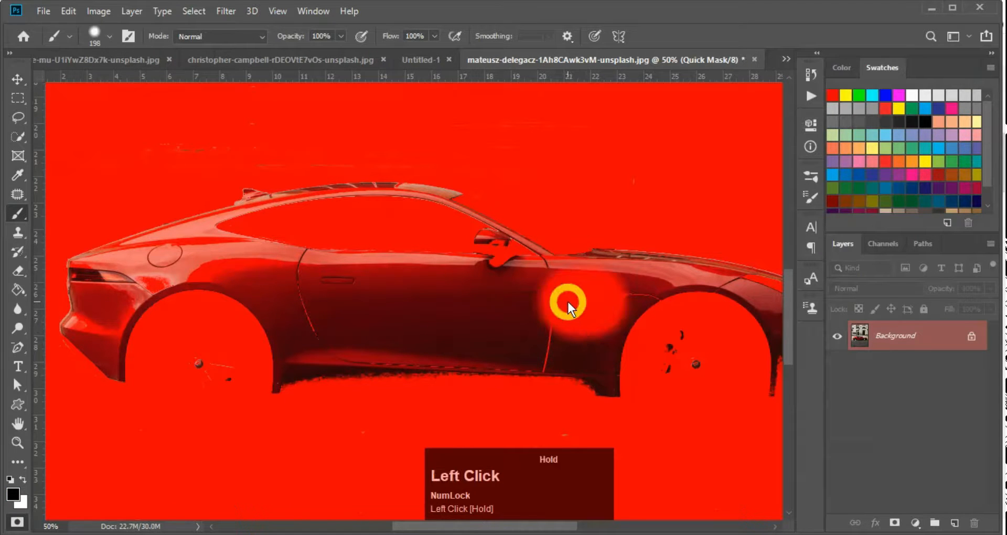
{"action": "key", "text": "ctrl+z"}
{"action": "key", "text": "x"}
{"action": "mouse_move", "coordinate": [597, 302]}
{"action": "left_mouse_down"}
{"action": "mouse_move", "coordinate": [540, 304]}
{"action": "mouse_move", "coordinate": [553, 329]}
{"action": "mouse_move", "coordinate": [470, 344]}
{"action": "mouse_move", "coordinate": [350, 332]}
{"action": "mouse_move", "coordinate": [443, 336]}
{"action": "left_mouse_up"}
{"action": "left_click_drag", "start_coordinate": [308, 328], "coordinate": [300, 300]}
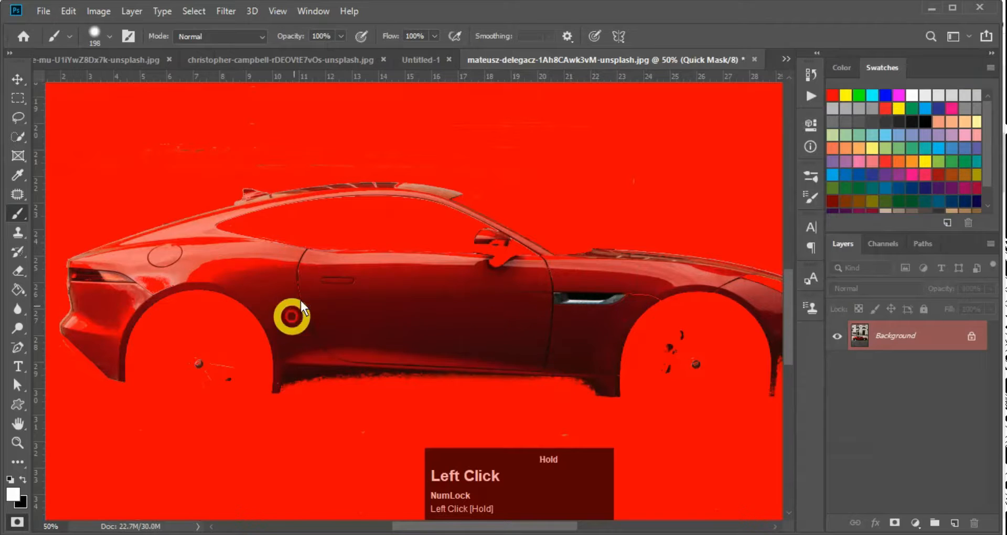
Invert the quick mask and paint black along the sill and over the car's rear
{"action": "key", "text": "ctrl+i"}
{"action": "key", "text": "x"}
{"action": "left_click", "coordinate": [301, 374]}
{"action": "left_click", "coordinate": [574, 378], "text": "shift"}
{"action": "left_click", "coordinate": [634, 308]}
{"action": "key", "text": "ctrl+z"}
{"action": "right_click", "coordinate": [316, 292], "text": "alt"}
{"action": "left_click", "coordinate": [212, 268]}
{"action": "mouse_move", "coordinate": [212, 268]}
{"action": "left_mouse_down"}
{"action": "mouse_move", "coordinate": [112, 288]}
{"action": "mouse_move", "coordinate": [97, 333]}
{"action": "mouse_move", "coordinate": [130, 333]}
{"action": "left_mouse_up"}
Refine the mask around the front bumper, front brake caliper and rear wheel hub
{"action": "key", "text": "space"}
{"action": "left_click_drag", "start_coordinate": [676, 303], "coordinate": [561, 301]}
{"action": "left_click_drag", "start_coordinate": [676, 366], "coordinate": [706, 375]}
{"action": "key", "text": "x"}
{"action": "left_click_drag", "start_coordinate": [556, 338], "coordinate": [562, 367]}
{"action": "key", "text": "space"}
{"action": "left_click_drag", "start_coordinate": [122, 335], "coordinate": [505, 369]}
{"action": "left_click", "coordinate": [472, 405]}
{"action": "key", "text": "space"}
{"action": "left_click_drag", "start_coordinate": [693, 374], "coordinate": [382, 287]}
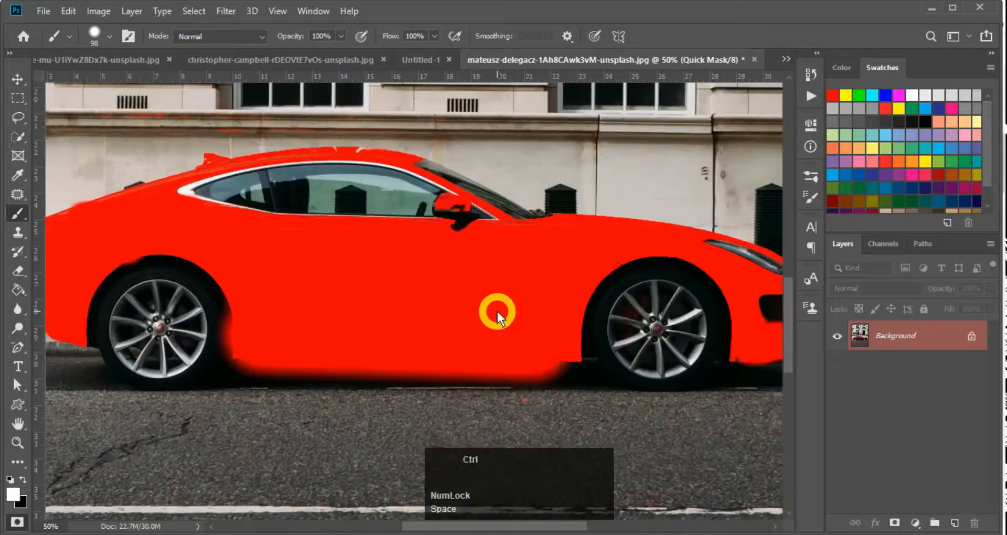
Convert the quick mask to a selection and invert it to just the car
{"action": "key", "text": "ctrl+minus"}
{"action": "key", "text": "q"}
{"action": "key", "text": "ctrl+shift+i"}
Zoom in on the car and add a new empty layer above the photo
{"action": "key", "text": "ctrl+minus"}
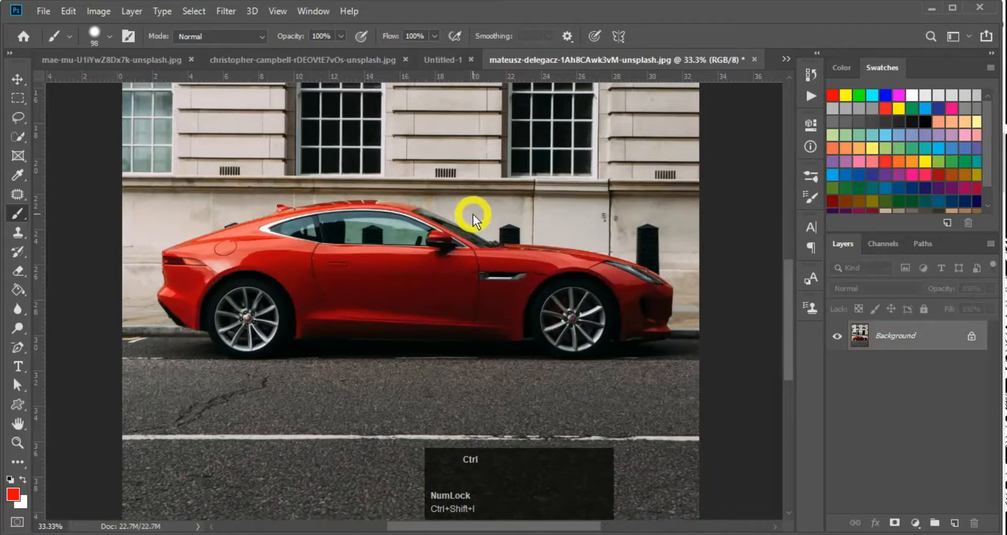
{"action": "key", "text": "ctrl+space"}
{"action": "left_click", "coordinate": [405, 219], "text": "ctrl"}
{"action": "key", "text": "ctrl+minus"}
{"action": "key", "text": "ctrl+space"}
{"action": "left_click", "coordinate": [349, 281], "text": "ctrl"}
{"action": "key", "text": "space"}
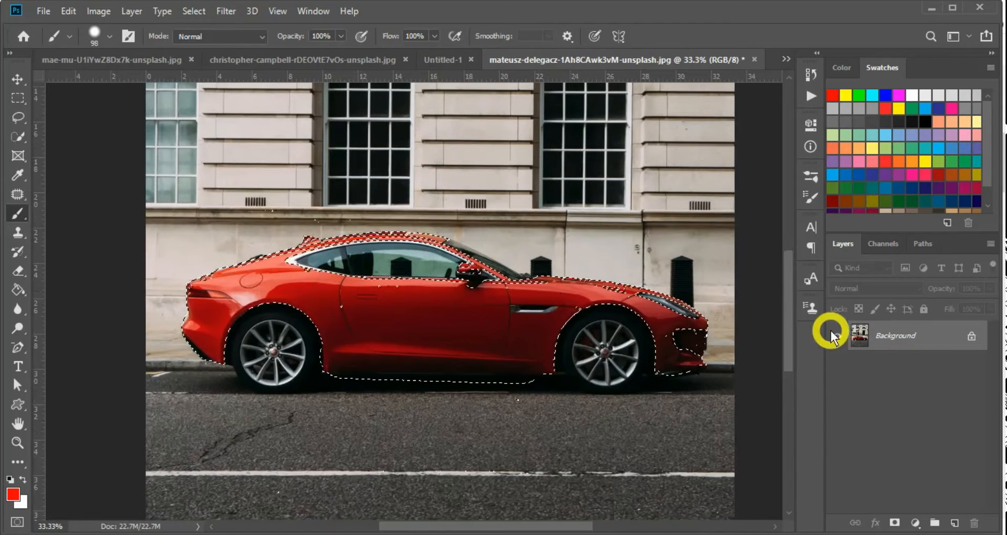
{"action": "key", "text": "ctrl+shift+alt+n"}
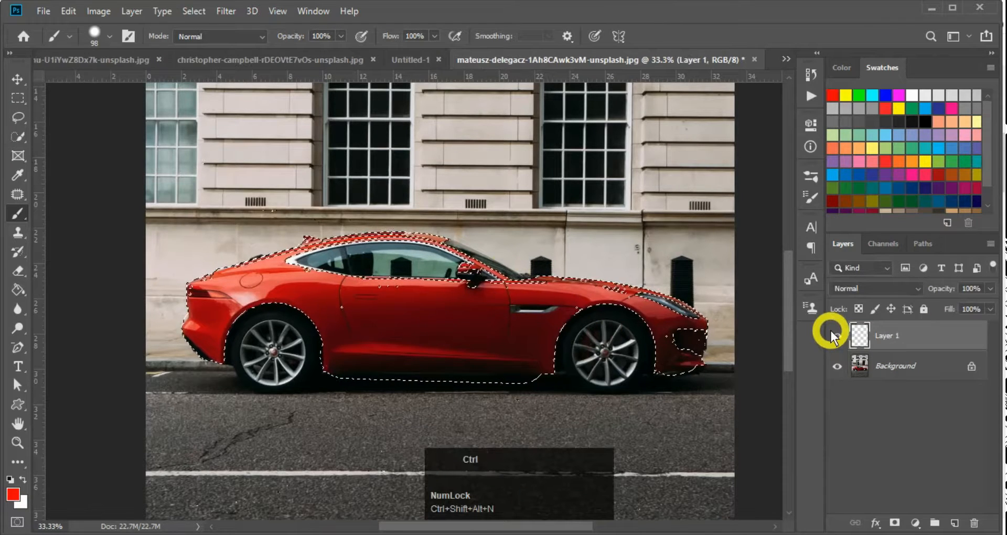
{"action": "key", "text": "ctrl+z"}
{"action": "key", "text": "ctrl+shift+alt+n"}
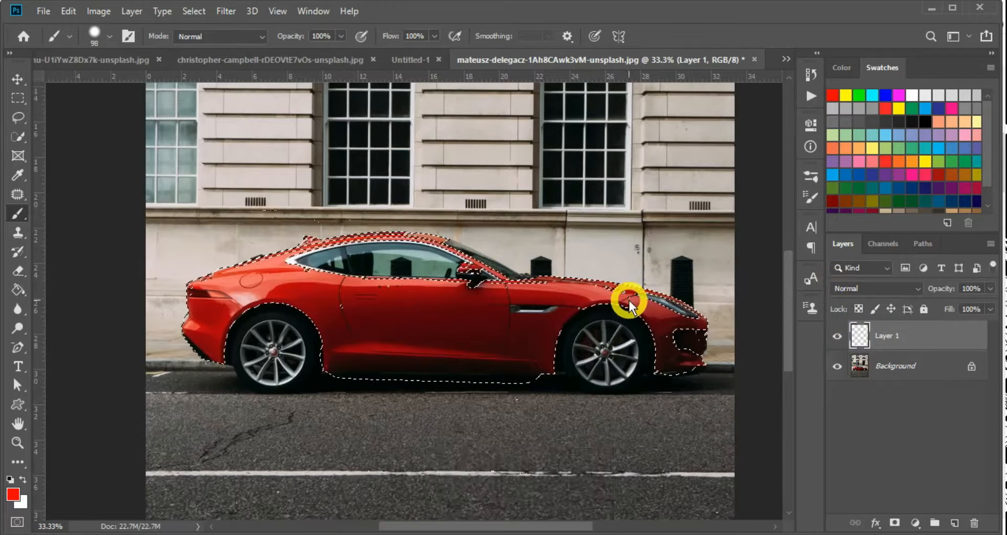
Fill the car selection with dark purple and deselect
{"action": "scroll", "coordinate": [863, 183], "scroll_direction": "down", "scroll_amount": 2}
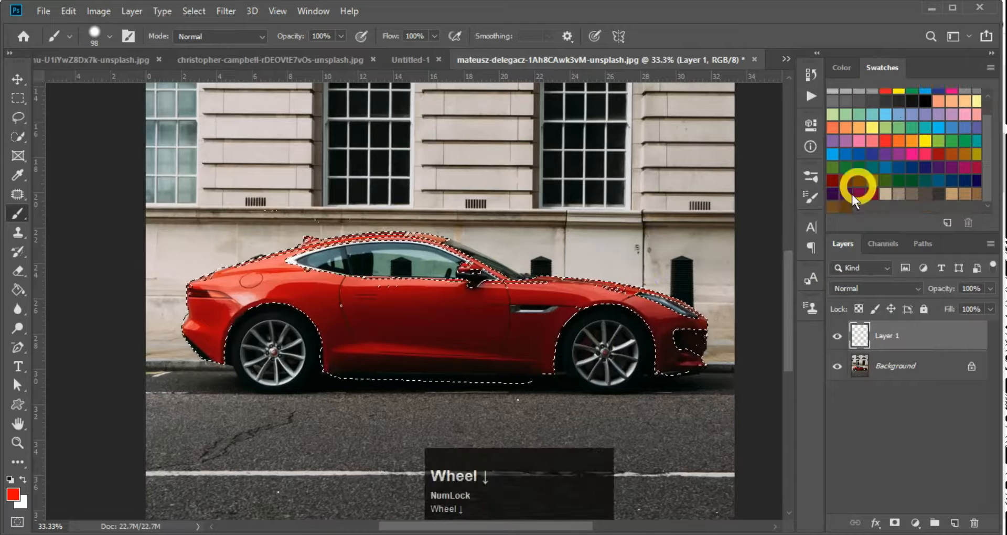
{"action": "left_click", "coordinate": [833, 193]}
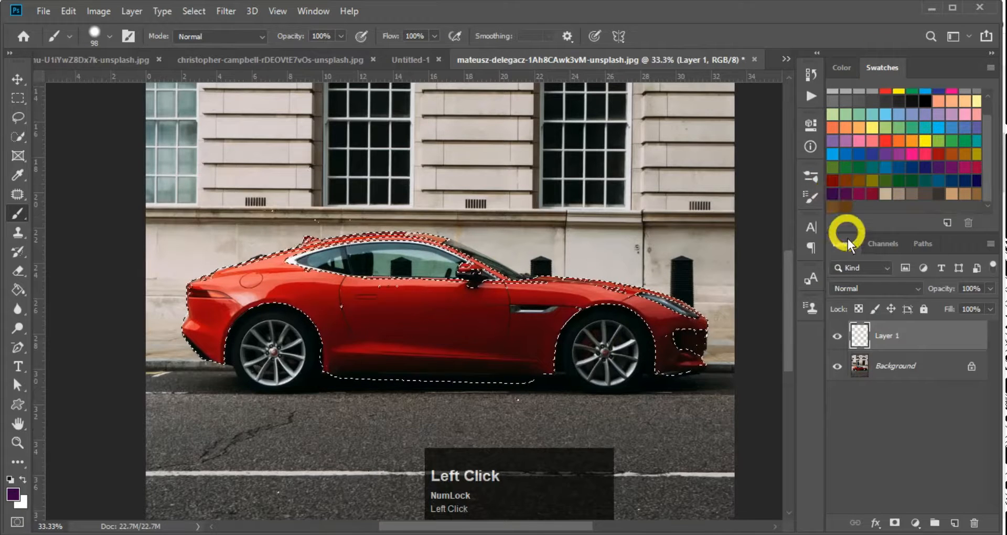
{"action": "key", "text": "alt+Delete"}
{"action": "key", "text": "ctrl+d"}
Set the purple Layer 1 to the Color blend mode
{"action": "key", "text": "v"}
{"action": "left_click", "coordinate": [471, 291], "text": "ctrl"}
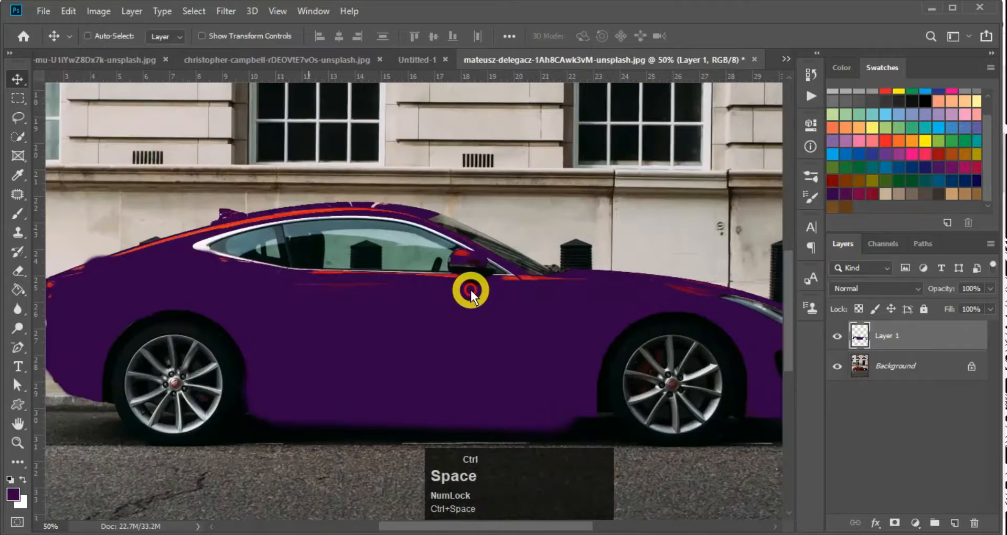
{"action": "key", "text": "ctrl+minus"}
{"action": "key", "text": "ctrl+minus"}
{"action": "left_click", "coordinate": [445, 306], "text": "ctrl"}
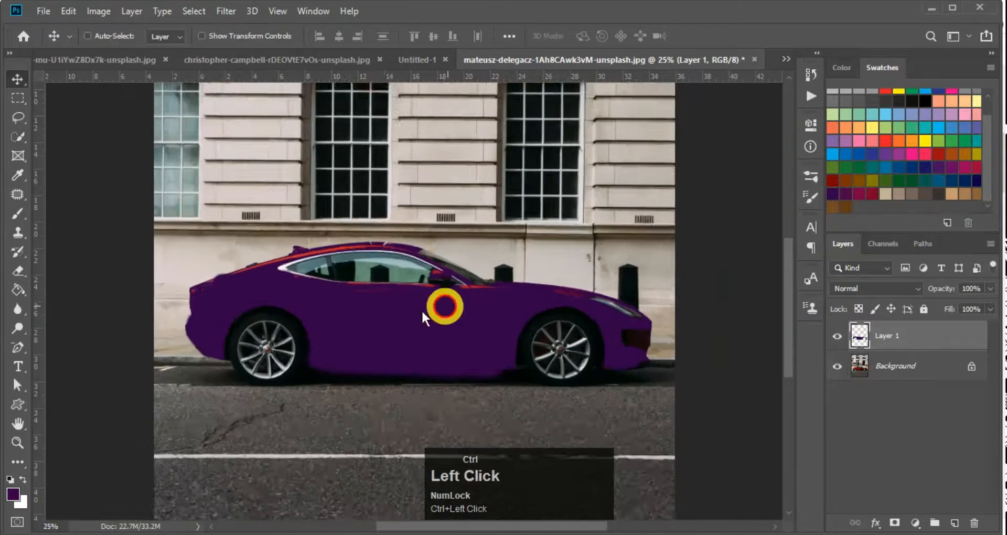
{"action": "left_click", "coordinate": [399, 314], "text": "ctrl"}
{"action": "left_click", "coordinate": [580, 263]}
{"action": "left_click", "coordinate": [871, 289]}
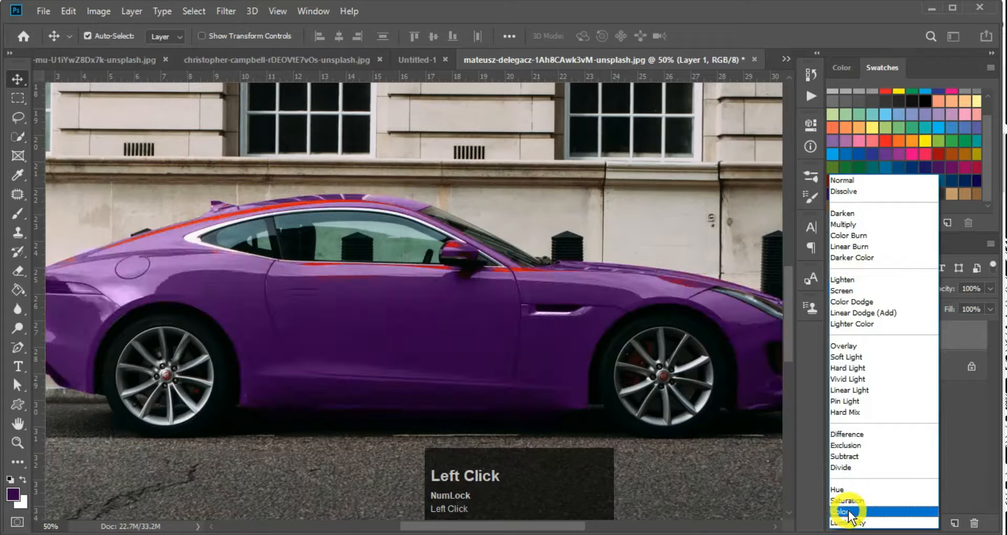
{"action": "left_click", "coordinate": [841, 507]}
{"action": "key", "text": "ctrl+minus"}
{"action": "key", "text": "ctrl+minus"}
{"action": "key", "text": "ctrl+minus"}
{"action": "left_click", "coordinate": [409, 314], "text": "ctrl"}
{"action": "left_click", "coordinate": [417, 361], "text": "ctrl"}
{"action": "left_click", "coordinate": [419, 358], "text": "ctrl"}
Brush purple over the red reflections on the door, below the window and along the roof
{"action": "key", "text": "b"}
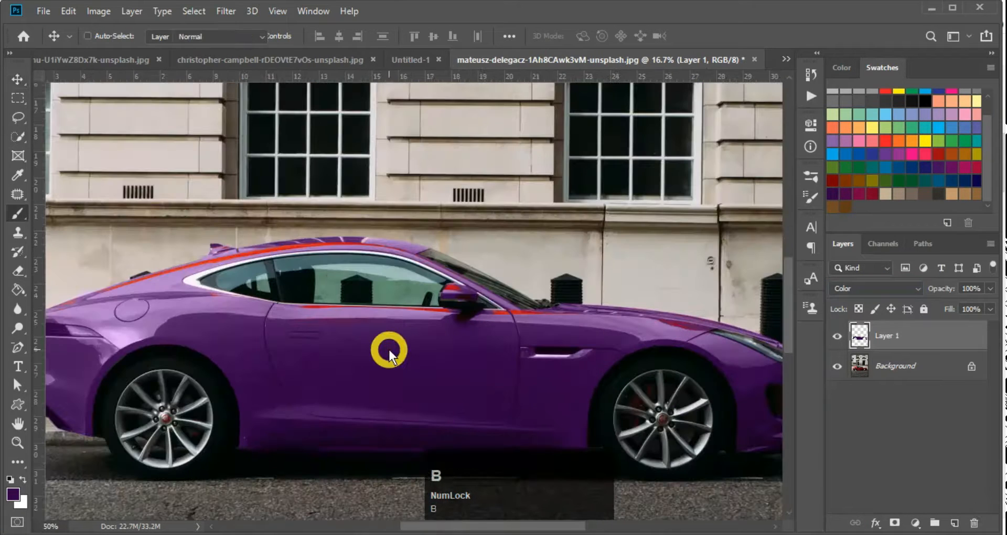
{"action": "left_click", "coordinate": [365, 321], "text": "ctrl"}
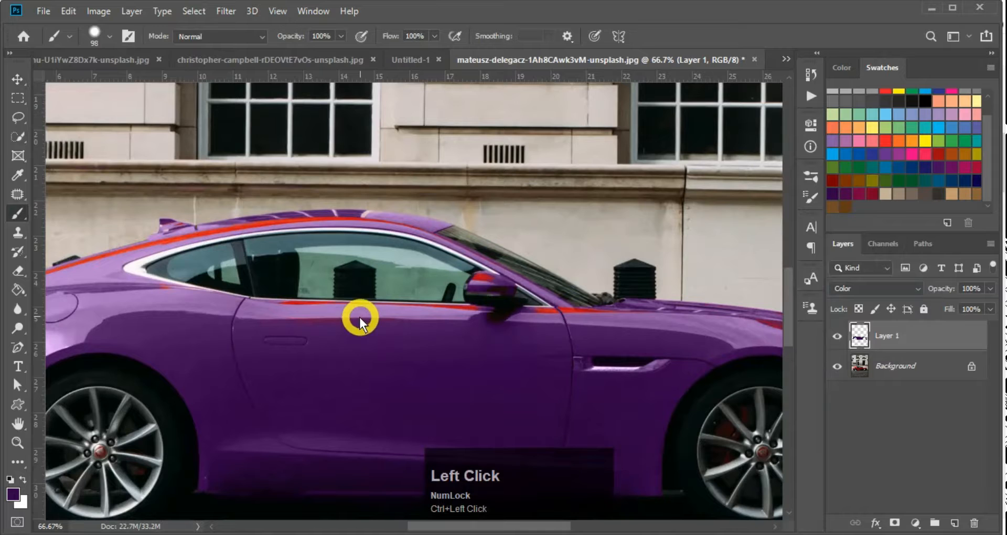
{"action": "mouse_move", "coordinate": [324, 320]}
{"action": "left_mouse_down"}
{"action": "mouse_move", "coordinate": [288, 322]}
{"action": "mouse_move", "coordinate": [331, 325]}
{"action": "left_mouse_up"}
{"action": "mouse_move", "coordinate": [430, 321]}
{"action": "left_mouse_down"}
{"action": "mouse_move", "coordinate": [481, 328]}
{"action": "mouse_move", "coordinate": [486, 296]}
{"action": "mouse_move", "coordinate": [514, 313]}
{"action": "mouse_move", "coordinate": [538, 311]}
{"action": "mouse_move", "coordinate": [543, 333]}
{"action": "mouse_move", "coordinate": [591, 335]}
{"action": "mouse_move", "coordinate": [569, 326]}
{"action": "left_mouse_up"}
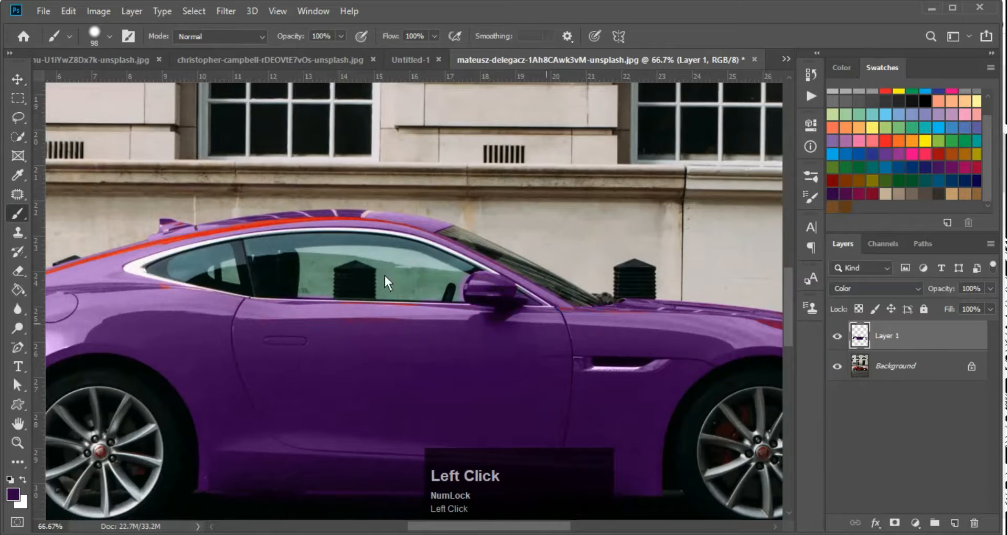
{"action": "right_click", "coordinate": [327, 225], "text": "alt"}
{"action": "mouse_move", "coordinate": [345, 216]}
{"action": "left_mouse_down"}
{"action": "mouse_move", "coordinate": [133, 241]}
{"action": "mouse_move", "coordinate": [106, 266]}
{"action": "left_mouse_up"}
{"action": "right_click", "coordinate": [276, 227], "text": "alt"}
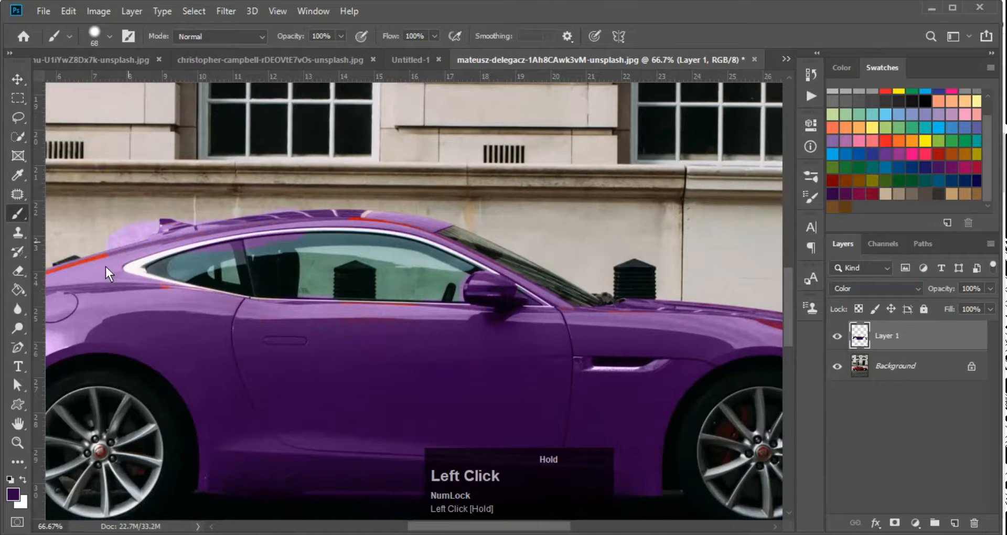
{"action": "key", "text": "ctrl+0"}
{"action": "left_click", "coordinate": [464, 342], "text": "ctrl"}
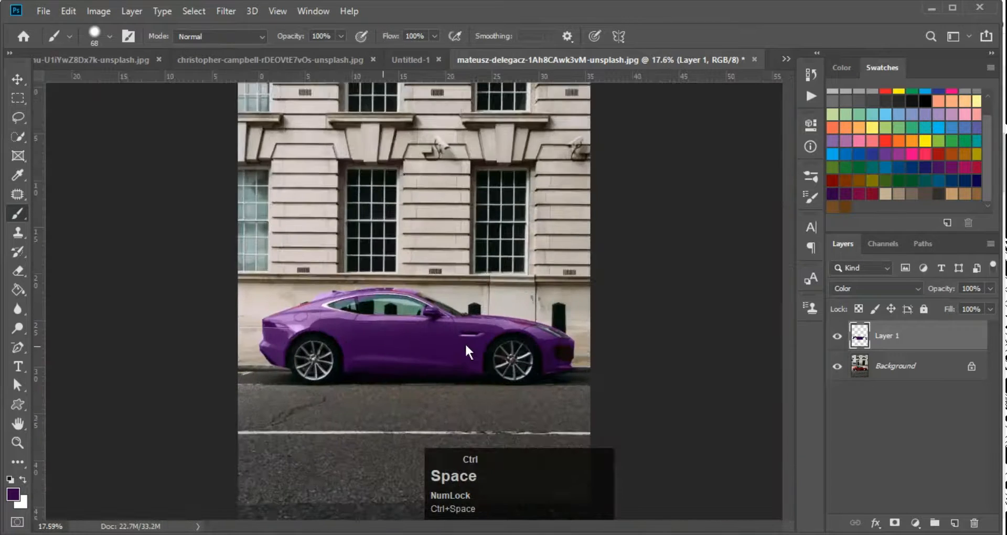
{"action": "left_click", "coordinate": [432, 349], "text": "ctrl"}
{"action": "scroll", "coordinate": [918, 156], "scroll_direction": "up", "scroll_amount": 3}
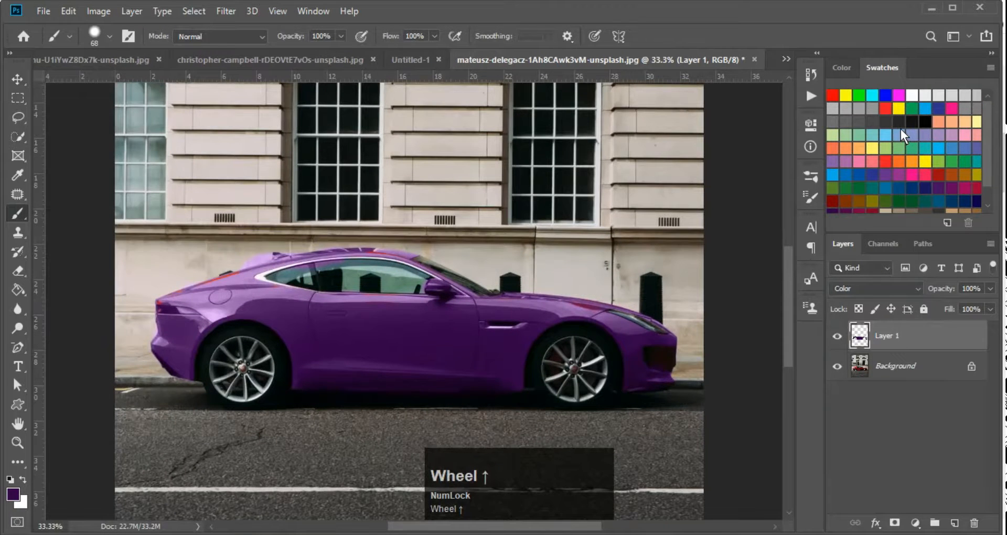
Fill Layer 1 over the car with yellow picked from the Swatches panel
{"action": "left_click", "coordinate": [900, 109]}
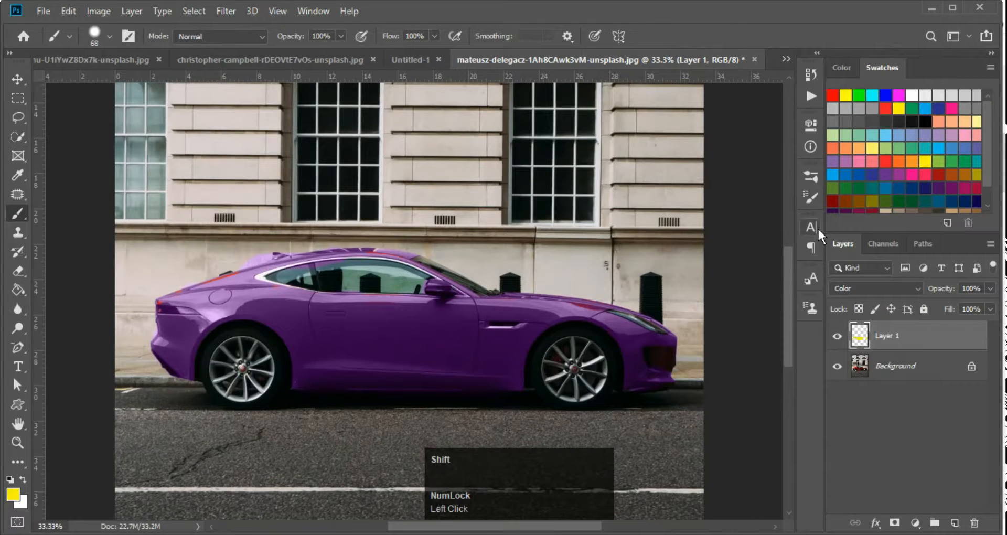
{"action": "key", "text": "shift+alt+BackSpace"}
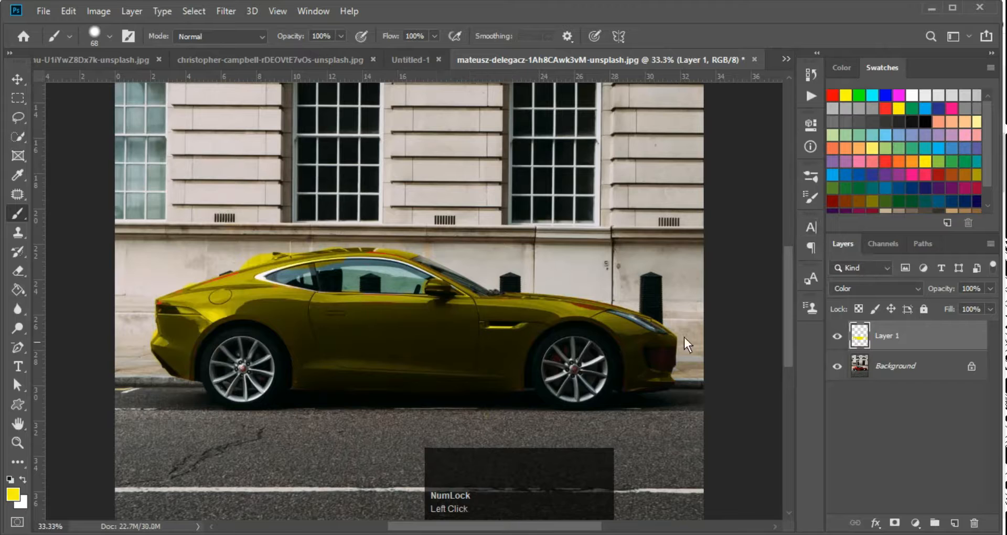
{"action": "scroll", "coordinate": [935, 172], "scroll_direction": "down", "scroll_amount": 2}
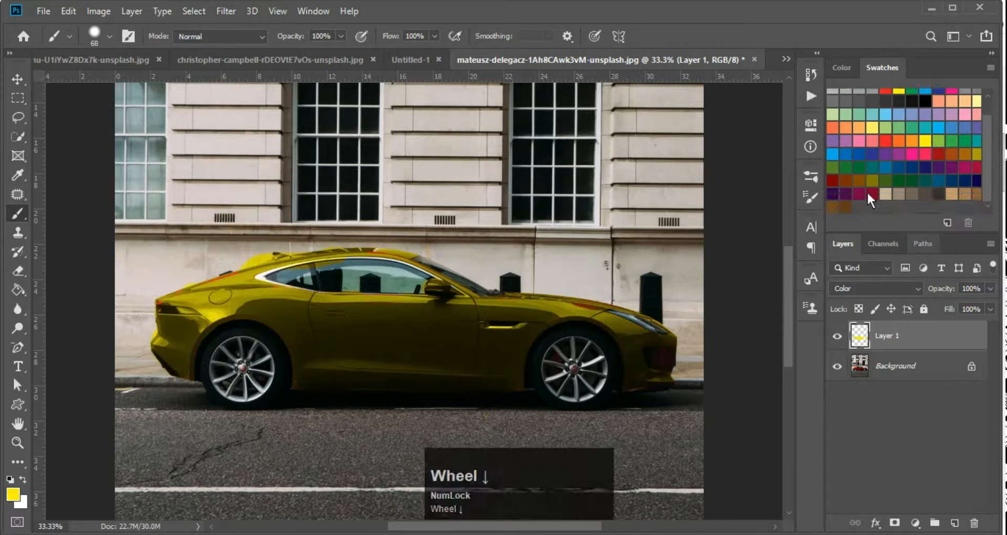
{"action": "scroll", "coordinate": [881, 130], "scroll_direction": "up", "scroll_amount": 2}
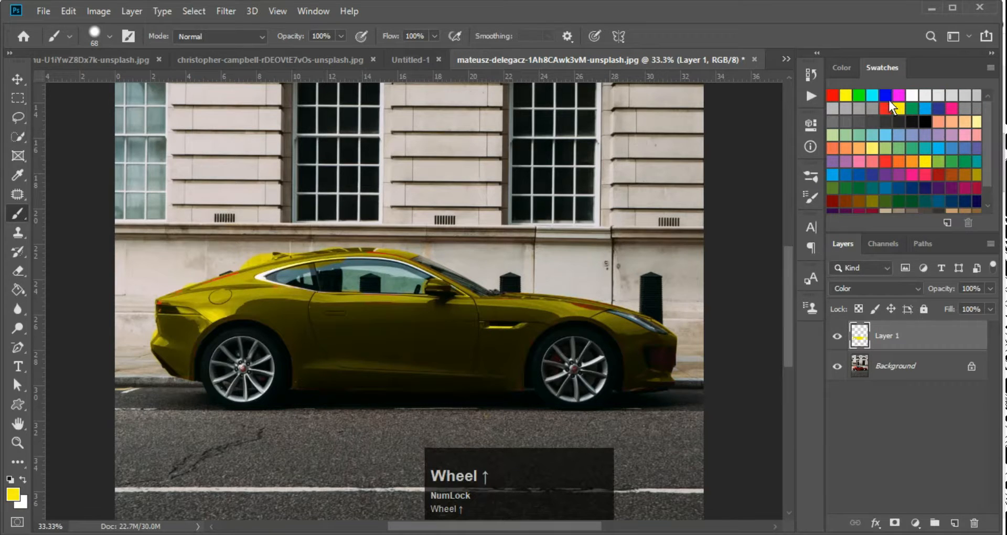
Pick green from the swatches and set Layer 1's blend mode to Color
{"action": "left_click", "coordinate": [915, 111]}
{"action": "left_click", "coordinate": [449, 374], "text": "ctrl"}
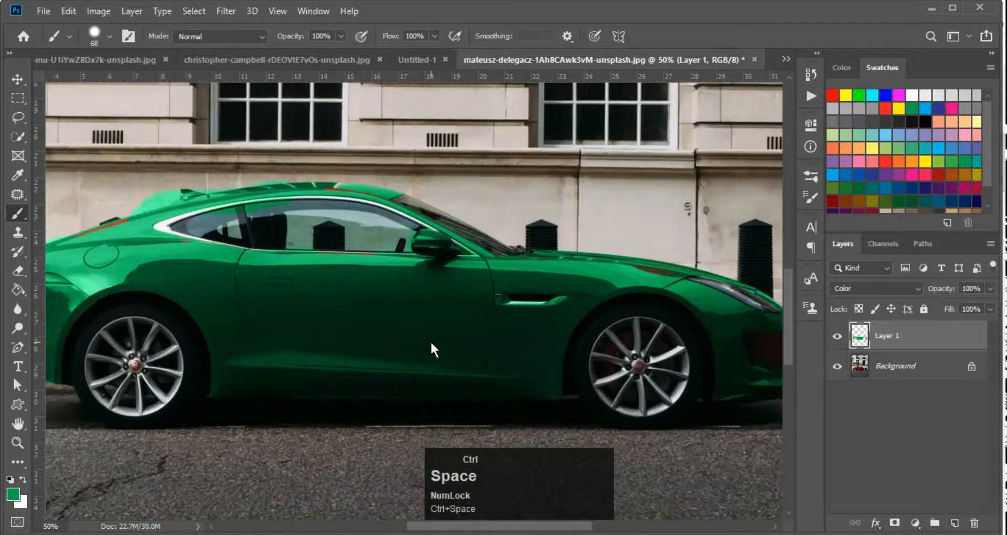
{"action": "scroll", "coordinate": [431, 343], "scroll_direction": "up", "scroll_amount": 3}
{"action": "scroll", "coordinate": [431, 343], "scroll_direction": "down", "scroll_amount": 3}
{"action": "left_click", "coordinate": [885, 281]}
{"action": "left_click", "coordinate": [886, 286]}
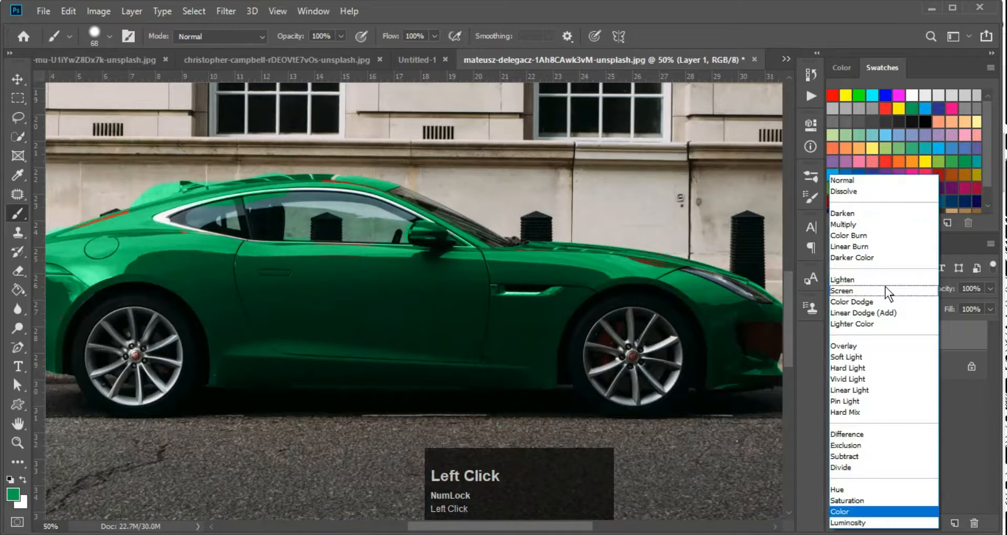
{"action": "left_click", "coordinate": [841, 511]}
Pick light blue as the foreground colour and zoom out to the whole car photo
{"action": "scroll", "coordinate": [467, 261], "scroll_direction": "down", "scroll_amount": 2}
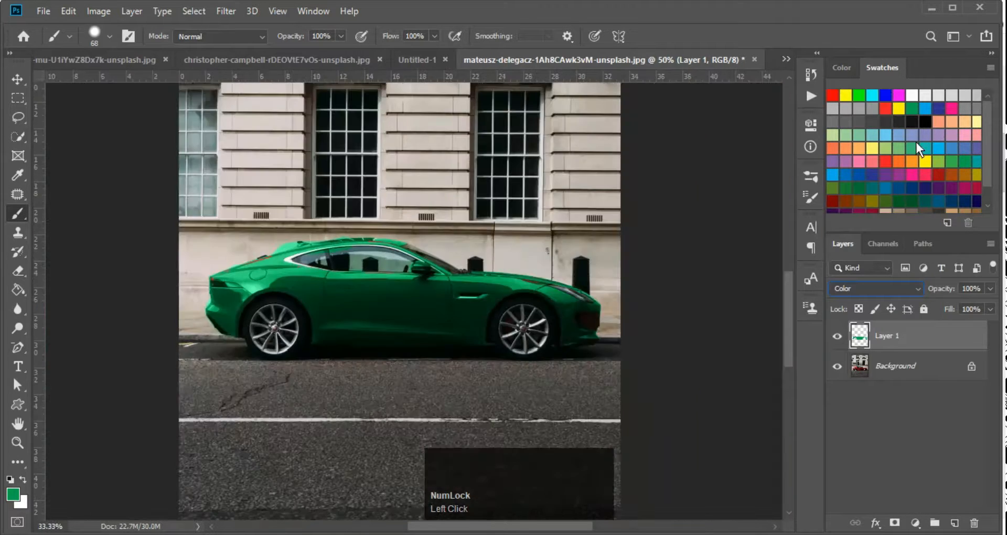
{"action": "scroll", "coordinate": [887, 182], "scroll_direction": "down", "scroll_amount": 1}
{"action": "left_click", "coordinate": [834, 153]}
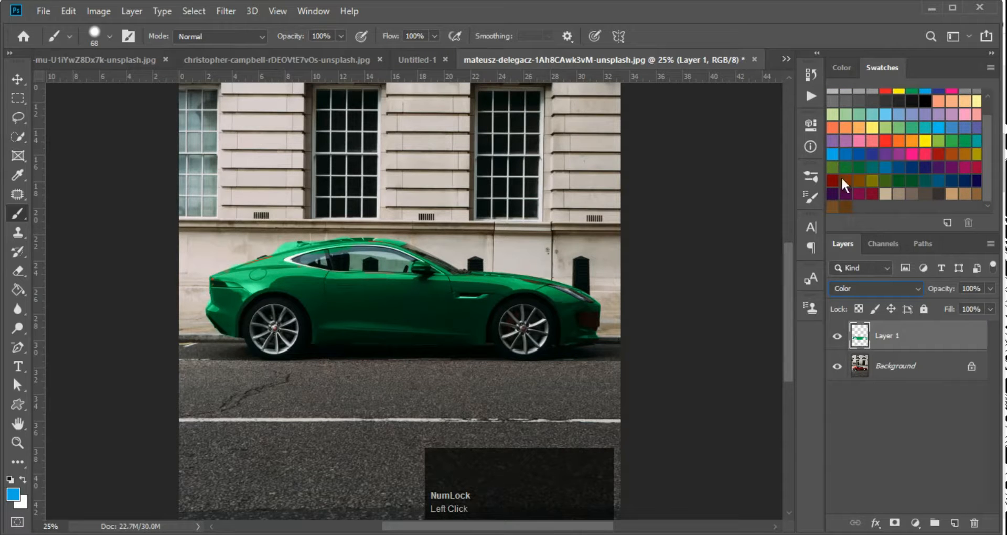
{"action": "left_click", "coordinate": [832, 153]}
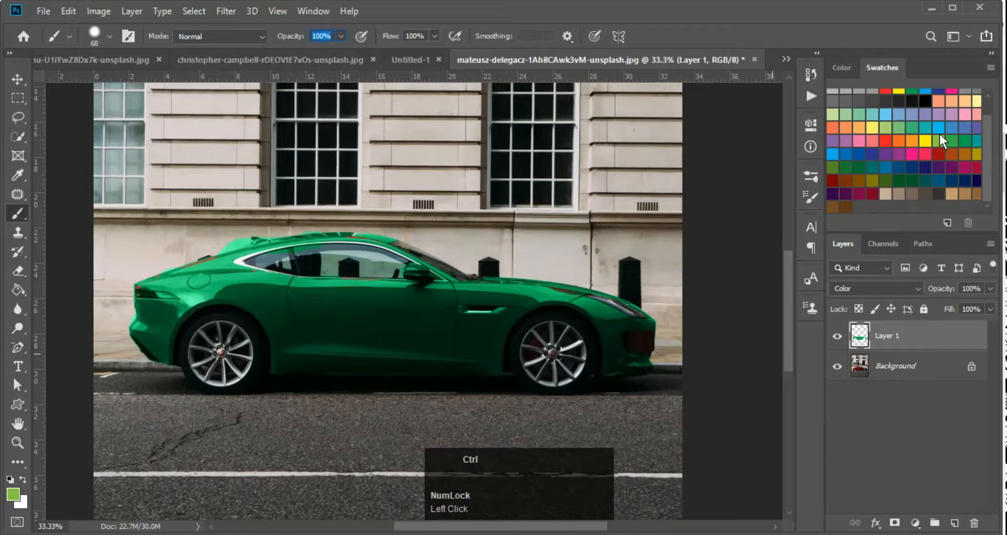
{"action": "key", "text": "ctrl+minus"}
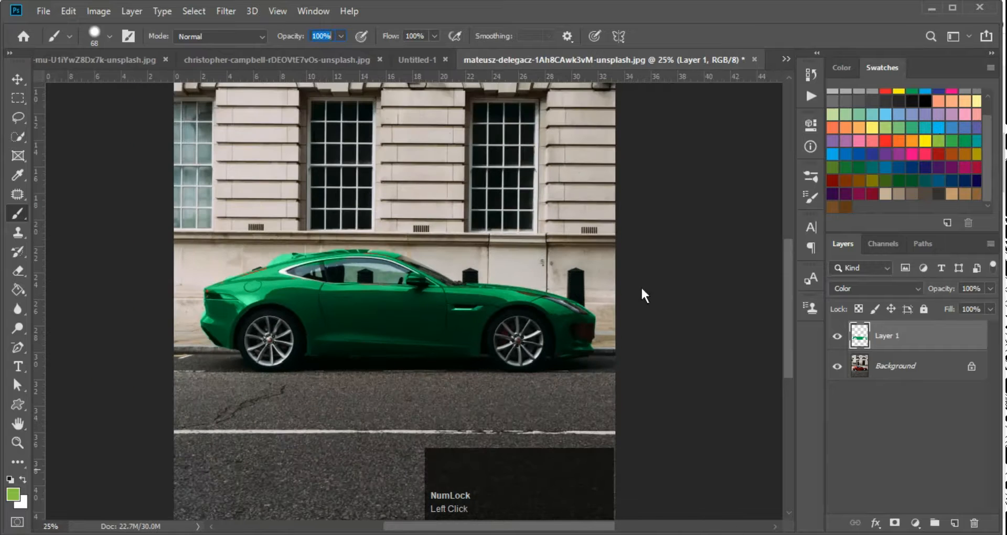
{"action": "key", "text": "ctrl+shift+Tab"}
{"action": "key", "text": "ctrl+shift+Tab"}
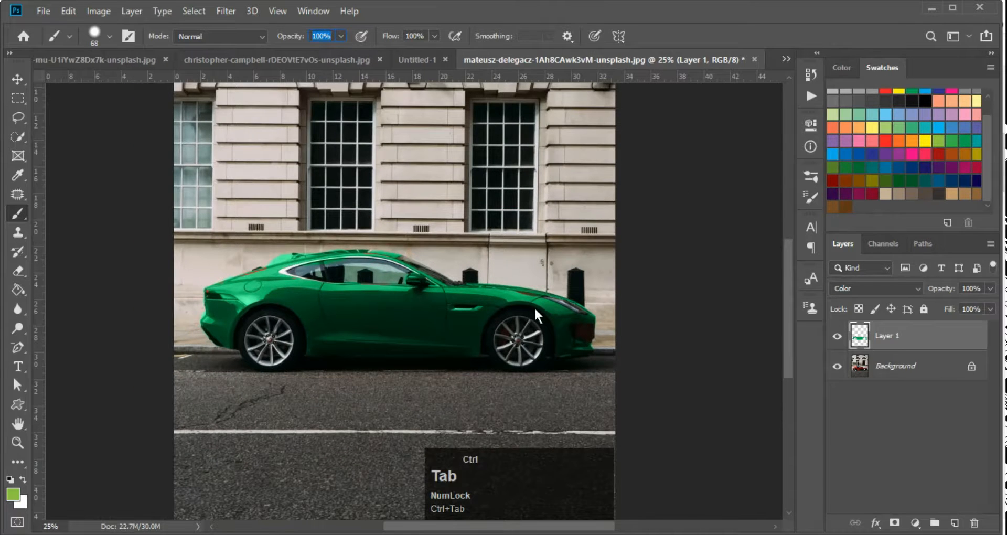
Select the entire mandala image and paste it into the seascape document as a new layer
{"action": "key", "text": "ctrl+Tab"}
{"action": "key", "text": "ctrl+a"}
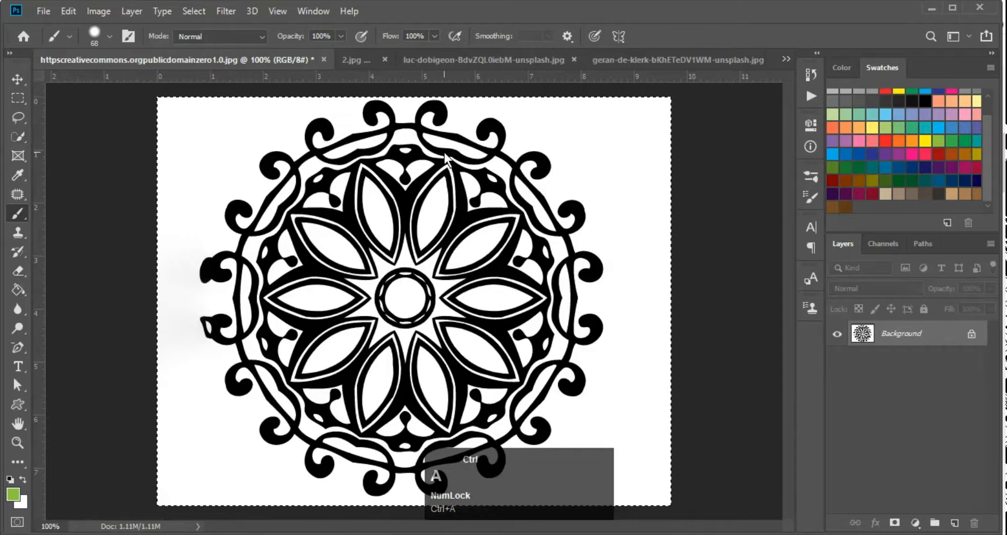
{"action": "key", "text": "ctrl+Tab"}
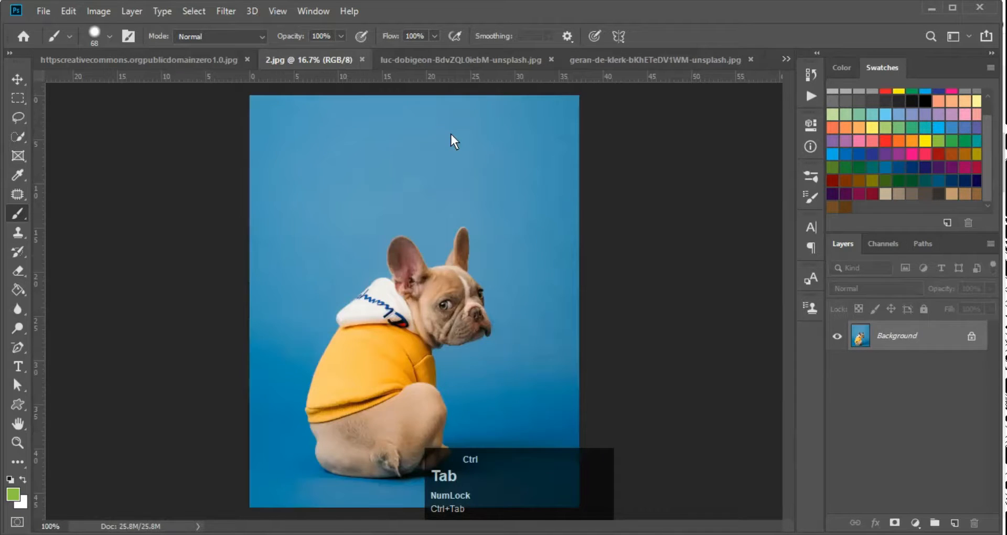
{"action": "key", "text": "ctrl+Tab"}
{"action": "key", "text": "ctrl+Tab"}
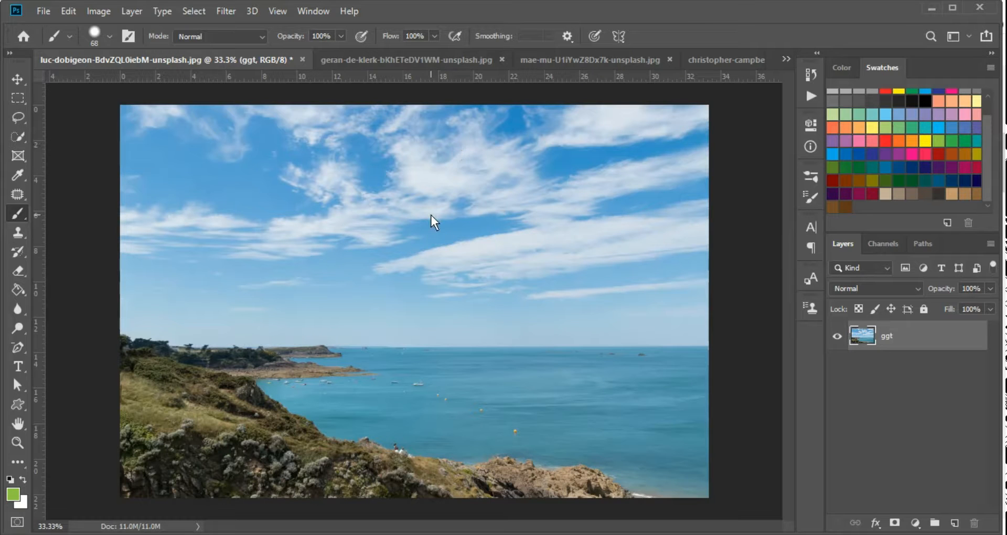
{"action": "key", "text": "ctrl+shift+Tab"}
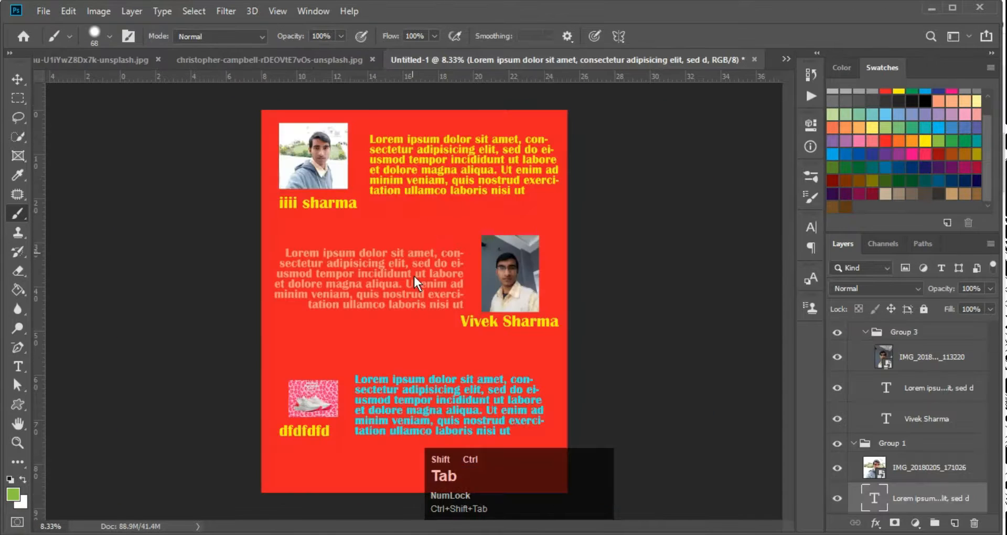
{"action": "key", "text": "ctrl+Tab"}
{"action": "key", "text": "ctrl+v"}
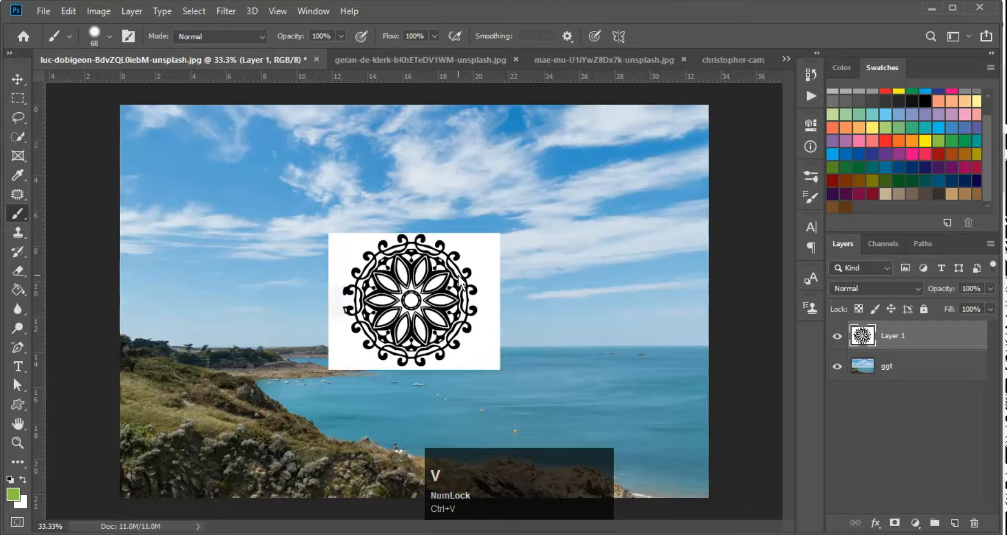
Move the mandala up, enlarge it with Free Transform, and nudge it lower over the sky
{"action": "key", "text": "v"}
{"action": "left_click_drag", "start_coordinate": [415, 266], "coordinate": [459, 225]}
{"action": "key", "text": "ctrl+space"}
{"action": "left_click", "coordinate": [446, 235], "text": "ctrl"}
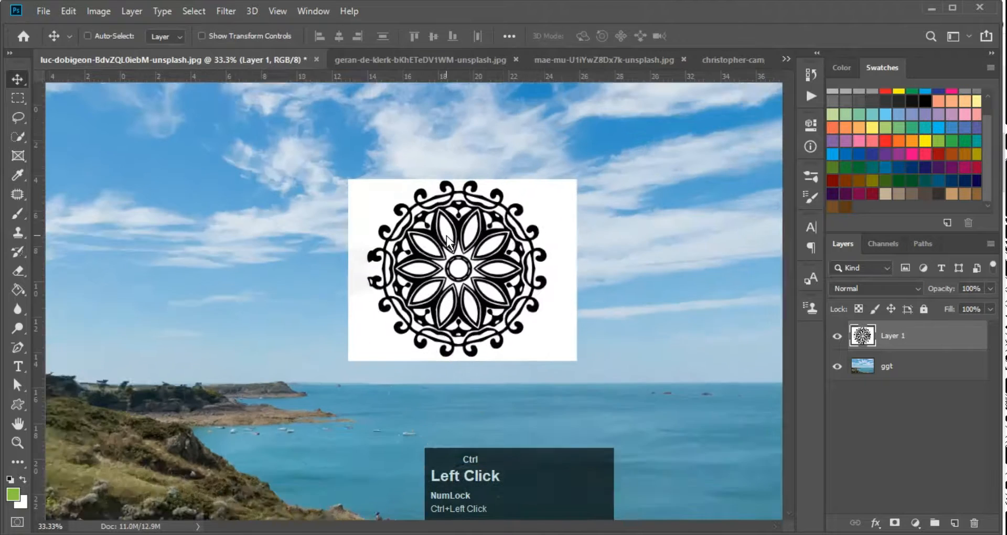
{"action": "key", "text": "v"}
{"action": "key", "text": "ctrl+t"}
{"action": "left_click", "coordinate": [596, 169]}
{"action": "left_click_drag", "start_coordinate": [597, 170], "coordinate": [714, 101]}
{"action": "key", "text": "Return"}
{"action": "left_click", "coordinate": [626, 193]}
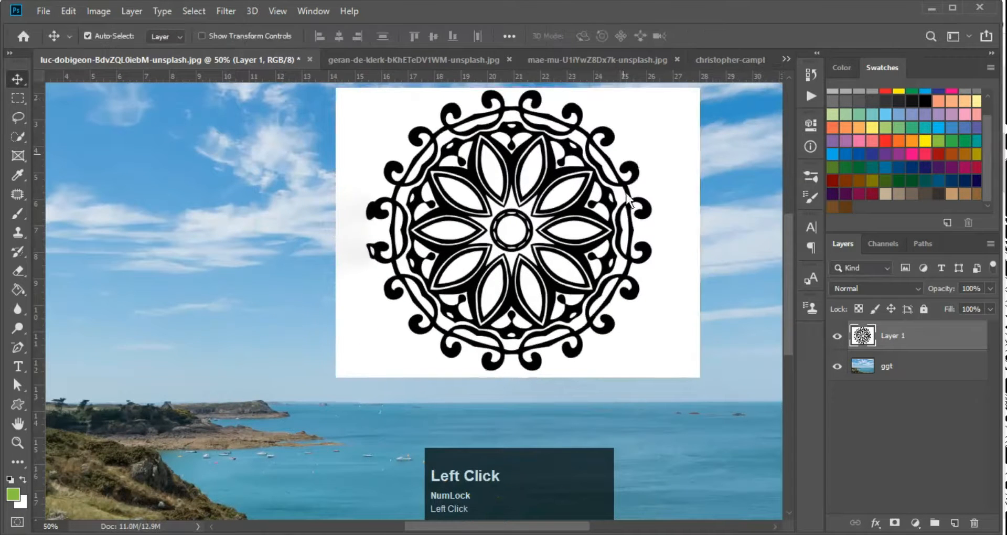
{"action": "left_click_drag", "start_coordinate": [627, 193], "coordinate": [622, 207]}
{"action": "key", "text": "ctrl+minus"}
{"action": "left_click", "coordinate": [590, 219], "text": "ctrl"}
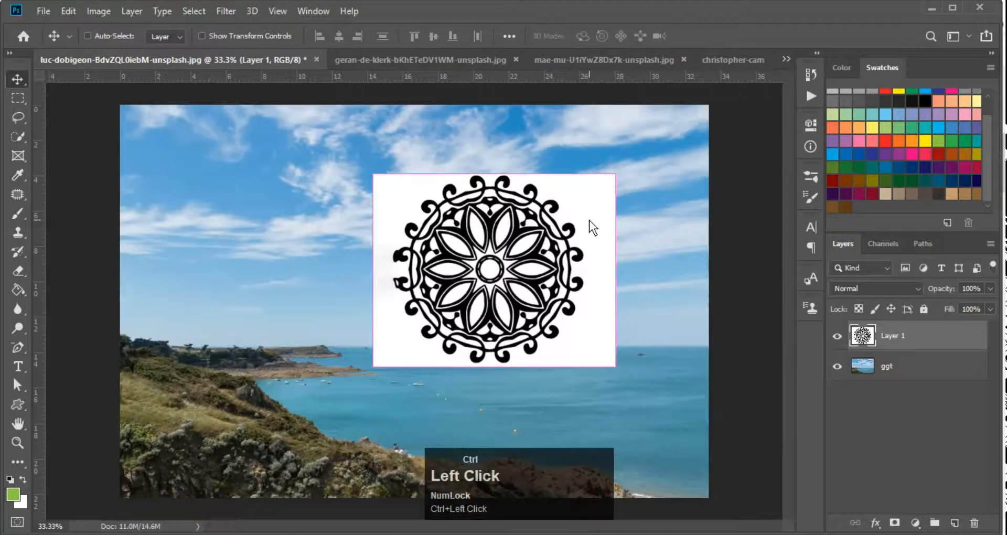
Try Darken blending on the mandala layer, then undo it to keep Normal
{"action": "key", "text": "F10"}
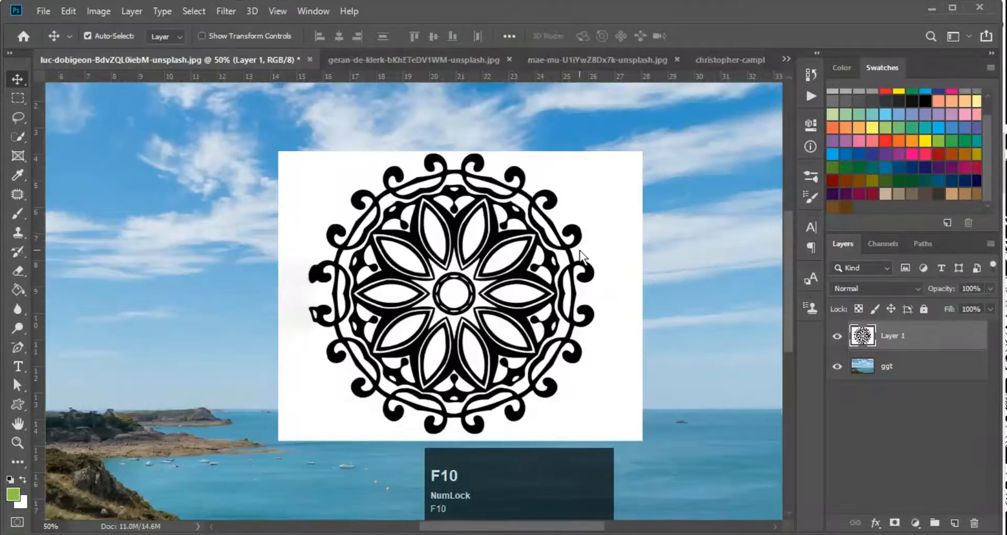
{"action": "left_click", "coordinate": [870, 285]}
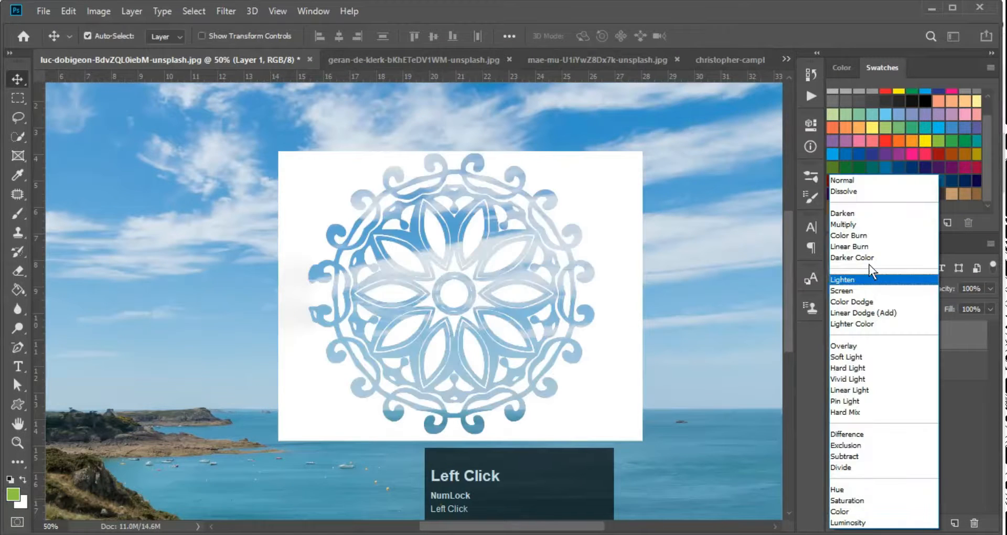
{"action": "left_click", "coordinate": [399, 230]}
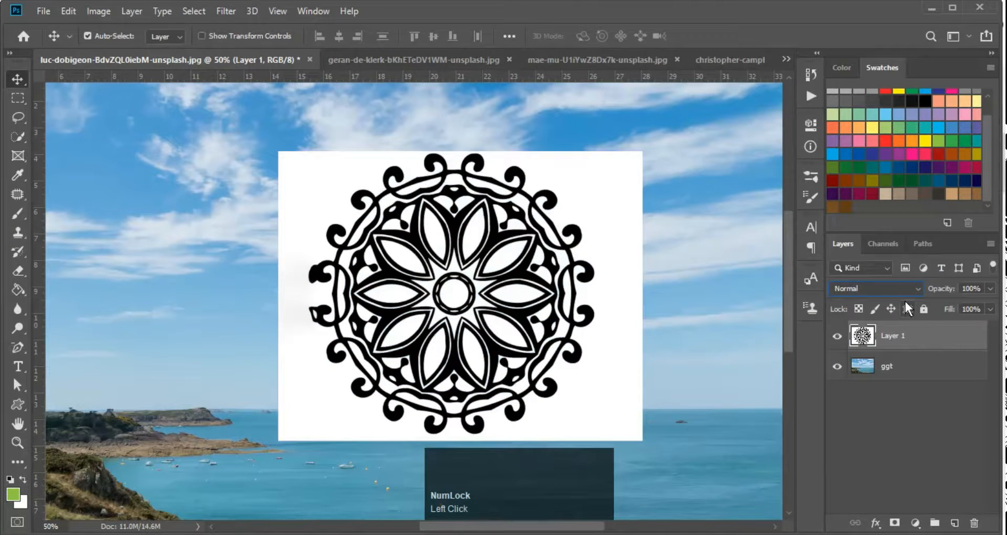
{"action": "left_click", "coordinate": [877, 283]}
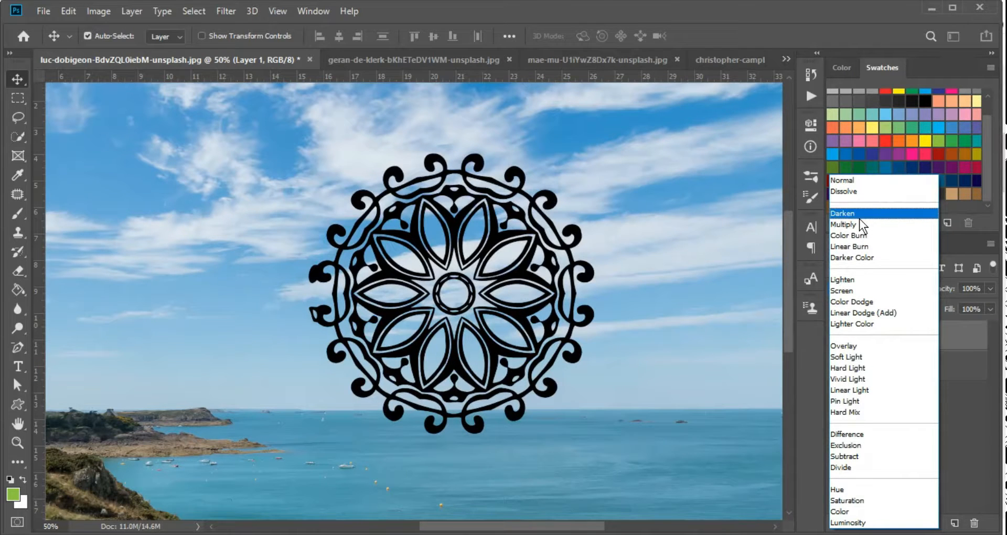
{"action": "left_click", "coordinate": [858, 216]}
{"action": "key", "text": "ctrl+minus"}
{"action": "key", "text": "ctrl+minus"}
{"action": "key", "text": "ctrl+minus"}
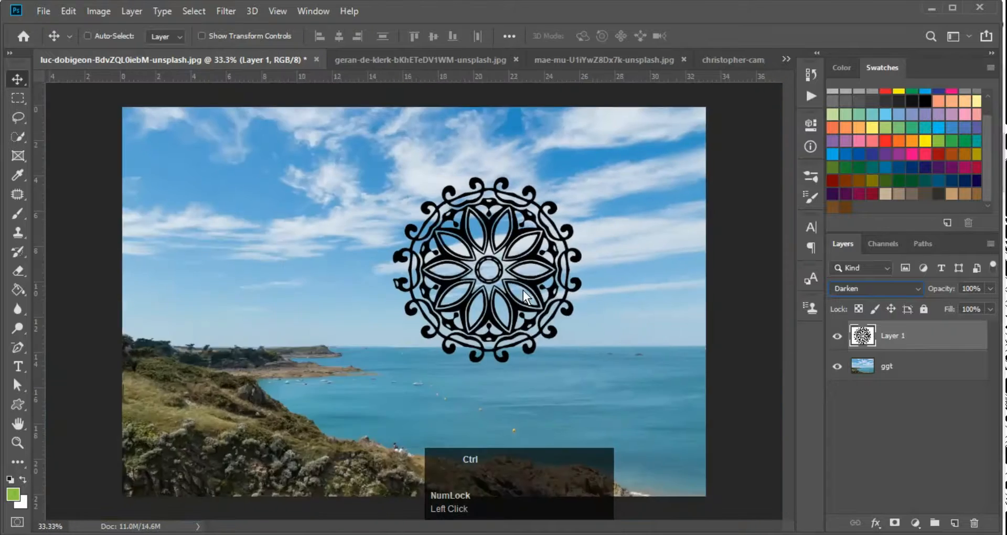
{"action": "left_click", "coordinate": [521, 290], "text": "ctrl"}
{"action": "key", "text": "ctrl+plus"}
{"action": "key", "text": "ctrl+plus"}
{"action": "key", "text": "ctrl+z"}
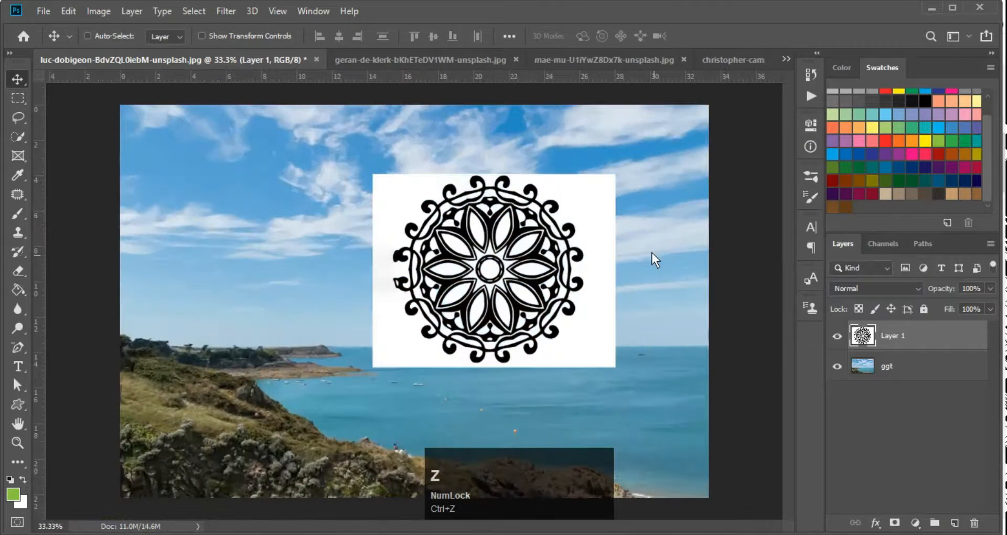
{"action": "left_click", "coordinate": [532, 235], "text": "ctrl"}
Magic Wand the white area around the mandala, delete it, then undo the deletion
{"action": "key", "text": "w"}
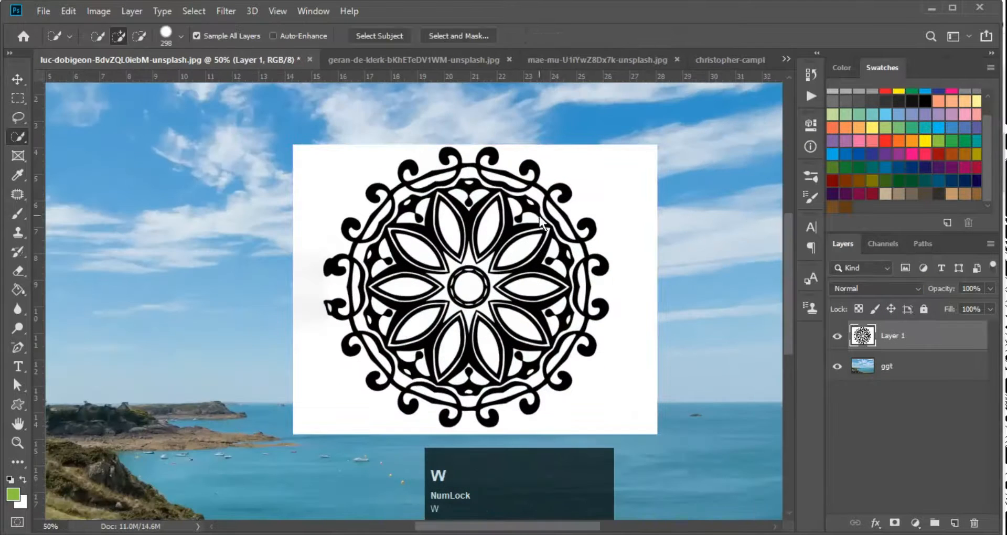
{"action": "right_click", "coordinate": [598, 195], "text": "alt"}
{"action": "key", "text": "shift+w"}
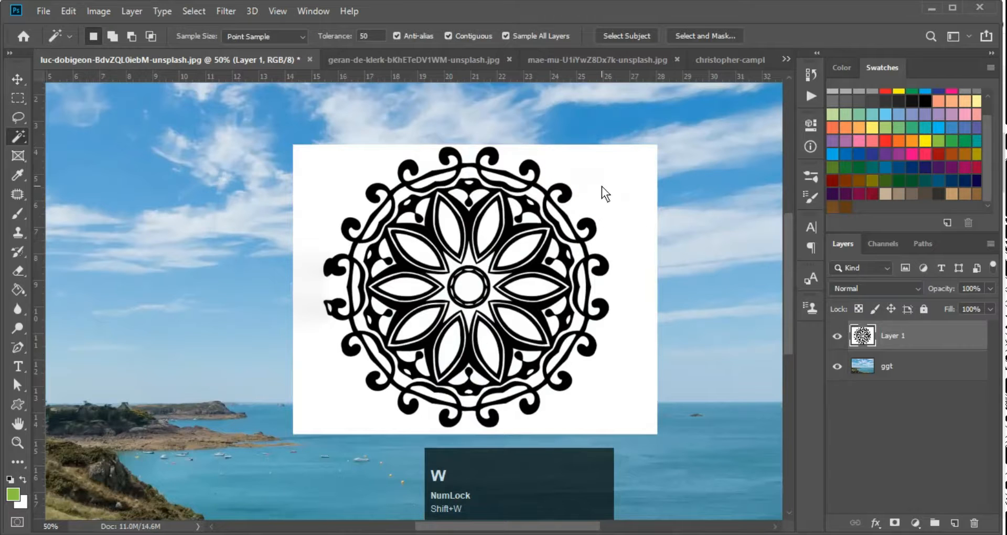
{"action": "left_click", "coordinate": [602, 187]}
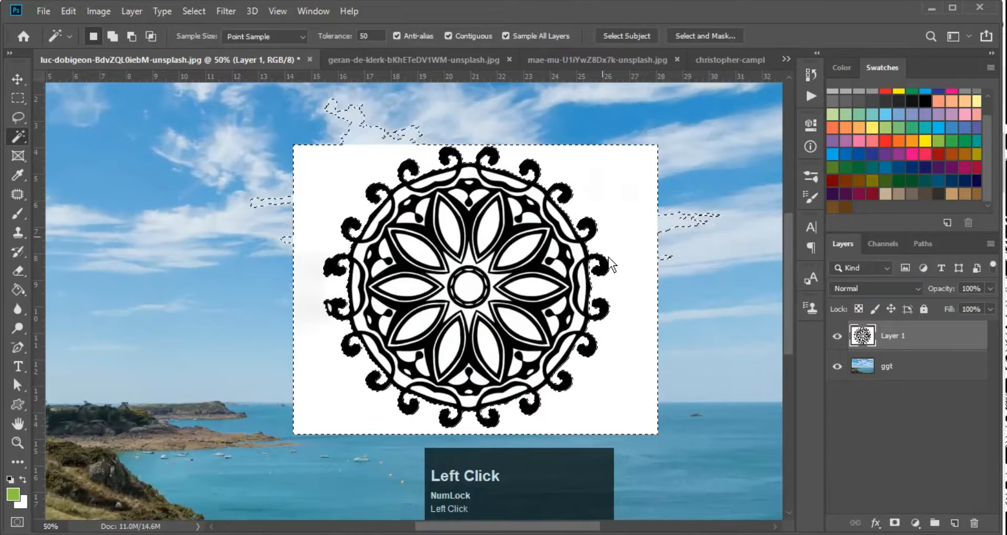
{"action": "left_click", "coordinate": [837, 366]}
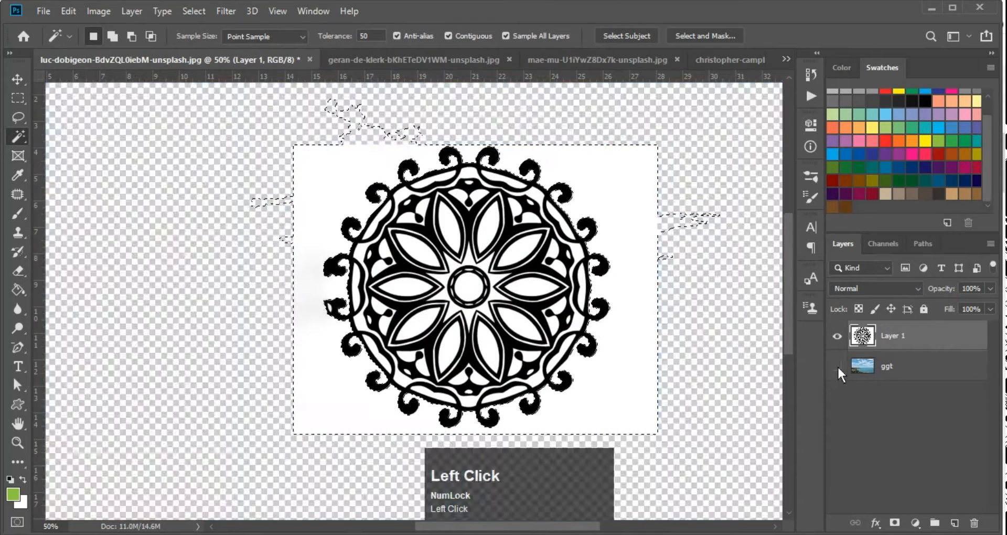
{"action": "key", "text": "Delete"}
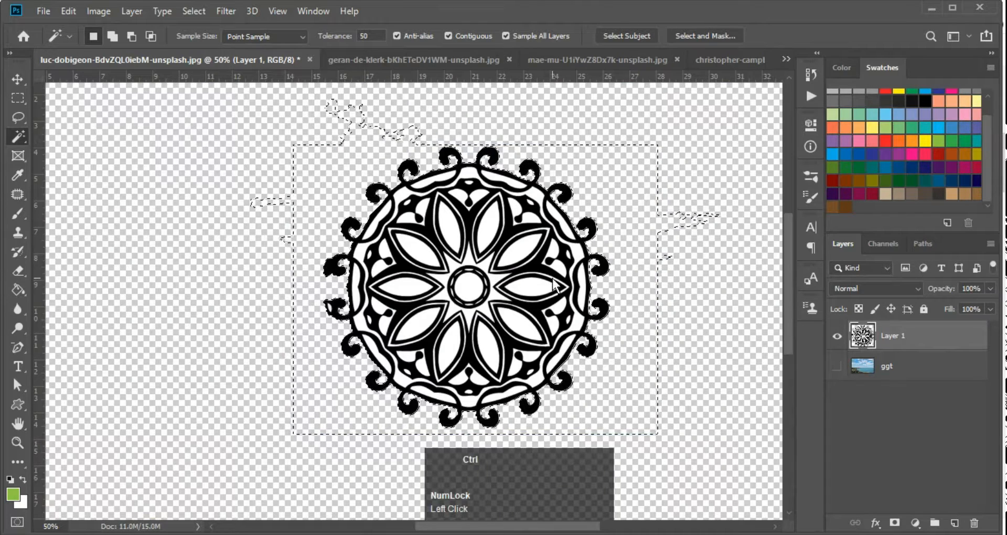
{"action": "key", "text": "ctrl+z"}
Select the white petals and centre circle, trial-delete them, undo, deselect, and show the ggt layer
{"action": "left_click", "coordinate": [494, 267], "text": "ctrl"}
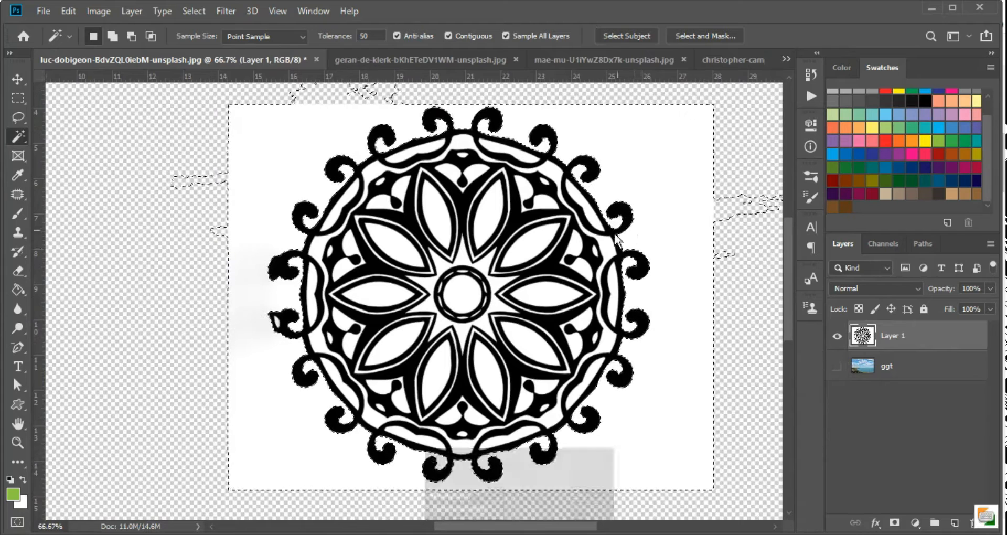
{"action": "left_click", "coordinate": [533, 240], "text": "shift"}
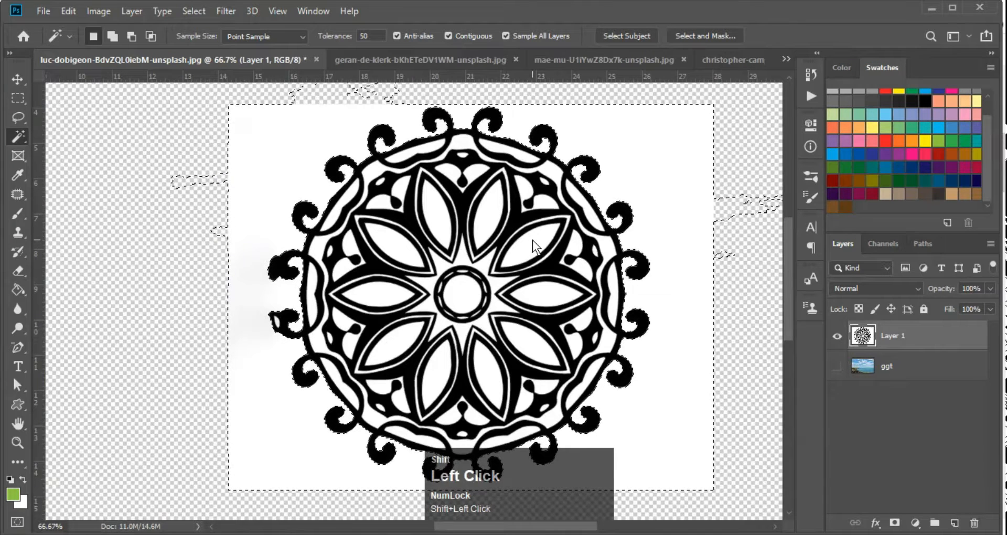
{"action": "left_click", "coordinate": [543, 290], "text": "shift"}
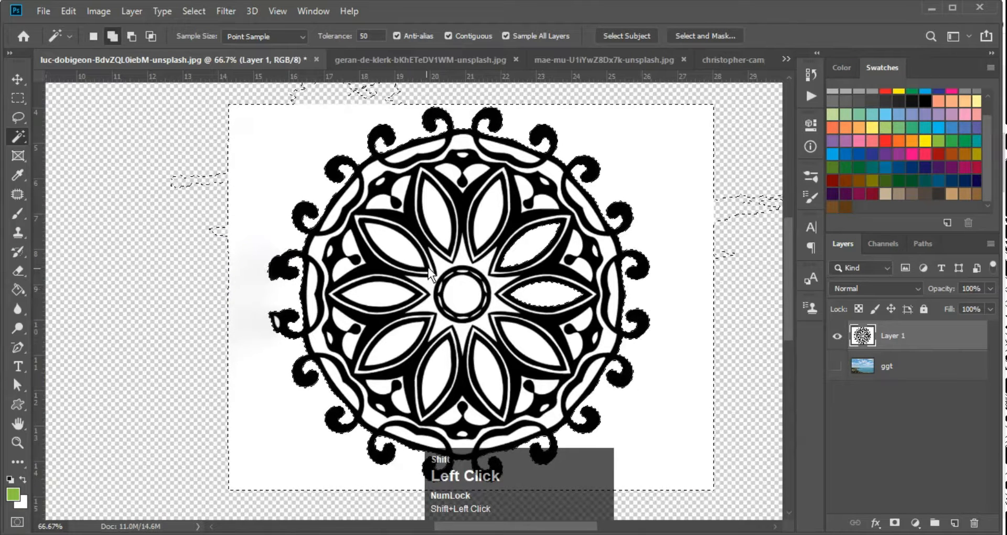
{"action": "left_click", "coordinate": [441, 193], "text": "shift"}
{"action": "left_click", "coordinate": [384, 250], "text": "shift"}
{"action": "left_click", "coordinate": [380, 304], "text": "shift"}
{"action": "left_click", "coordinate": [462, 301], "text": "shift"}
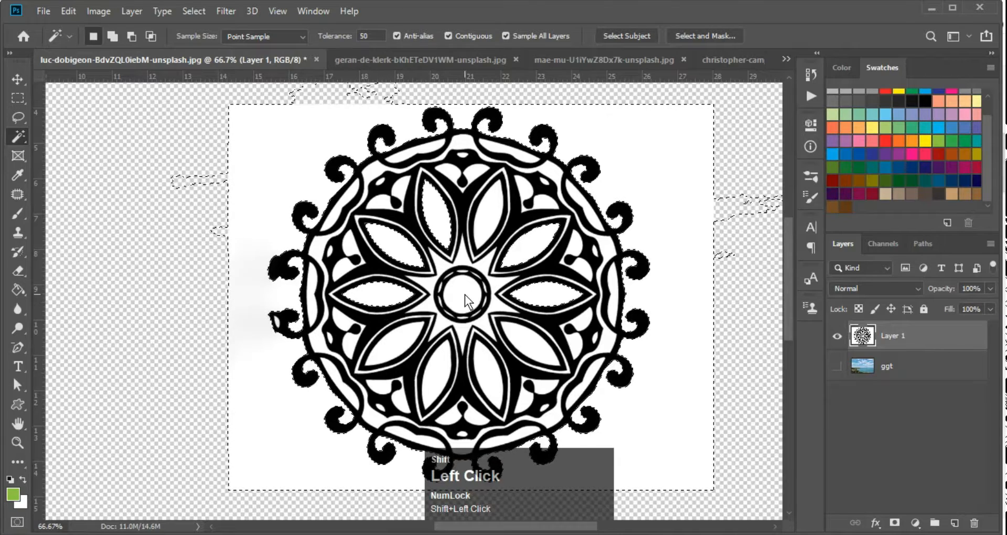
{"action": "key", "text": "Delete"}
{"action": "key", "text": "ctrl+d"}
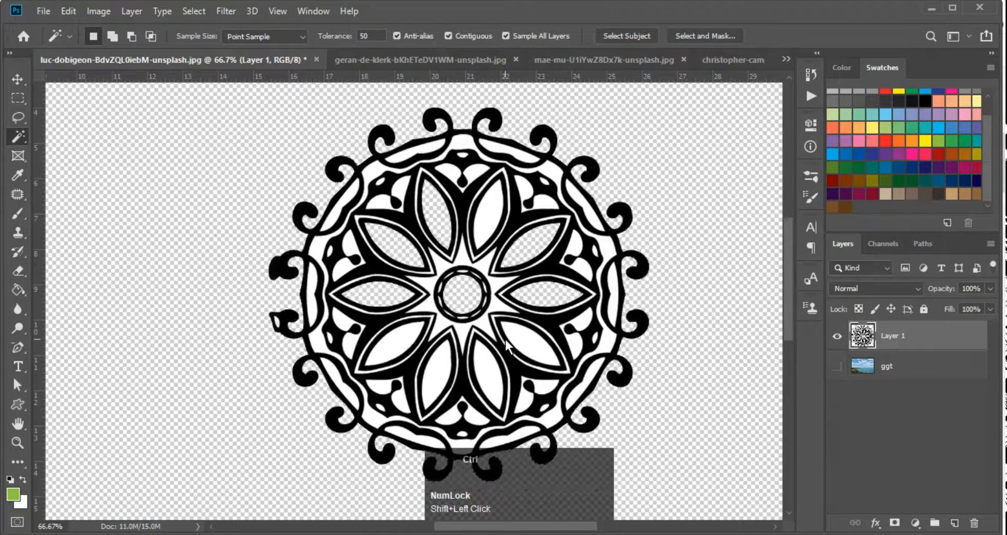
{"action": "key", "text": "ctrl+minus"}
{"action": "key", "text": "ctrl+z"}
{"action": "key", "text": "ctrl+z"}
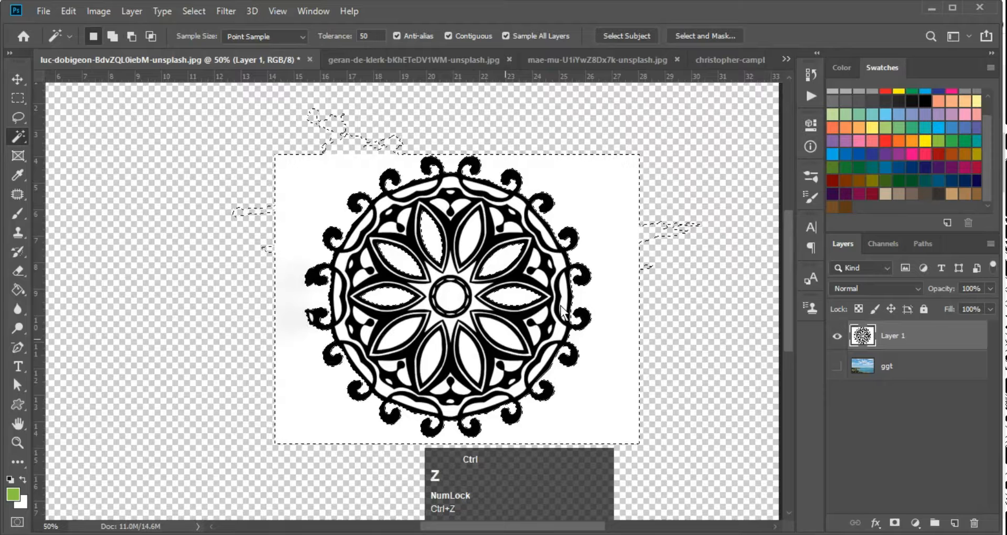
{"action": "key", "text": "ctrl+d"}
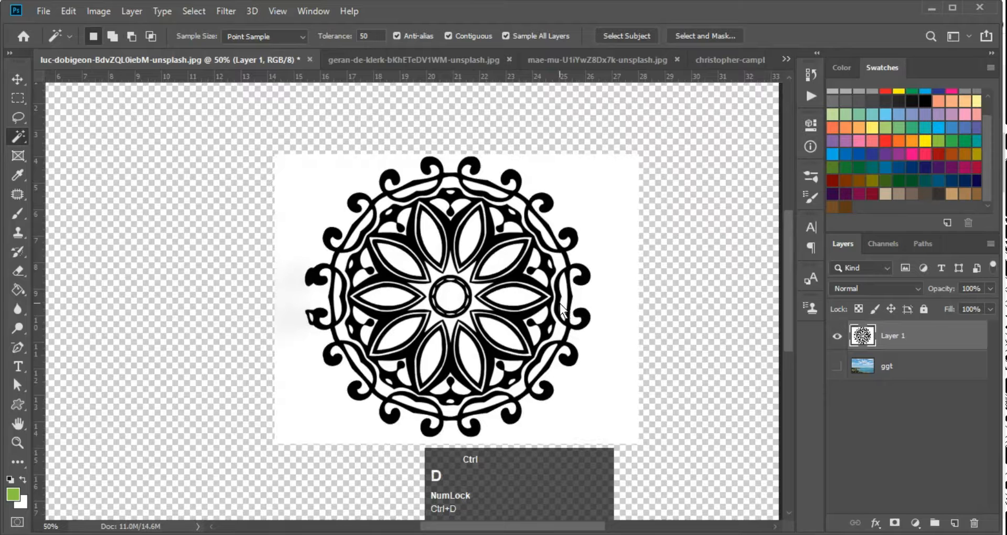
{"action": "left_click", "coordinate": [837, 367]}
Set Layer 1 to Multiply blending and zoom in around the mandala
{"action": "key", "text": "v"}
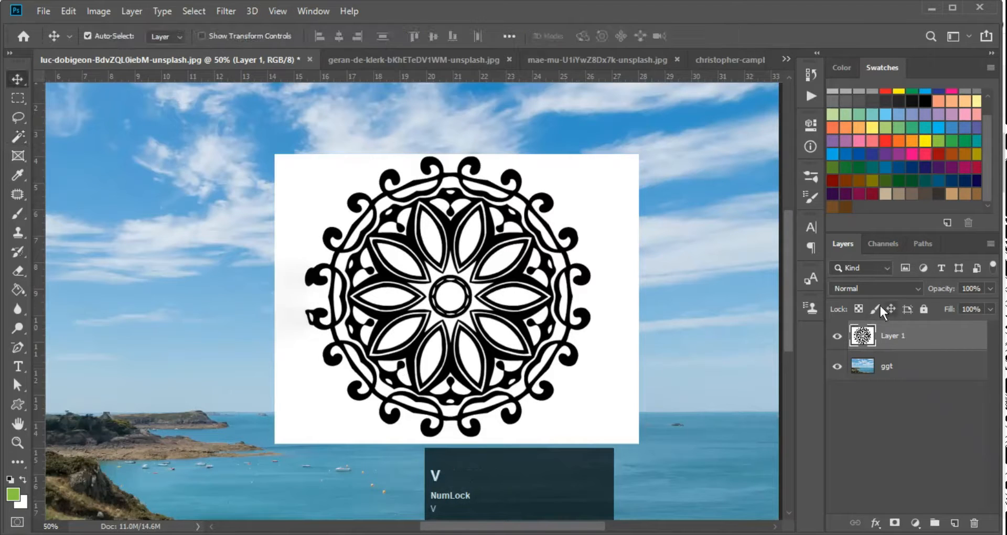
{"action": "left_click", "coordinate": [865, 290]}
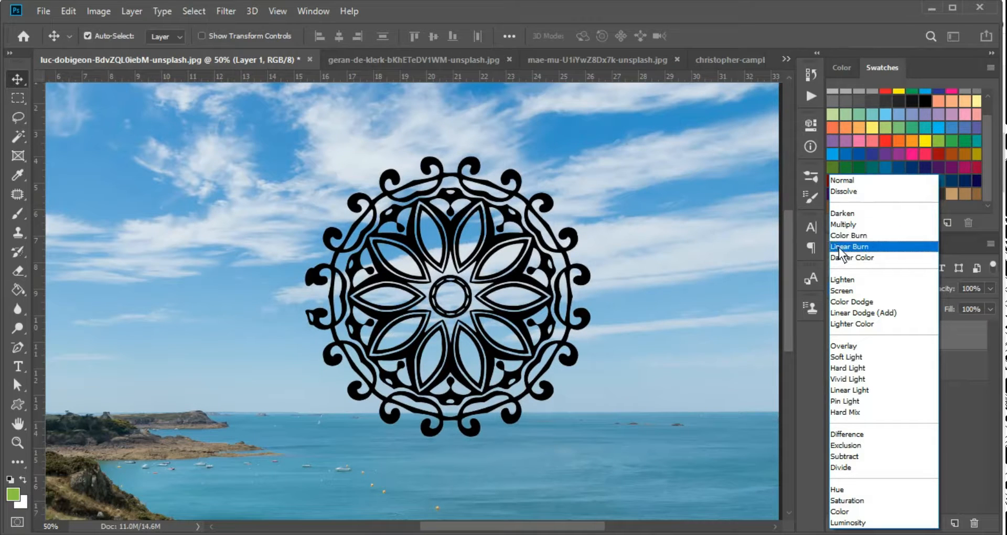
{"action": "left_click", "coordinate": [848, 224]}
{"action": "key", "text": "ctrl+minus"}
{"action": "left_click", "coordinate": [502, 232], "text": "ctrl"}
{"action": "left_click", "coordinate": [492, 262], "text": "ctrl"}
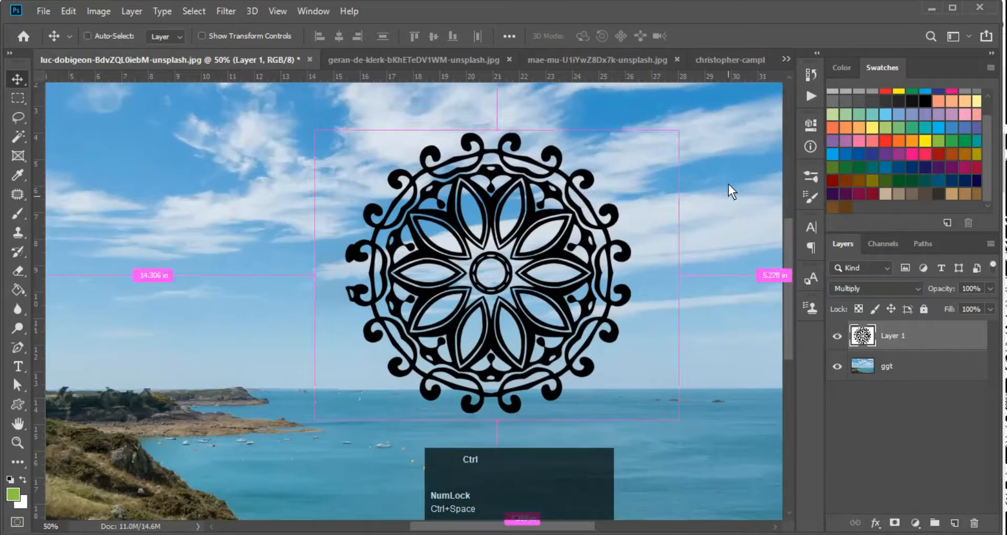
{"action": "key", "text": "ctrl+minus"}
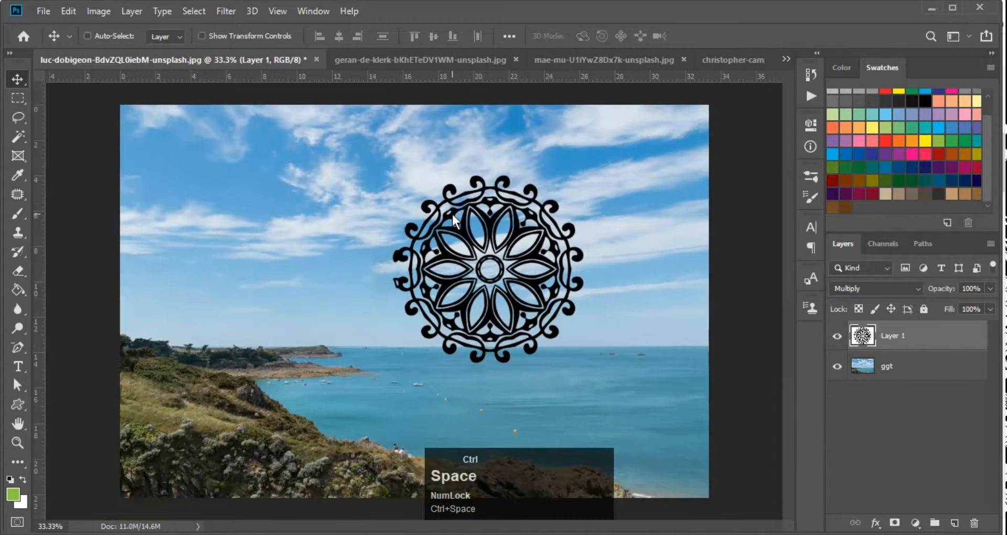
{"action": "left_click", "coordinate": [452, 214], "text": "ctrl"}
Switch Layer 1 to Darken blending so the white background drops out over the sky
{"action": "left_click", "coordinate": [848, 285]}
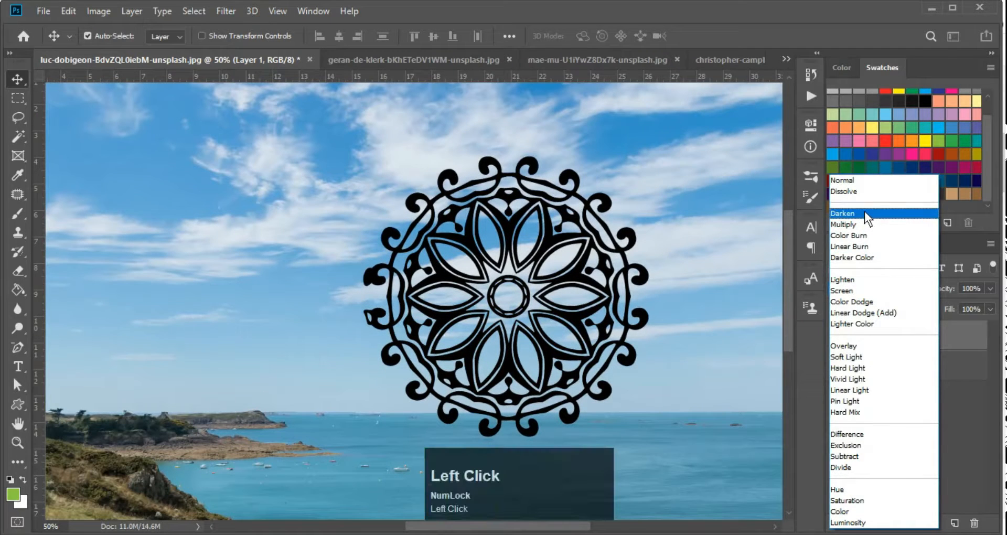
{"action": "left_click", "coordinate": [865, 213]}
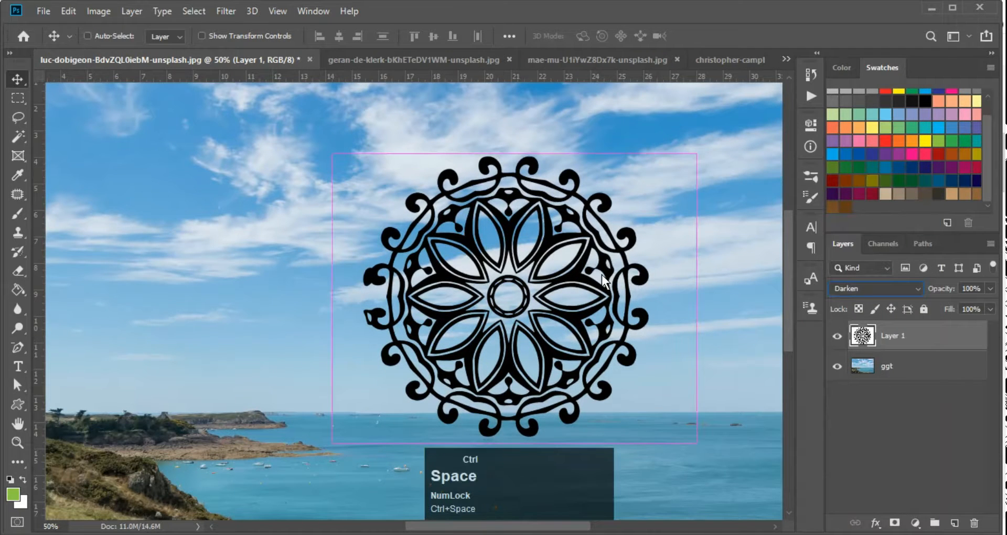
{"action": "key", "text": "ctrl+plus"}
{"action": "key", "text": "ctrl+minus"}
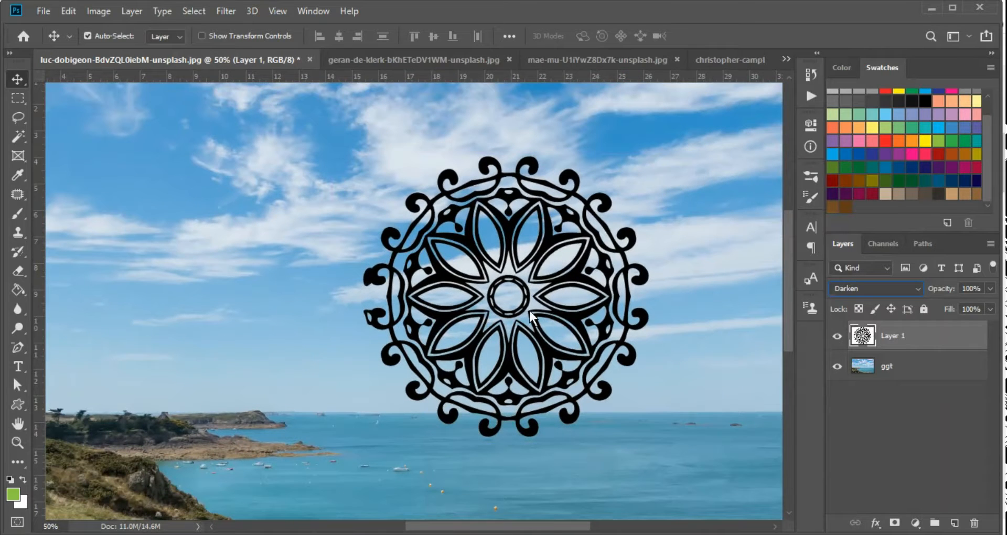
{"action": "key", "text": "ctrl+space"}
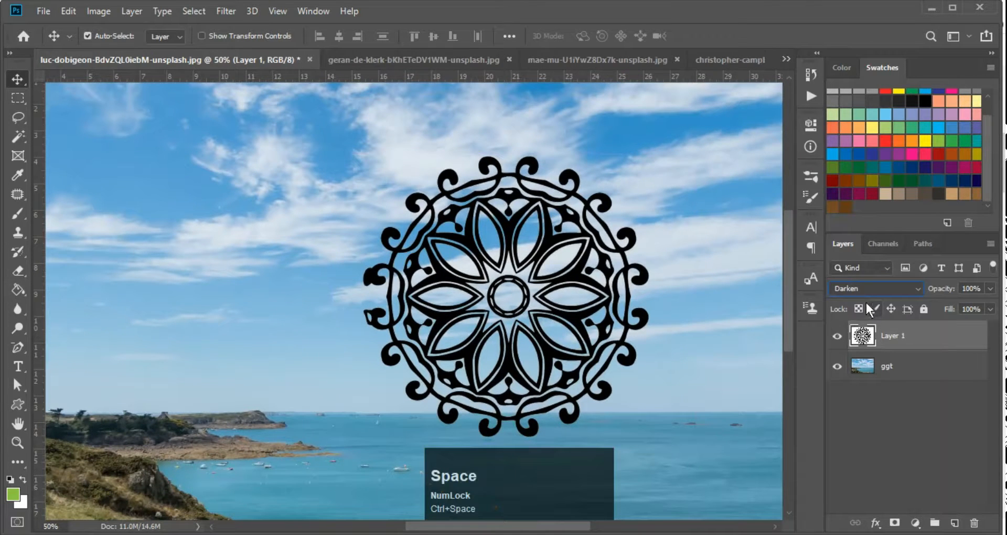
{"action": "left_click", "coordinate": [851, 283]}
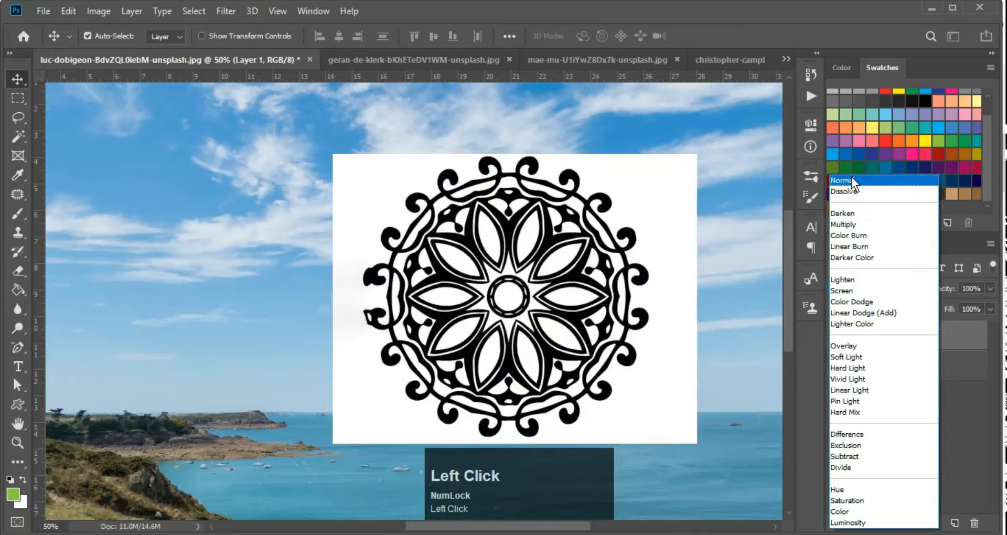
Return Layer 1 to Normal blending and toggle its colour inversion with Ctrl+I
{"action": "left_click", "coordinate": [852, 178]}
{"action": "key", "text": "ctrl"}
{"action": "key", "text": "ctrl+i"}
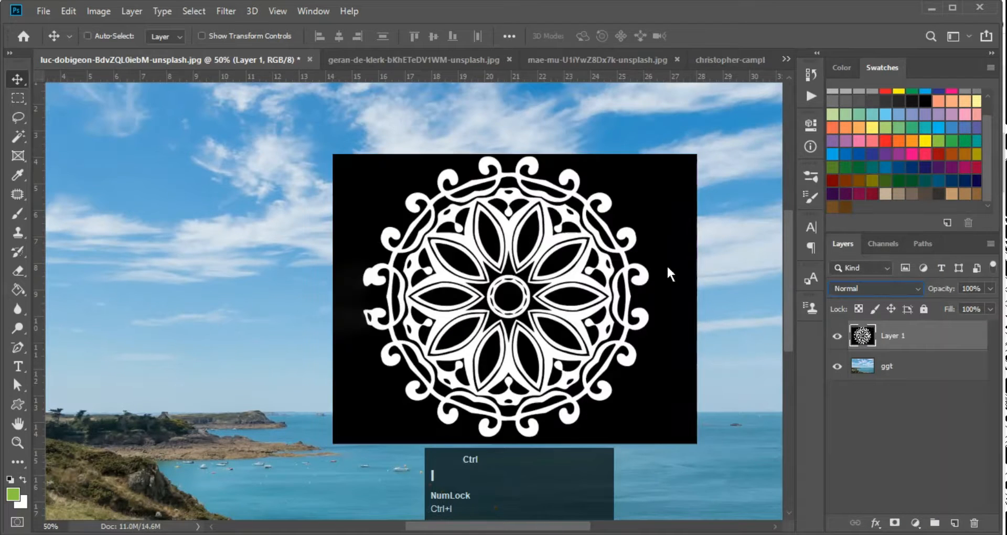
{"action": "key", "text": "ctrl+i"}
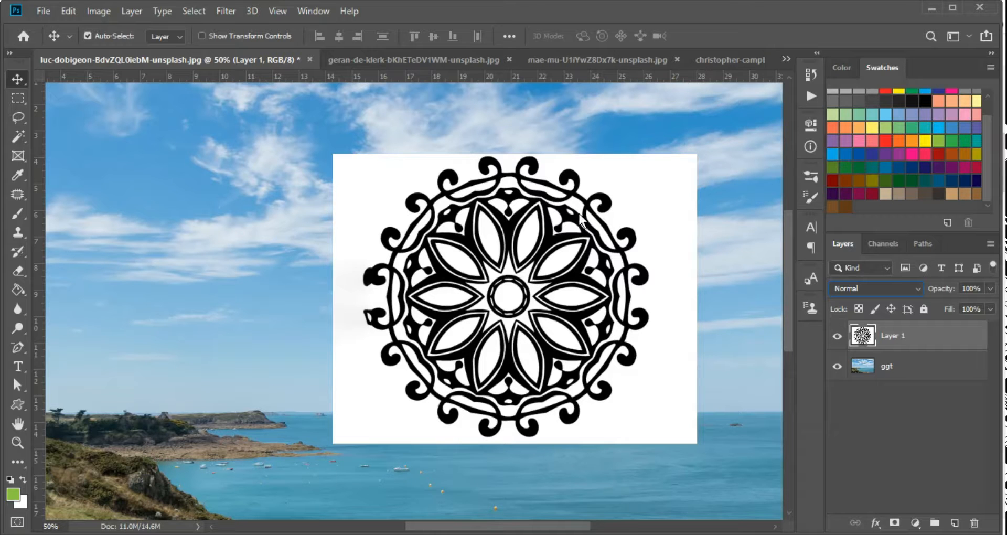
{"action": "key", "text": "ctrl+i"}
{"action": "key", "text": "ctrl+i"}
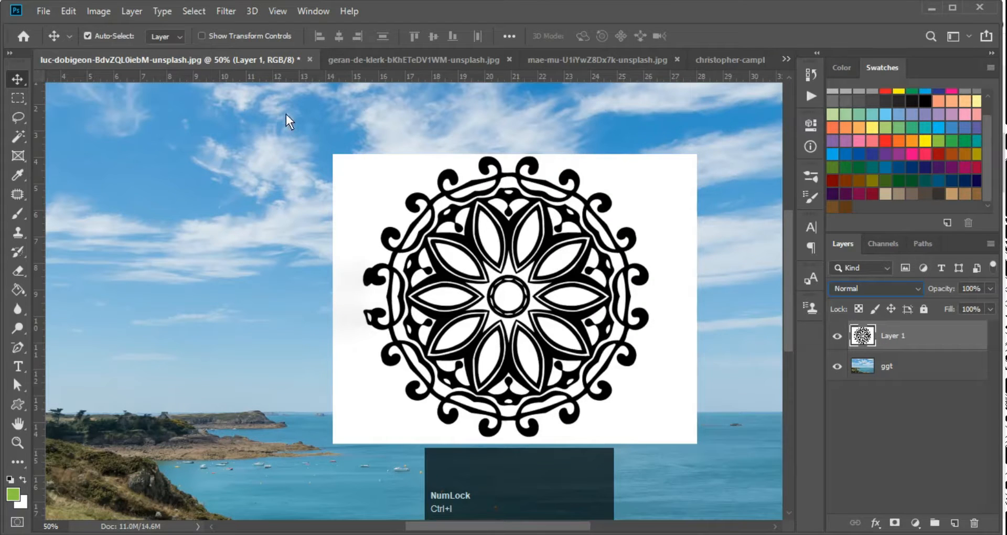
Browse the Image > Adjustments menu without applying anything, then try Ctrl+Shift+I
{"action": "left_click", "coordinate": [102, 9]}
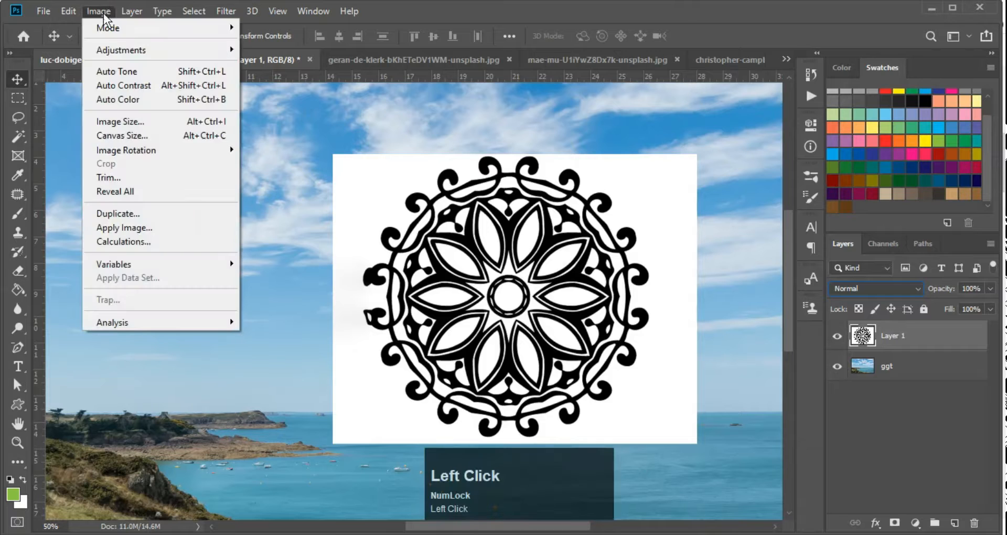
{"action": "mouse_move", "coordinate": [116, 53]}
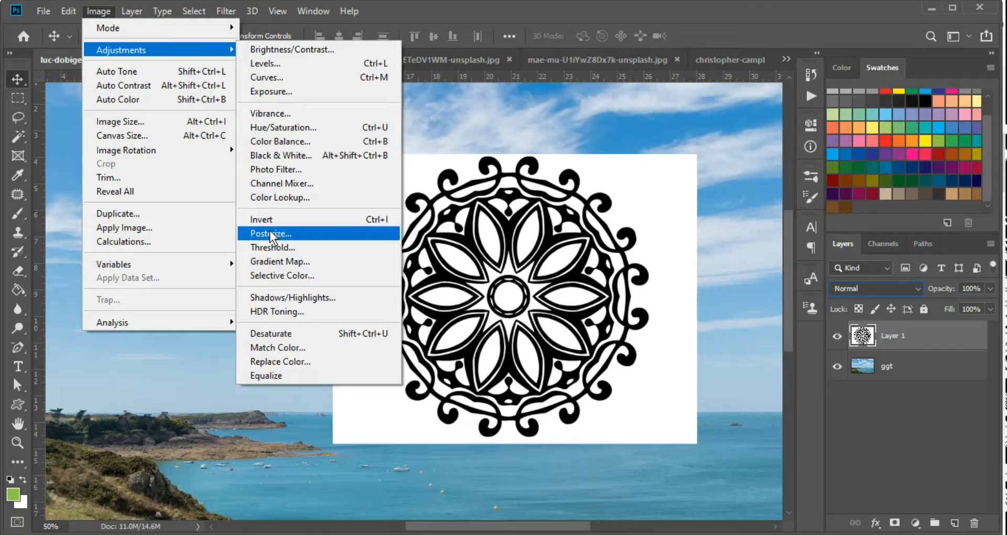
{"action": "left_click", "coordinate": [282, 225]}
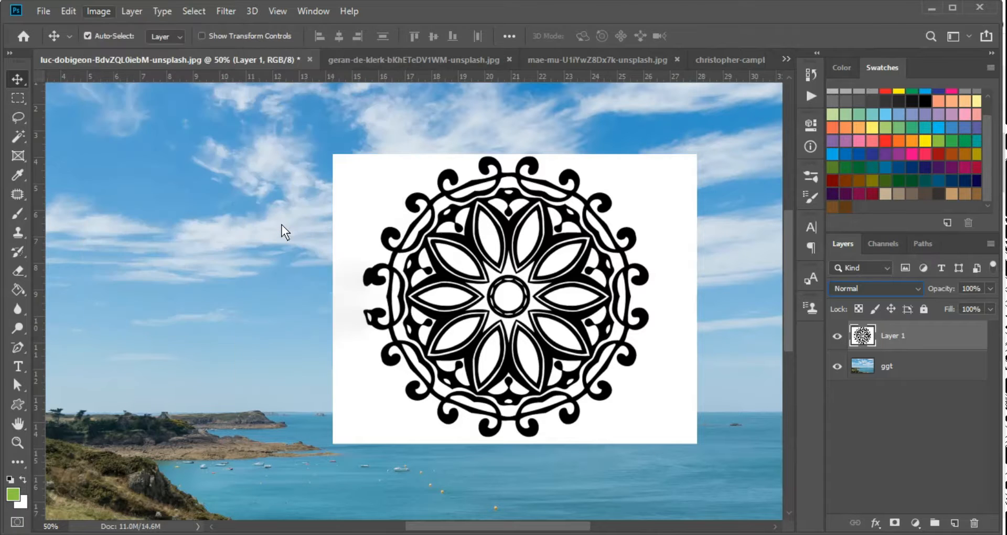
{"action": "key", "text": "ctrl"}
{"action": "key", "text": "ctrl"}
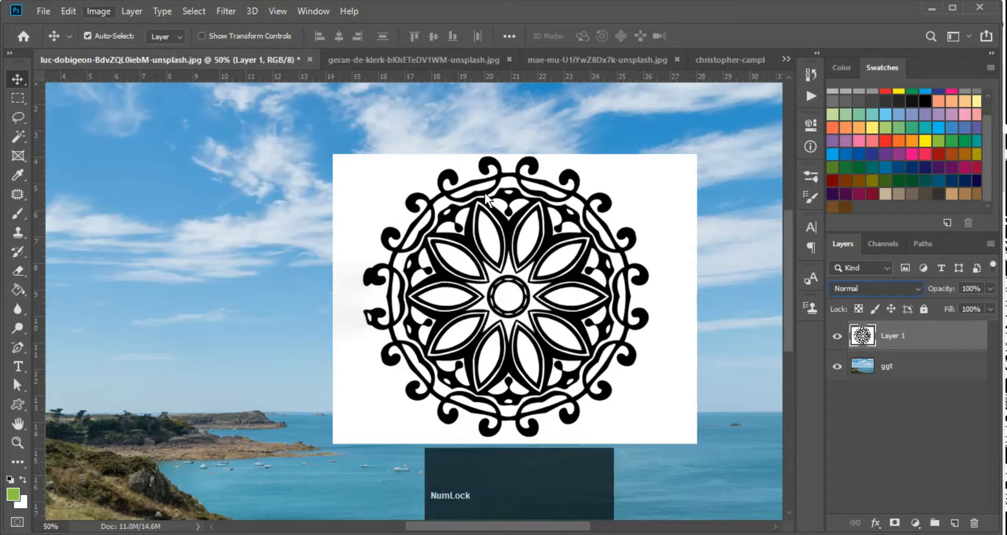
{"action": "key", "text": "ctrl+shift+i"}
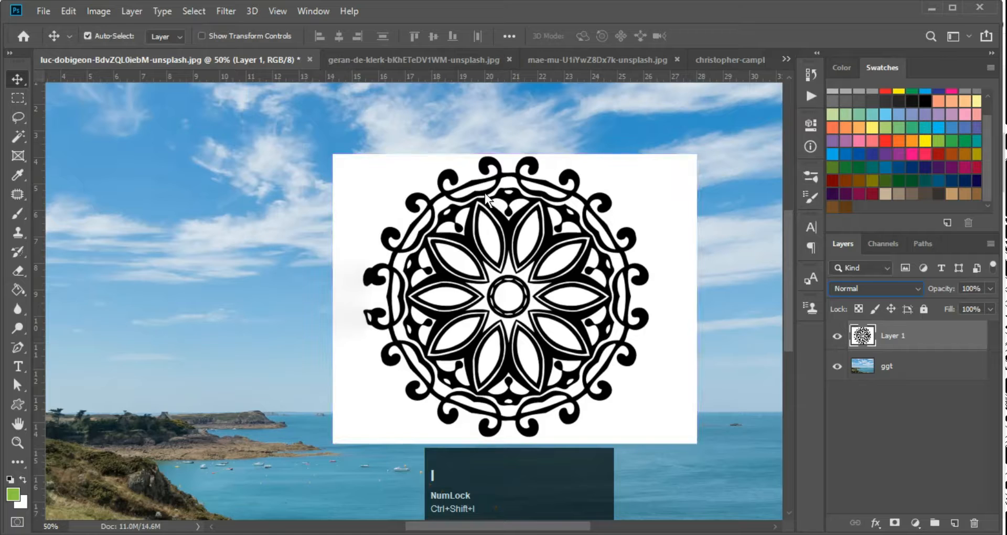
{"action": "key", "text": "ctrl"}
{"action": "key", "text": "Return"}
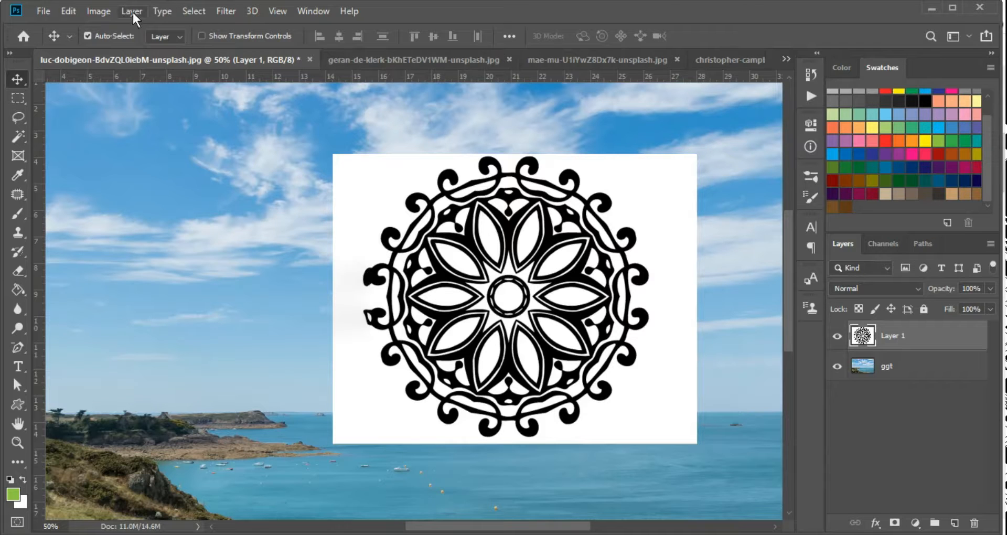
Apply Image > Adjustments > Invert, then revert to black on white with Ctrl+I
{"action": "left_click", "coordinate": [100, 12]}
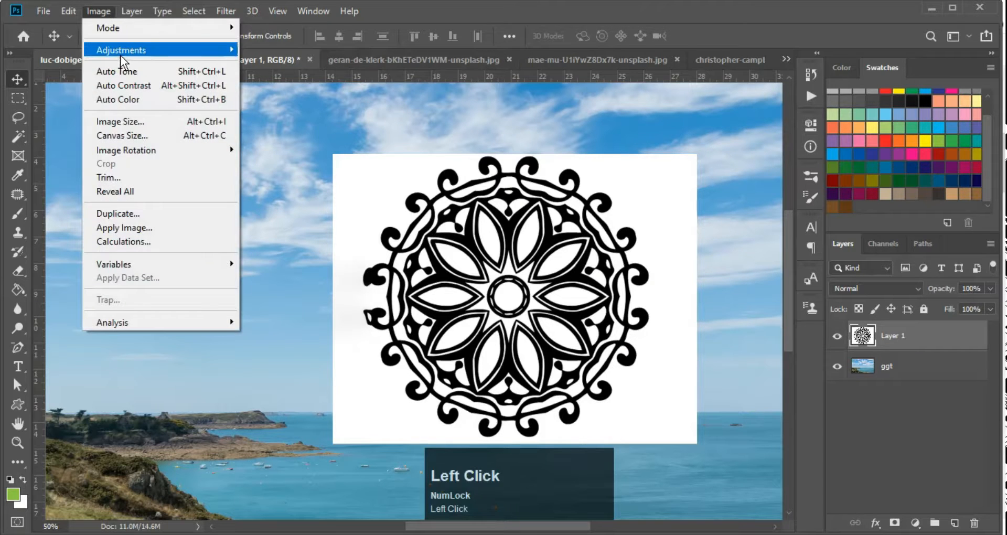
{"action": "mouse_move", "coordinate": [120, 53]}
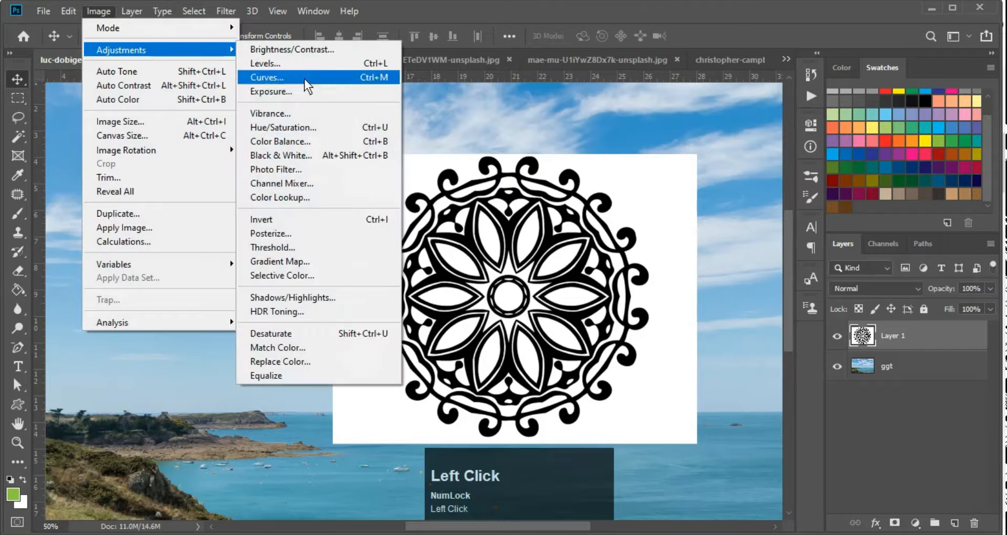
{"action": "left_click", "coordinate": [272, 218]}
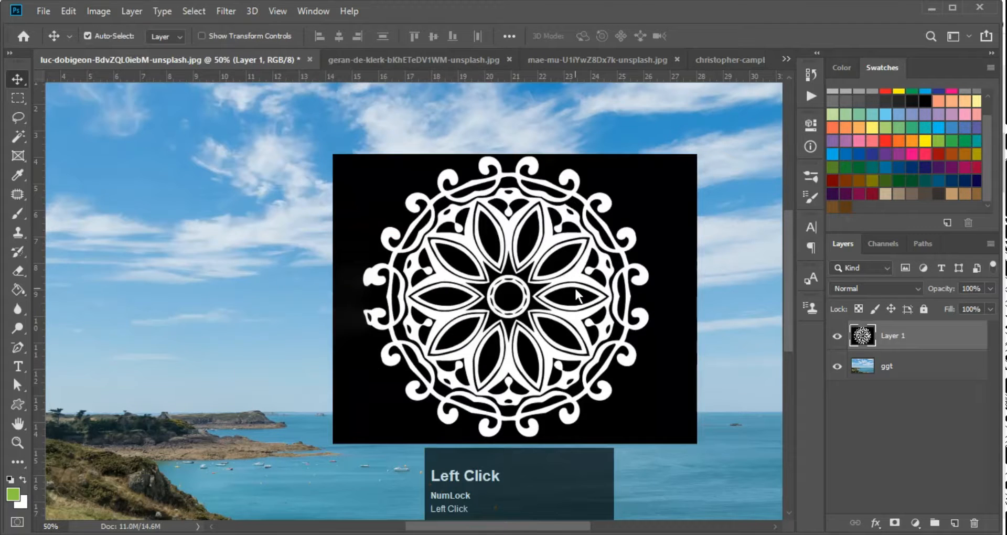
{"action": "key", "text": "ctrl+i"}
{"action": "key", "text": "ctrl+i"}
{"action": "key", "text": "ctrl+i"}
{"action": "key", "text": "ctrl+i"}
{"action": "key", "text": "ctrl+i"}
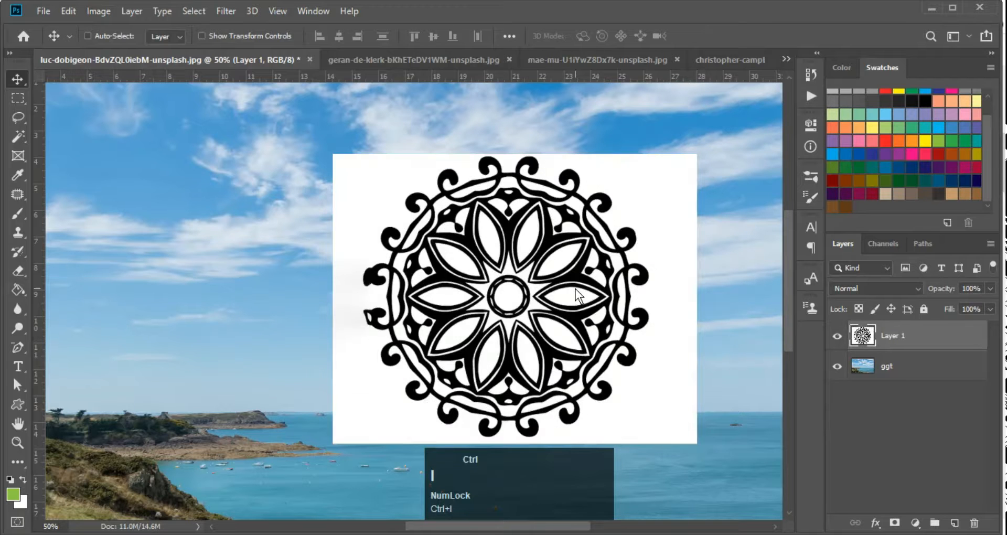
Invert the mandala to white on black, blend it in Screen mode, and move it to the sky centre
{"action": "key", "text": "ctrl+i"}
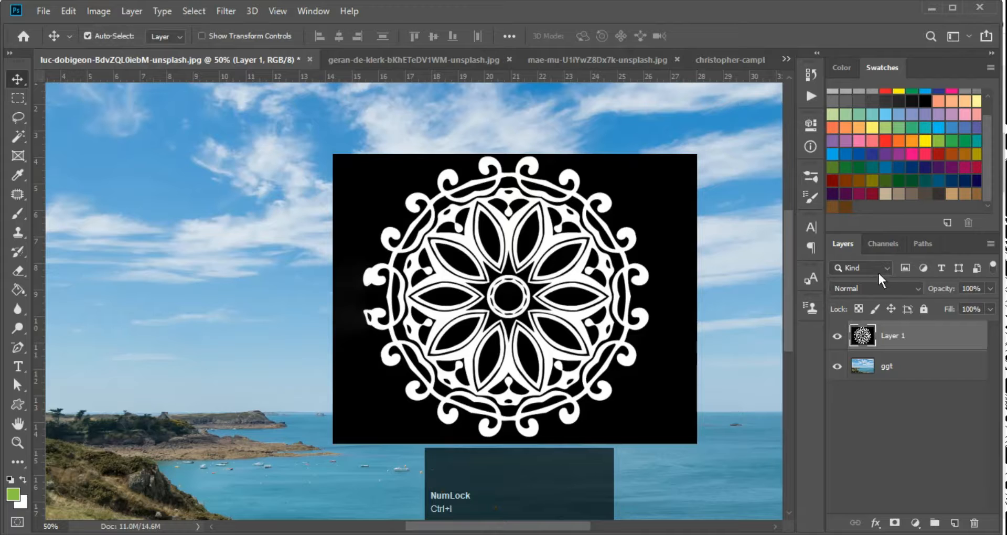
{"action": "left_click", "coordinate": [876, 288]}
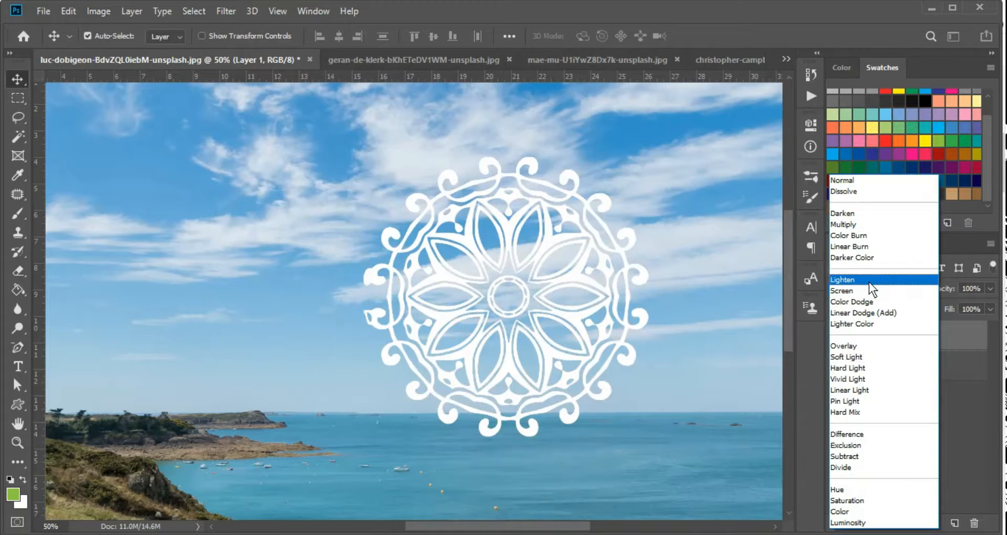
{"action": "left_click", "coordinate": [867, 290]}
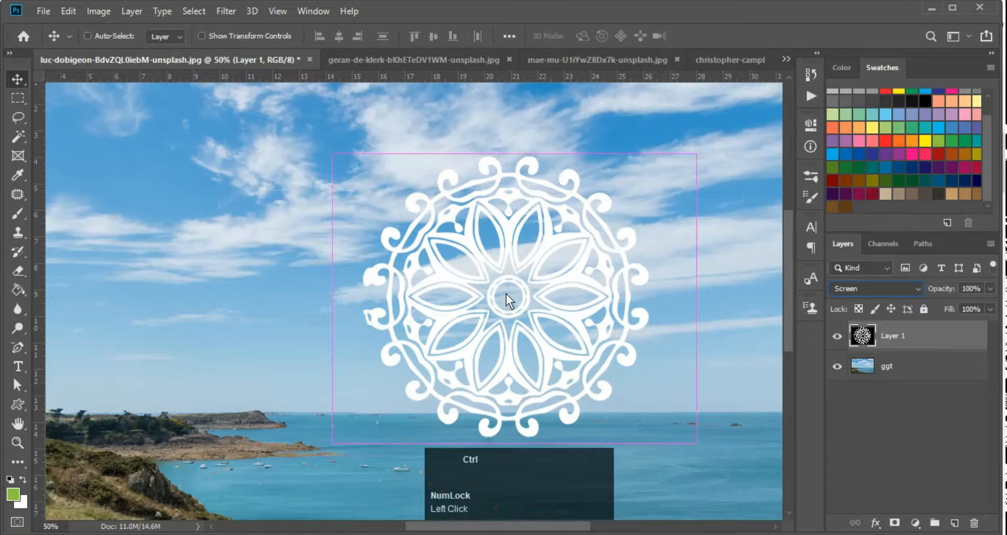
{"action": "key", "text": "ctrl+minus"}
{"action": "left_click_drag", "start_coordinate": [484, 257], "coordinate": [449, 239]}
Toggle the mandala's colour inversion twice while zooming in and out on it
{"action": "key", "text": "ctrl+i"}
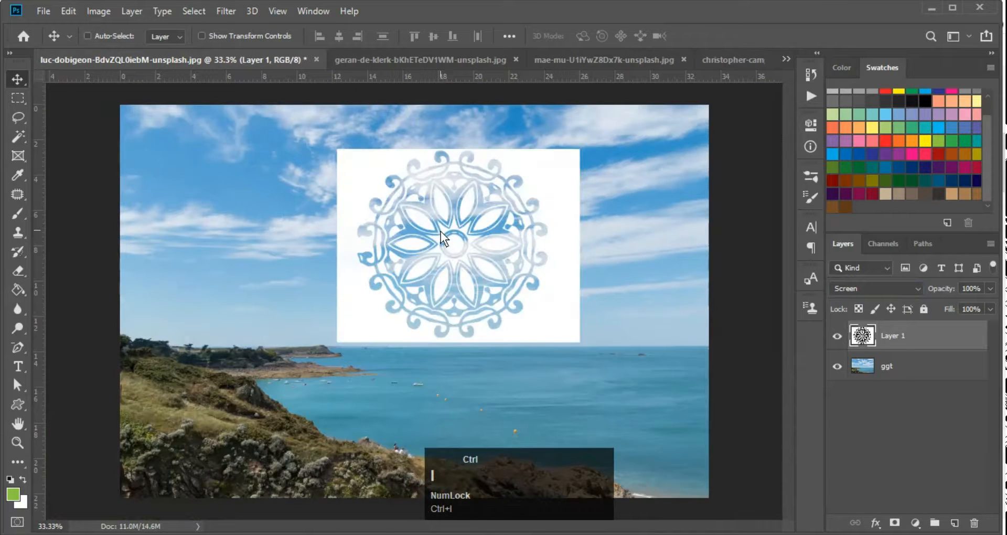
{"action": "key", "text": "ctrl+space"}
{"action": "left_click", "coordinate": [461, 223], "text": "ctrl"}
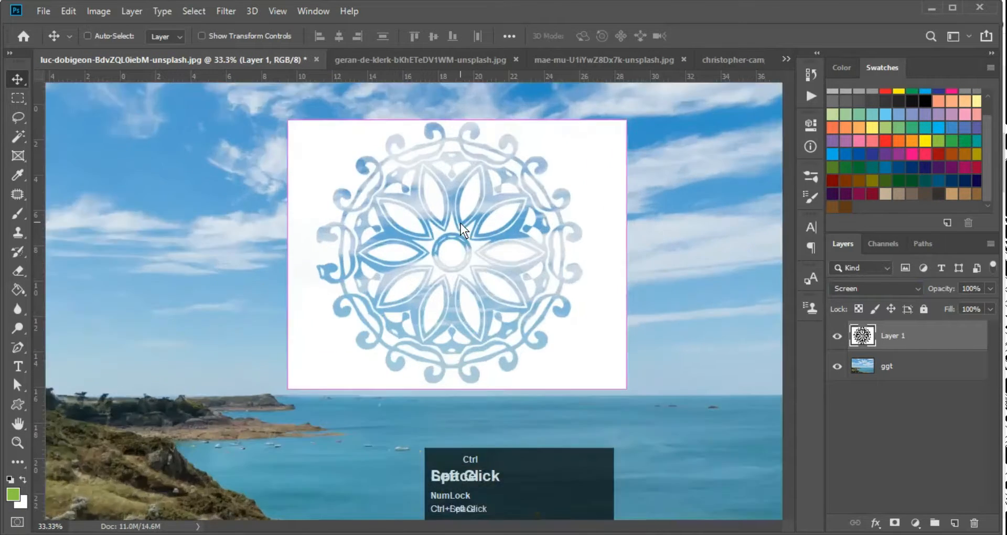
{"action": "left_click", "coordinate": [460, 222], "text": "ctrl"}
{"action": "left_click", "coordinate": [461, 222], "text": "ctrl+alt"}
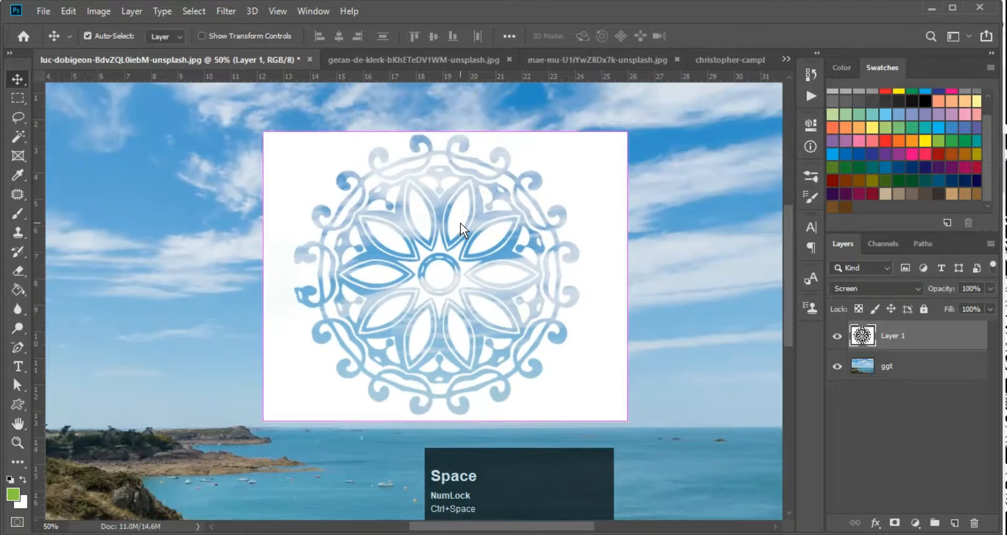
{"action": "key", "text": "ctrl+i"}
{"action": "left_click", "coordinate": [461, 222], "text": "ctrl+alt"}
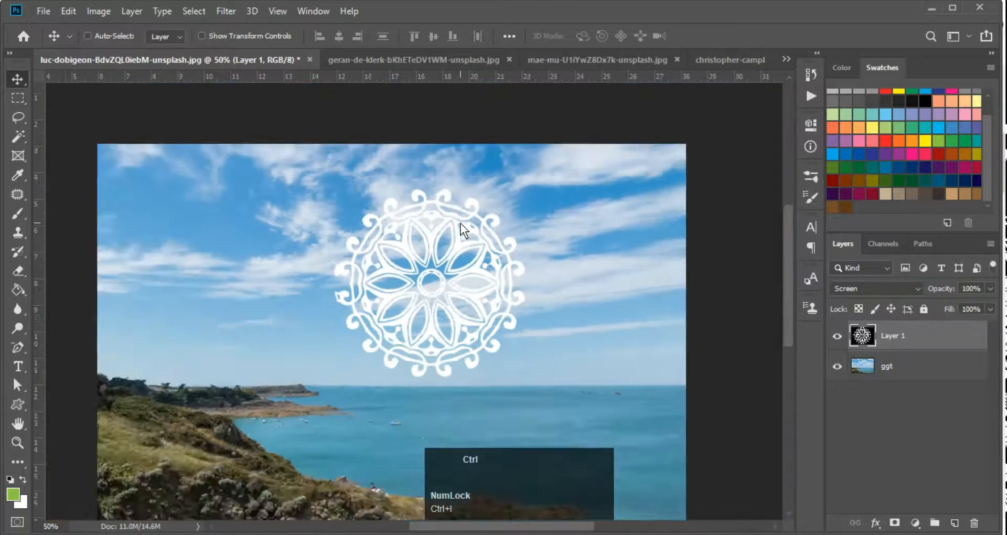
{"action": "left_click", "coordinate": [461, 224], "text": "ctrl+alt"}
Switch the mandala layer from Screen to Normal blending and zoom in around it
{"action": "left_click", "coordinate": [848, 288]}
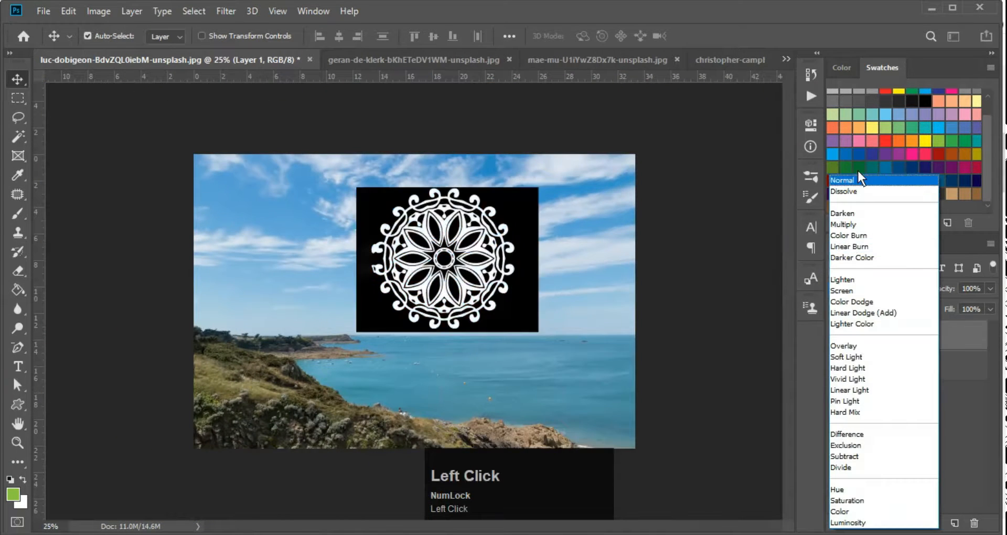
{"action": "left_click", "coordinate": [475, 282]}
{"action": "left_click", "coordinate": [870, 288]}
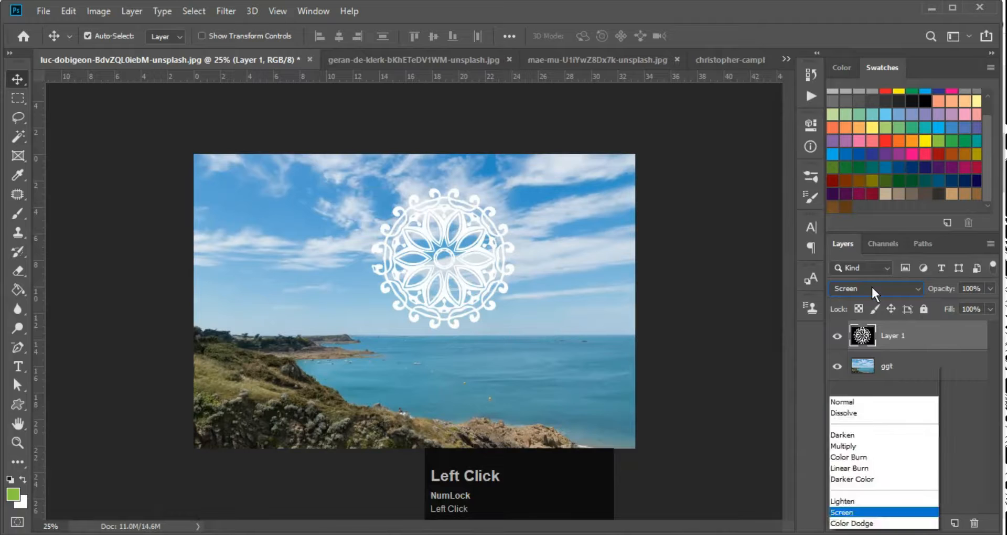
{"action": "left_click", "coordinate": [860, 181]}
{"action": "key", "text": "ctrl"}
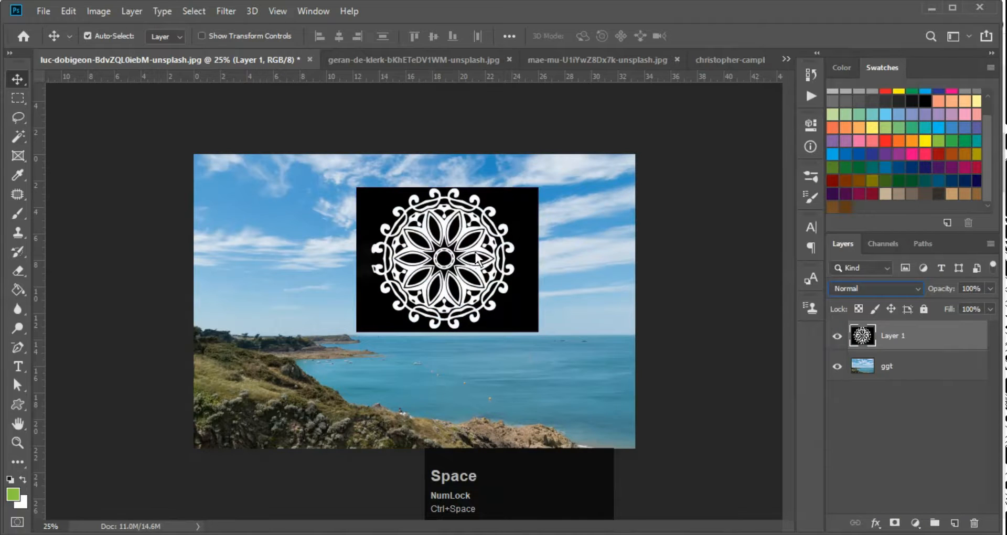
{"action": "left_click", "coordinate": [460, 269], "text": "ctrl"}
{"action": "left_click", "coordinate": [436, 266], "text": "ctrl"}
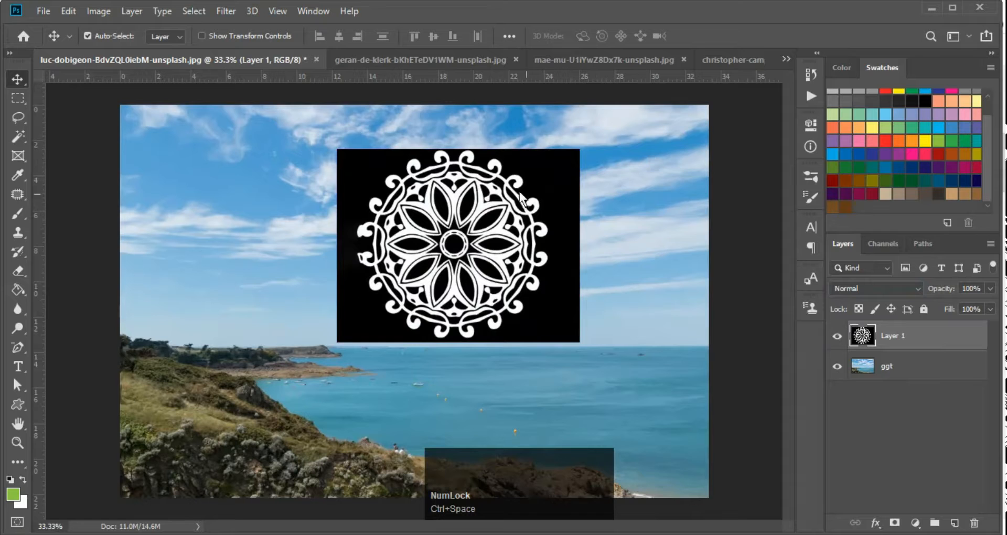
Preview Multiply blending on the mandala layer, then set it back to Screen
{"action": "left_click", "coordinate": [876, 285]}
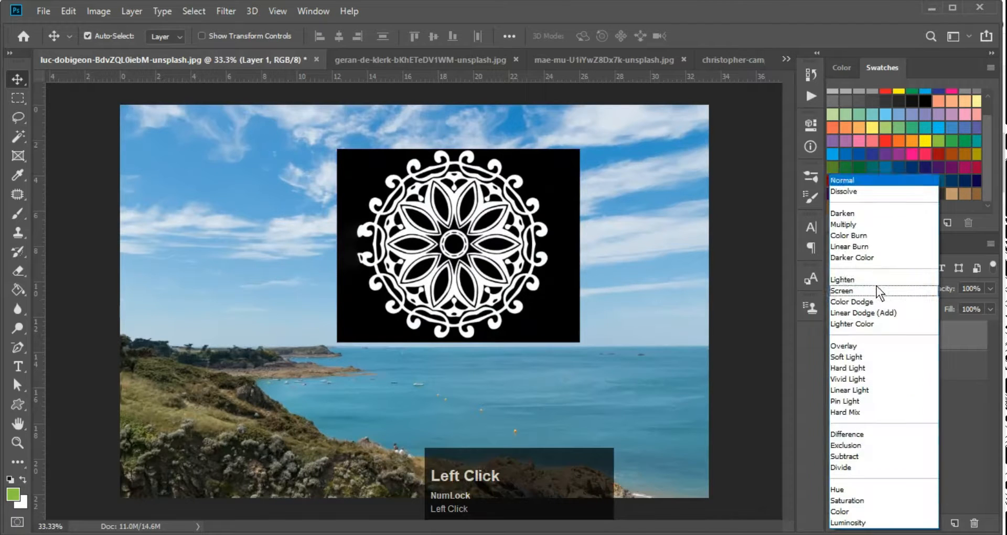
{"action": "left_click", "coordinate": [870, 225]}
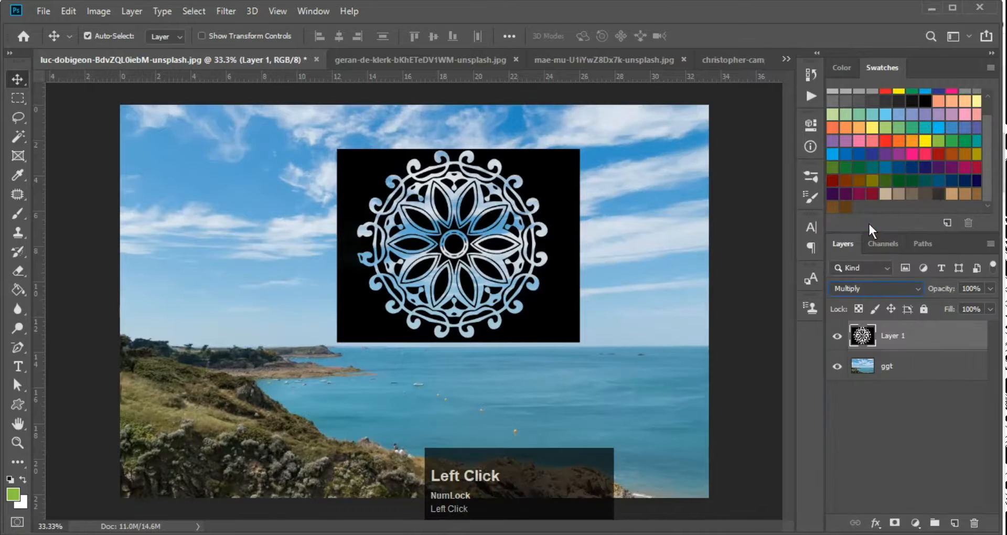
{"action": "key", "text": "ctrl+space"}
{"action": "left_click", "coordinate": [880, 289]}
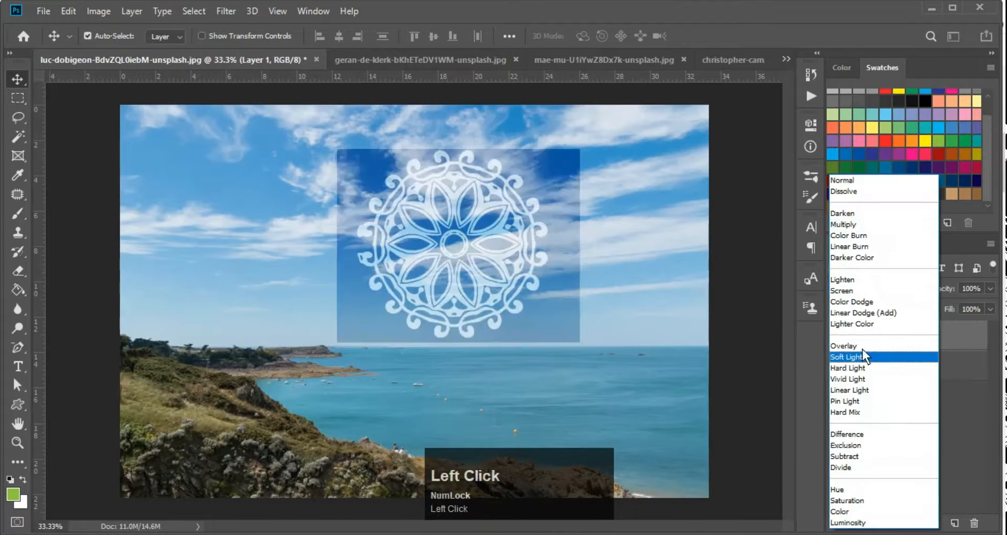
{"action": "left_click", "coordinate": [861, 292]}
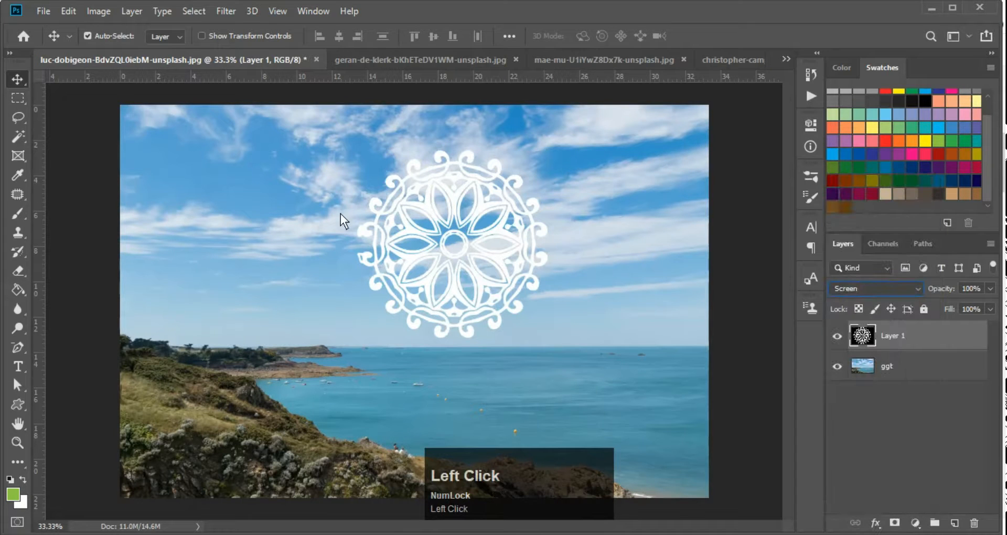
{"action": "key", "text": "ctrl+space"}
{"action": "left_click", "coordinate": [440, 204], "text": "ctrl"}
{"action": "left_click", "coordinate": [441, 204], "text": "ctrl"}
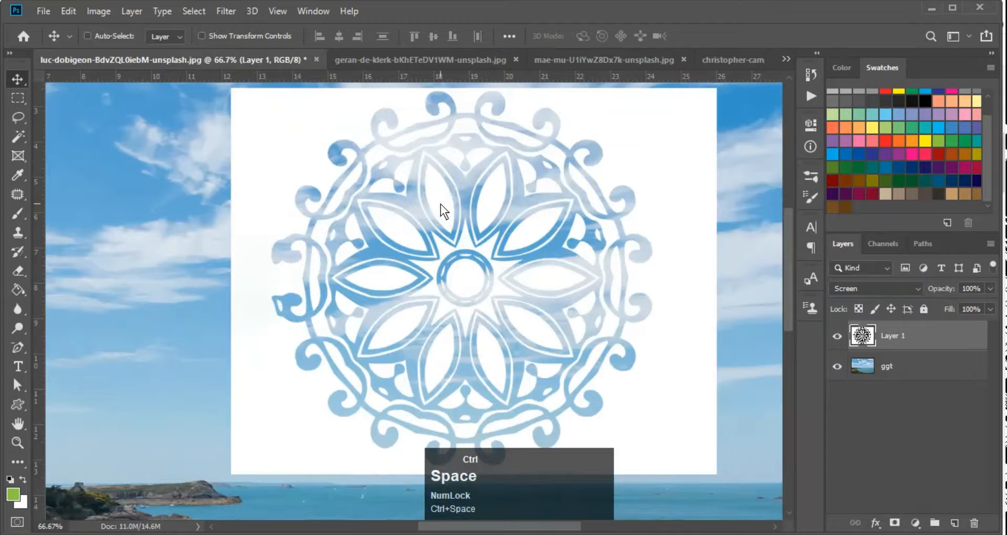
{"action": "key", "text": "ctrl+minus"}
{"action": "left_click", "coordinate": [471, 222], "text": "ctrl"}
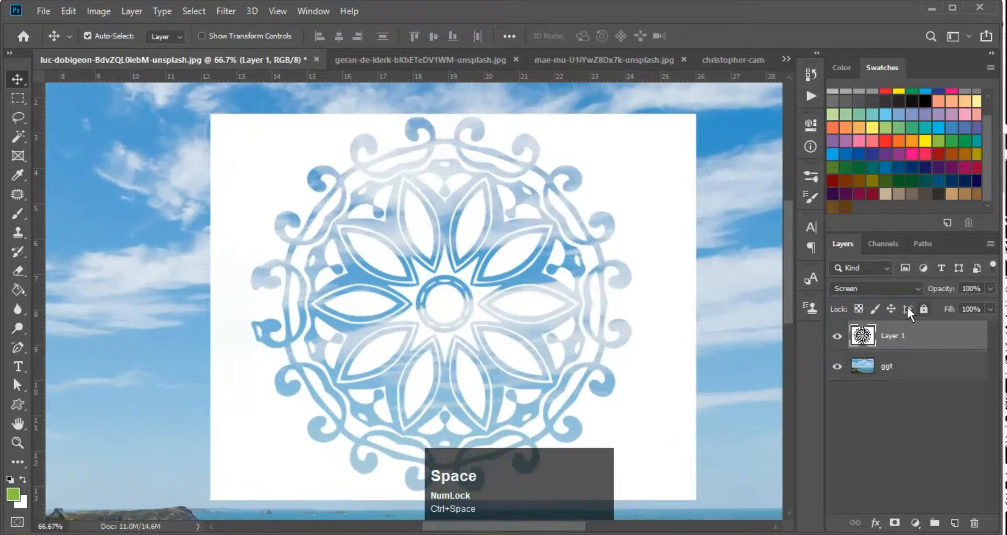
Try Multiply once more, then finish with the mandala layer in Normal blending
{"action": "left_click", "coordinate": [891, 292]}
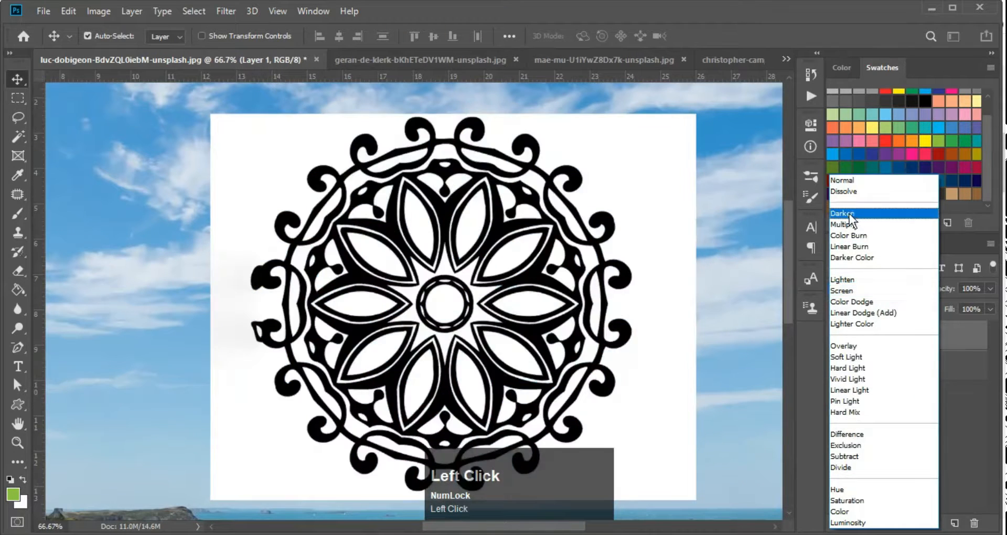
{"action": "left_click", "coordinate": [842, 228]}
{"action": "key", "text": "ctrl+minus"}
{"action": "key", "text": "ctrl+minus"}
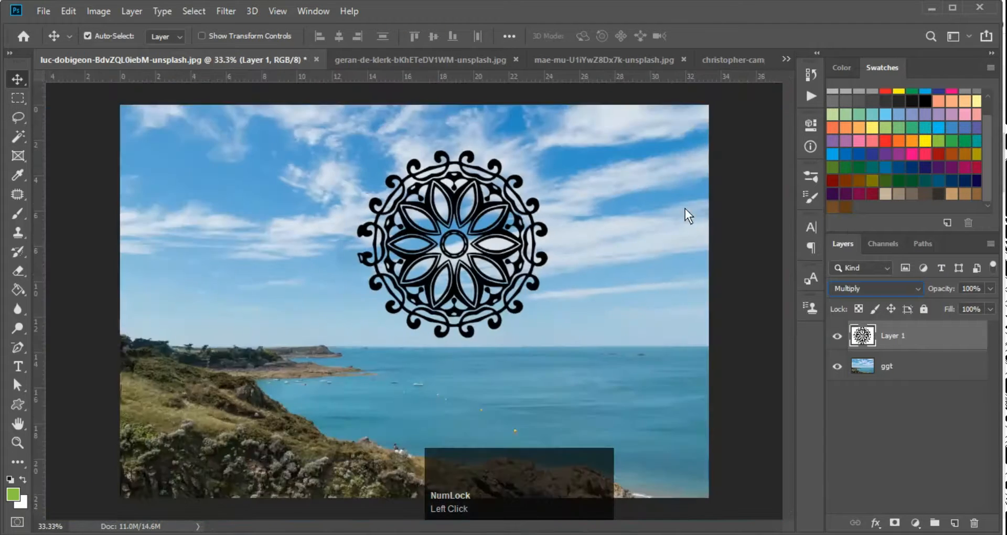
{"action": "left_click", "coordinate": [487, 204], "text": "ctrl"}
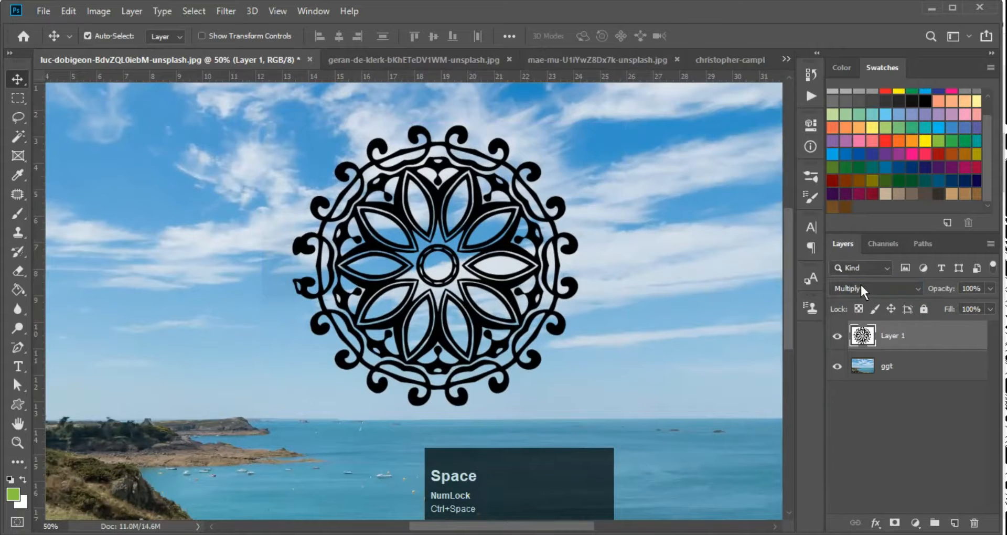
{"action": "left_click", "coordinate": [861, 286]}
{"action": "left_click", "coordinate": [854, 177]}
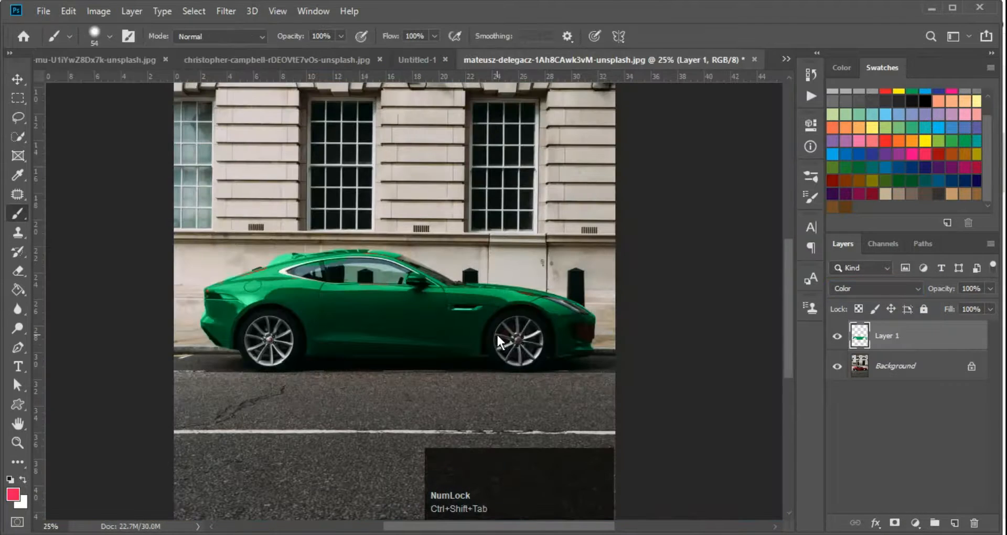
Switch to the black-and-white portrait document and zoom in on it
{"action": "key", "text": "ctrl+Tab"}
{"action": "key", "text": "ctrl+Tab"}
{"action": "key", "text": "ctrl+Tab"}
{"action": "key", "text": "ctrl+Tab"}
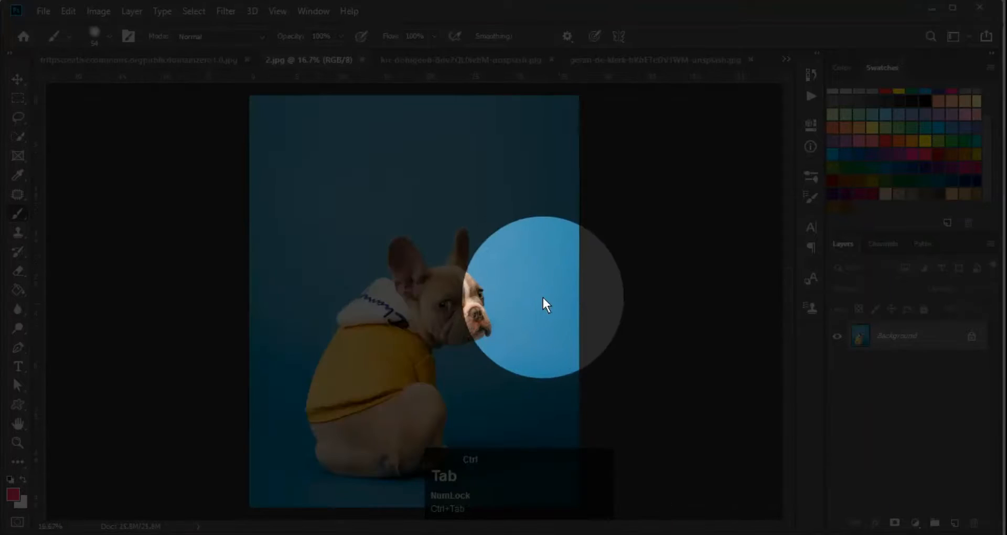
{"action": "key", "text": "ctrl+Tab"}
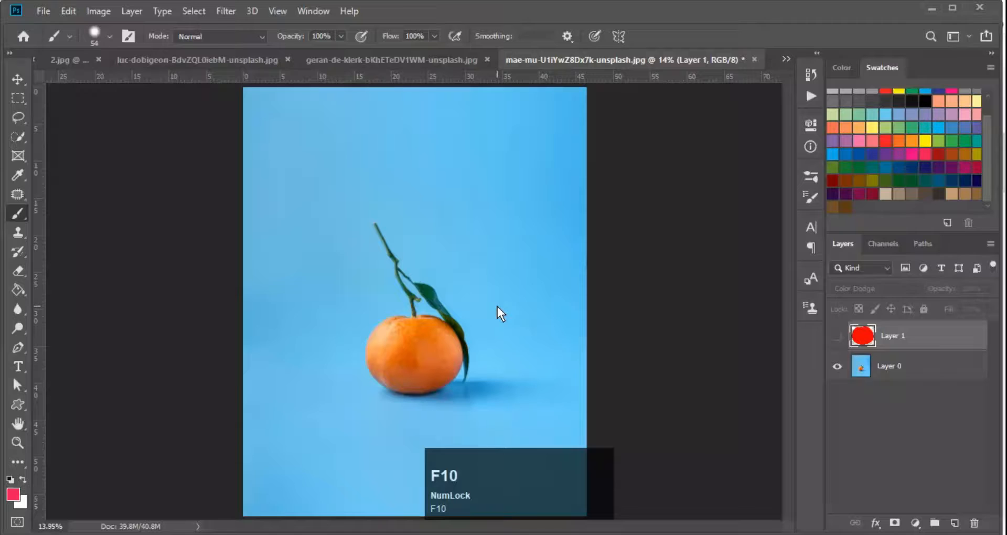
{"action": "key", "text": "ctrl+Tab"}
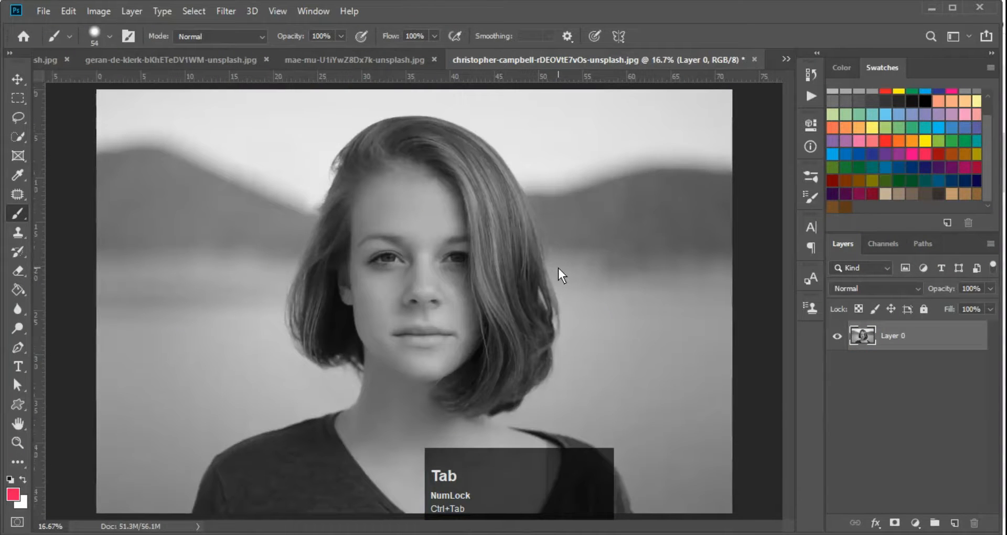
{"action": "key", "text": "ctrl+minus"}
{"action": "left_click", "coordinate": [425, 279], "text": "ctrl"}
{"action": "left_click", "coordinate": [424, 279], "text": "ctrl"}
{"action": "left_click", "coordinate": [425, 279], "text": "ctrl+alt"}
{"action": "left_click", "coordinate": [425, 279], "text": "ctrl+alt"}
{"action": "left_click", "coordinate": [424, 295], "text": "ctrl"}
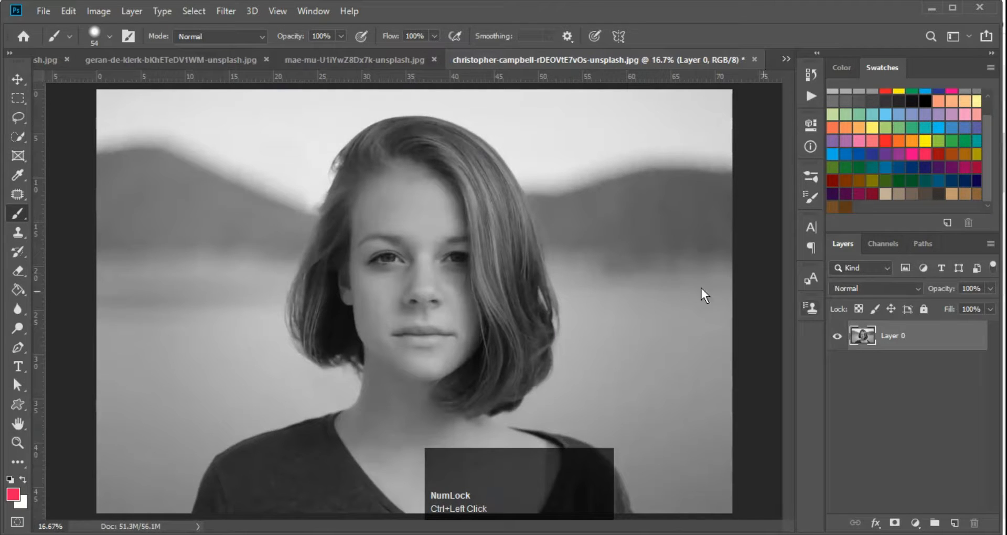
{"action": "left_click", "coordinate": [430, 305], "text": "ctrl"}
{"action": "left_click", "coordinate": [430, 305], "text": "ctrl+alt"}
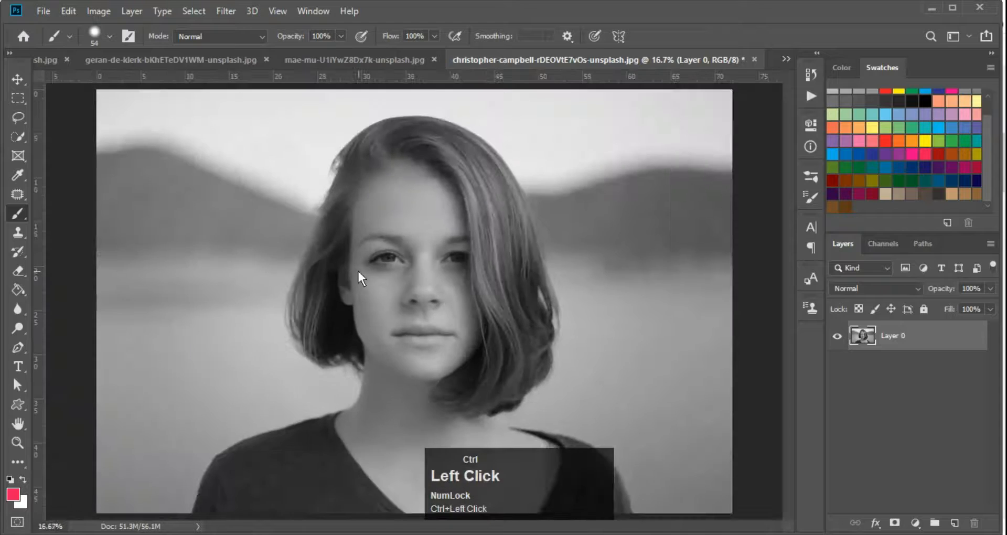
Set the portrait's Layer 0 blend mode to Exclusion
{"action": "key", "text": "F10"}
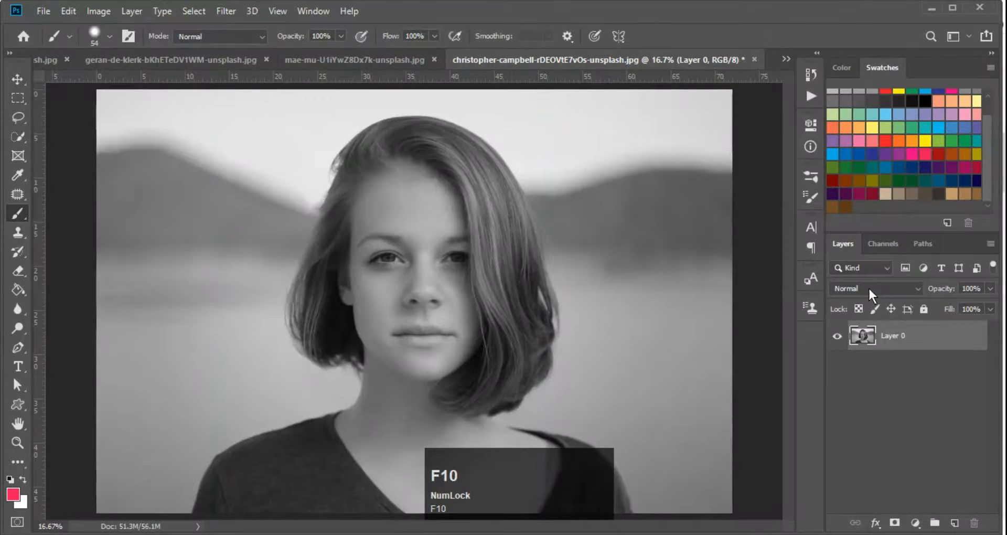
{"action": "left_click", "coordinate": [868, 287]}
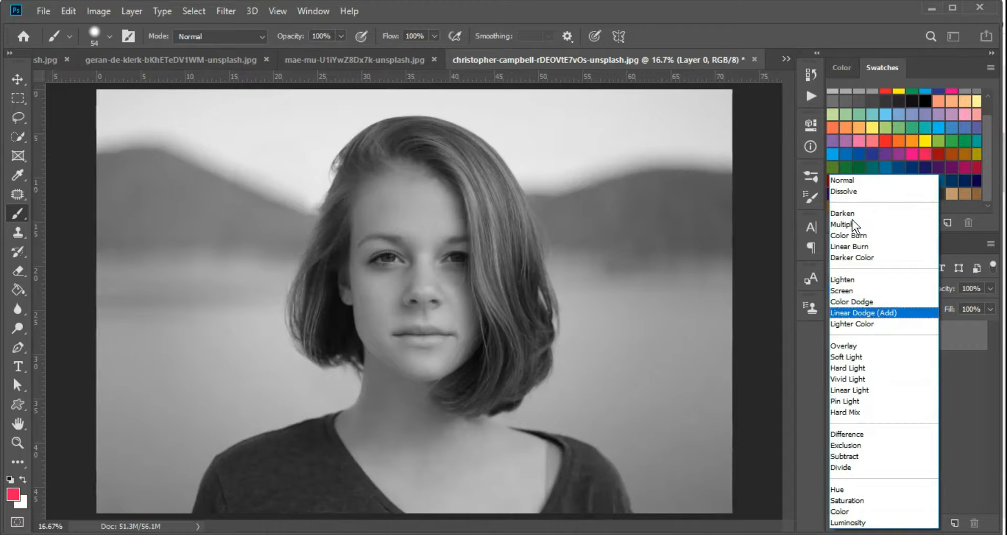
{"action": "left_click", "coordinate": [951, 431]}
{"action": "key", "text": "ctrl+plus"}
{"action": "key", "text": "ctrl+minus"}
{"action": "key", "text": "ctrl+space"}
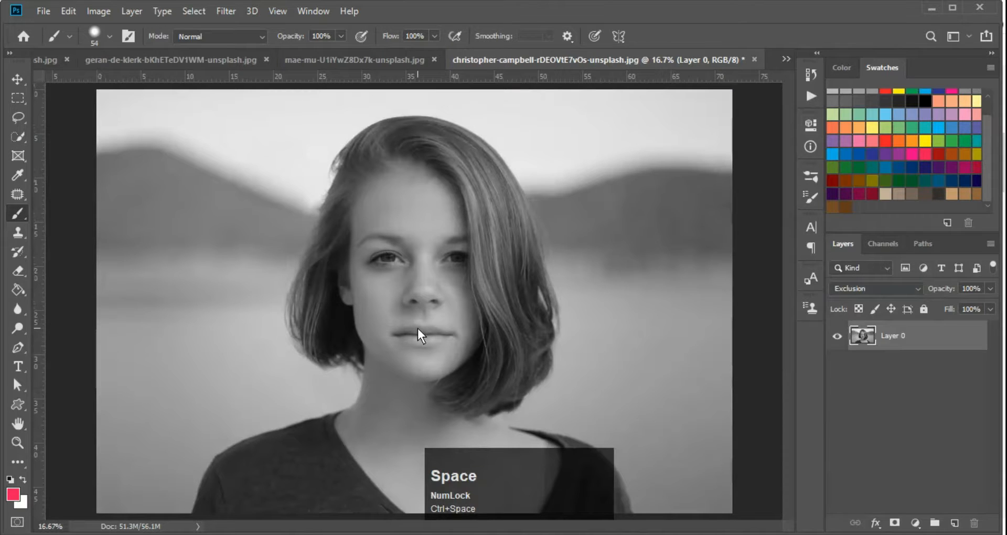
Try outlining the cheek with the Patch tool and the face with the Lasso, then deselect
{"action": "key", "text": "j"}
{"action": "left_click_drag", "start_coordinate": [364, 347], "coordinate": [354, 281]}
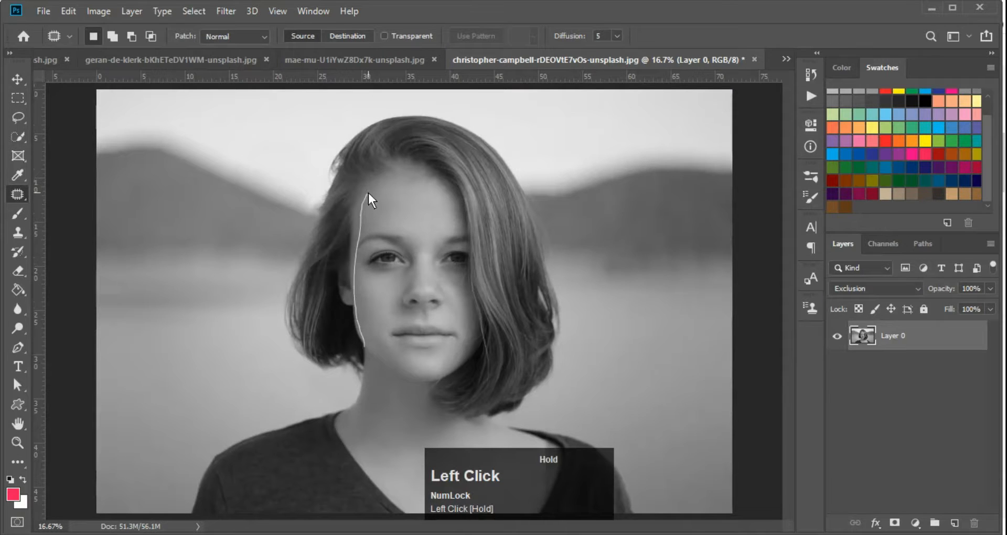
{"action": "left_click_drag", "start_coordinate": [369, 193], "coordinate": [376, 255]}
{"action": "key", "text": "ctrl+d"}
{"action": "key", "text": "l"}
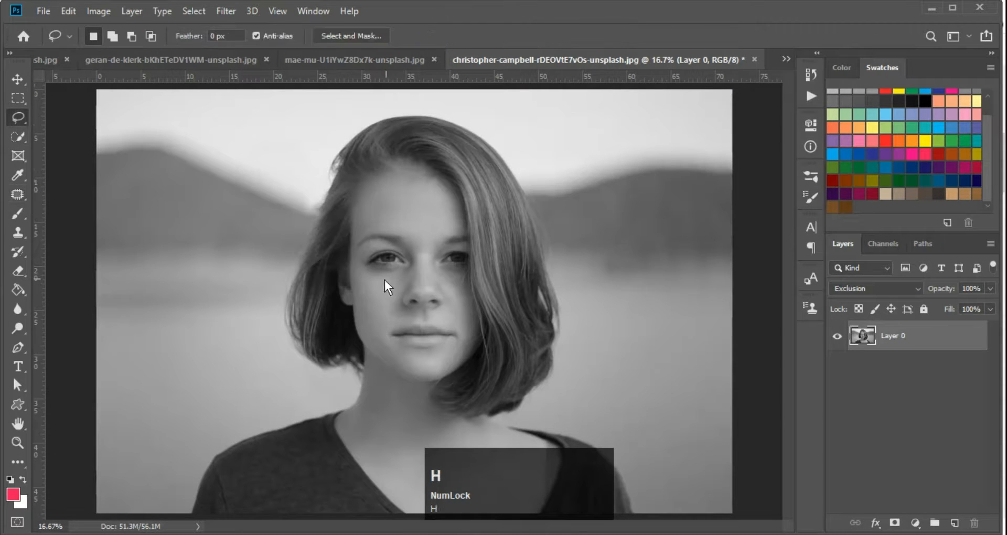
{"action": "left_click_drag", "start_coordinate": [360, 299], "coordinate": [346, 199]}
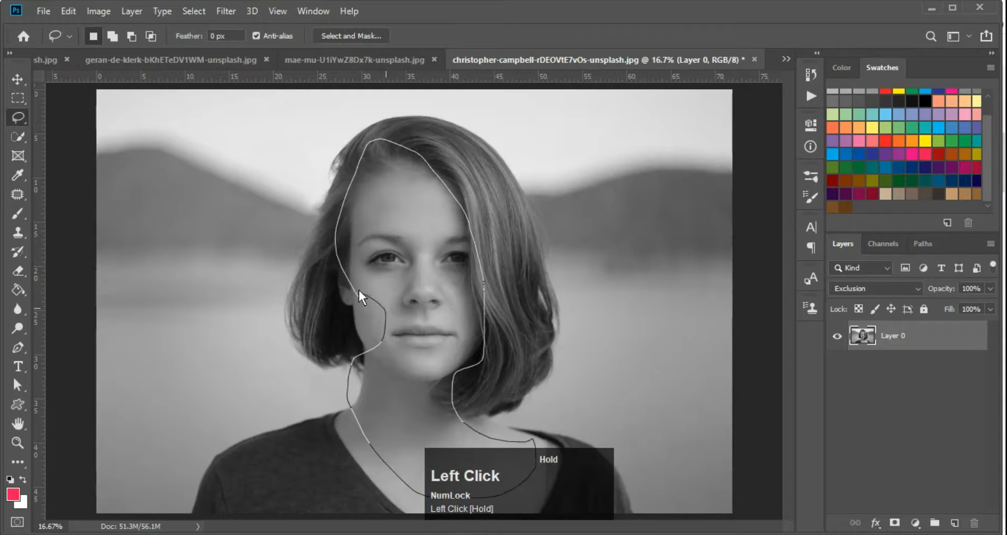
{"action": "left_click_drag", "start_coordinate": [359, 290], "coordinate": [359, 292]}
{"action": "key", "text": "ctrl+d"}
Load the final facer channel as a selection, then deselect and brush a test stroke over the face
{"action": "left_click", "coordinate": [885, 244]}
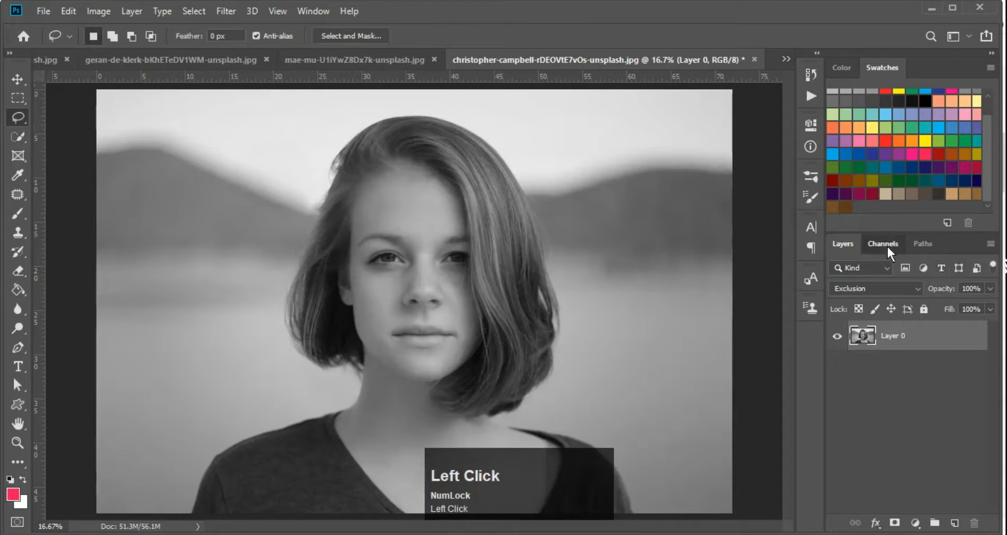
{"action": "left_click", "coordinate": [863, 348], "text": "ctrl"}
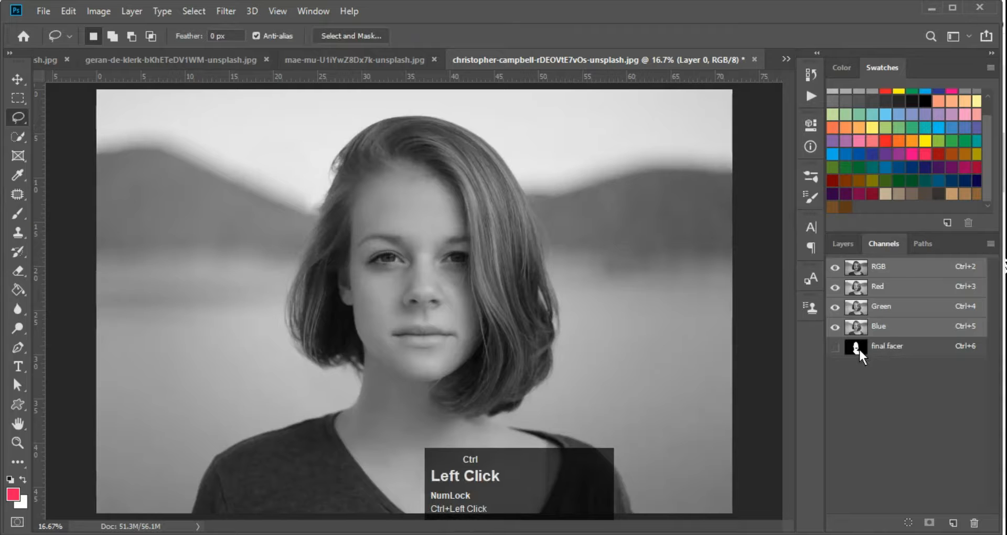
{"action": "left_click", "coordinate": [841, 244]}
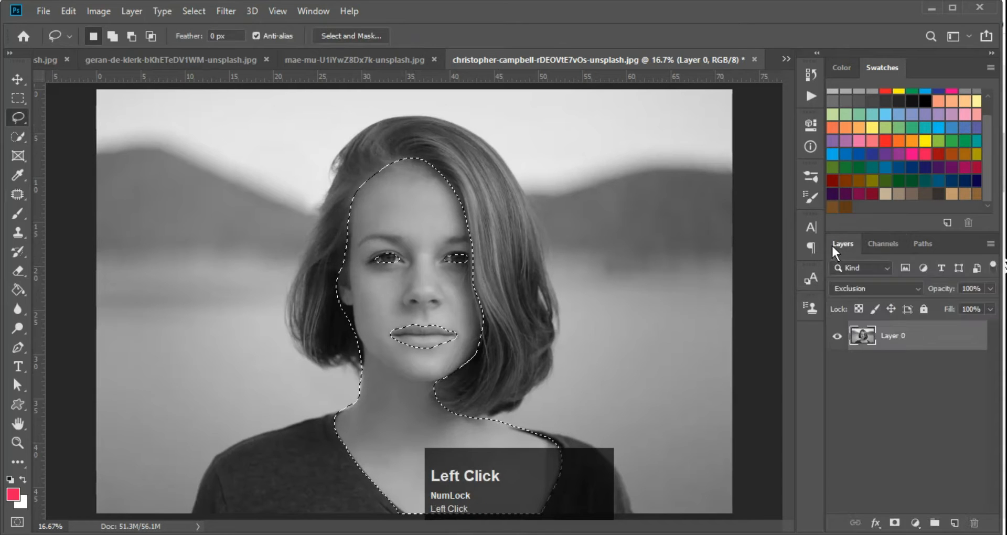
{"action": "left_click", "coordinate": [443, 307], "text": "ctrl"}
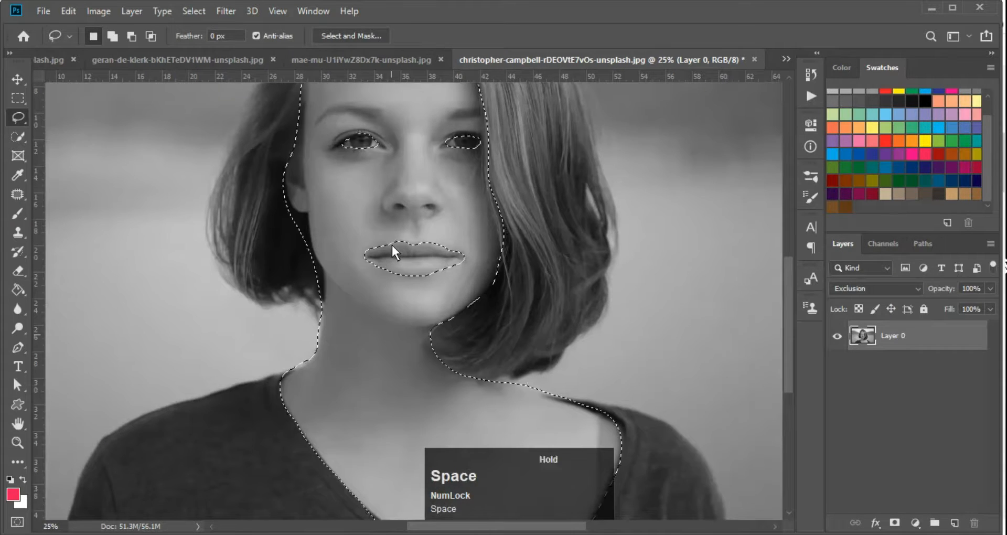
{"action": "key", "text": "ctrl+d"}
{"action": "key", "text": "b"}
{"action": "mouse_move", "coordinate": [410, 209]}
{"action": "left_mouse_down"}
{"action": "mouse_move", "coordinate": [437, 253]}
{"action": "mouse_move", "coordinate": [387, 153]}
{"action": "mouse_move", "coordinate": [426, 121]}
{"action": "mouse_move", "coordinate": [416, 219]}
{"action": "mouse_move", "coordinate": [439, 252]}
{"action": "mouse_move", "coordinate": [363, 207]}
{"action": "mouse_move", "coordinate": [362, 264]}
{"action": "mouse_move", "coordinate": [377, 298]}
{"action": "left_mouse_up"}
{"action": "right_click", "coordinate": [411, 248], "text": "alt"}
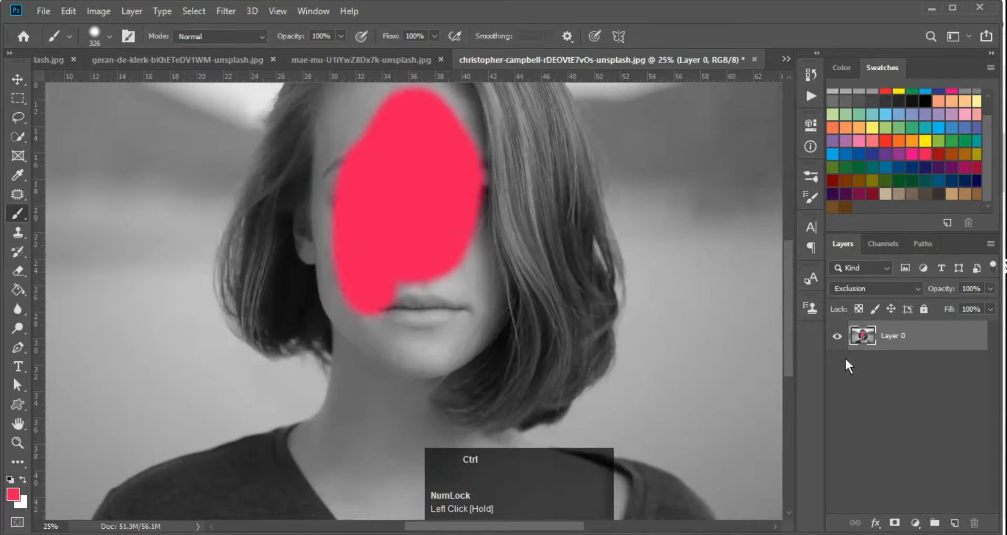
Undo the test stroke on Layer 0 and cancel the Save dialog
{"action": "key", "text": "ctrl+s"}
{"action": "key", "text": "ctrl+z"}
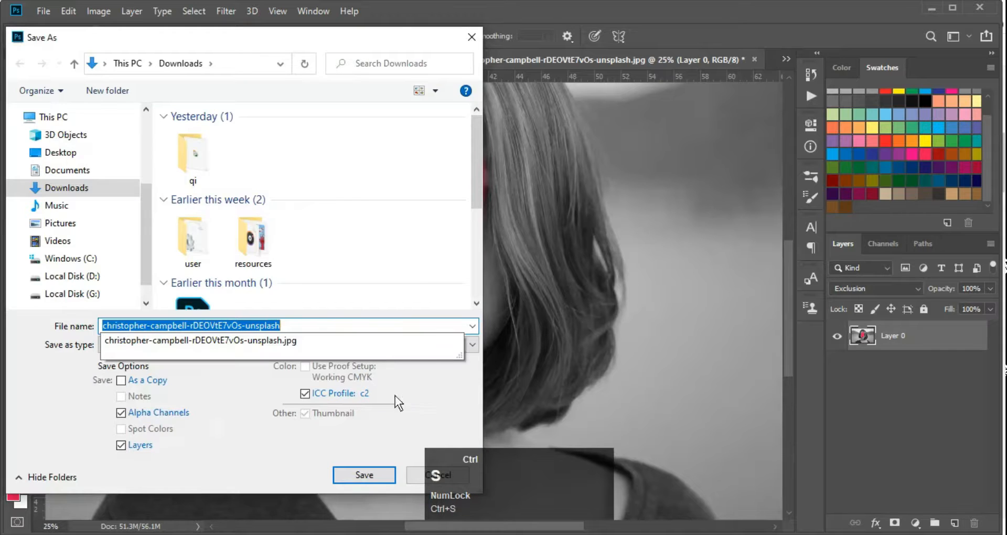
{"action": "left_click", "coordinate": [413, 475]}
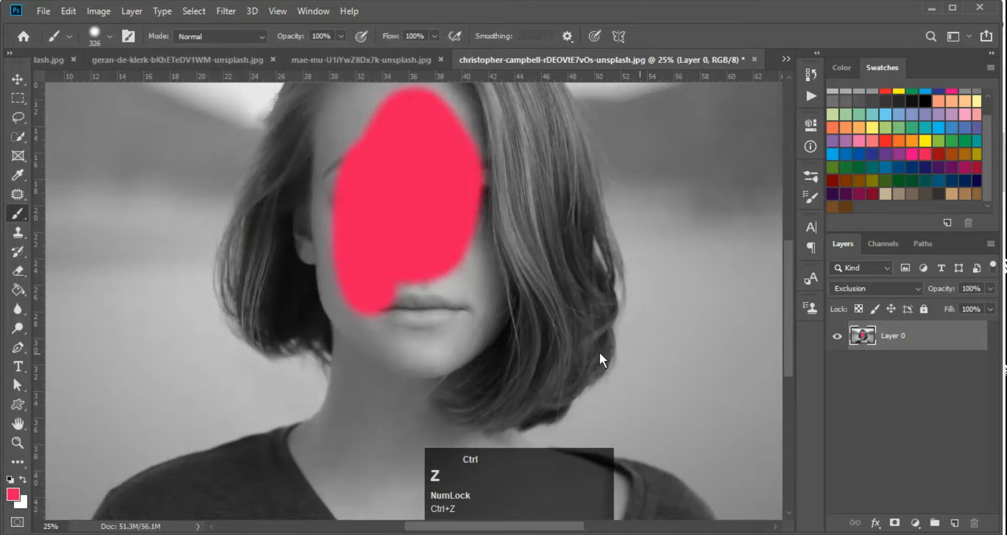
{"action": "key", "text": "ctrl+z"}
Add an empty Layer 1 above the photo, test a few strokes, then undo them
{"action": "key", "text": "ctrl+shift+alt+n"}
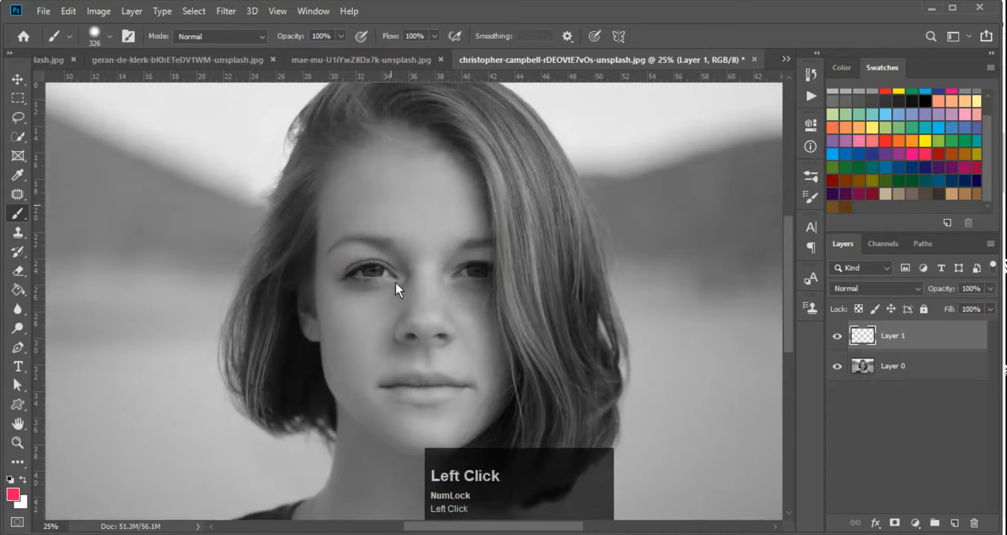
{"action": "mouse_move", "coordinate": [396, 284]}
{"action": "left_mouse_down"}
{"action": "mouse_move", "coordinate": [396, 173]}
{"action": "mouse_move", "coordinate": [454, 183]}
{"action": "mouse_move", "coordinate": [420, 328]}
{"action": "mouse_move", "coordinate": [459, 426]}
{"action": "mouse_move", "coordinate": [461, 339]}
{"action": "mouse_move", "coordinate": [403, 298]}
{"action": "left_mouse_up"}
{"action": "key", "text": "space"}
{"action": "mouse_move", "coordinate": [465, 318]}
{"action": "left_mouse_down"}
{"action": "mouse_move", "coordinate": [478, 191]}
{"action": "mouse_move", "coordinate": [477, 395]}
{"action": "mouse_move", "coordinate": [609, 505]}
{"action": "mouse_move", "coordinate": [377, 380]}
{"action": "mouse_move", "coordinate": [396, 63]}
{"action": "mouse_move", "coordinate": [382, 271]}
{"action": "left_mouse_up"}
{"action": "key", "text": "ctrl"}
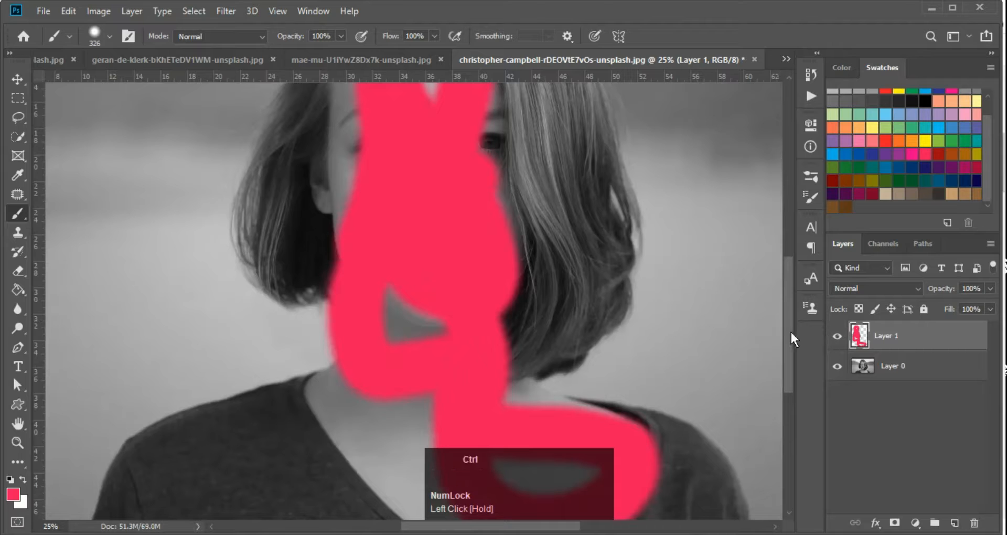
{"action": "key", "text": "ctrl+z"}
{"action": "key", "text": "ctrl+z"}
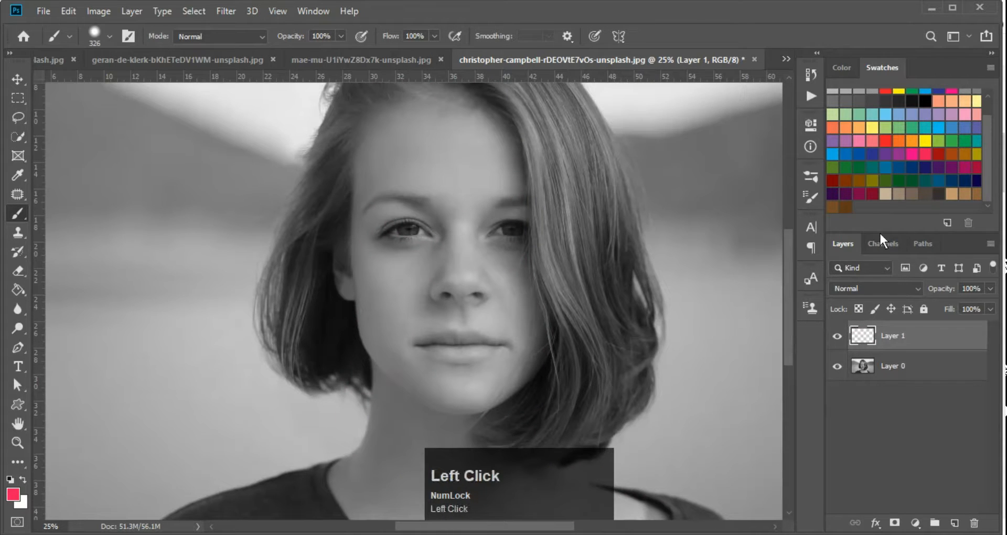
Load the final facer channel as a selection and pick a light orange swatch
{"action": "left_click", "coordinate": [881, 244]}
{"action": "left_click", "coordinate": [864, 347], "text": "ctrl"}
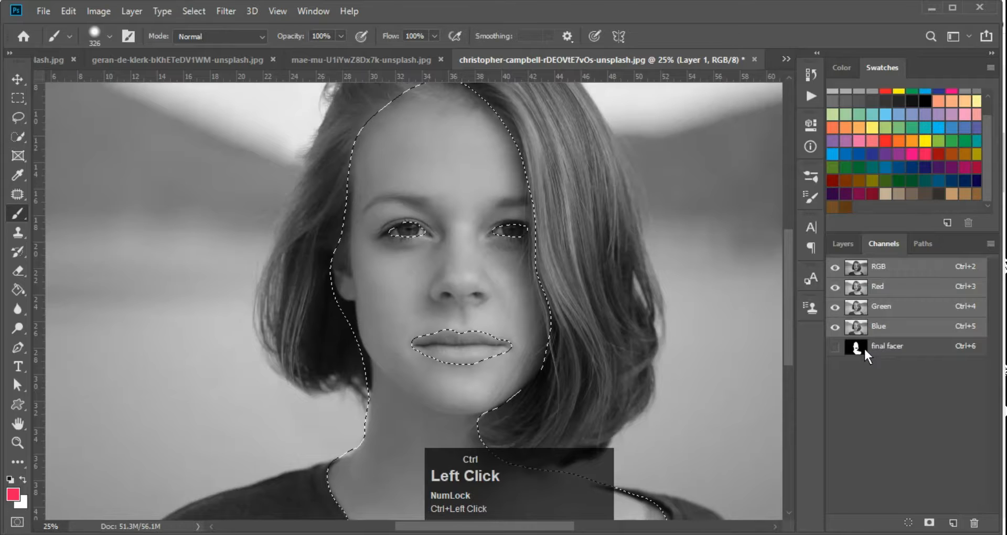
{"action": "left_click", "coordinate": [843, 244]}
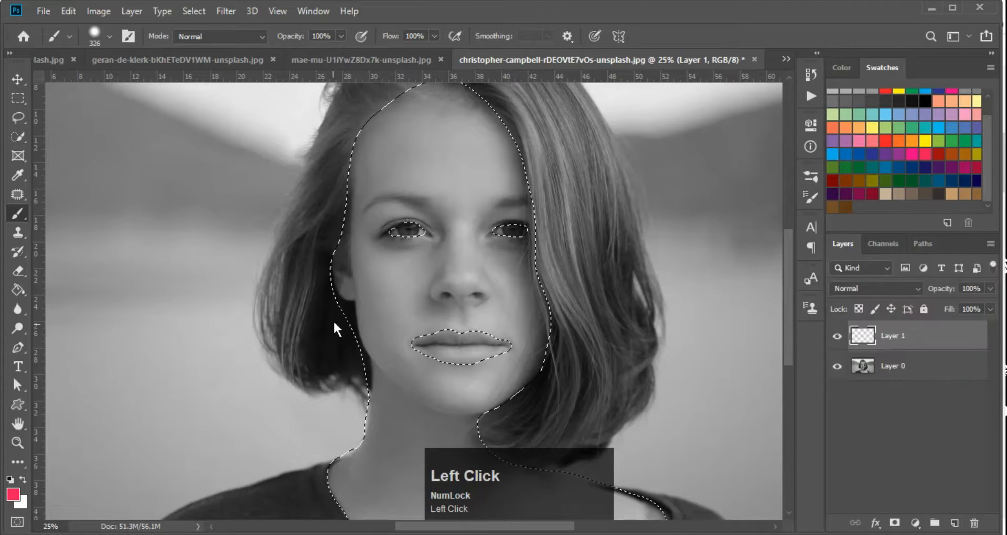
{"action": "key", "text": "d"}
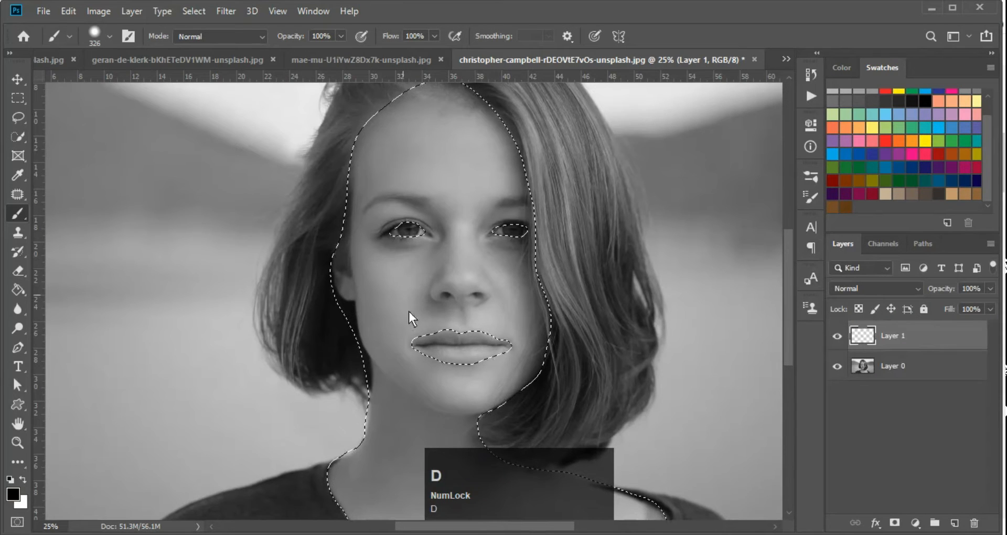
{"action": "scroll", "coordinate": [943, 117], "scroll_direction": "up", "scroll_amount": 1}
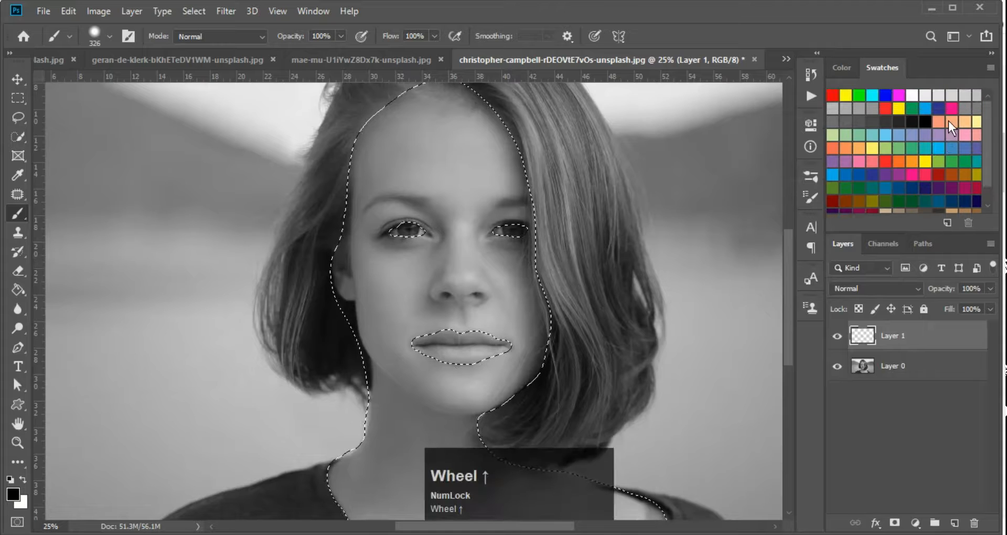
{"action": "left_click", "coordinate": [950, 123]}
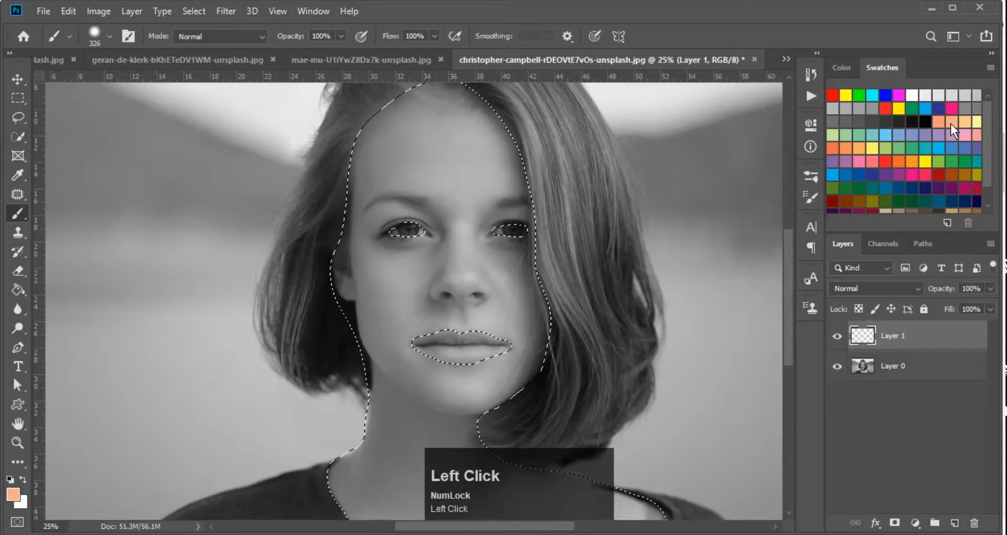
Brush light orange over the selected face, neck and forehead edges on Layer 1, then deselect
{"action": "scroll", "coordinate": [599, 278], "scroll_direction": "down", "scroll_amount": 2}
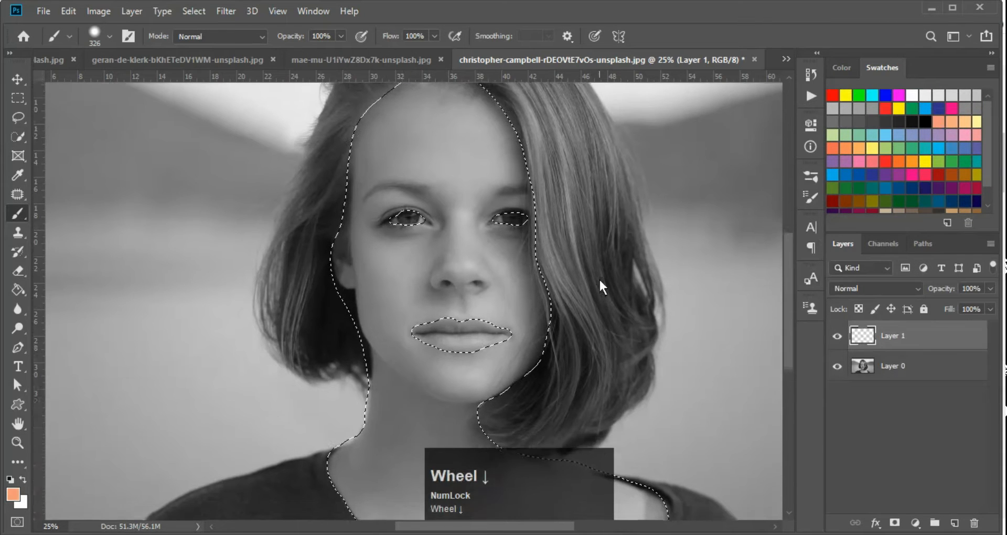
{"action": "scroll", "coordinate": [477, 235], "scroll_direction": "up", "scroll_amount": 1}
{"action": "left_click", "coordinate": [503, 128]}
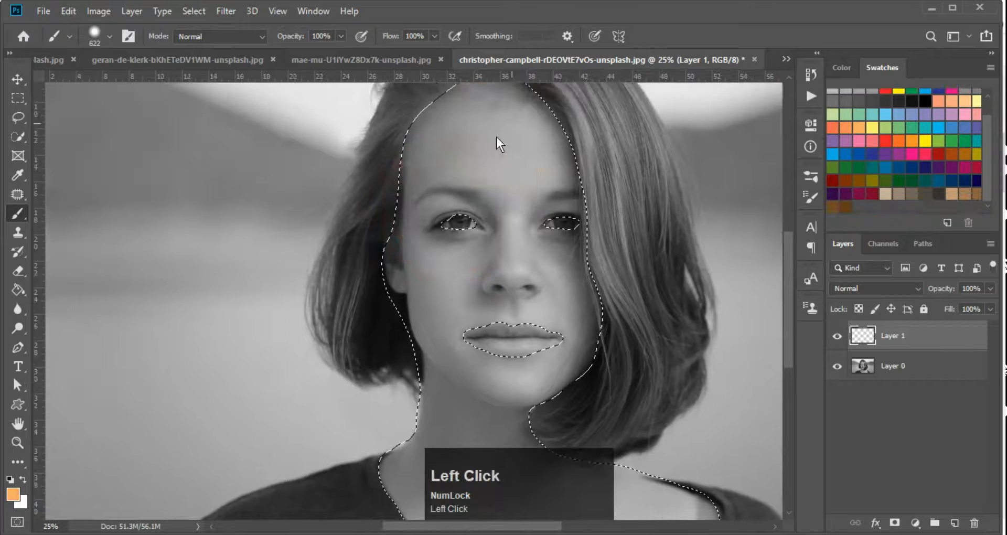
{"action": "mouse_move", "coordinate": [510, 133]}
{"action": "left_mouse_down"}
{"action": "mouse_move", "coordinate": [534, 135]}
{"action": "mouse_move", "coordinate": [391, 146]}
{"action": "mouse_move", "coordinate": [378, 198]}
{"action": "mouse_move", "coordinate": [616, 192]}
{"action": "mouse_move", "coordinate": [374, 229]}
{"action": "mouse_move", "coordinate": [595, 247]}
{"action": "mouse_move", "coordinate": [413, 334]}
{"action": "mouse_move", "coordinate": [615, 384]}
{"action": "mouse_move", "coordinate": [592, 389]}
{"action": "mouse_move", "coordinate": [544, 339]}
{"action": "mouse_move", "coordinate": [533, 184]}
{"action": "left_mouse_up"}
{"action": "key", "text": "space"}
{"action": "mouse_move", "coordinate": [446, 333]}
{"action": "left_mouse_down"}
{"action": "mouse_move", "coordinate": [558, 456]}
{"action": "mouse_move", "coordinate": [671, 452]}
{"action": "mouse_move", "coordinate": [473, 392]}
{"action": "mouse_move", "coordinate": [654, 402]}
{"action": "mouse_move", "coordinate": [490, 511]}
{"action": "left_mouse_up"}
{"action": "mouse_move", "coordinate": [449, 279]}
{"action": "left_mouse_down"}
{"action": "mouse_move", "coordinate": [466, 199]}
{"action": "mouse_move", "coordinate": [512, 362]}
{"action": "left_mouse_up"}
{"action": "key", "text": "space"}
{"action": "mouse_move", "coordinate": [504, 243]}
{"action": "left_mouse_down"}
{"action": "mouse_move", "coordinate": [597, 177]}
{"action": "mouse_move", "coordinate": [505, 177]}
{"action": "mouse_move", "coordinate": [423, 397]}
{"action": "mouse_move", "coordinate": [577, 375]}
{"action": "left_mouse_up"}
{"action": "key", "text": "ctrl+d"}
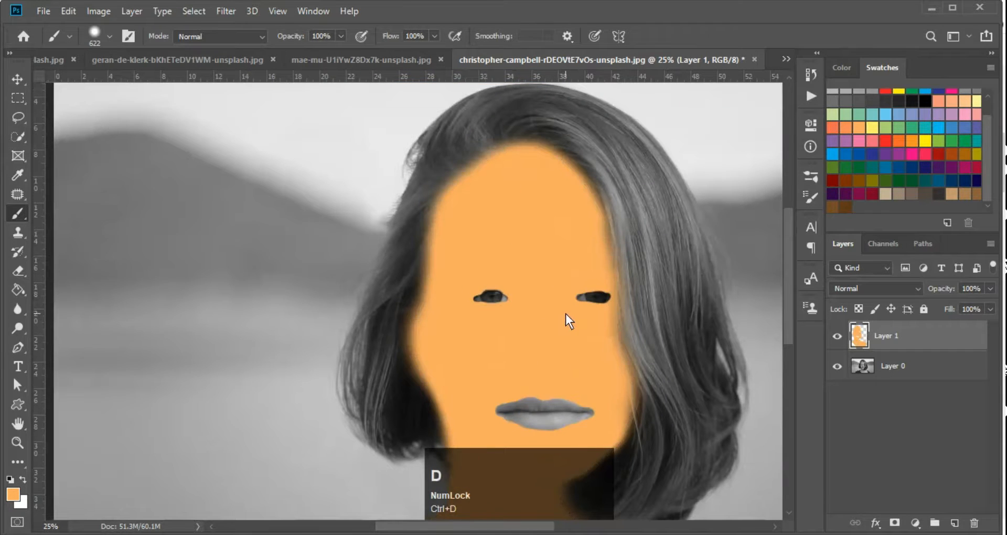
{"action": "key", "text": "v"}
{"action": "left_click", "coordinate": [852, 289]}
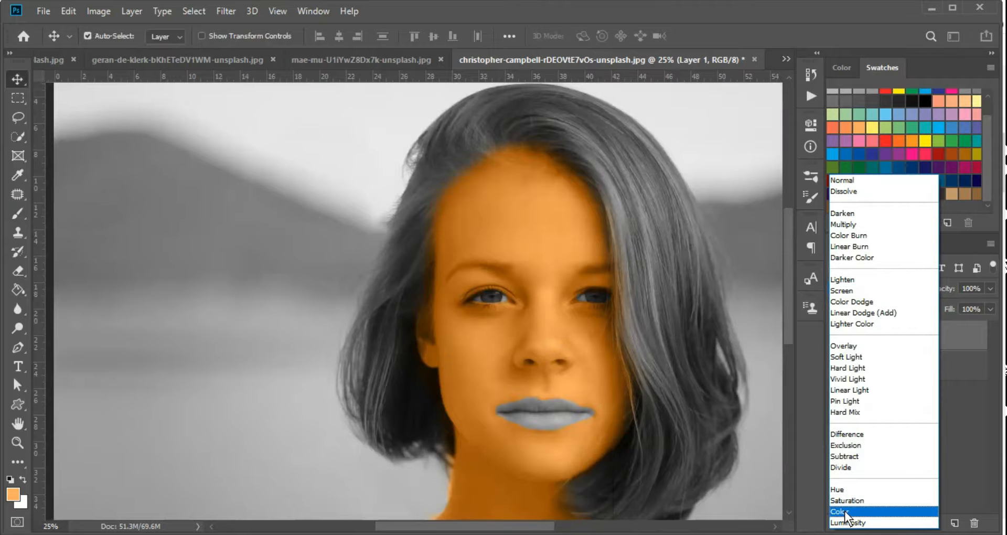
Set Layer 1's blend mode to Color and check the face
{"action": "left_click", "coordinate": [845, 511]}
{"action": "key", "text": "ctrl+minus"}
{"action": "key", "text": "ctrl+minus"}
{"action": "key", "text": "ctrl+minus"}
{"action": "key", "text": "ctrl+minus"}
{"action": "left_click", "coordinate": [423, 314], "text": "ctrl"}
{"action": "key", "text": "ctrl+plus"}
{"action": "key", "text": "ctrl+plus"}
{"action": "left_click", "coordinate": [424, 315], "text": "ctrl"}
{"action": "left_click", "coordinate": [418, 318], "text": "ctrl"}
{"action": "left_click_drag", "start_coordinate": [423, 313], "coordinate": [398, 289]}
{"action": "key", "text": "ctrl+minus"}
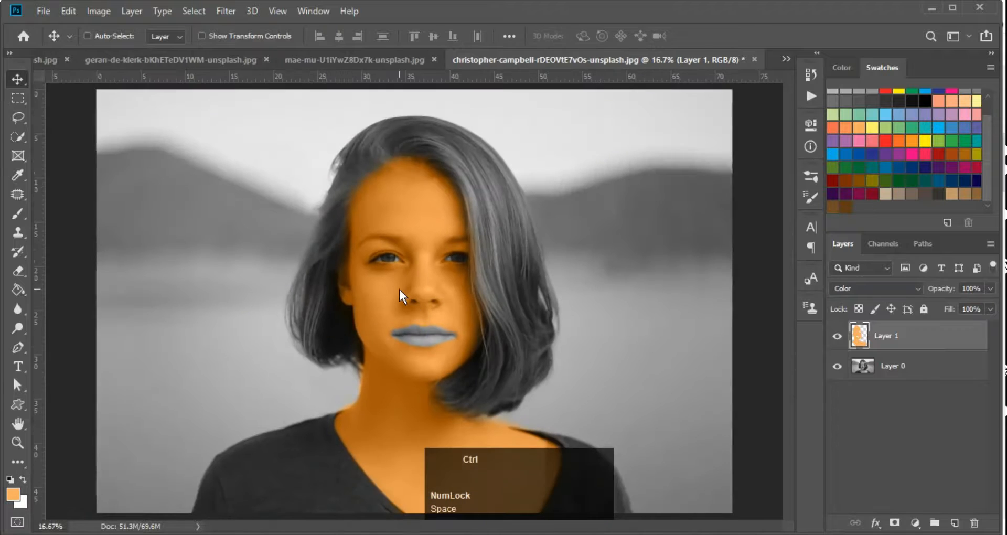
{"action": "left_click_drag", "start_coordinate": [541, 303], "coordinate": [470, 262]}
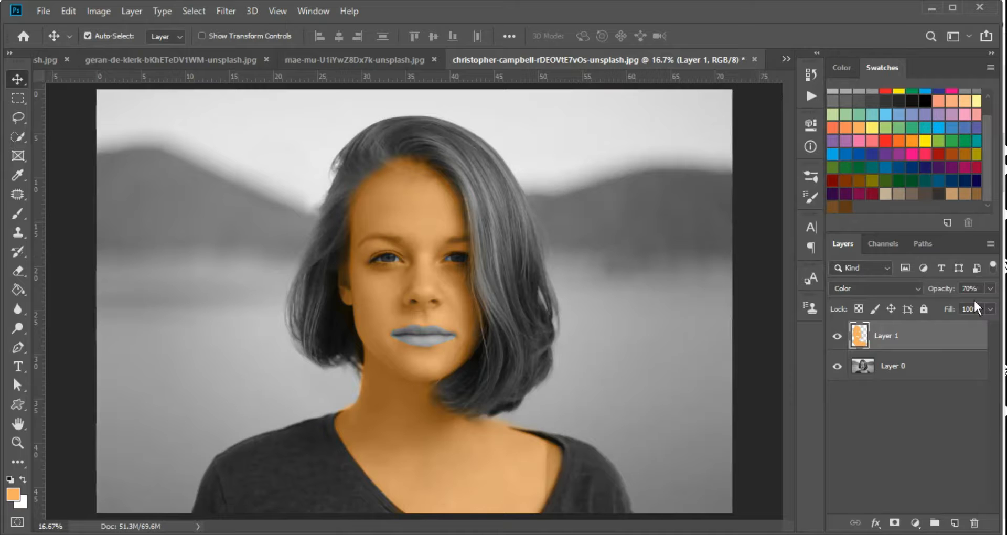
{"action": "left_click", "coordinate": [493, 312], "text": "ctrl"}
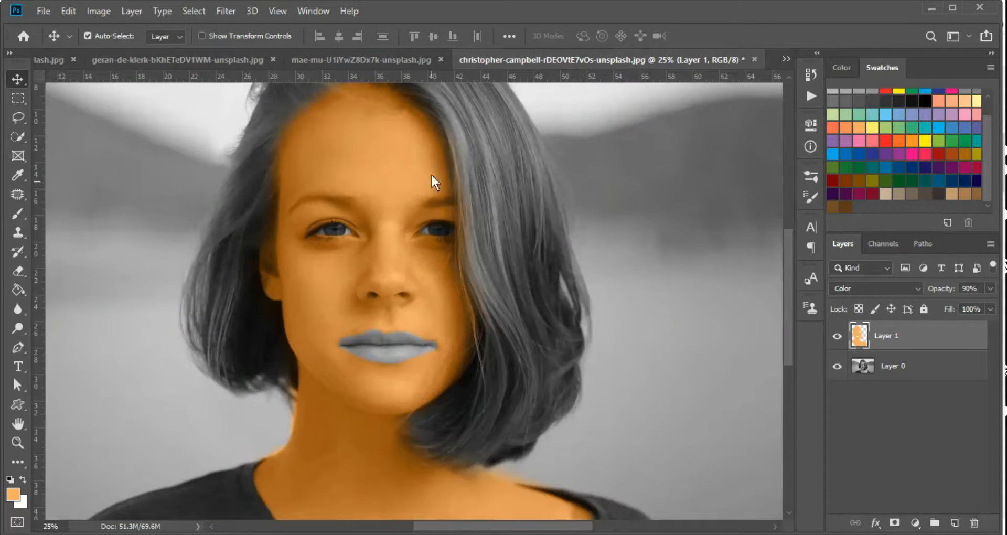
{"action": "key", "text": "ctrl+minus"}
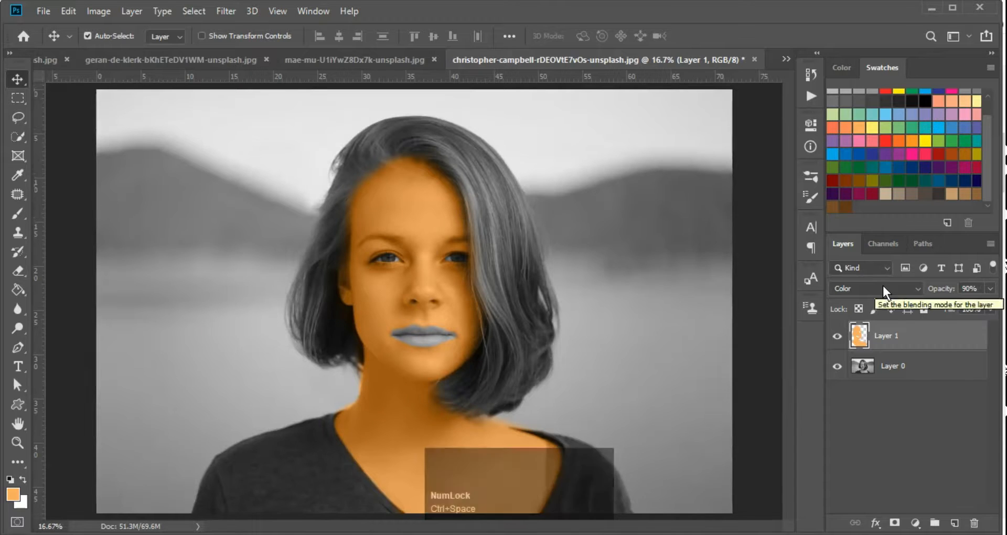
Lower Layer 1's opacity to 76% and open its Layer Style settings
{"action": "key", "text": "7"}
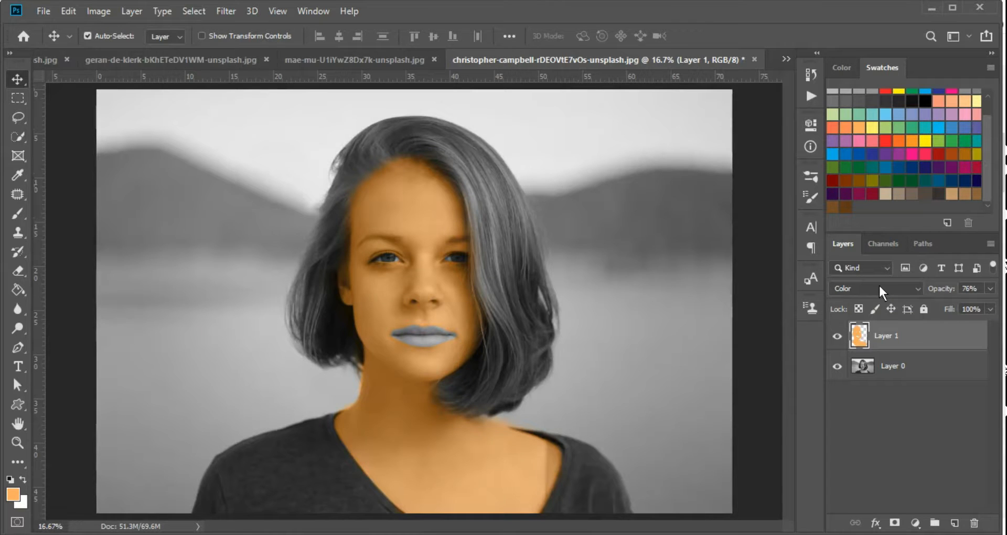
{"action": "left_click", "coordinate": [461, 303], "text": "ctrl"}
{"action": "key", "text": "ctrl+minus"}
{"action": "key", "text": "ctrl+minus"}
{"action": "left_click", "coordinate": [423, 325], "text": "ctrl"}
{"action": "left_click", "coordinate": [424, 324], "text": "ctrl"}
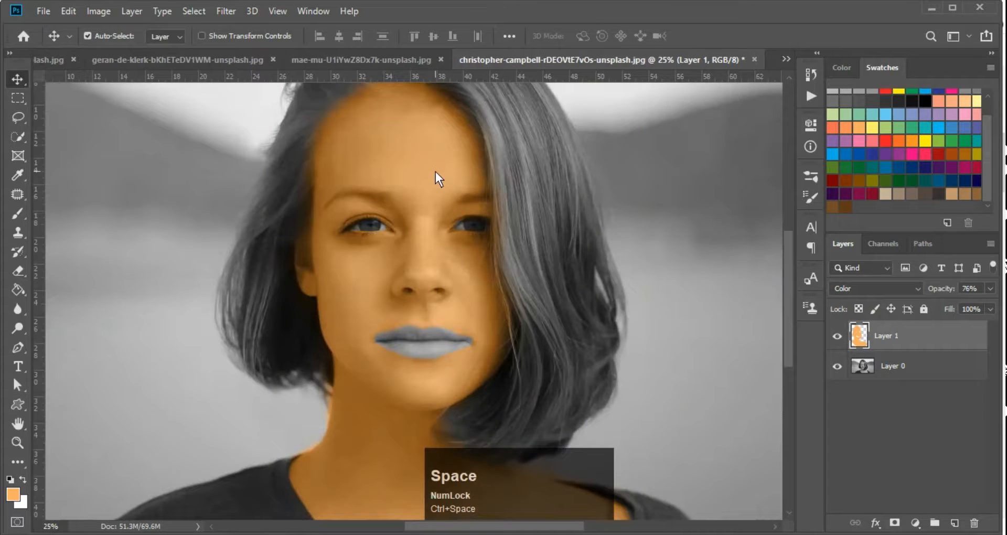
{"action": "left_click_drag", "start_coordinate": [438, 244], "coordinate": [380, 283]}
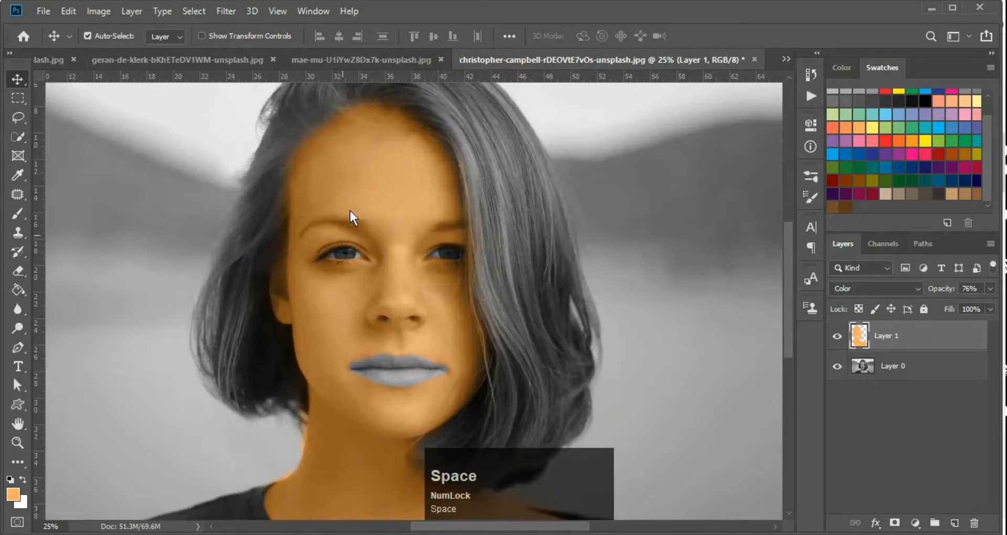
{"action": "left_click", "coordinate": [958, 330]}
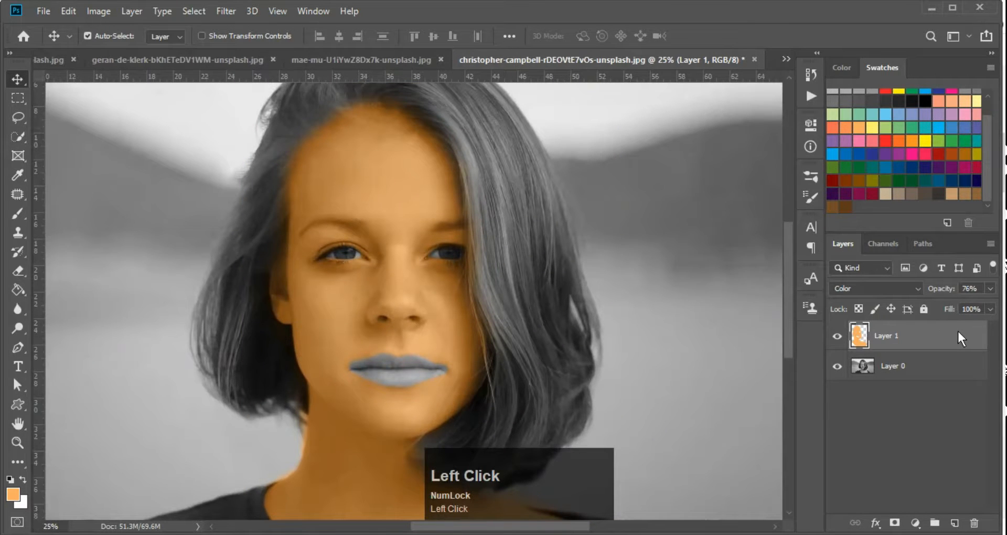
{"action": "double_click", "coordinate": [958, 332]}
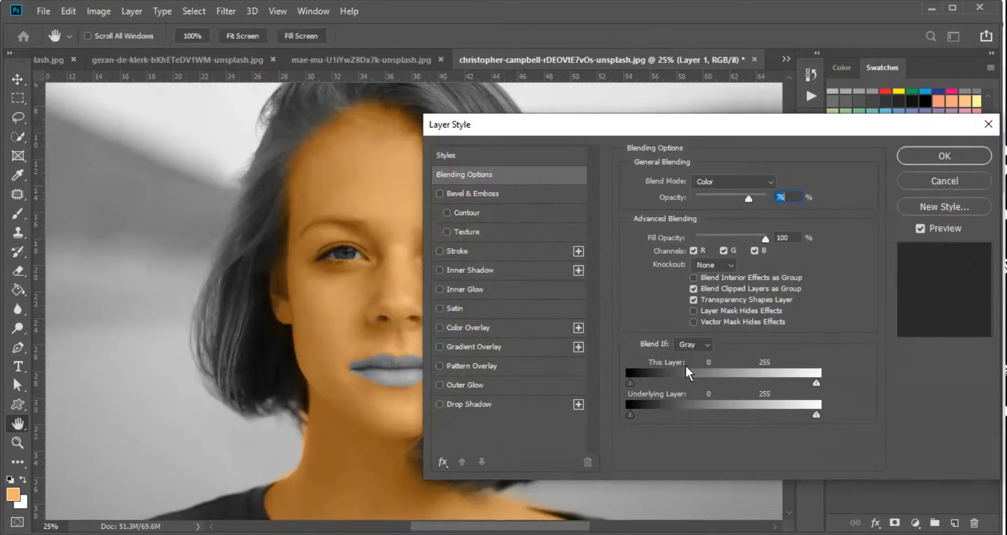
Keep the orange off the brightest underlying tones (down to 140) and set Layer 1 opacity to 80%
{"action": "left_click_drag", "start_coordinate": [814, 419], "coordinate": [774, 420]}
{"action": "left_click_drag", "start_coordinate": [753, 419], "coordinate": [732, 415]}
{"action": "left_click", "coordinate": [944, 156]}
{"action": "key", "text": "ctrl+minus"}
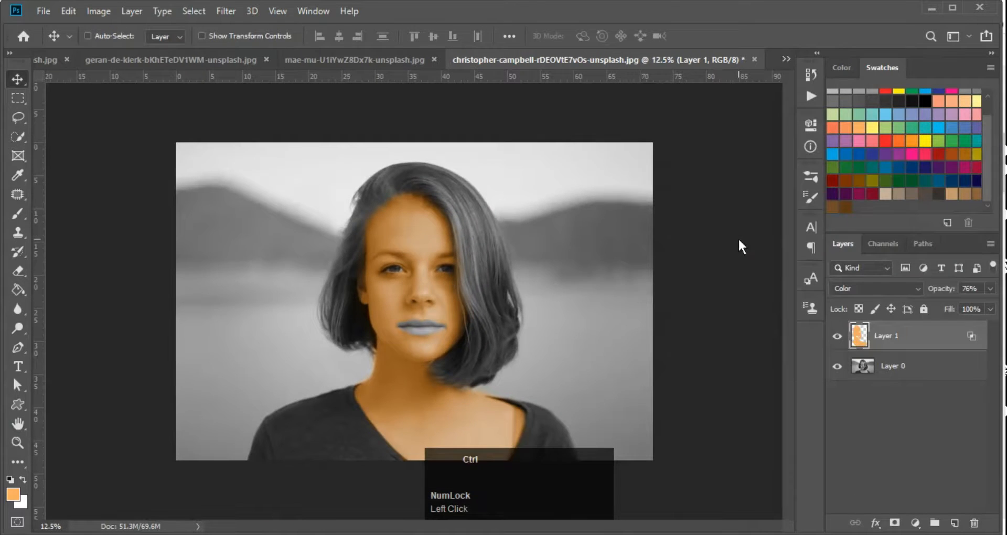
{"action": "left_click_drag", "start_coordinate": [596, 254], "coordinate": [944, 234]}
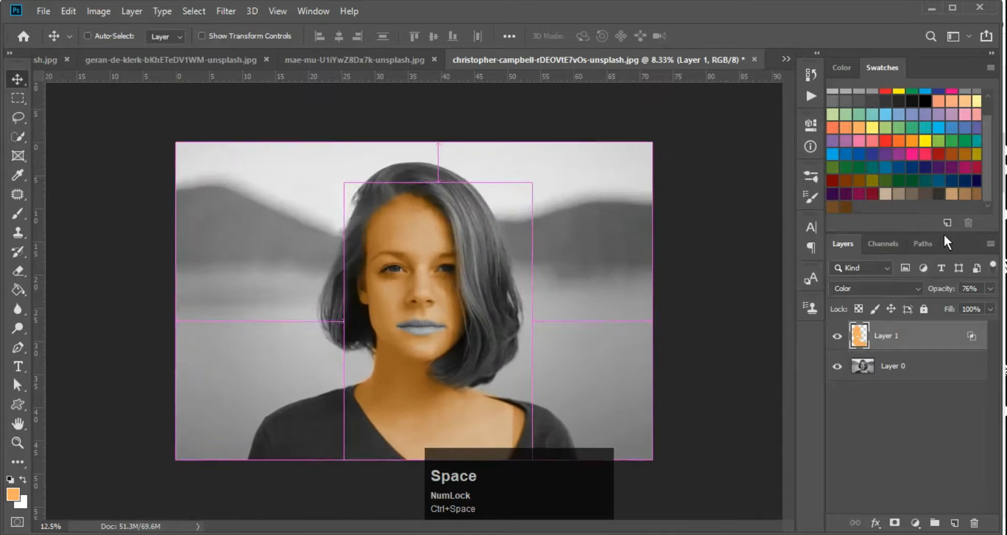
{"action": "key", "text": "8"}
Zoom in on the lips and add a new empty Layer 2
{"action": "key", "text": "ctrl+minus"}
{"action": "key", "text": "ctrl+plus"}
{"action": "key", "text": "ctrl+minus"}
{"action": "left_click", "coordinate": [843, 307], "text": "ctrl"}
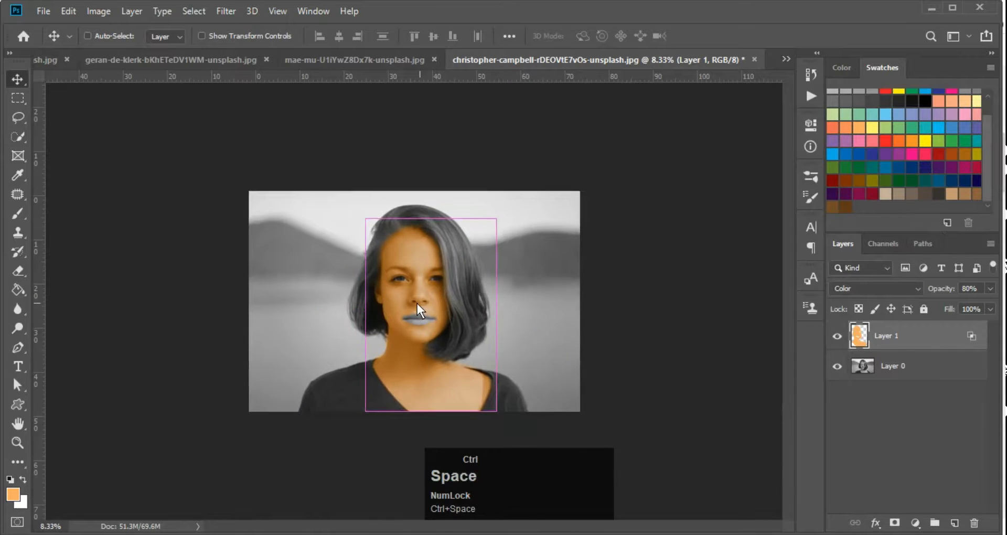
{"action": "left_click", "coordinate": [417, 303], "text": "ctrl"}
{"action": "left_click", "coordinate": [412, 342], "text": "ctrl"}
{"action": "key", "text": "ctrl+shift+alt+n"}
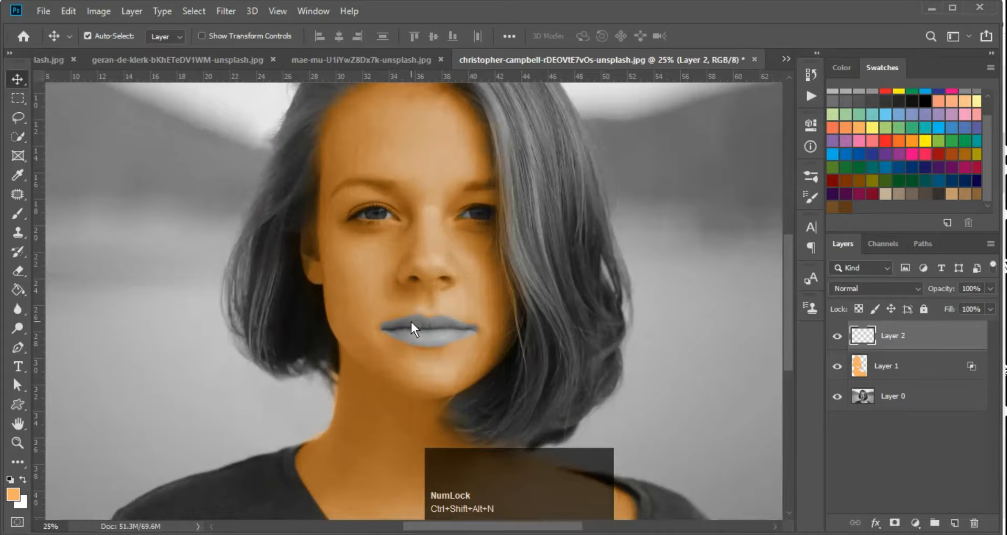
Select the lips with the Quick Selection tool at a smaller brush size
{"action": "left_click", "coordinate": [400, 325], "text": "ctrl"}
{"action": "key", "text": "w"}
{"action": "left_click", "coordinate": [435, 330], "text": "ctrl"}
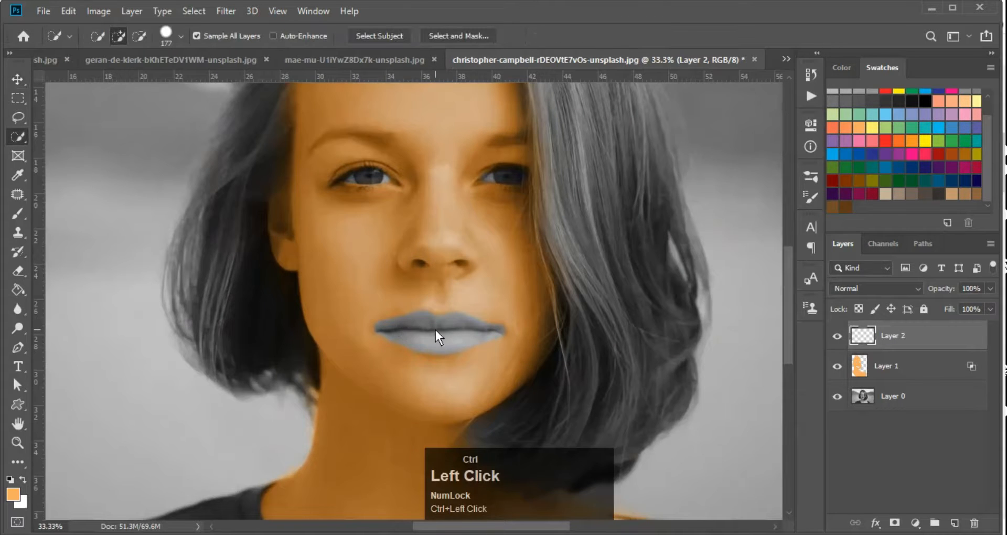
{"action": "left_click", "coordinate": [436, 329], "text": "ctrl"}
{"action": "left_click", "coordinate": [435, 329], "text": "ctrl"}
{"action": "right_click", "coordinate": [423, 336], "text": "alt"}
{"action": "left_click_drag", "start_coordinate": [415, 346], "coordinate": [550, 347]}
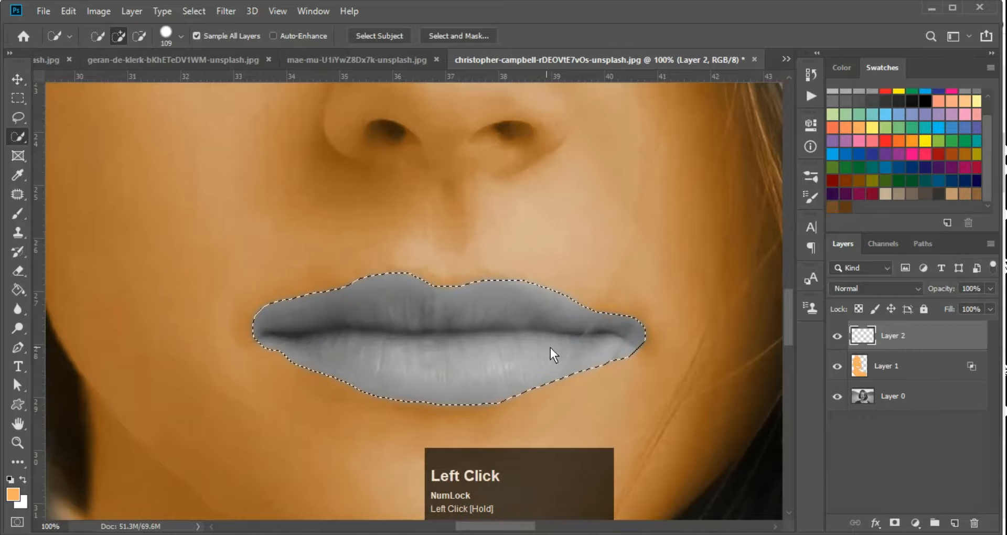
{"action": "key", "text": "ctrl+minus"}
{"action": "key", "text": "ctrl+minus"}
{"action": "key", "text": "ctrl+minus"}
{"action": "left_click", "coordinate": [390, 324], "text": "ctrl"}
{"action": "left_click", "coordinate": [404, 325], "text": "ctrl"}
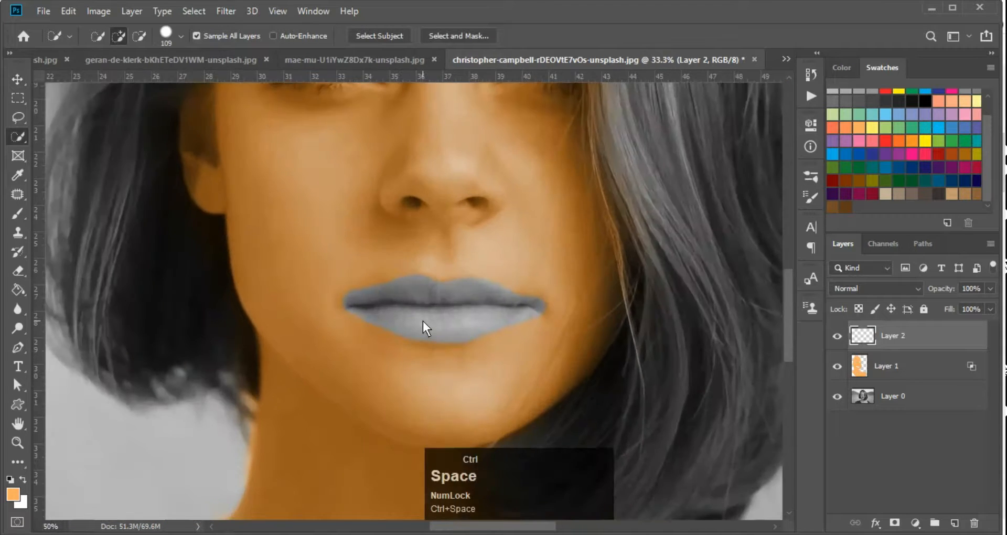
{"action": "key", "text": "ctrl+minus"}
{"action": "key", "text": "ctrl+minus"}
{"action": "key", "text": "ctrl+minus"}
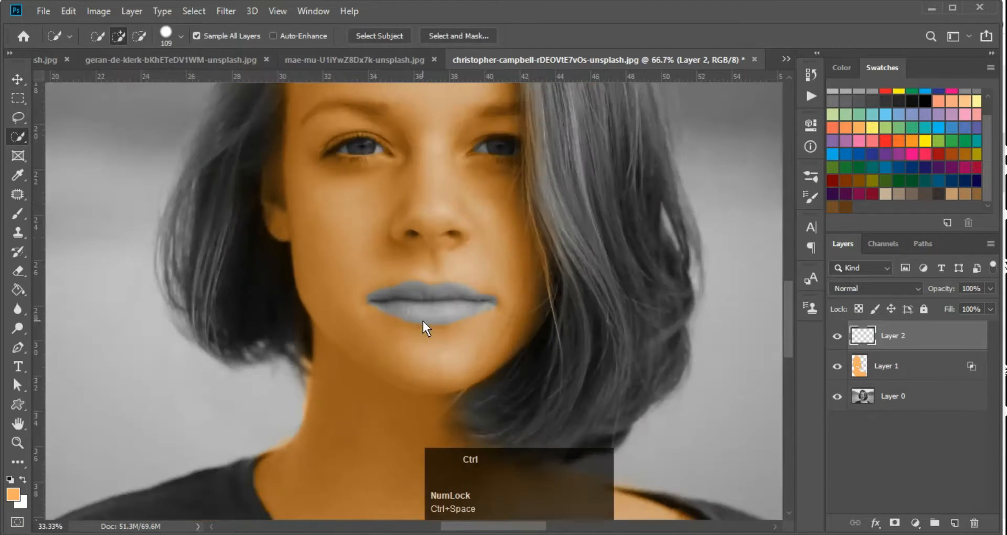
Fill the lip selection with a pink-red swatch on Layer 2 and deselect
{"action": "scroll", "coordinate": [927, 178], "scroll_direction": "down", "scroll_amount": 1}
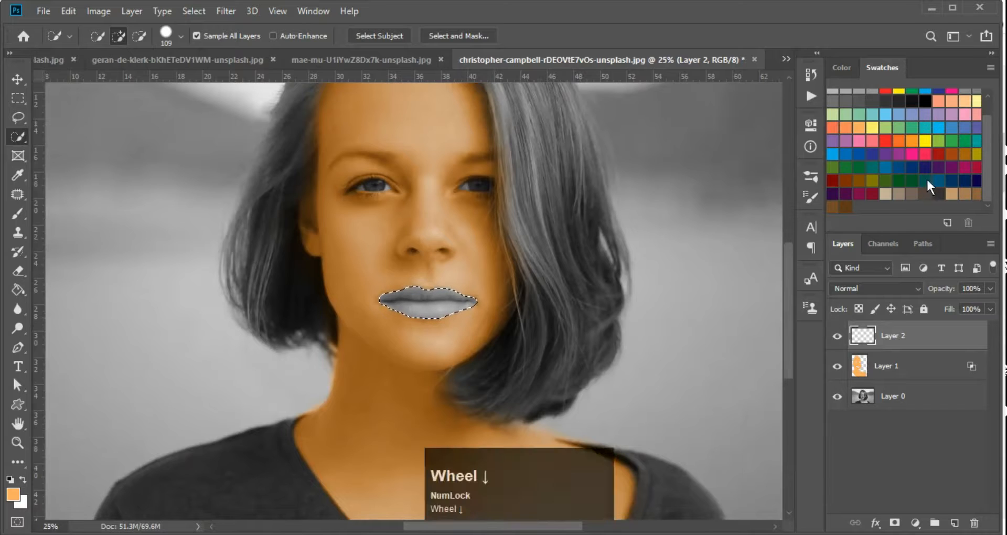
{"action": "left_click", "coordinate": [924, 152]}
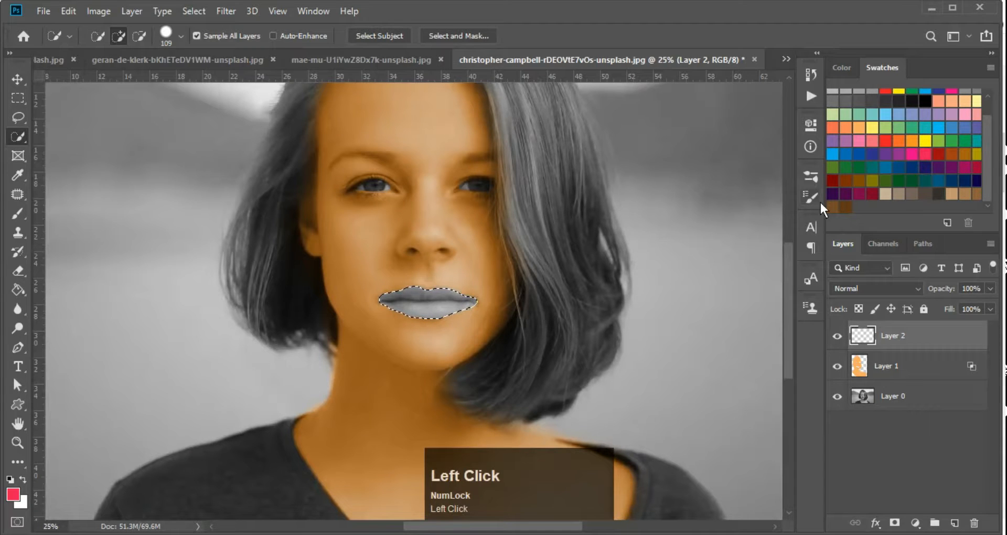
{"action": "key", "text": "alt+BackSpace"}
{"action": "key", "text": "ctrl+d"}
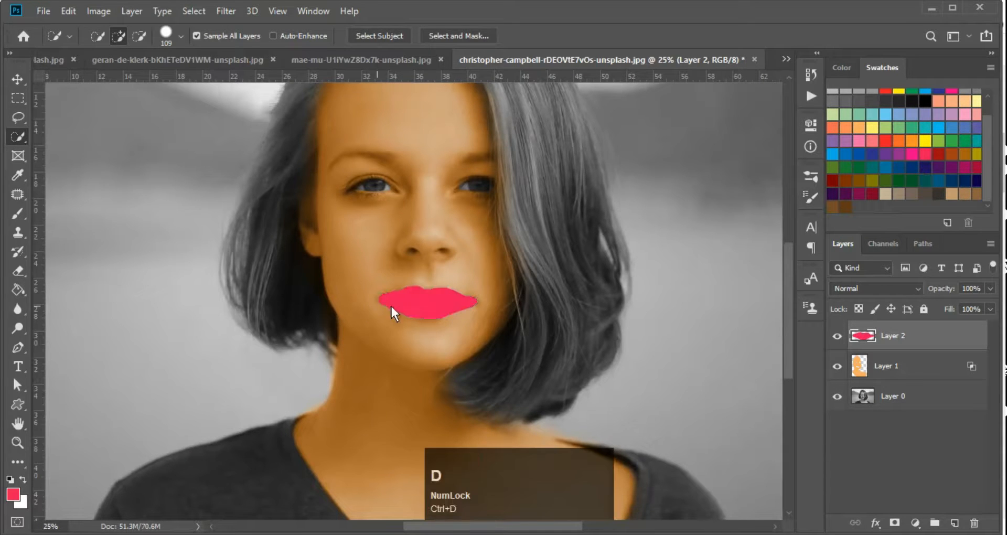
{"action": "key", "text": "v"}
{"action": "left_click", "coordinate": [436, 303], "text": "ctrl"}
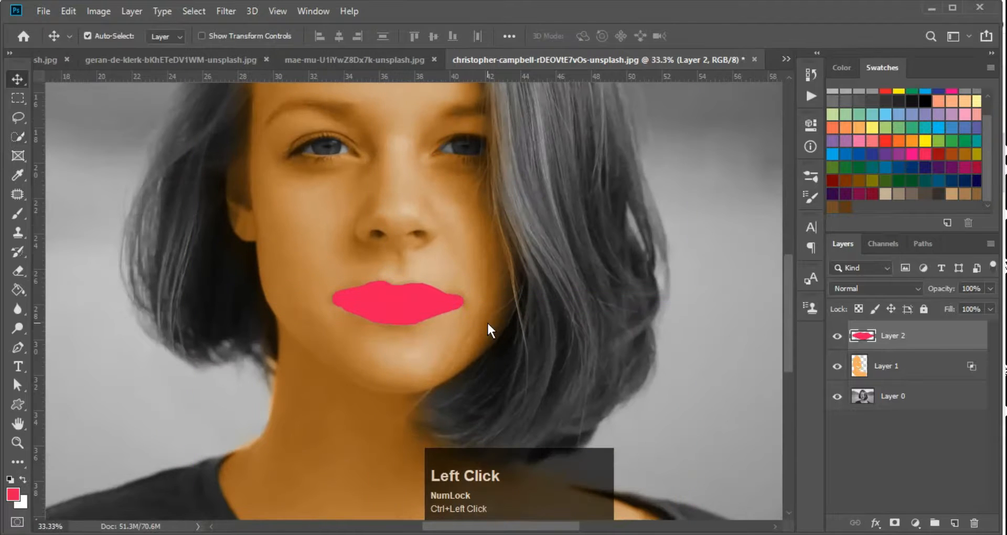
Blend the lip layer with Overlay at 70% opacity
{"action": "left_click", "coordinate": [876, 286]}
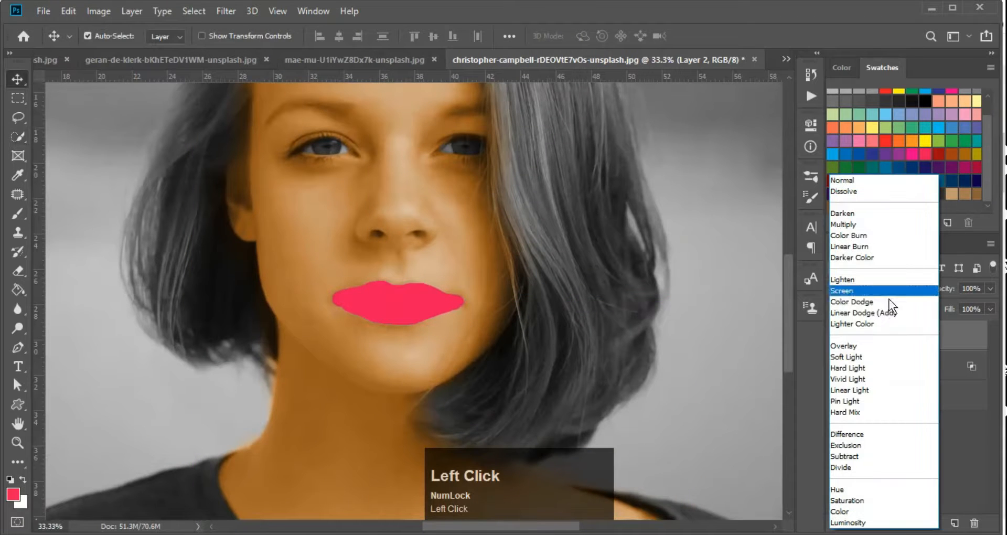
{"action": "left_click", "coordinate": [864, 346]}
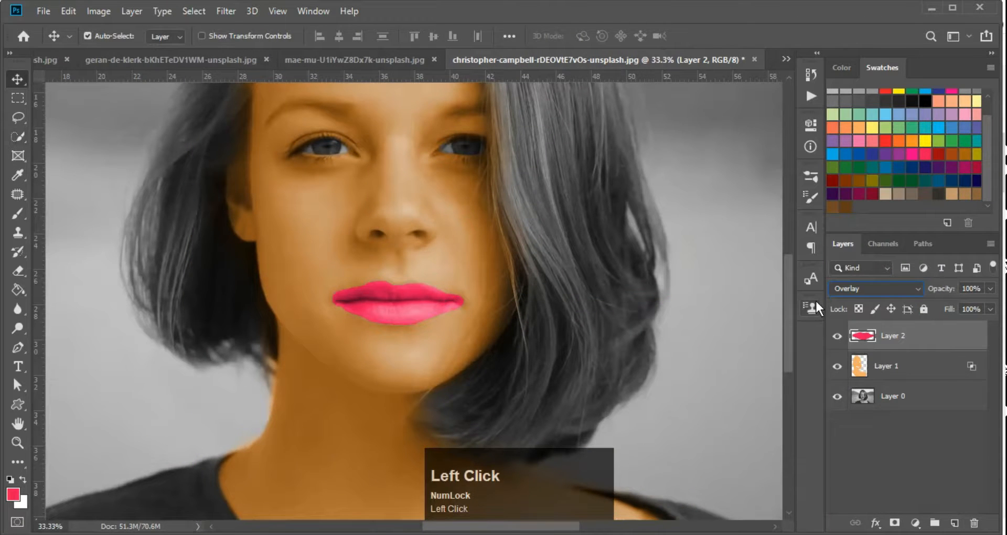
{"action": "key", "text": "Return"}
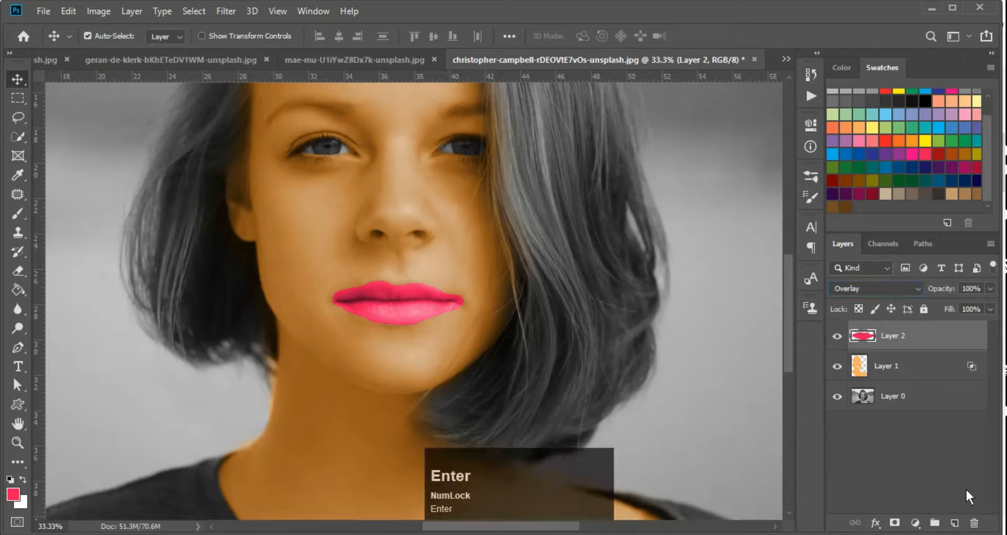
{"action": "key", "text": "7"}
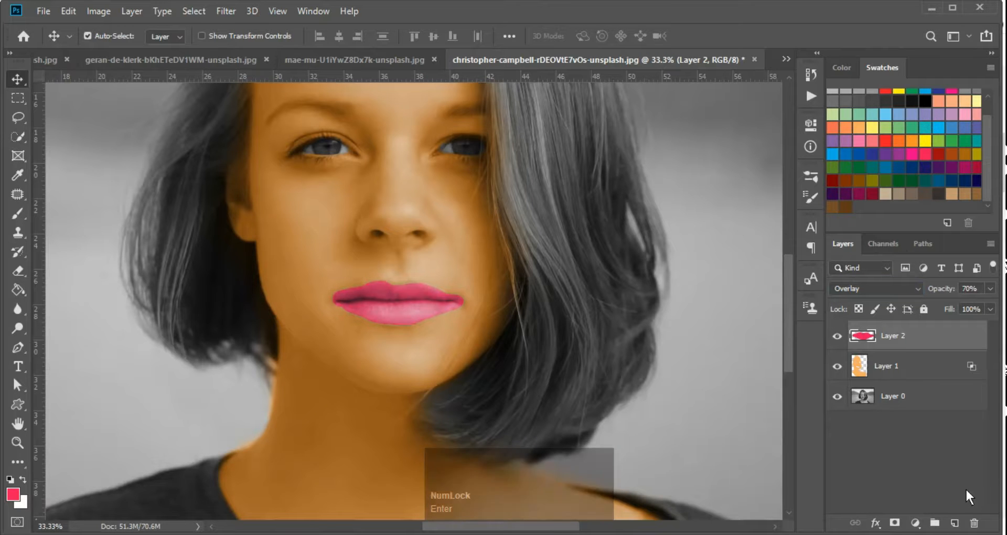
Zoom out to 12.5% and add an empty Layer 3 above the lips for the hair
{"action": "key", "text": "ctrl+minus"}
{"action": "key", "text": "ctrl+minus"}
{"action": "key", "text": "ctrl+minus"}
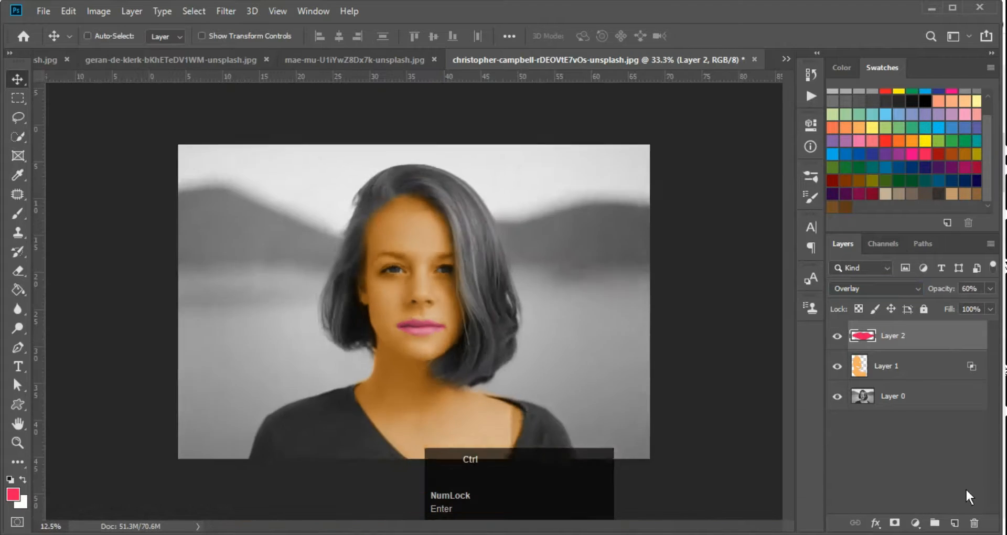
{"action": "key", "text": "ctrl+minus"}
{"action": "key", "text": "ctrl+plus"}
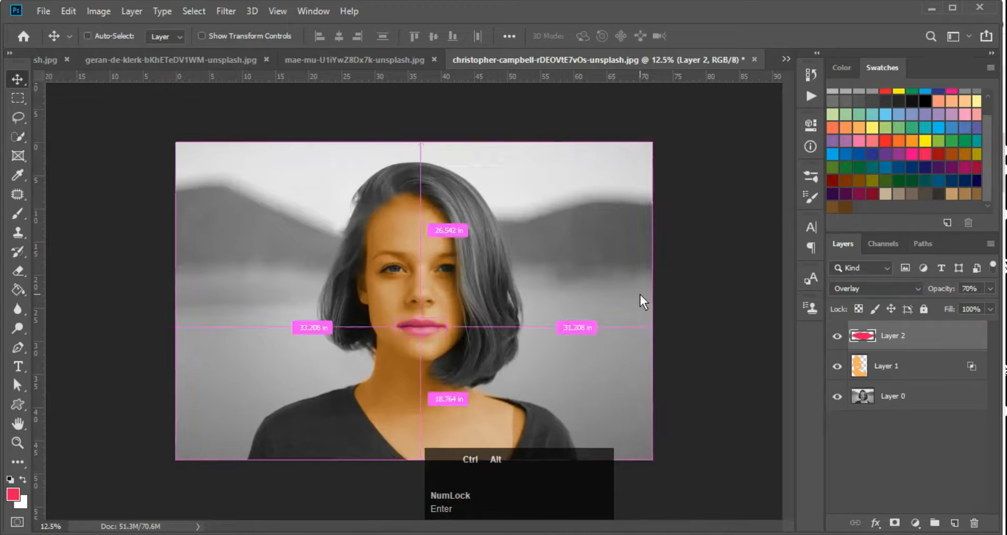
{"action": "key", "text": "ctrl+shift+alt+n"}
{"action": "key", "text": "ctrl+space"}
Paint black over the right side and lower hair with an enlarged, softer brush
{"action": "left_click", "coordinate": [398, 215], "text": "ctrl"}
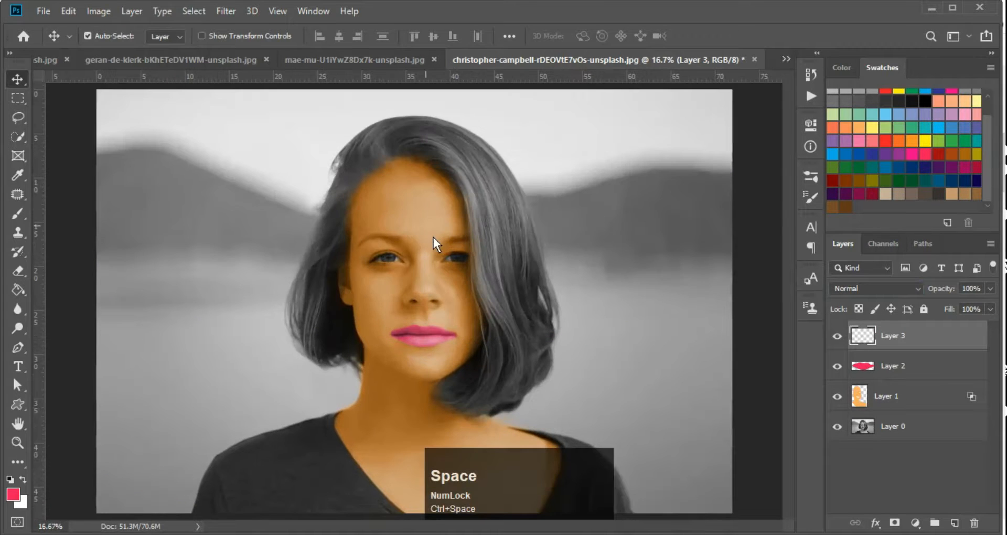
{"action": "key", "text": "b"}
{"action": "key", "text": "d"}
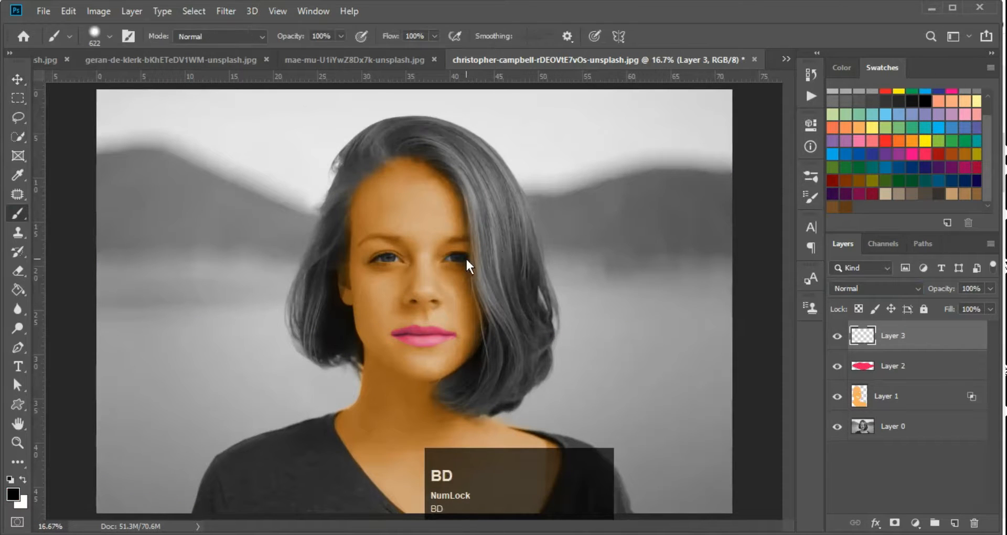
{"action": "scroll", "coordinate": [497, 182], "scroll_direction": "up", "scroll_amount": 3}
{"action": "mouse_move", "coordinate": [478, 171]}
{"action": "left_mouse_down"}
{"action": "mouse_move", "coordinate": [518, 231]}
{"action": "mouse_move", "coordinate": [509, 241]}
{"action": "left_mouse_up"}
{"action": "left_click", "coordinate": [509, 241], "text": "alt"}
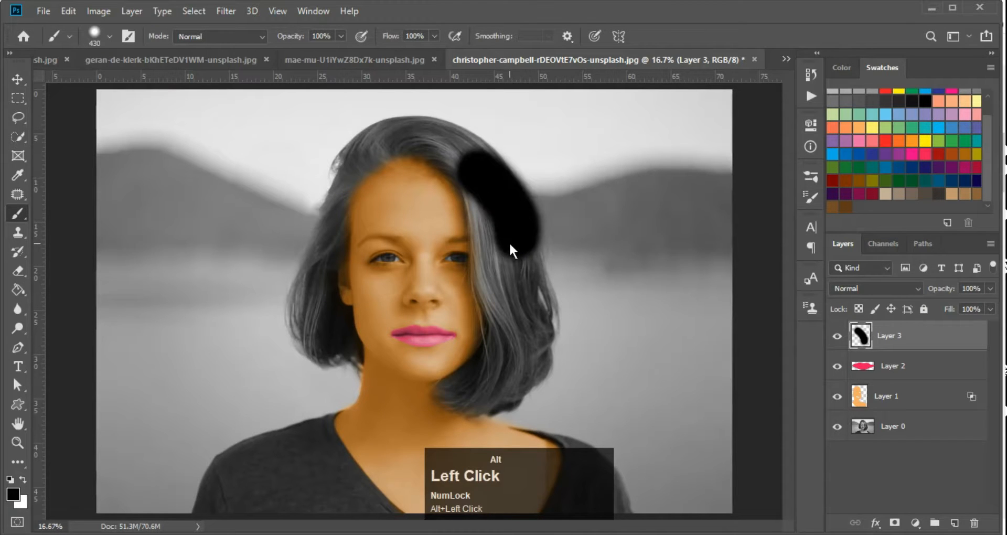
{"action": "right_click", "coordinate": [590, 236], "text": "alt"}
{"action": "mouse_move", "coordinate": [585, 235]}
{"action": "left_mouse_down"}
{"action": "mouse_move", "coordinate": [603, 223]}
{"action": "mouse_move", "coordinate": [596, 148]}
{"action": "left_mouse_up"}
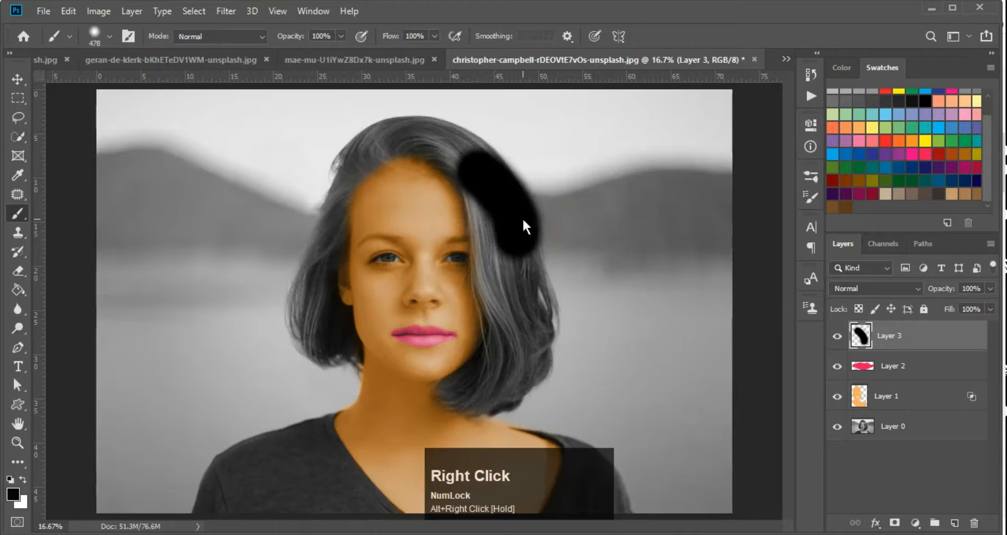
{"action": "left_click_drag", "start_coordinate": [488, 214], "coordinate": [506, 283]}
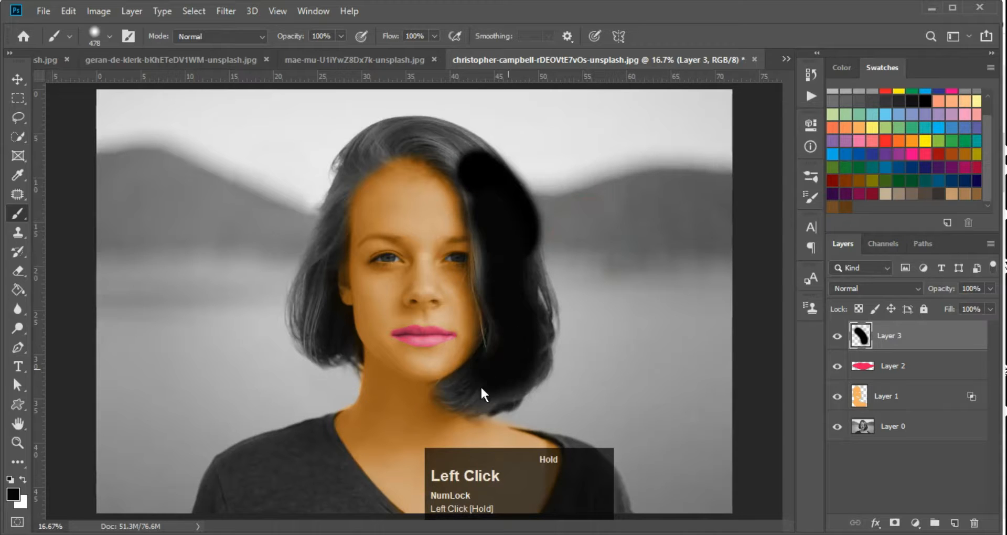
{"action": "left_click_drag", "start_coordinate": [481, 392], "coordinate": [500, 395]}
{"action": "mouse_move", "coordinate": [531, 320]}
{"action": "left_mouse_down"}
{"action": "mouse_move", "coordinate": [521, 266]}
{"action": "mouse_move", "coordinate": [497, 245]}
{"action": "left_mouse_up"}
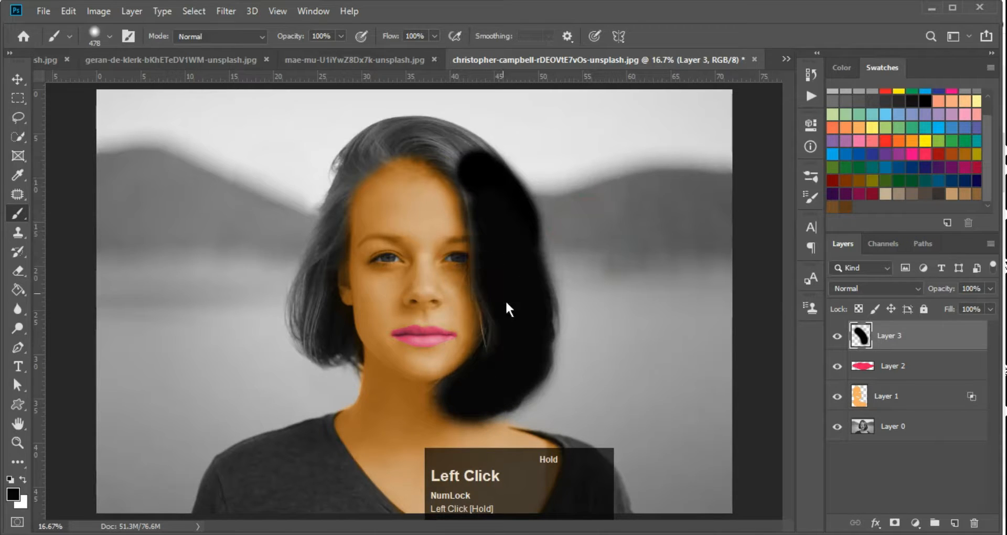
{"action": "left_click_drag", "start_coordinate": [489, 213], "coordinate": [475, 175]}
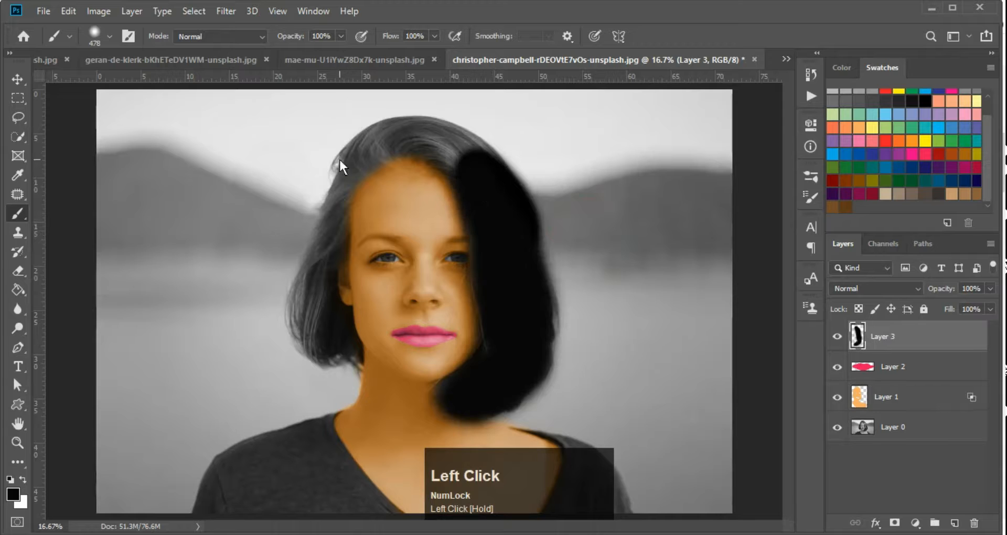
Cover the remaining left and top hair with black
{"action": "left_click", "coordinate": [416, 138], "text": "ctrl"}
{"action": "left_click_drag", "start_coordinate": [410, 155], "coordinate": [391, 181]}
{"action": "right_click", "coordinate": [376, 170], "text": "alt"}
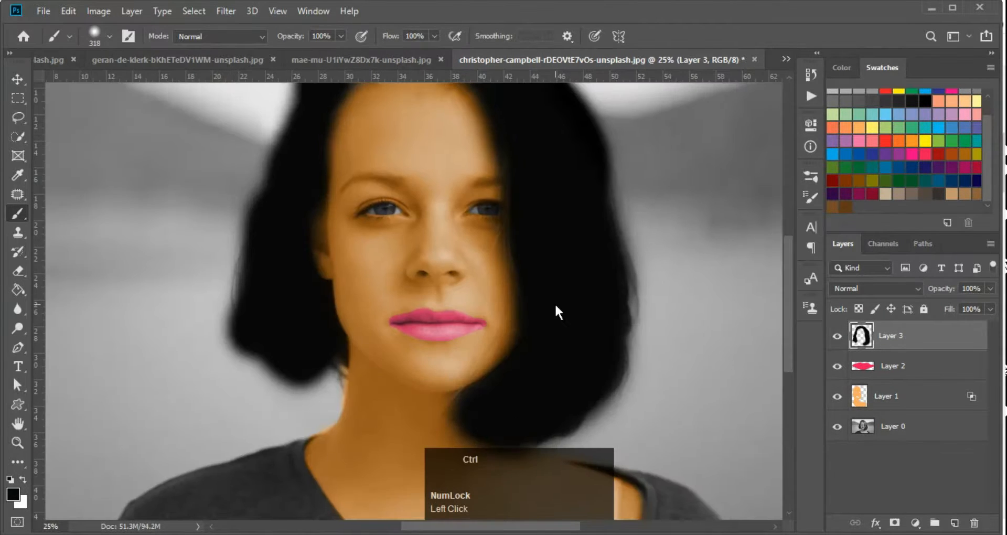
{"action": "left_click", "coordinate": [555, 303], "text": "ctrl+alt"}
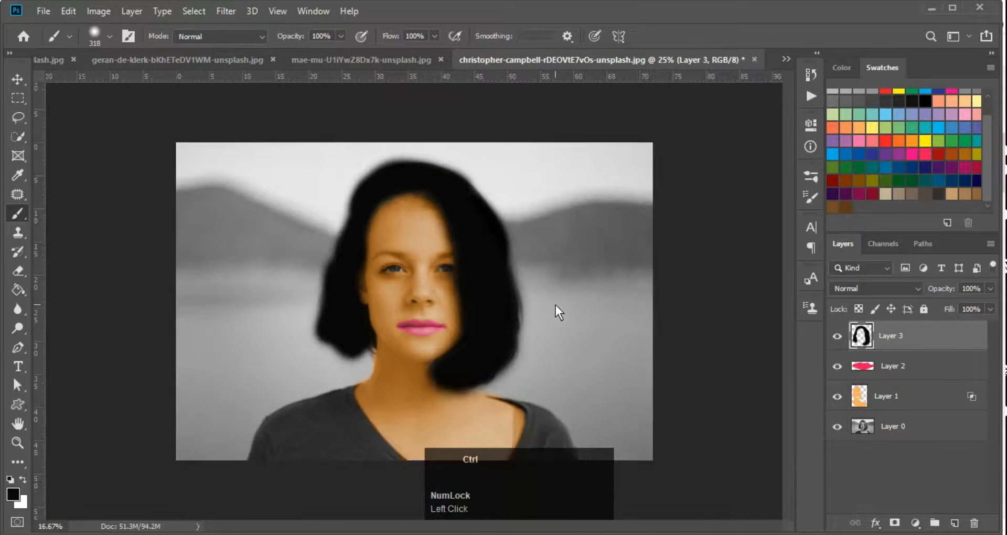
{"action": "left_click", "coordinate": [496, 251], "text": "ctrl"}
{"action": "mouse_move", "coordinate": [426, 140]}
{"action": "left_mouse_down"}
{"action": "mouse_move", "coordinate": [441, 151]}
{"action": "mouse_move", "coordinate": [433, 147]}
{"action": "left_mouse_up"}
{"action": "key", "text": "ctrl+minus"}
Set the black hair paint on Layer 3 to Soft Light blending
{"action": "left_click", "coordinate": [477, 290], "text": "ctrl"}
{"action": "left_click", "coordinate": [879, 289]}
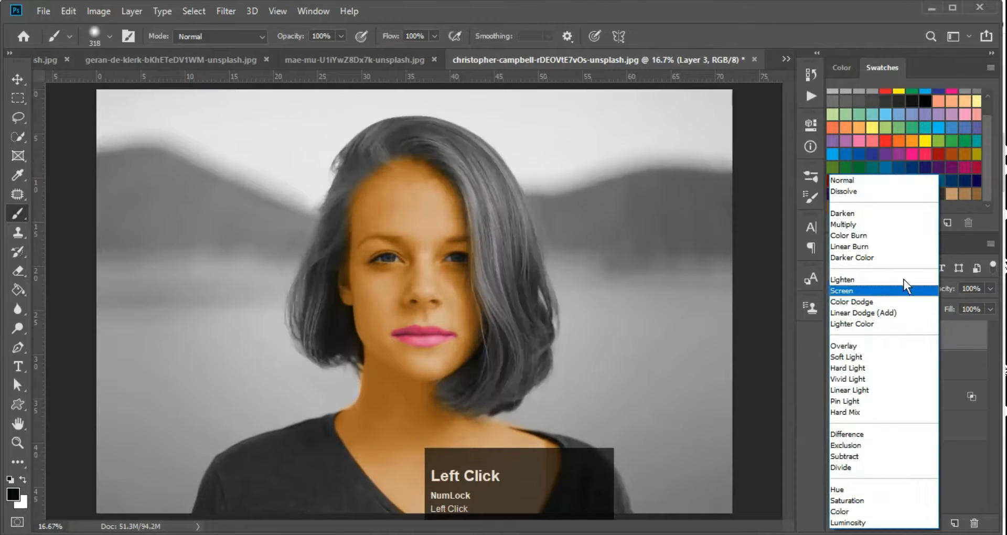
{"action": "left_click", "coordinate": [865, 359]}
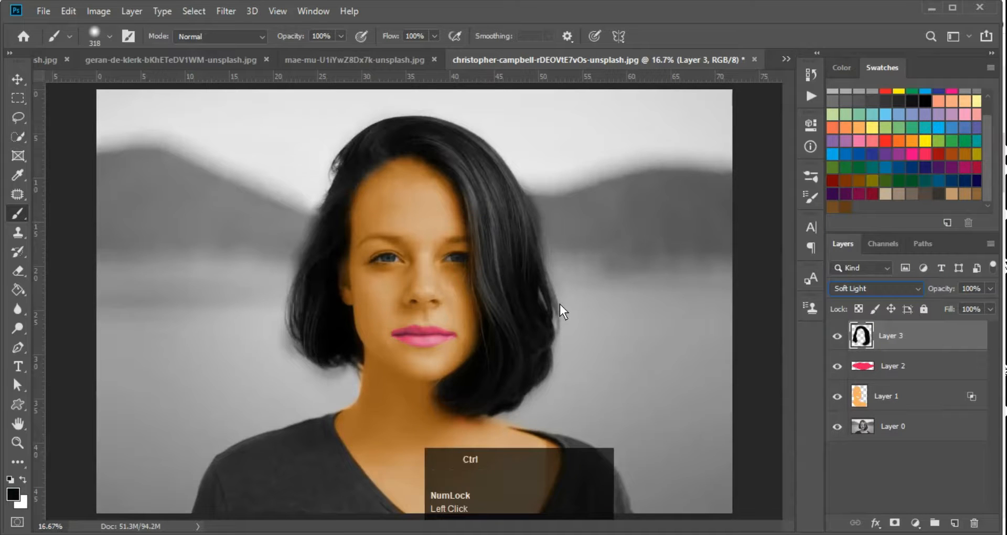
{"action": "key", "text": "ctrl+minus"}
{"action": "key", "text": "ctrl+minus"}
{"action": "key", "text": "ctrl+minus"}
{"action": "left_click", "coordinate": [468, 315], "text": "ctrl"}
{"action": "left_click", "coordinate": [467, 313], "text": "ctrl"}
{"action": "left_click", "coordinate": [467, 313], "text": "ctrl"}
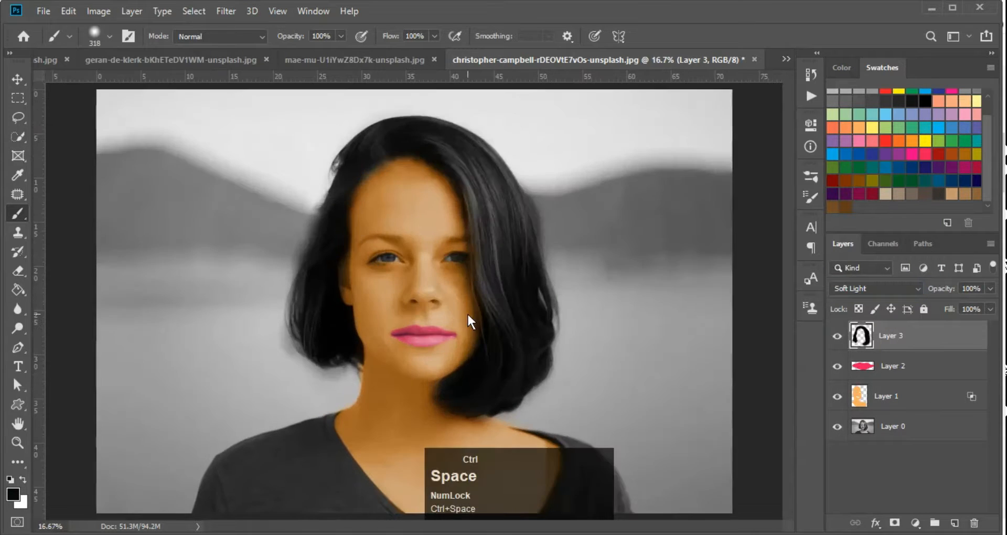
{"action": "key", "text": "ctrl+minus"}
Make Layer 3 active and set its layer opacity to 77%
{"action": "key", "text": "7"}
{"action": "key", "text": "Return"}
{"action": "key", "text": "Return"}
{"action": "left_click", "coordinate": [893, 330]}
{"action": "key", "text": "Return"}
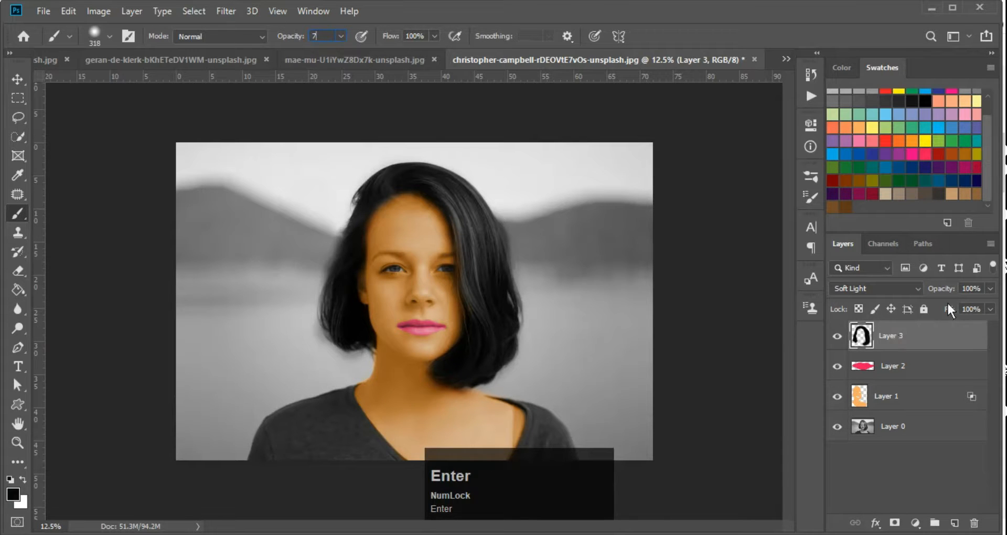
{"action": "left_click", "coordinate": [990, 308]}
{"action": "left_click_drag", "start_coordinate": [971, 304], "coordinate": [968, 304]}
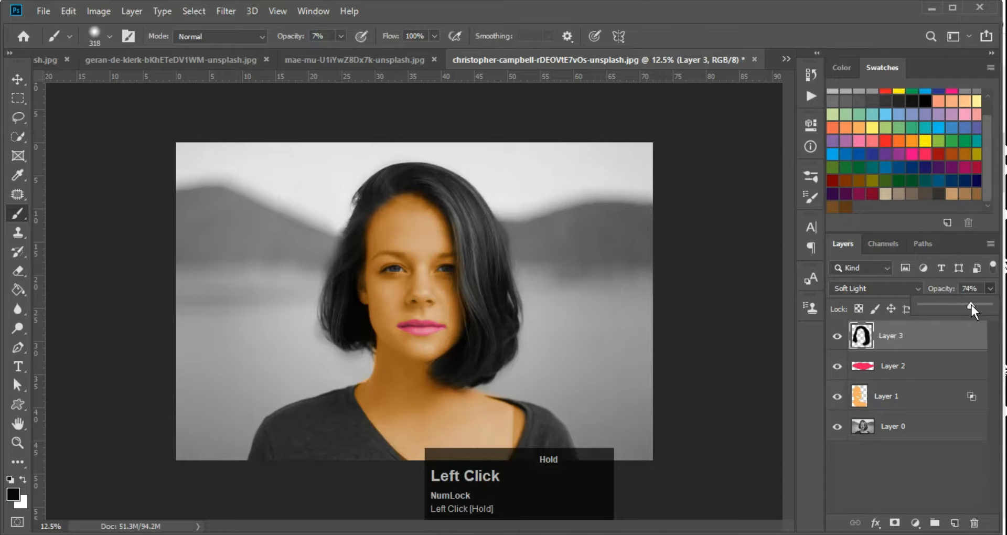
{"action": "left_click_drag", "start_coordinate": [971, 304], "coordinate": [974, 304]}
{"action": "key", "text": "Return"}
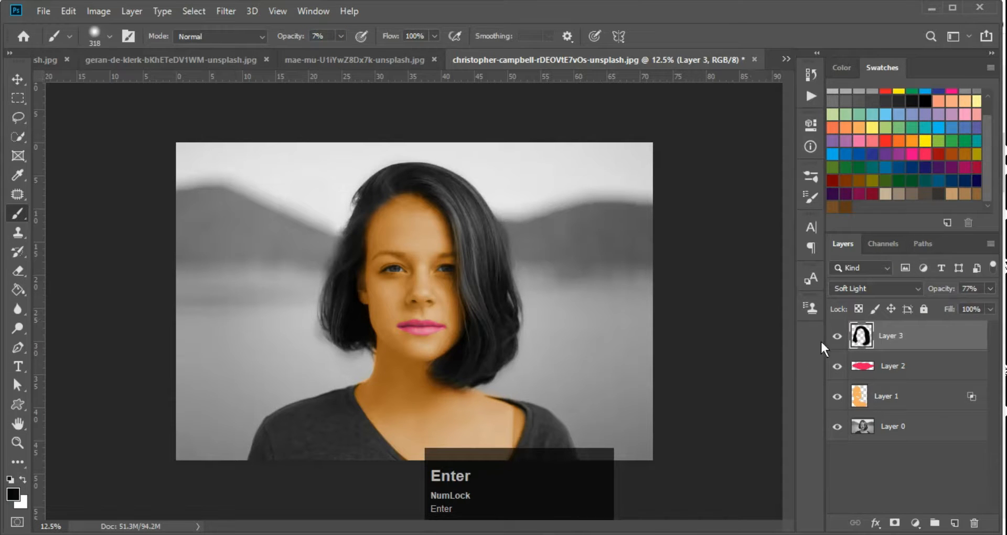
Compare the hair with Layer 3 hidden and shown, then add an empty Layer 4
{"action": "left_click", "coordinate": [836, 335]}
{"action": "left_click", "coordinate": [837, 336]}
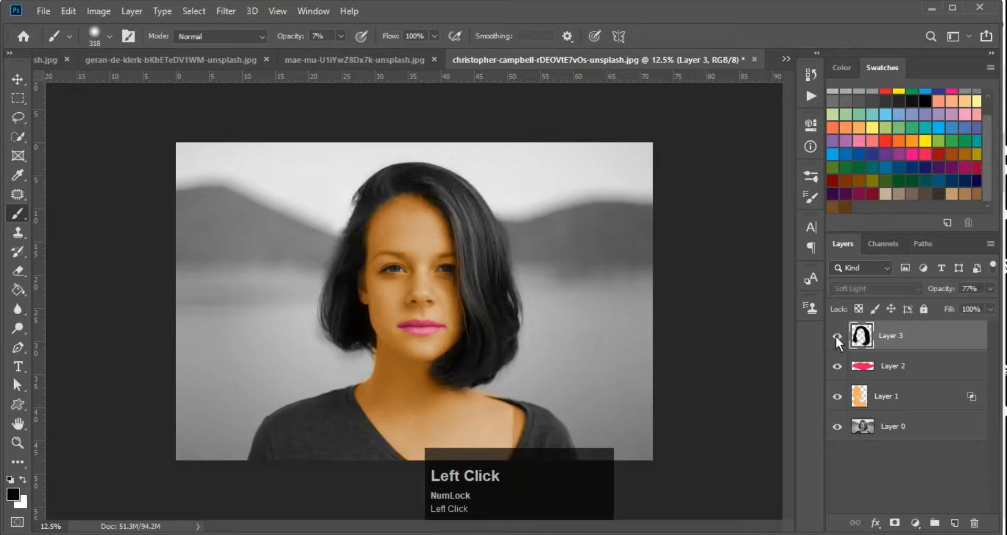
{"action": "left_click", "coordinate": [836, 336]}
{"action": "left_click", "coordinate": [837, 336]}
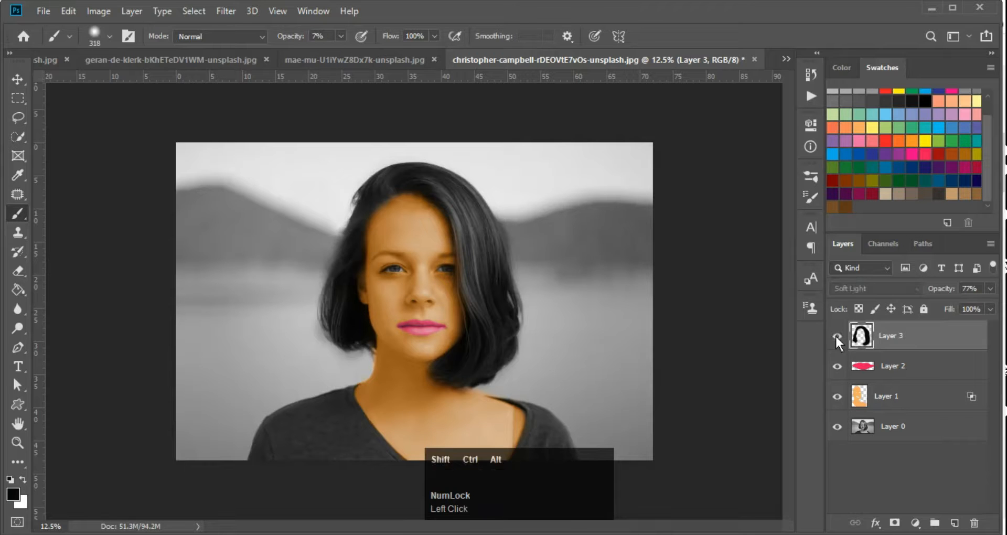
{"action": "key", "text": "ctrl+shift+alt+n"}
{"action": "left_click", "coordinate": [480, 269]}
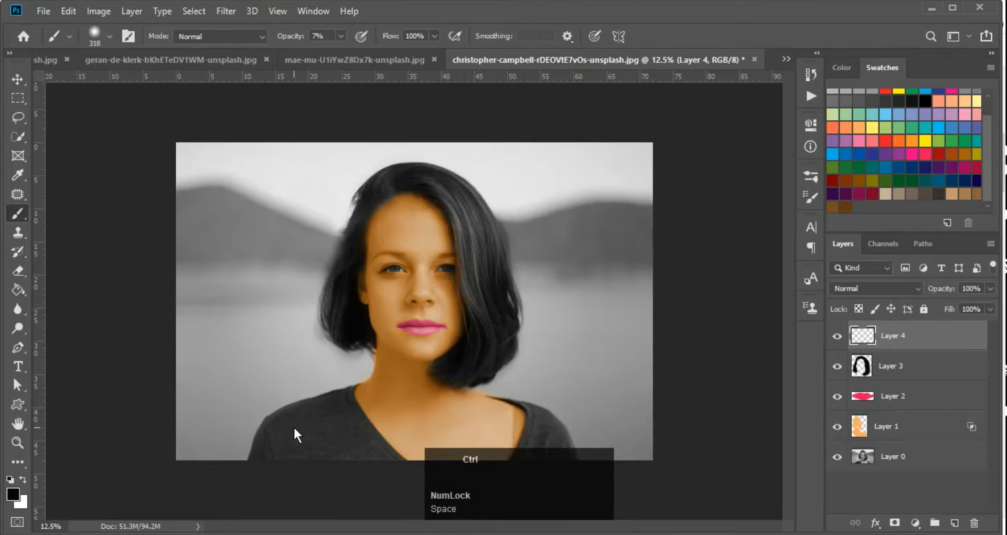
Quick-select the dark shirt, including the right shoulder, with an enlarged brush
{"action": "left_click", "coordinate": [411, 348], "text": "ctrl"}
{"action": "left_click_drag", "start_coordinate": [411, 347], "coordinate": [411, 282]}
{"action": "key", "text": "w"}
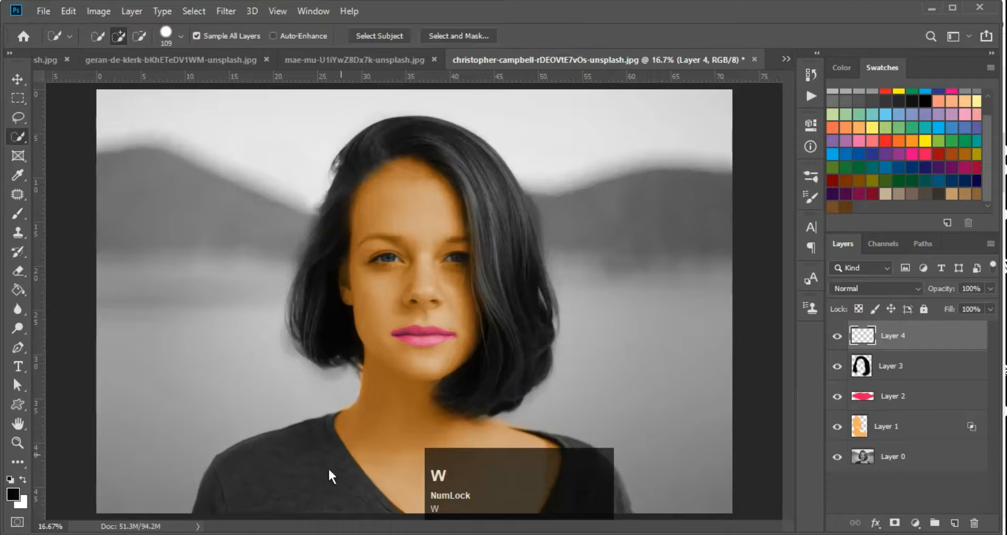
{"action": "right_click", "coordinate": [297, 486], "text": "alt"}
{"action": "left_click", "coordinate": [286, 488]}
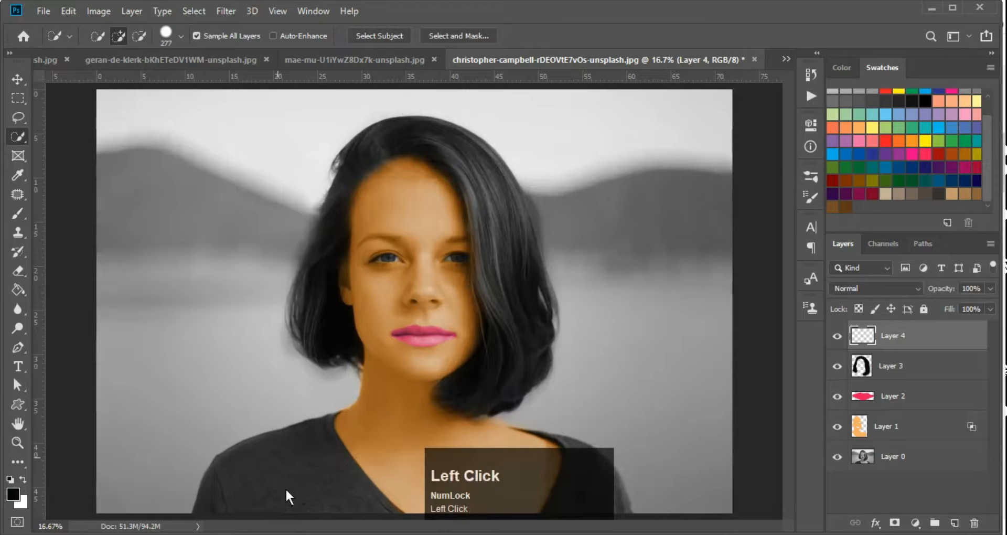
{"action": "left_click", "coordinate": [608, 489]}
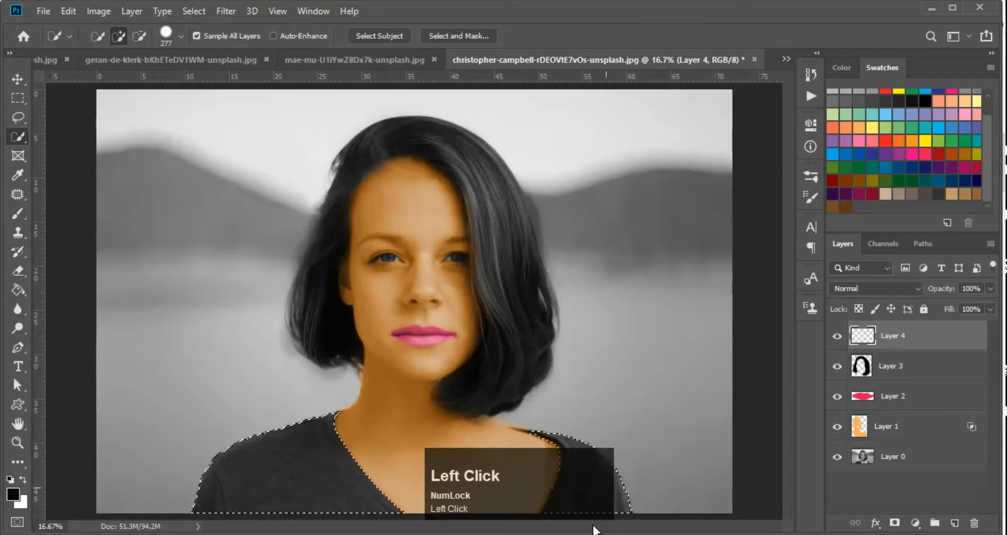
{"action": "key", "text": "ctrl+minus"}
{"action": "key", "text": "ctrl+minus"}
{"action": "key", "text": "ctrl+minus"}
{"action": "left_click", "coordinate": [411, 420], "text": "ctrl"}
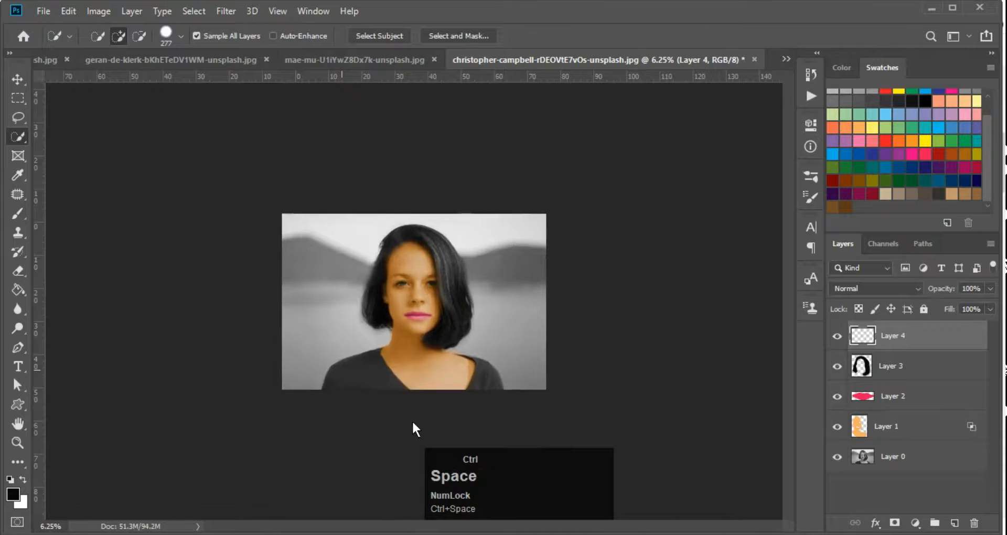
{"action": "left_click", "coordinate": [413, 421], "text": "ctrl"}
Feather the shirt selection by 5 pixels and inspect its edge
{"action": "key", "text": "shift+F6"}
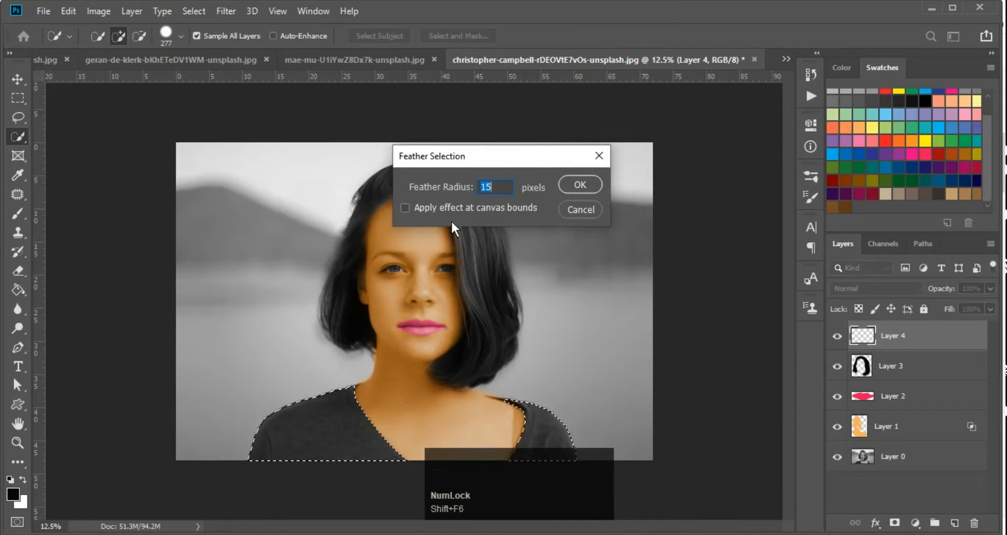
{"action": "type", "text": "5"}
{"action": "key", "text": "Return"}
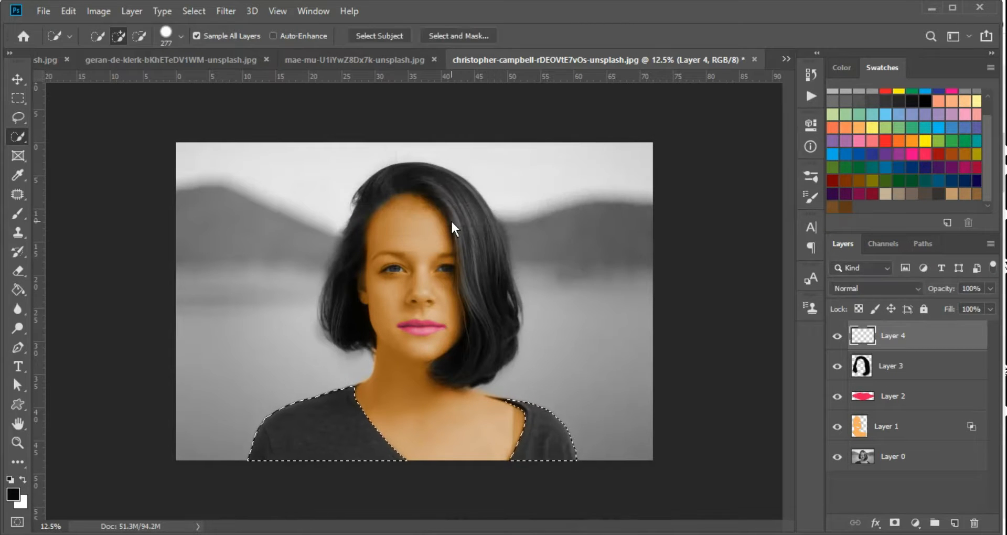
{"action": "left_click", "coordinate": [333, 442], "text": "ctrl"}
{"action": "left_click", "coordinate": [273, 440], "text": "ctrl"}
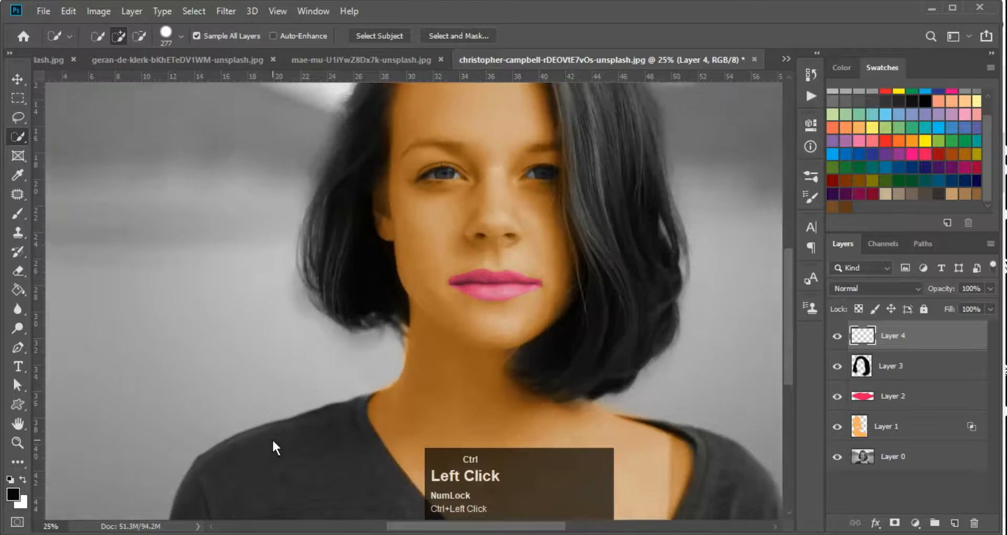
{"action": "left_click", "coordinate": [272, 441], "text": "ctrl+alt"}
{"action": "left_click", "coordinate": [272, 441], "text": "ctrl+alt"}
{"action": "left_click", "coordinate": [333, 420], "text": "ctrl"}
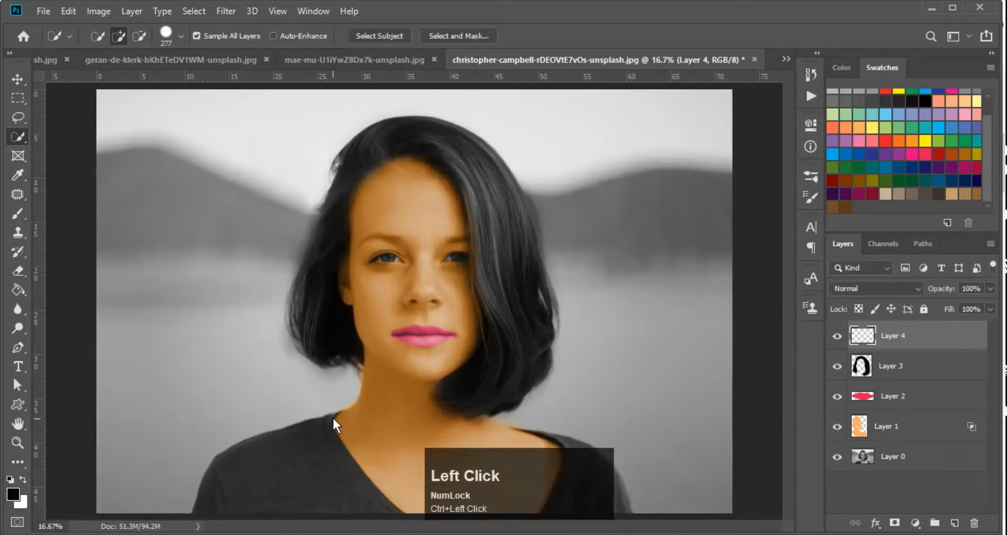
{"action": "left_click", "coordinate": [319, 336], "text": "ctrl+alt"}
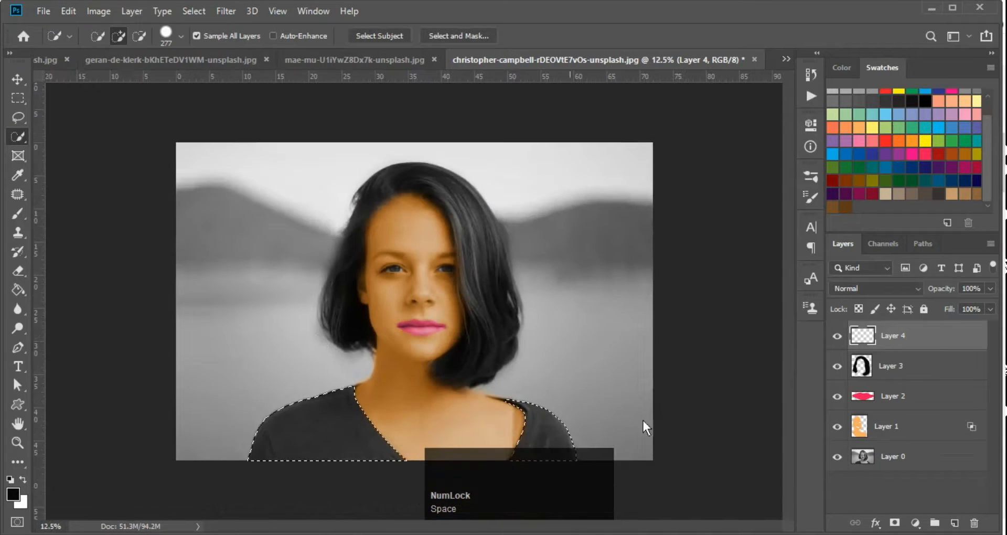
Choose dark blue from the swatches as the paint colour
{"action": "left_click", "coordinate": [832, 194]}
{"action": "scroll", "coordinate": [931, 142], "scroll_direction": "up", "scroll_amount": 2}
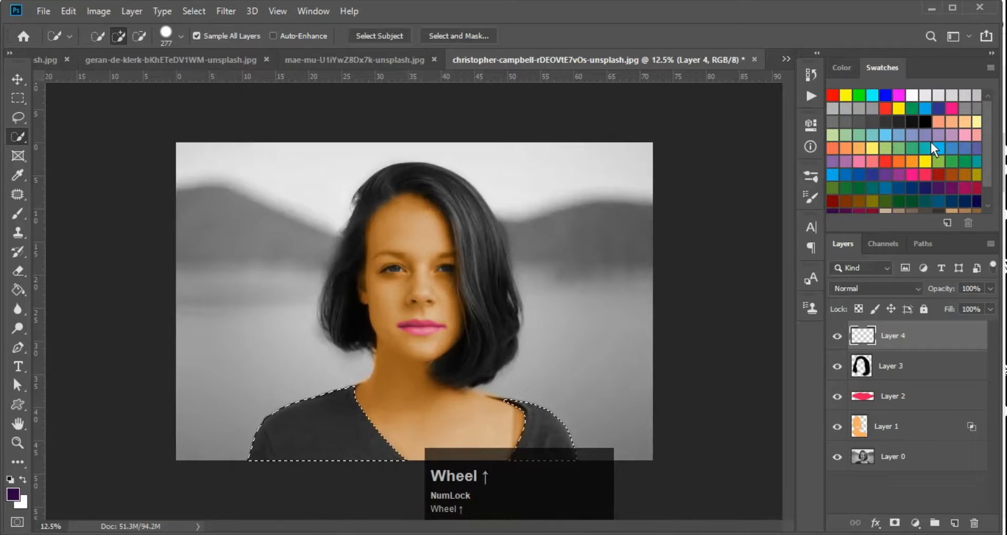
{"action": "left_click", "coordinate": [937, 105]}
Paint the selected shirt blue with a large brush at 100% opacity, then deselect
{"action": "key", "text": "b"}
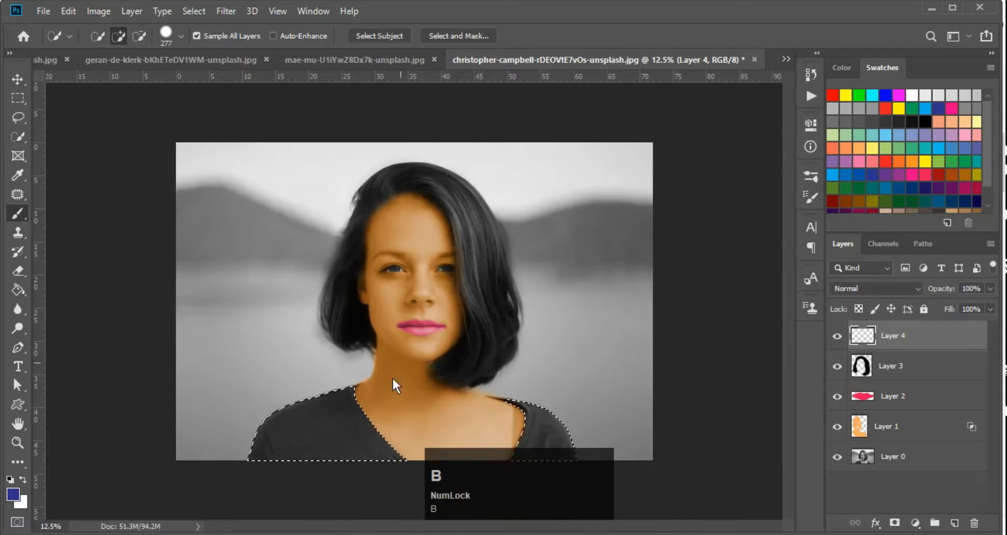
{"action": "mouse_move", "coordinate": [299, 351]}
{"action": "left_mouse_down", "text": "alt"}
{"action": "mouse_move", "coordinate": [351, 383]}
{"action": "mouse_move", "coordinate": [341, 401]}
{"action": "left_mouse_up", "text": "alt"}
{"action": "key", "text": "Return"}
{"action": "type", "text": "100"}
{"action": "key", "text": "Return"}
{"action": "mouse_move", "coordinate": [323, 414]}
{"action": "left_mouse_down"}
{"action": "mouse_move", "coordinate": [252, 410]}
{"action": "mouse_move", "coordinate": [386, 446]}
{"action": "mouse_move", "coordinate": [351, 452]}
{"action": "mouse_move", "coordinate": [561, 426]}
{"action": "left_mouse_up"}
{"action": "left_click_drag", "start_coordinate": [498, 415], "coordinate": [534, 462]}
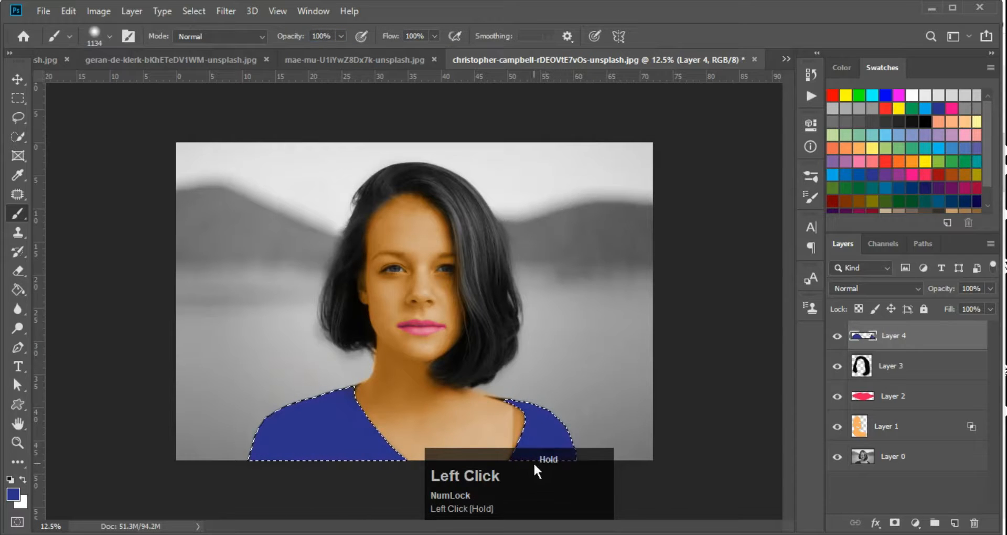
{"action": "key", "text": "ctrl+d"}
Set Layer 4 to Overlay blending at 70% opacity
{"action": "key", "text": "v"}
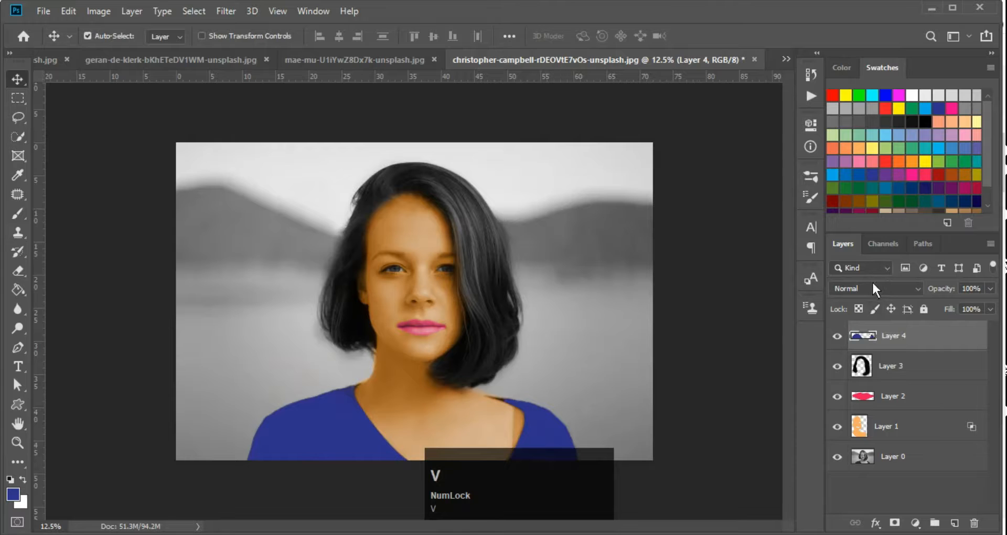
{"action": "left_click", "coordinate": [872, 284]}
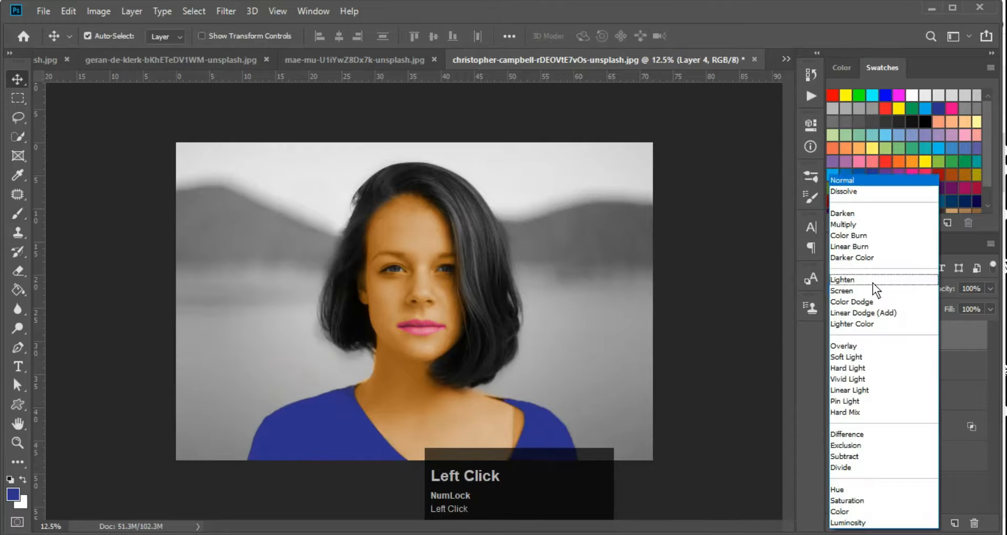
{"action": "left_click", "coordinate": [864, 346]}
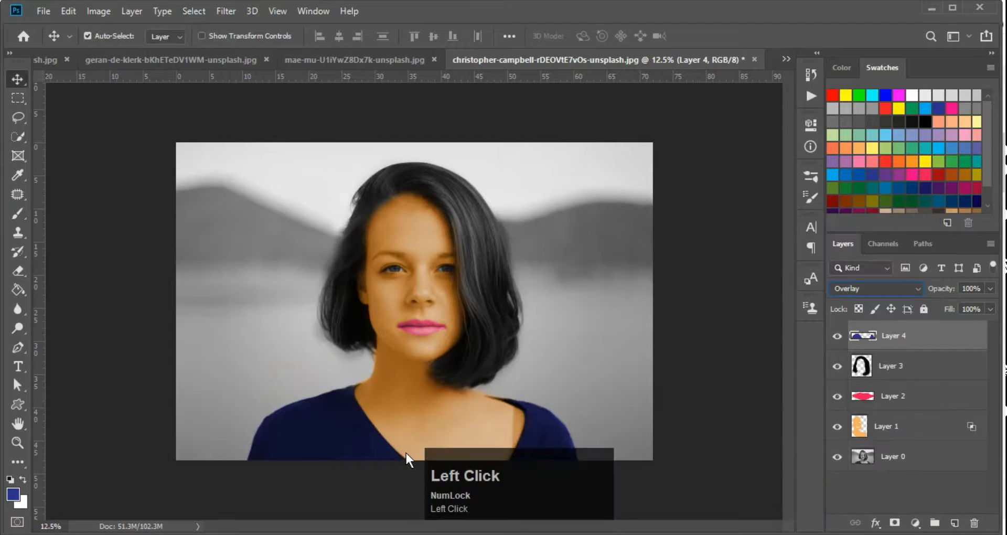
{"action": "left_click", "coordinate": [363, 473], "text": "ctrl"}
{"action": "key", "text": "ctrl+plus"}
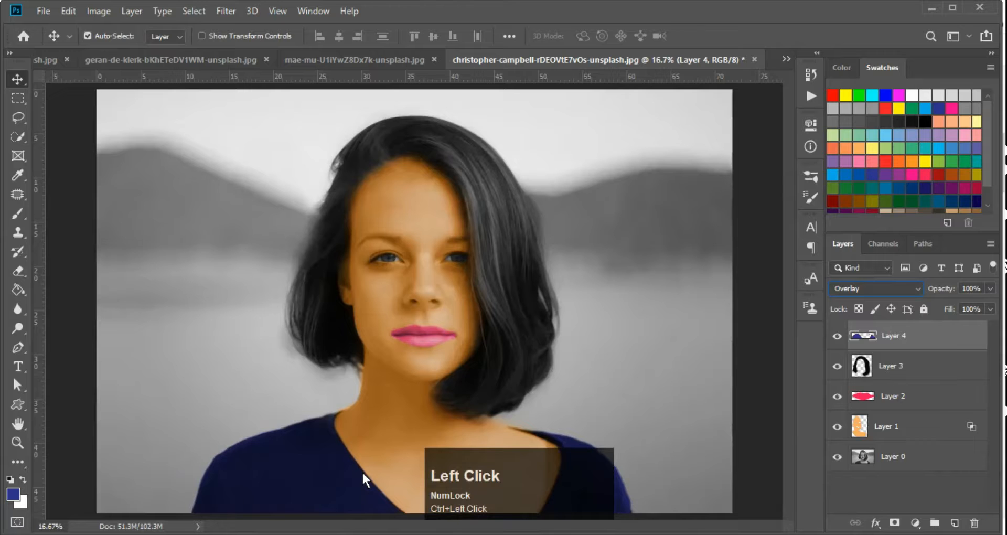
{"action": "key", "text": "Return"}
{"action": "key", "text": "7"}
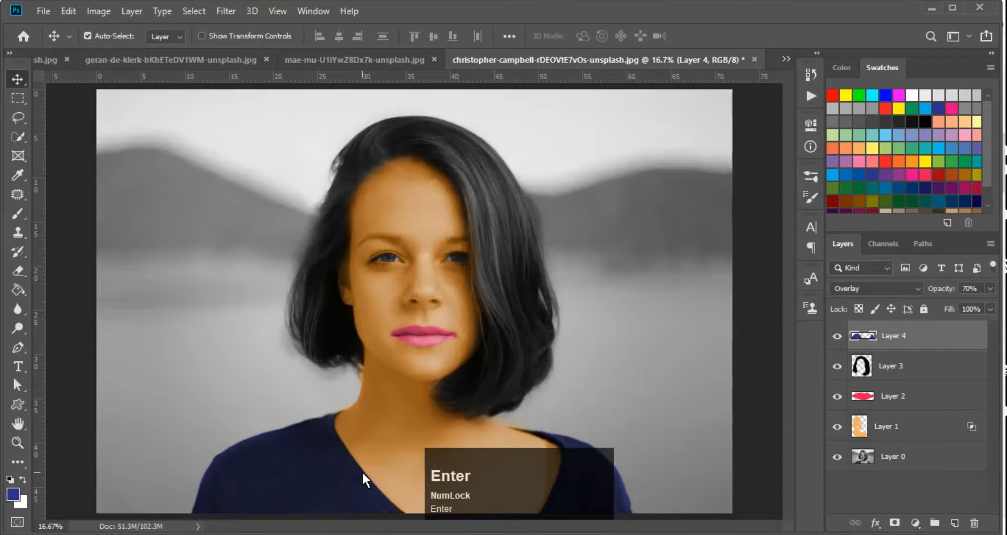
{"action": "key", "text": "ctrl+minus"}
{"action": "key", "text": "ctrl+minus"}
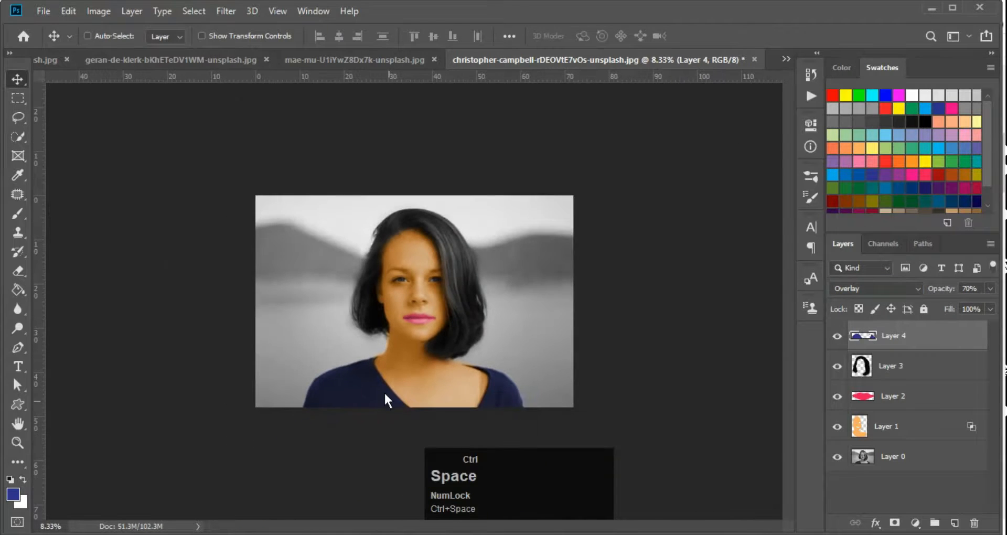
{"action": "left_click", "coordinate": [384, 395], "text": "ctrl"}
{"action": "left_click", "coordinate": [405, 497], "text": "ctrl"}
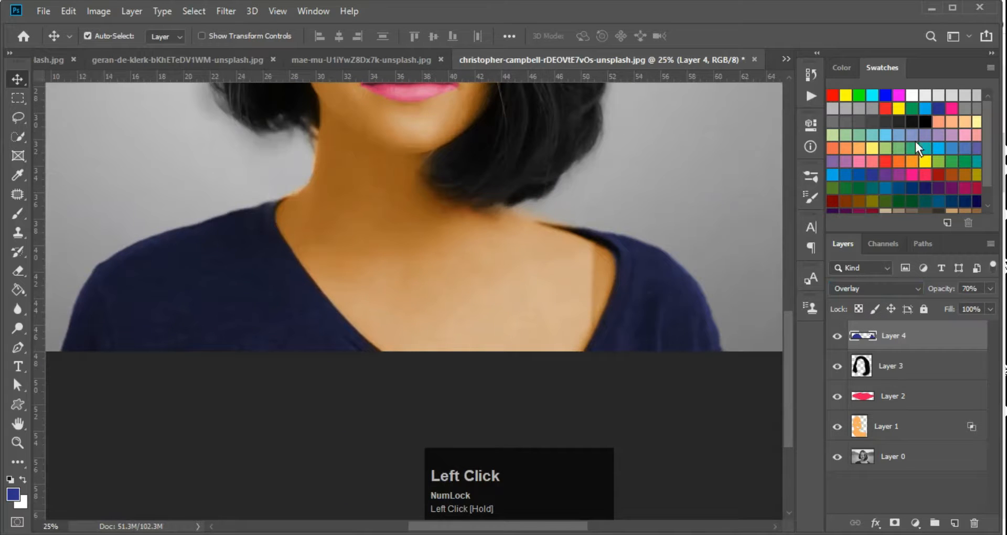
Recolour the shirt by filling it with a bright teal-blue
{"action": "left_click", "coordinate": [929, 111]}
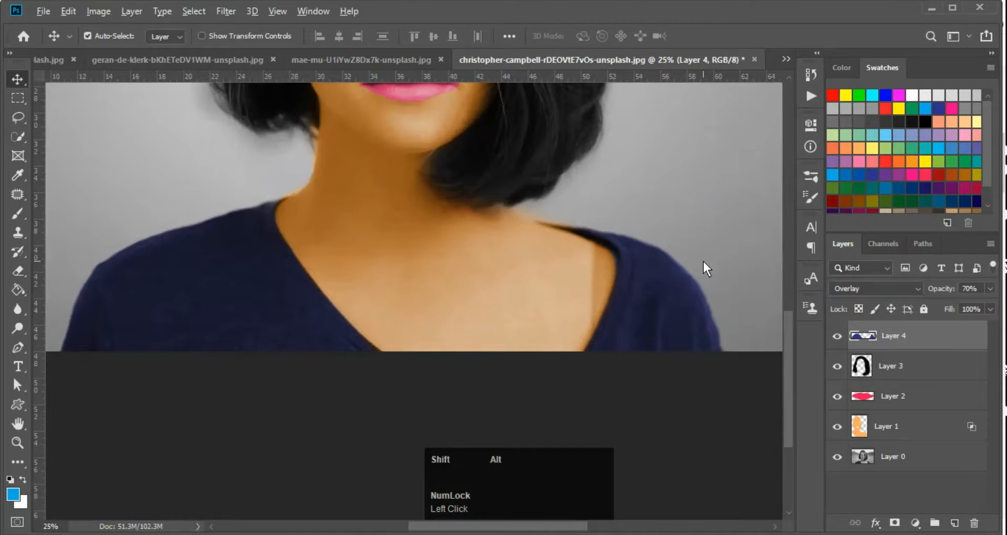
{"action": "key", "text": "alt+BackSpace"}
{"action": "key", "text": "ctrl+minus"}
{"action": "key", "text": "ctrl+minus"}
{"action": "left_click", "coordinate": [539, 379], "text": "ctrl"}
{"action": "key", "text": "F10"}
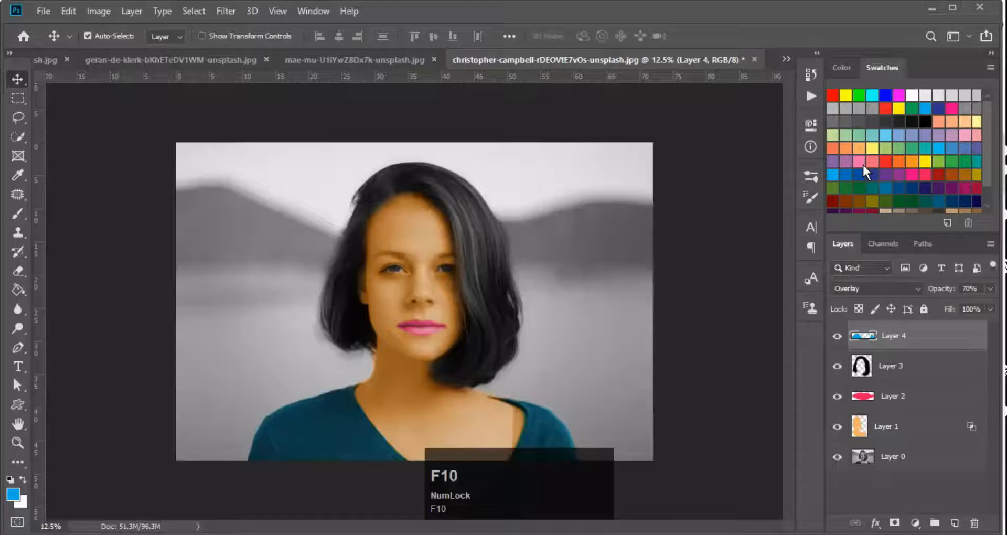
Try dark red, blue and finally pure blue as the shirt's fill colour
{"action": "scroll", "coordinate": [879, 168], "scroll_direction": "down", "scroll_amount": 2}
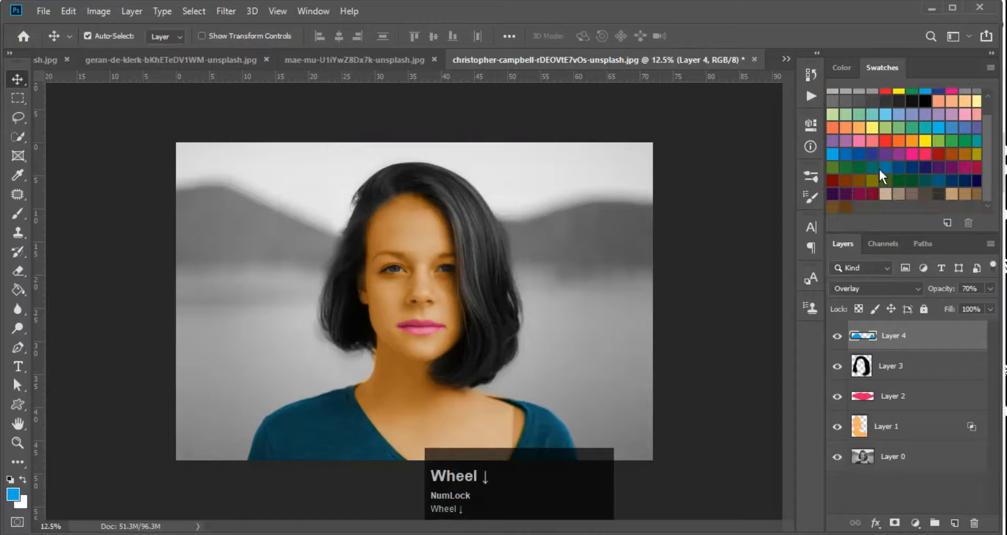
{"action": "left_click", "coordinate": [832, 179]}
{"action": "key", "text": "alt+shift+BackSpace"}
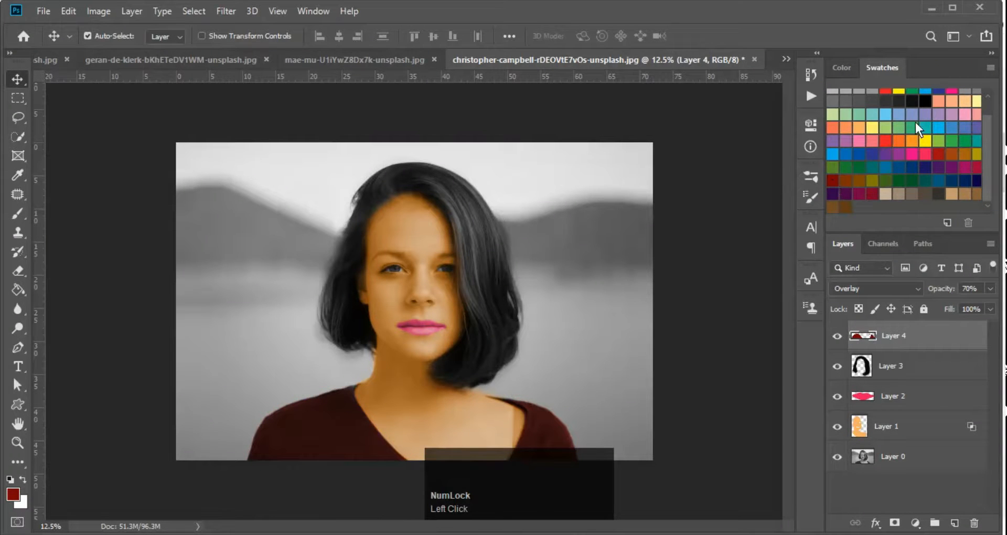
{"action": "scroll", "coordinate": [915, 121], "scroll_direction": "up", "scroll_amount": 2}
{"action": "left_click", "coordinate": [924, 109]}
{"action": "key", "text": "alt+shift+BackSpace"}
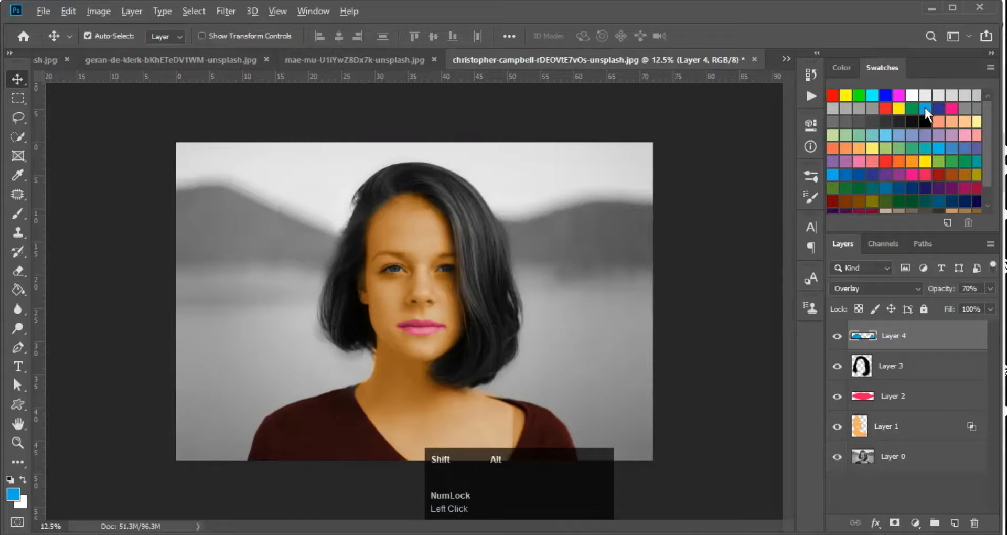
{"action": "scroll", "coordinate": [907, 88], "scroll_direction": "up", "scroll_amount": 1}
{"action": "left_click", "coordinate": [886, 95]}
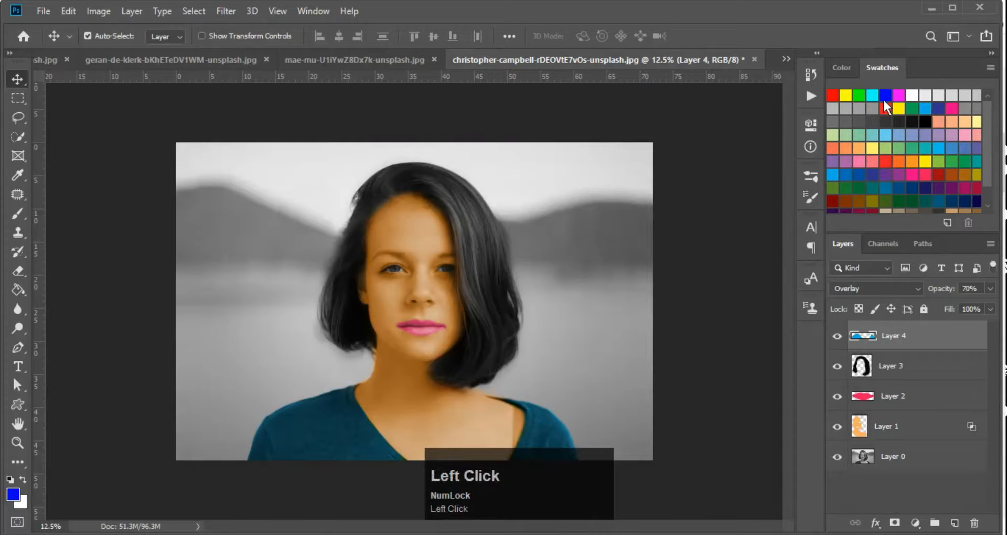
{"action": "key", "text": "alt+shift+BackSpace"}
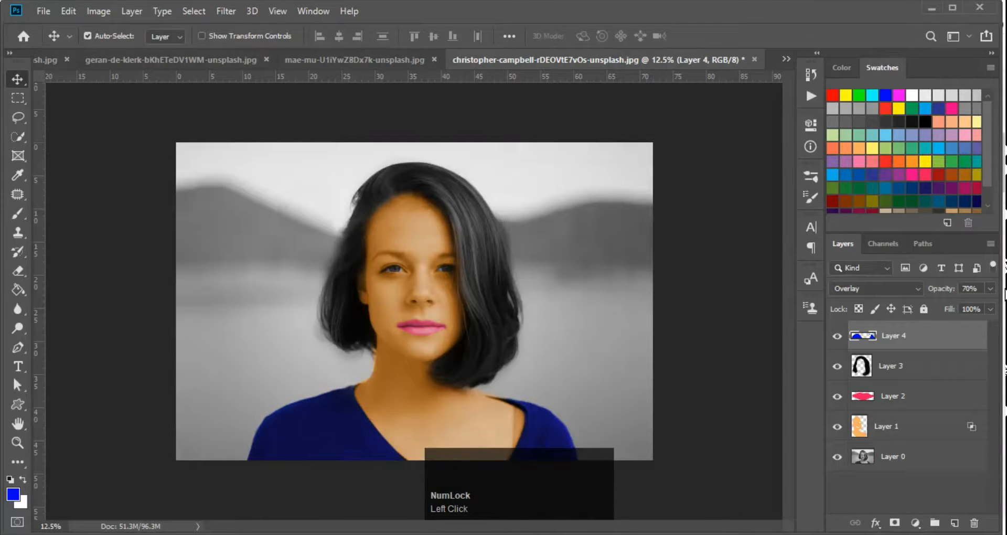
Lower Layer 4 to 30% opacity and select Layers 4 through 1
{"action": "key", "text": "Return"}
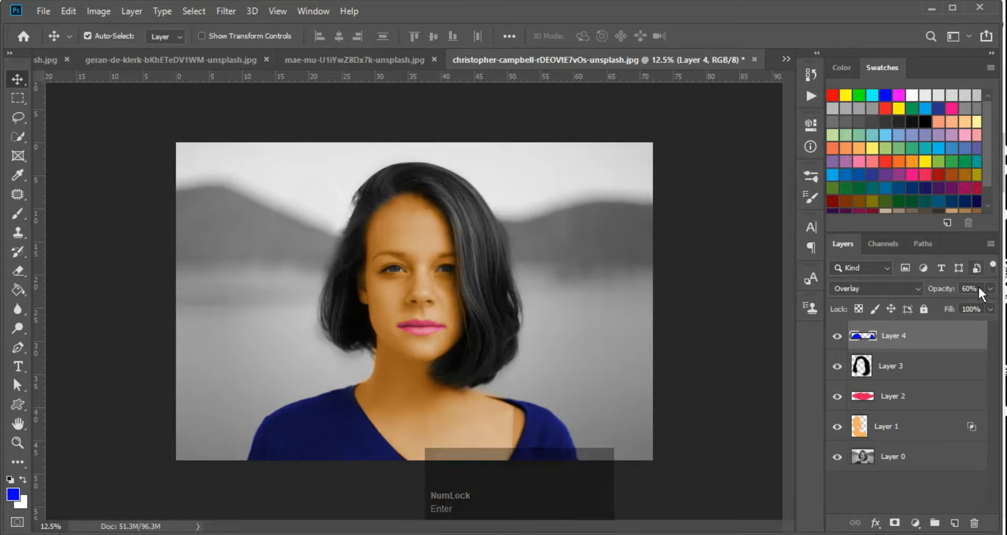
{"action": "key", "text": "3"}
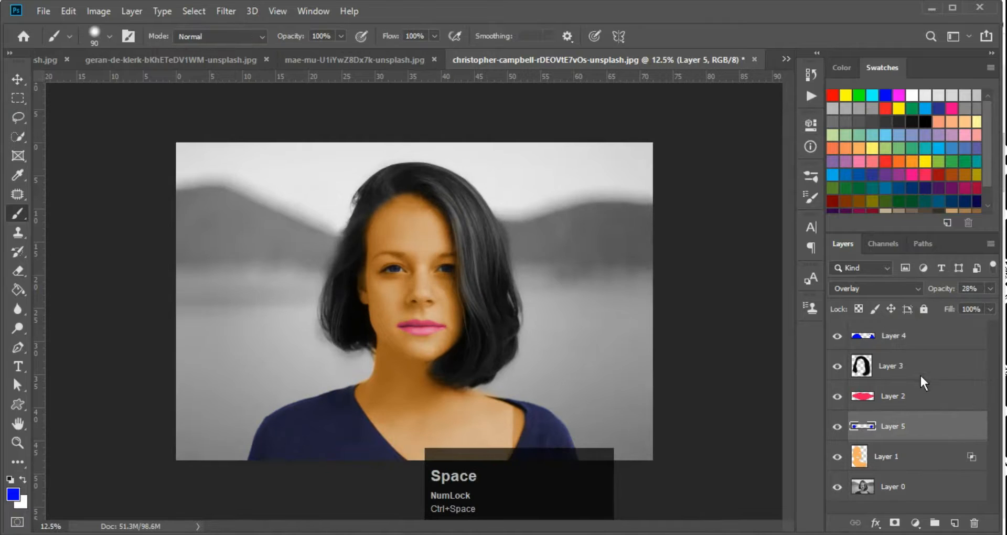
{"action": "scroll", "coordinate": [907, 336], "scroll_direction": "up", "scroll_amount": 1}
{"action": "left_click", "coordinate": [902, 336]}
{"action": "scroll", "coordinate": [886, 459], "scroll_direction": "down", "scroll_amount": 1}
{"action": "left_click", "coordinate": [899, 458], "text": "shift"}
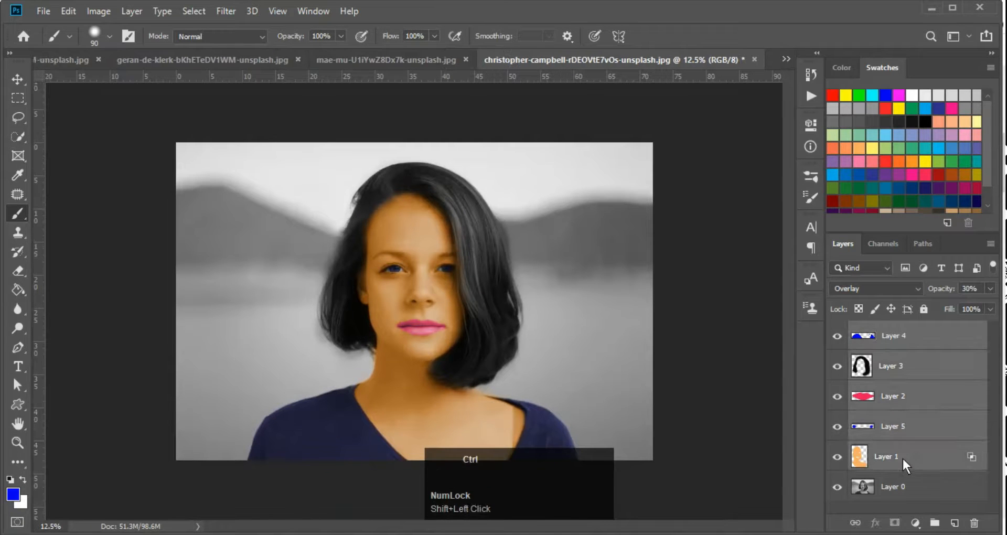
Group the colour layers into Group 1 and toggle its visibility to compare with grayscale
{"action": "key", "text": "ctrl+g"}
{"action": "left_click", "coordinate": [838, 330]}
{"action": "left_click", "coordinate": [838, 328]}
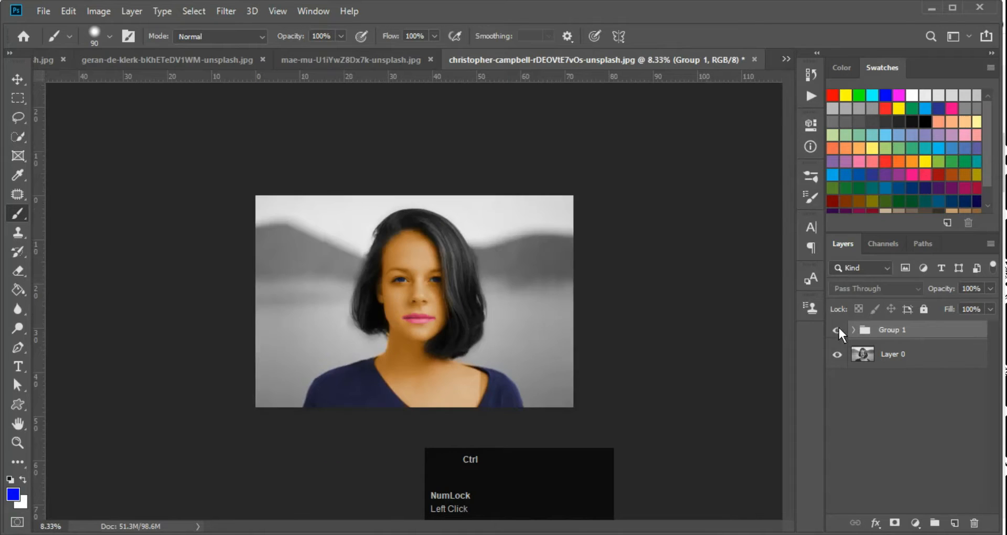
{"action": "left_click", "coordinate": [838, 327]}
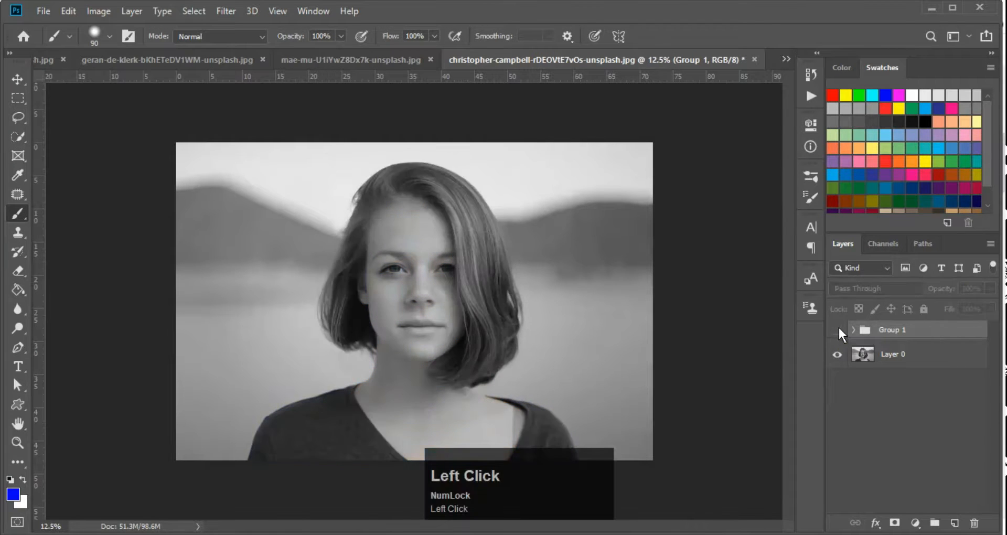
{"action": "left_click", "coordinate": [838, 326]}
{"action": "left_click", "coordinate": [839, 325]}
{"action": "left_click", "coordinate": [839, 326]}
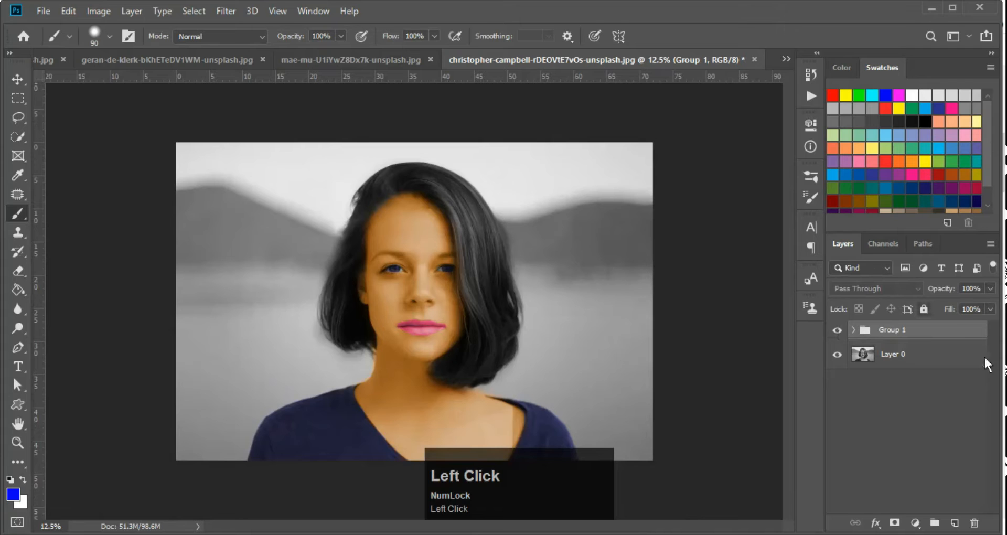
{"action": "left_click", "coordinate": [836, 329]}
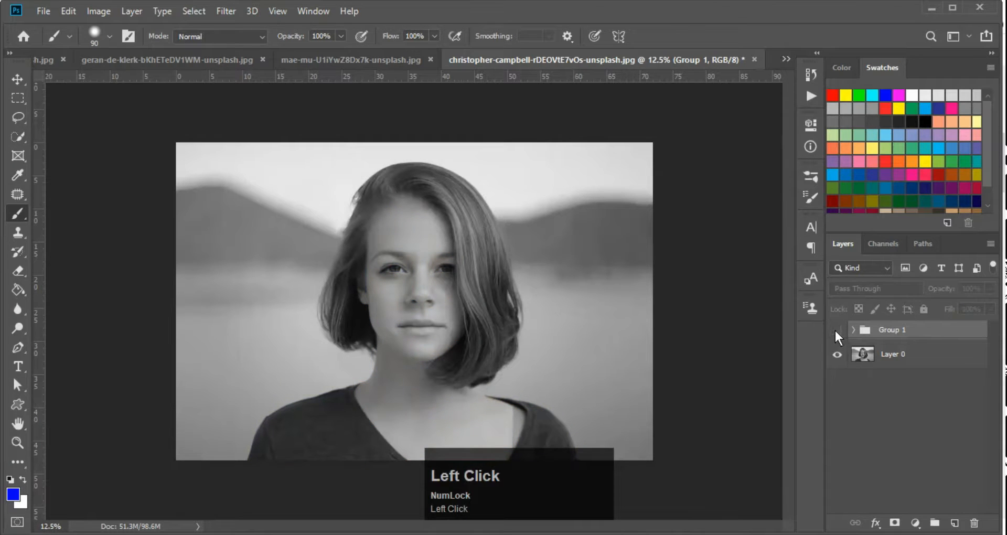
{"action": "left_click", "coordinate": [836, 330]}
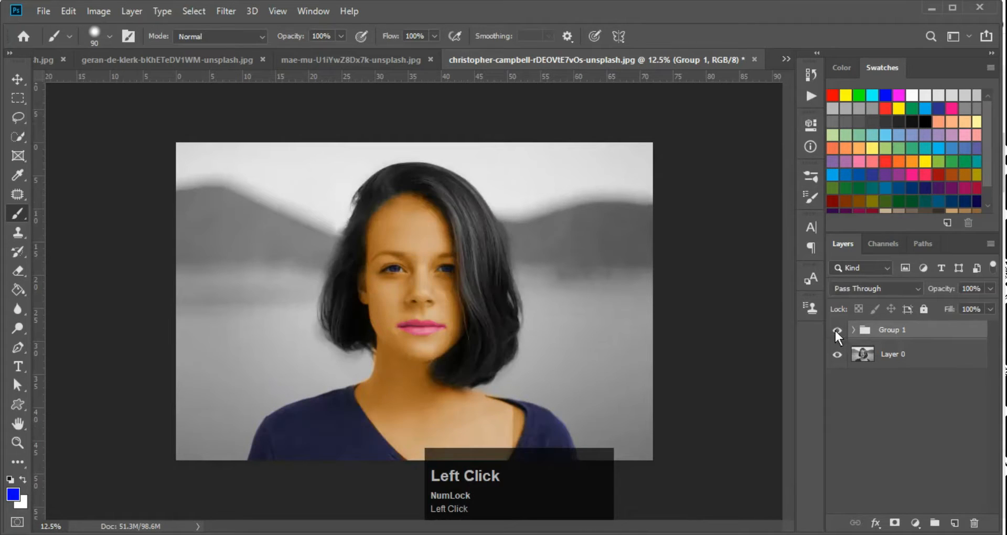
{"action": "left_click", "coordinate": [837, 330]}
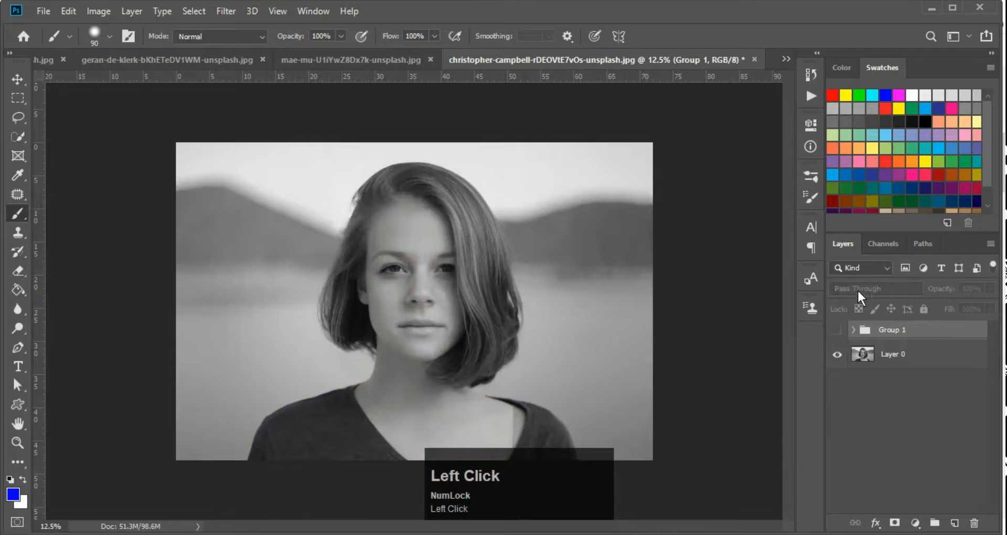
{"action": "left_click", "coordinate": [836, 329]}
Preview Group 1's blend modes, keeping Pass Through, then deselect the group
{"action": "left_click", "coordinate": [864, 287]}
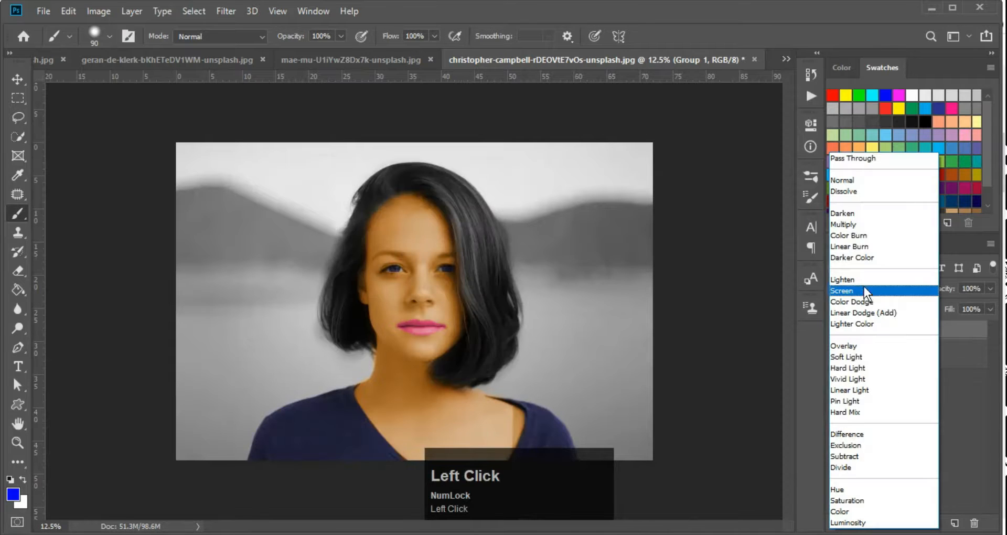
{"action": "left_click", "coordinate": [970, 408]}
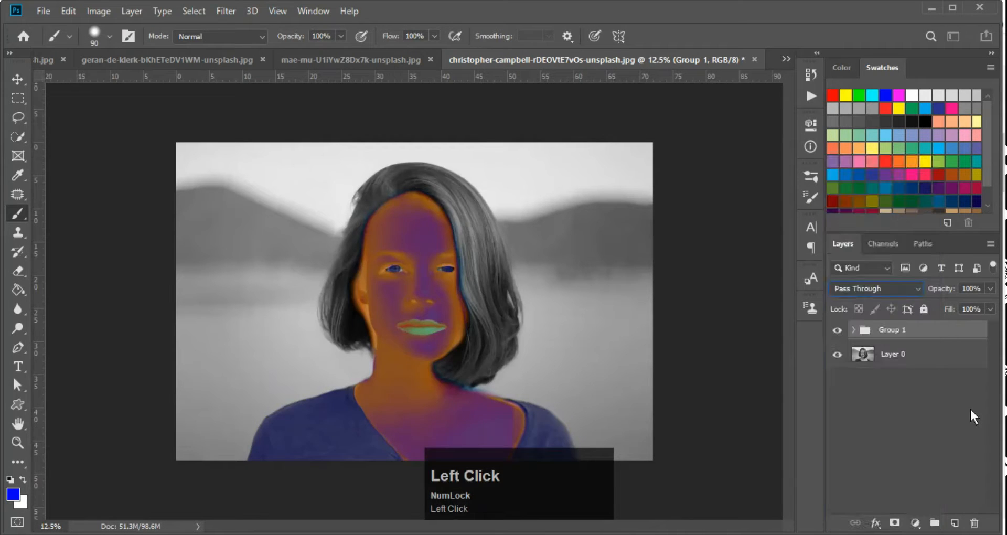
{"action": "left_click", "coordinate": [879, 288]}
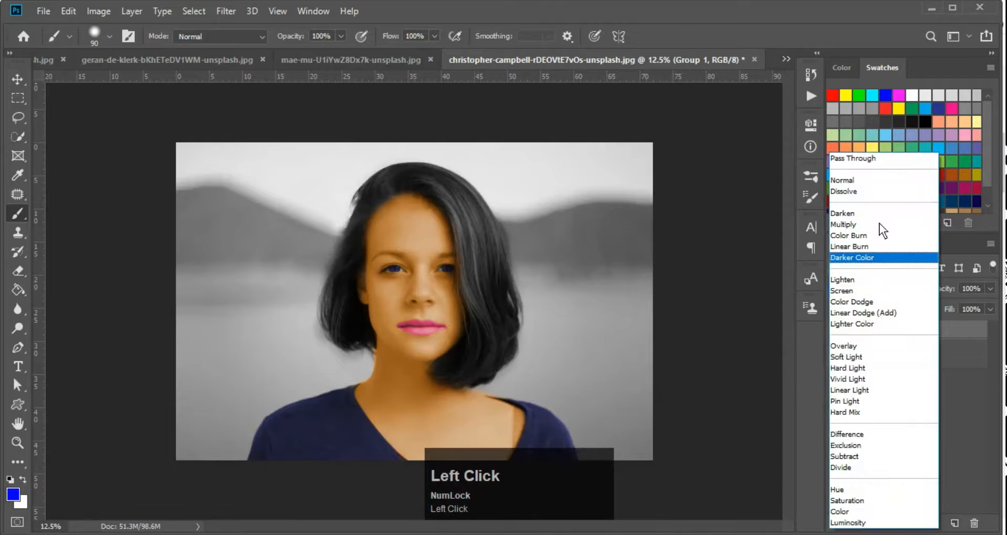
{"action": "left_click", "coordinate": [952, 415]}
{"action": "left_click", "coordinate": [952, 415]}
{"action": "left_click", "coordinate": [342, 307], "text": "ctrl"}
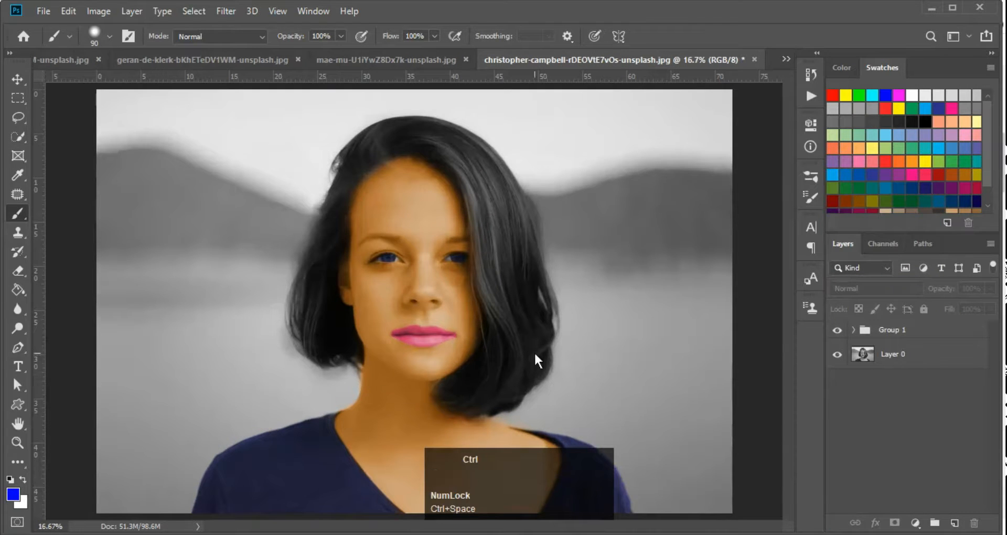
{"action": "left_click", "coordinate": [423, 323], "text": "ctrl+alt"}
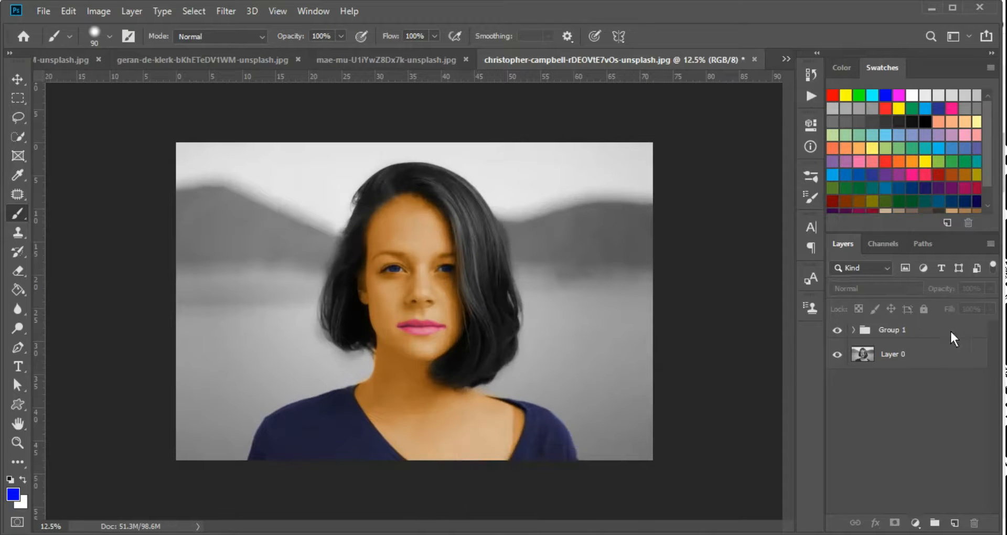
Select Group 1 and switch the Layers filter type from Kind to Name
{"action": "left_click", "coordinate": [399, 342], "text": "ctrl"}
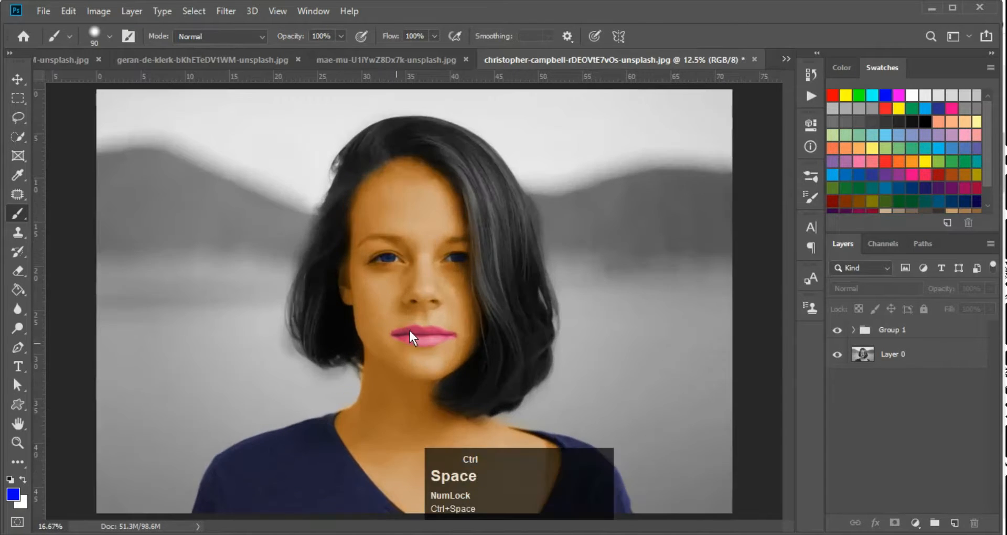
{"action": "left_click", "coordinate": [901, 322]}
{"action": "left_click", "coordinate": [878, 305], "text": "ctrl"}
{"action": "key", "text": "ctrl+space"}
{"action": "key", "text": "F10"}
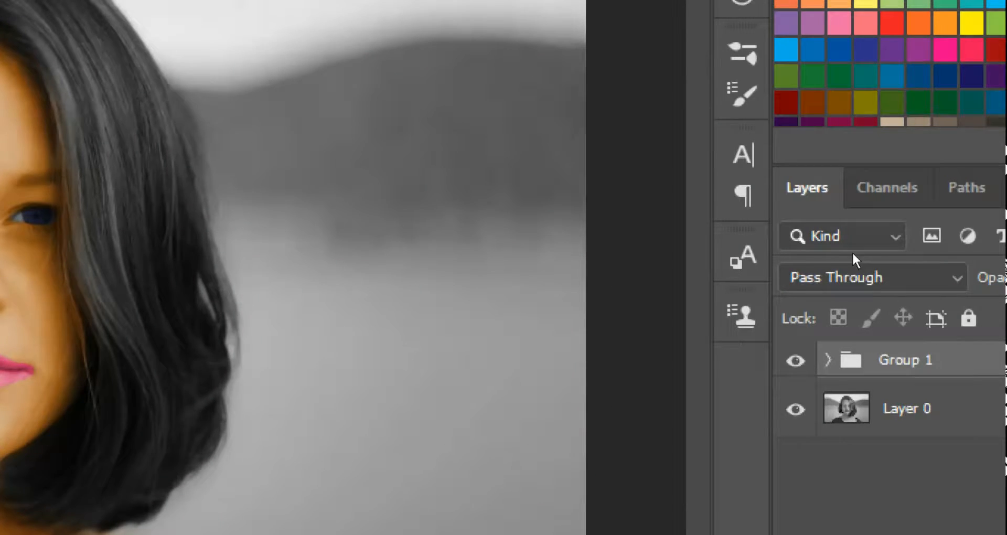
{"action": "key", "text": "ctrl+space"}
{"action": "left_click", "coordinate": [869, 271]}
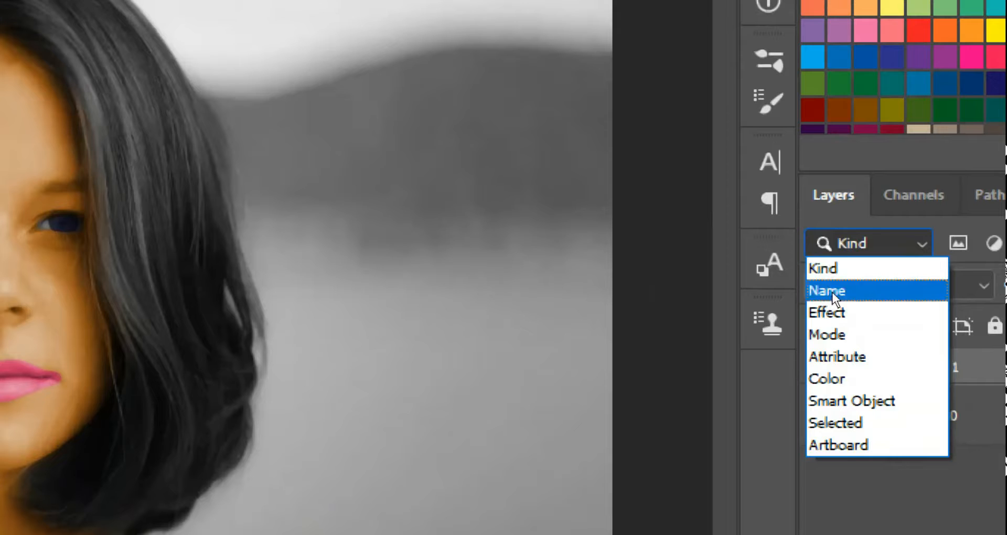
{"action": "left_click", "coordinate": [849, 290]}
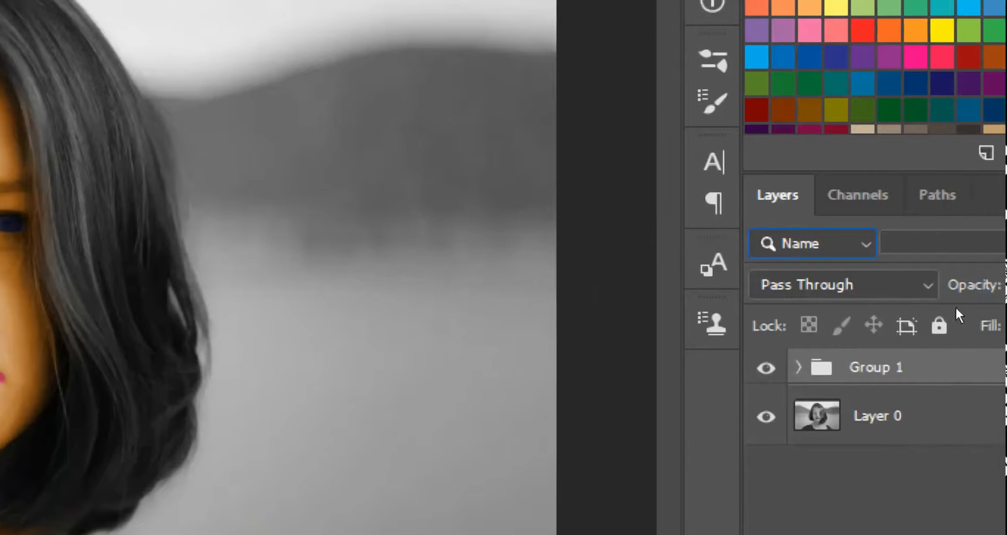
Search layer names for 'layer3', 'layer4' and 'layer6', ending at 'laye'
{"action": "left_click", "coordinate": [958, 250]}
{"action": "type", "text": "layer3"}
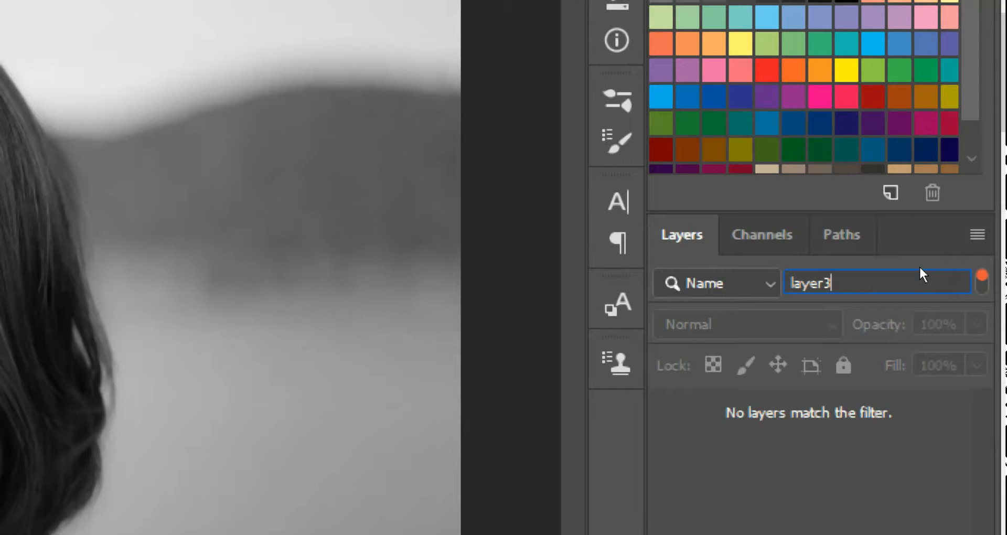
{"action": "key", "text": "BackSpace"}
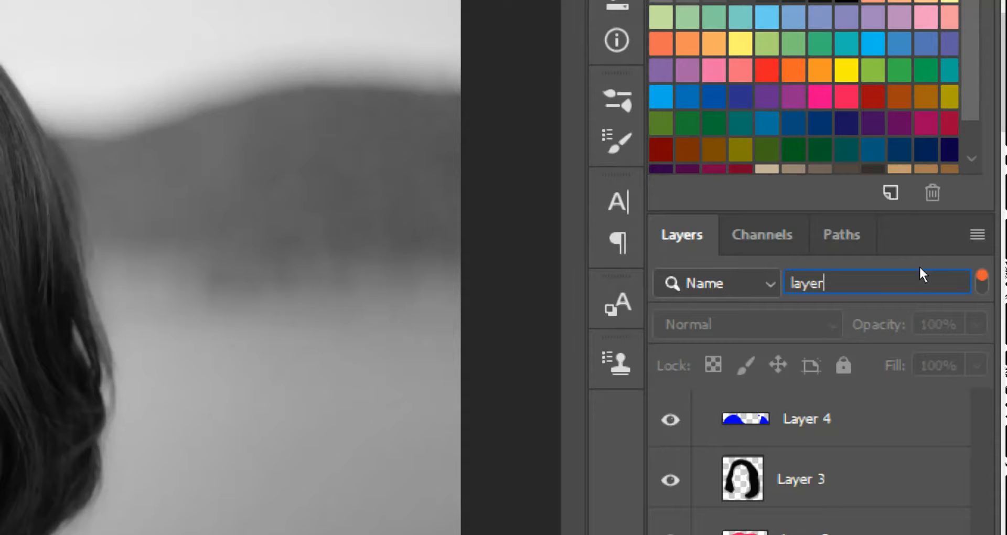
{"action": "type", "text": "3"}
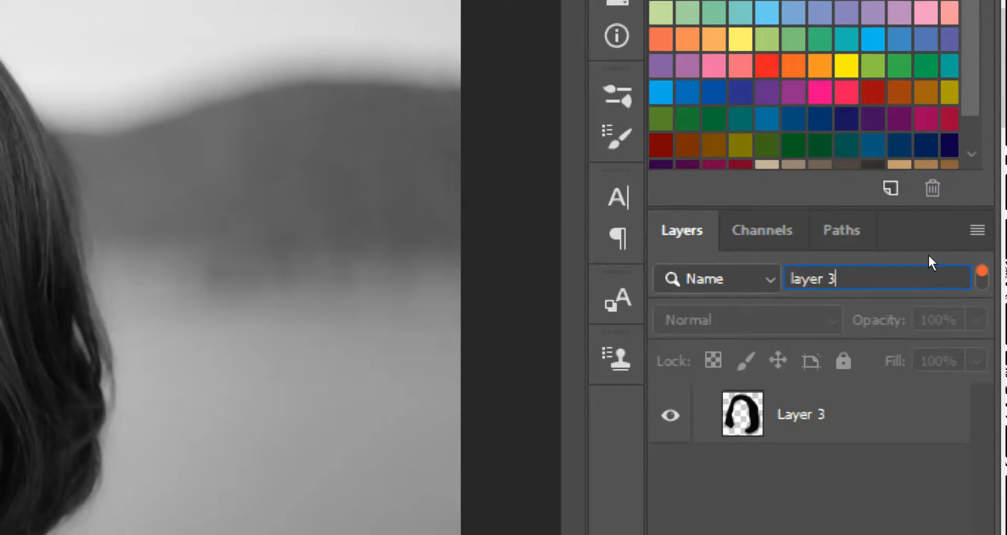
{"action": "key", "text": "BackSpace"}
{"action": "type", "text": "4"}
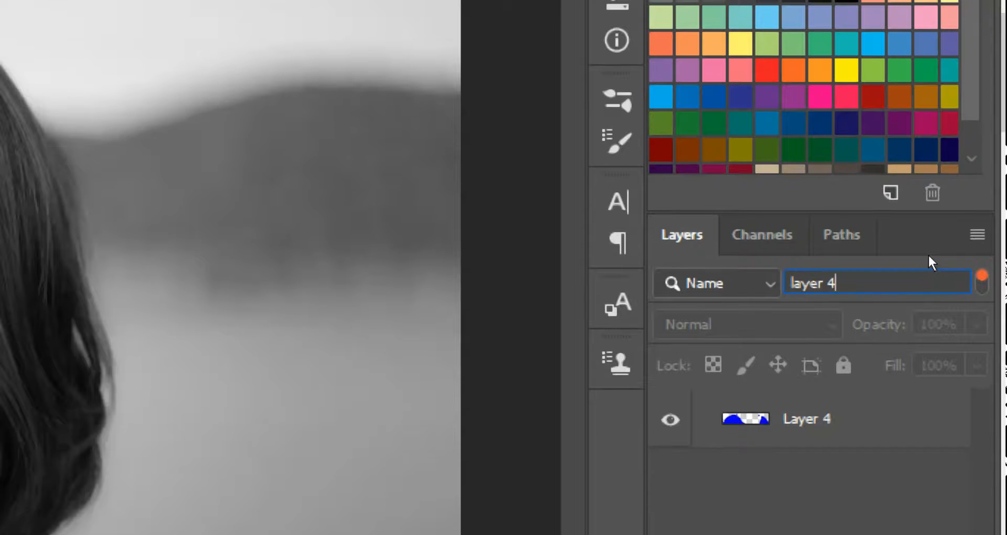
{"action": "key", "text": "BackSpace"}
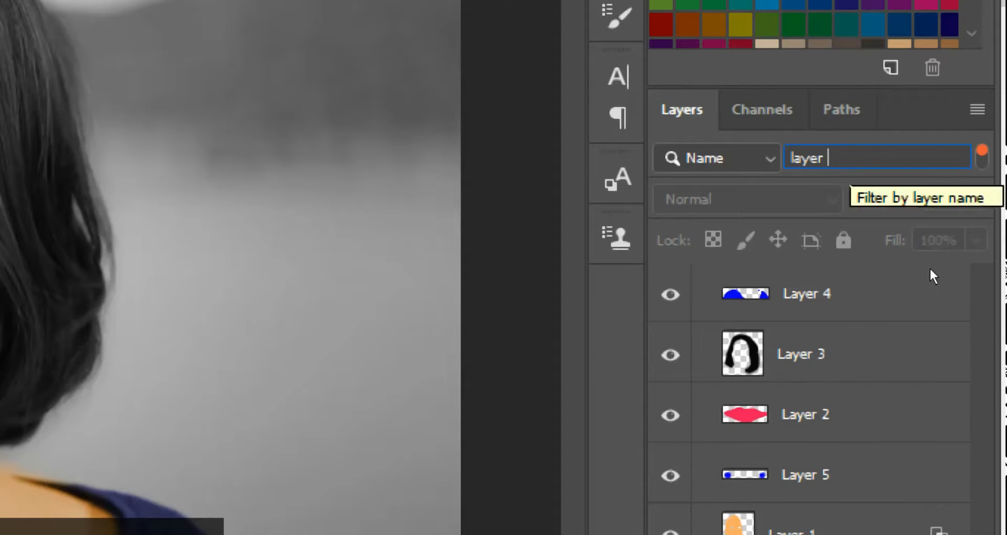
{"action": "type", "text": "6"}
{"action": "key", "text": "BackSpace"}
{"action": "key", "text": "BackSpace"}
{"action": "key", "text": "BackSpace"}
{"action": "key", "text": "BackSpace"}
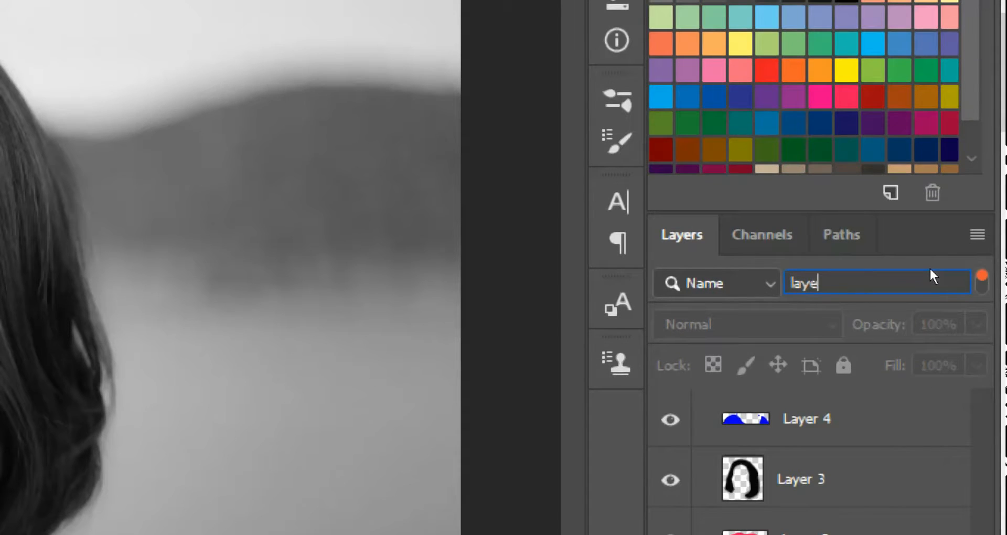
Try the Effect, Smart Object and Artboard filter types, then return to Kind
{"action": "left_click", "coordinate": [769, 284]}
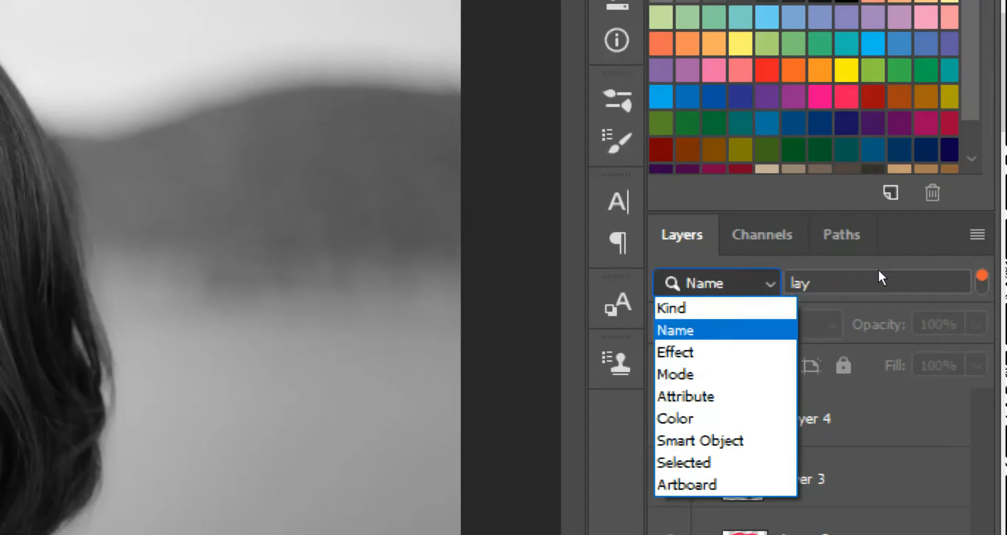
{"action": "key", "text": "Down"}
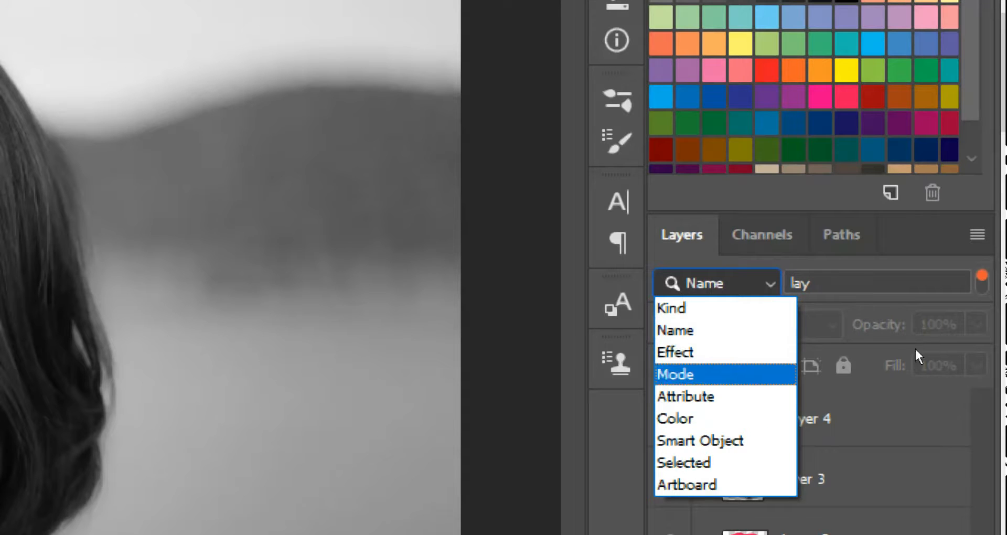
{"action": "left_click", "coordinate": [739, 352]}
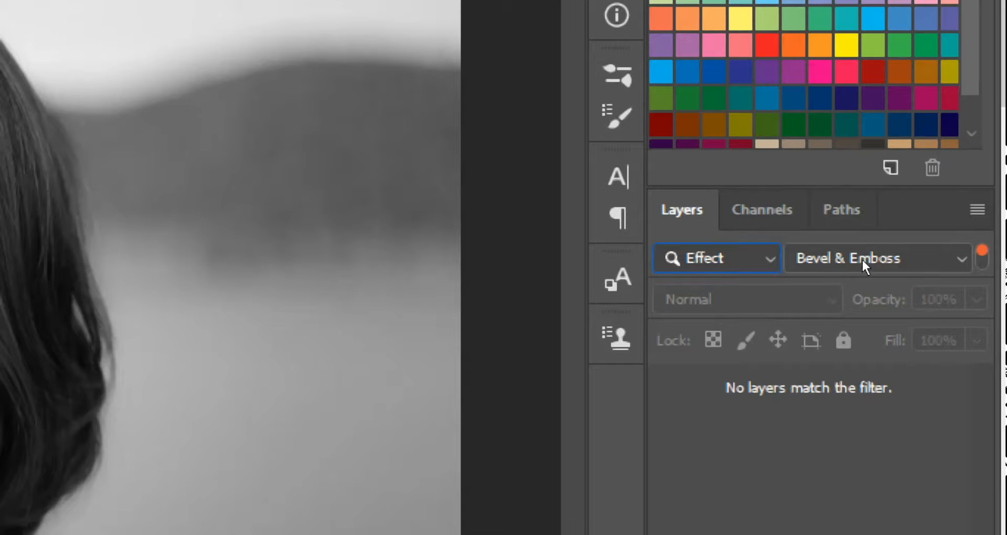
{"action": "left_click", "coordinate": [766, 284]}
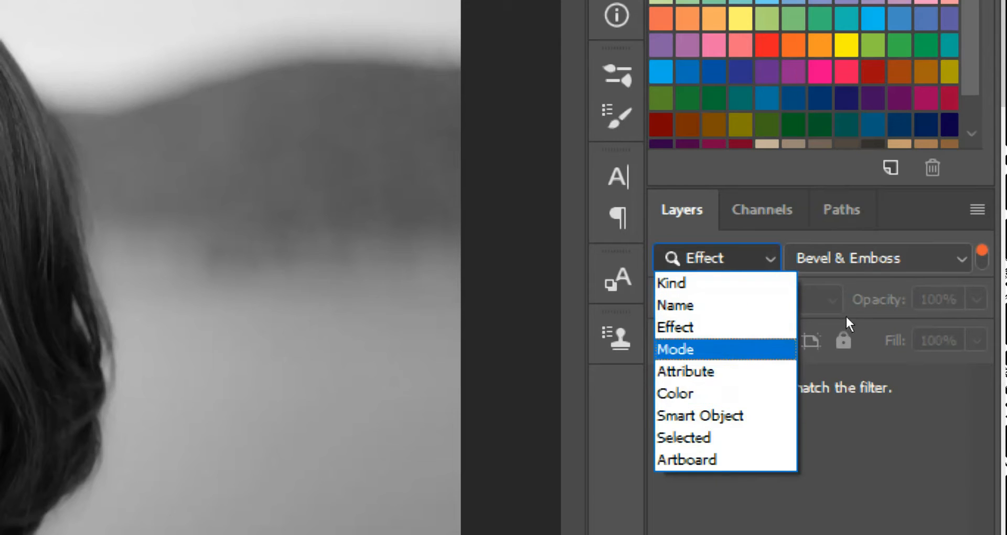
{"action": "key", "text": "Up"}
{"action": "key", "text": "Return"}
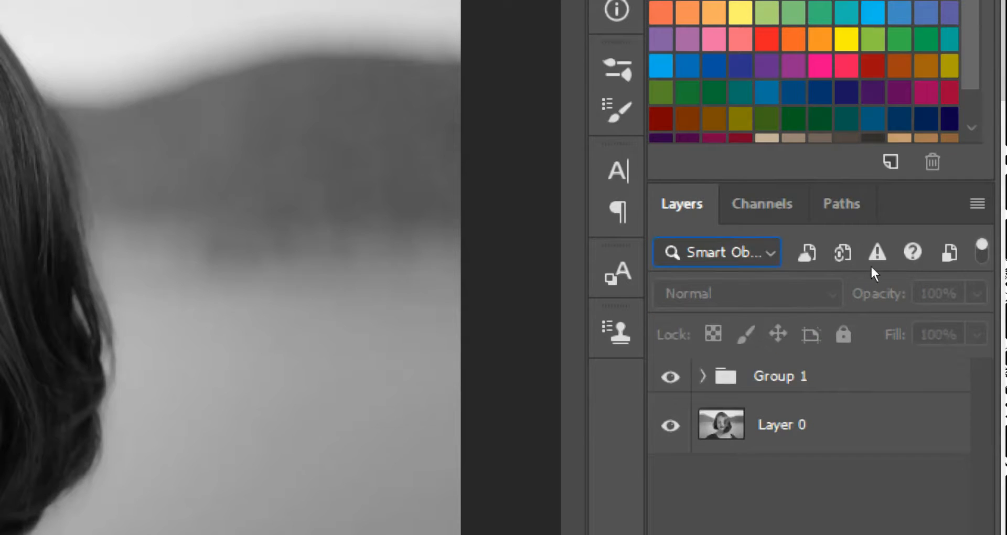
{"action": "left_click", "coordinate": [779, 265]}
{"action": "key", "text": "Down"}
{"action": "key", "text": "Down"}
{"action": "key", "text": "Return"}
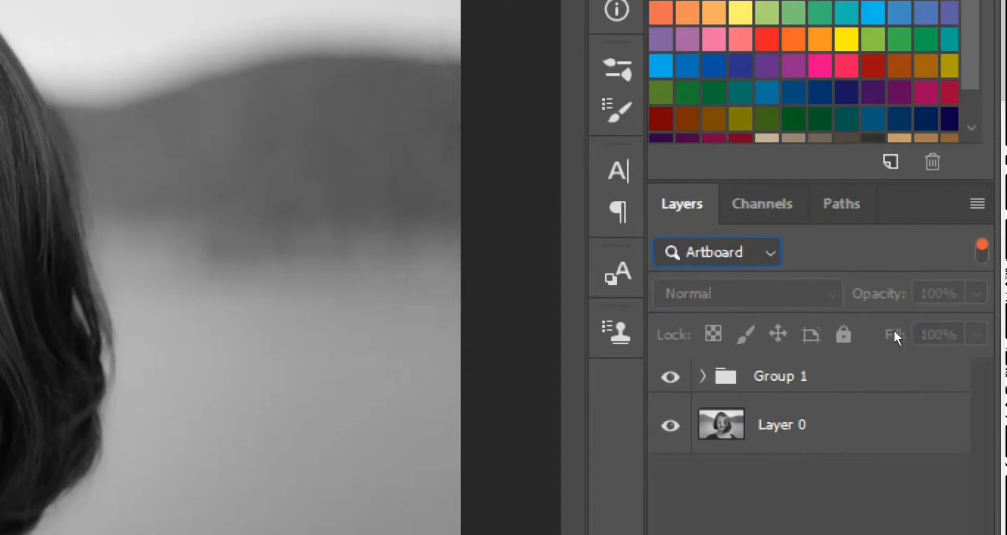
{"action": "left_click", "coordinate": [771, 253]}
{"action": "left_click", "coordinate": [740, 276]}
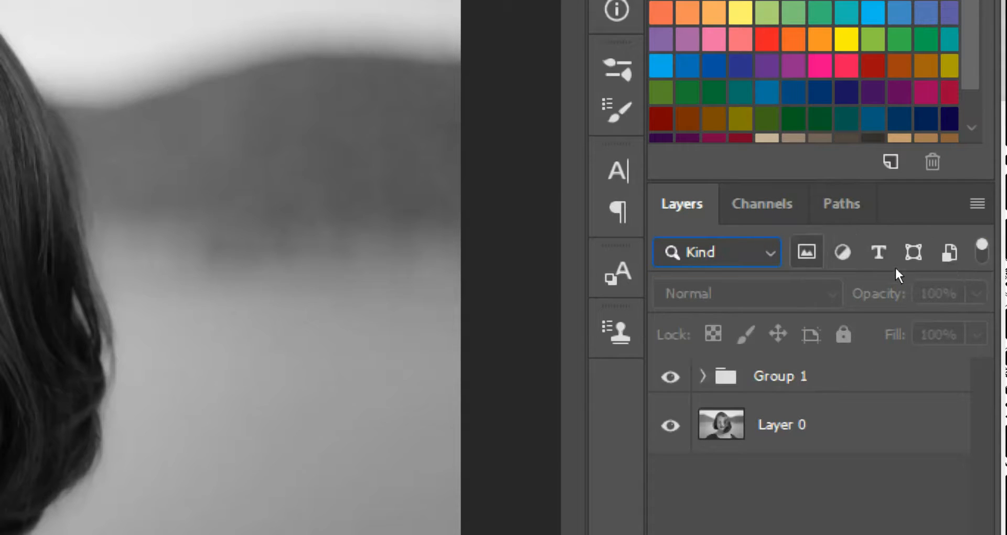
Toggle the Pixel, Adjustment, Type, Shape and Smart Object kind filters until no layers match
{"action": "left_click", "coordinate": [807, 253]}
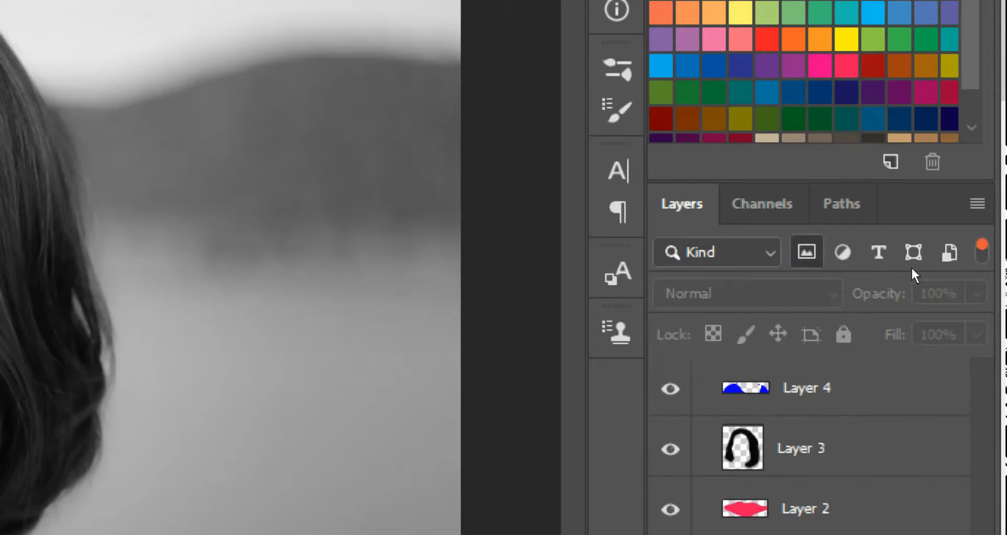
{"action": "left_click", "coordinate": [843, 252]}
{"action": "left_click", "coordinate": [878, 252]}
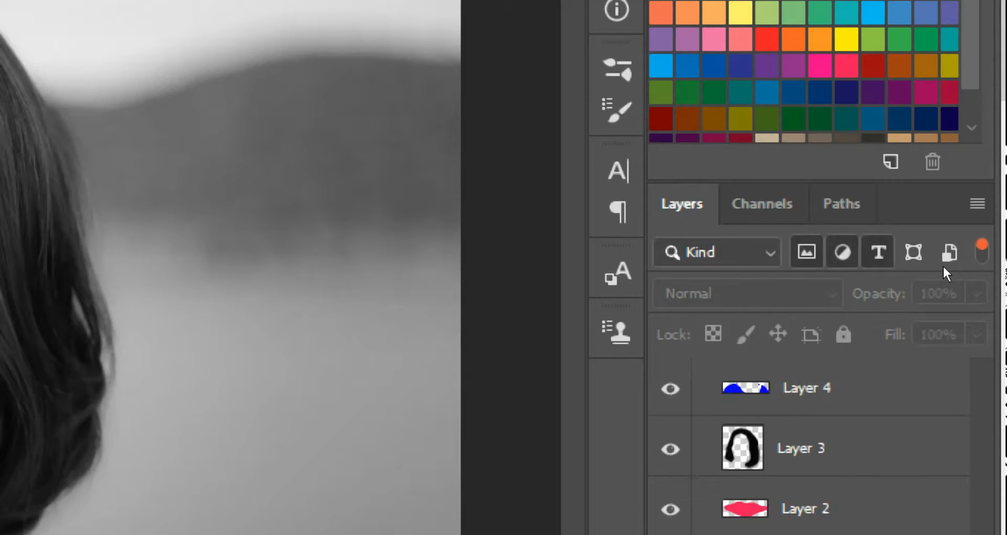
{"action": "left_click", "coordinate": [843, 252]}
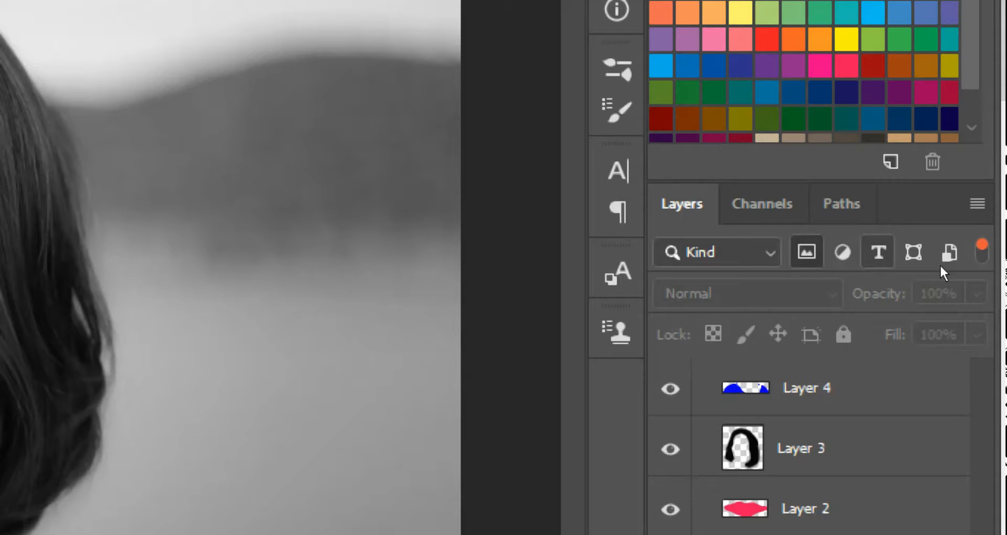
{"action": "left_click", "coordinate": [807, 253]}
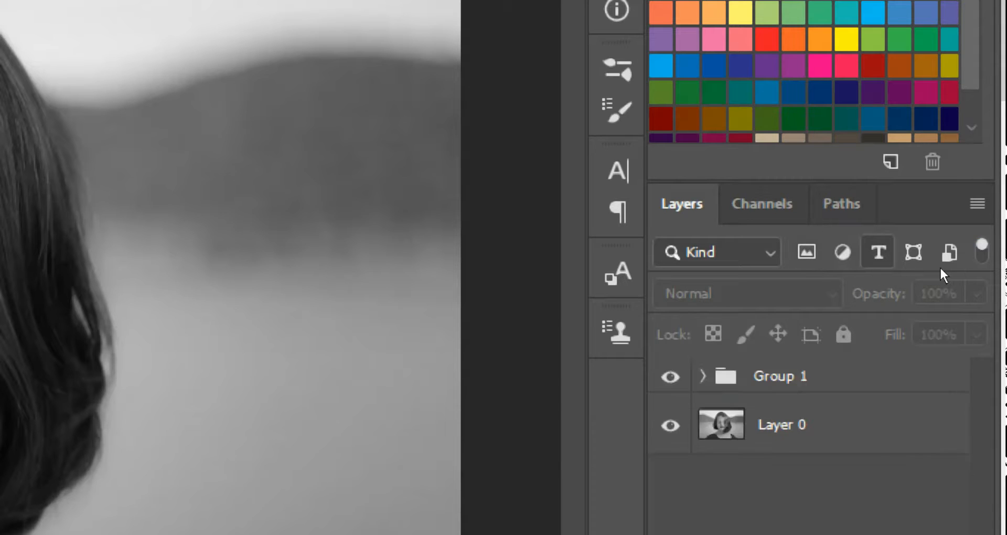
{"action": "left_click", "coordinate": [879, 253]}
{"action": "left_click", "coordinate": [843, 252]}
{"action": "left_click", "coordinate": [913, 253]}
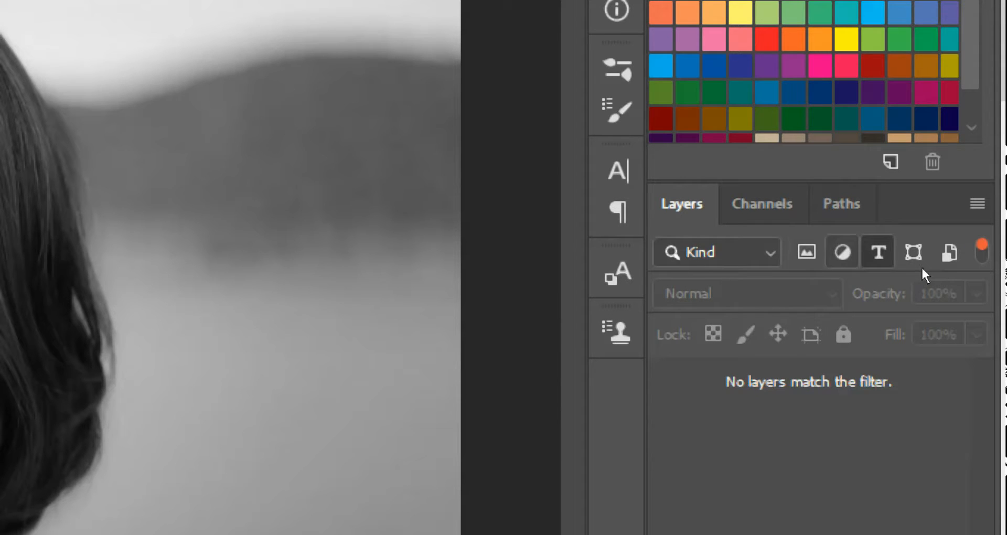
{"action": "left_click", "coordinate": [966, 267]}
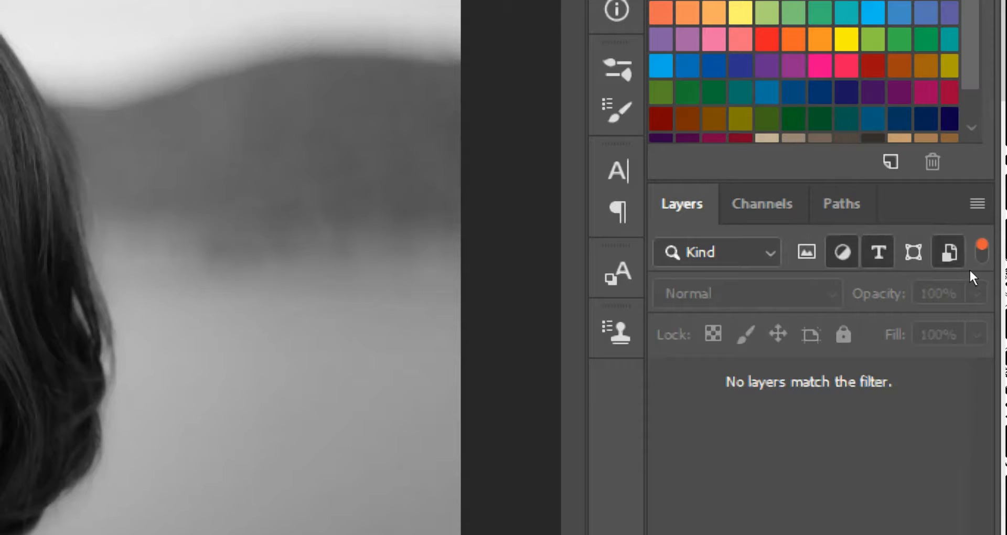
{"action": "key", "text": "ctrl+0"}
{"action": "key", "text": "ctrl+minus"}
{"action": "key", "text": "ctrl+minus"}
{"action": "key", "text": "ctrl+minus"}
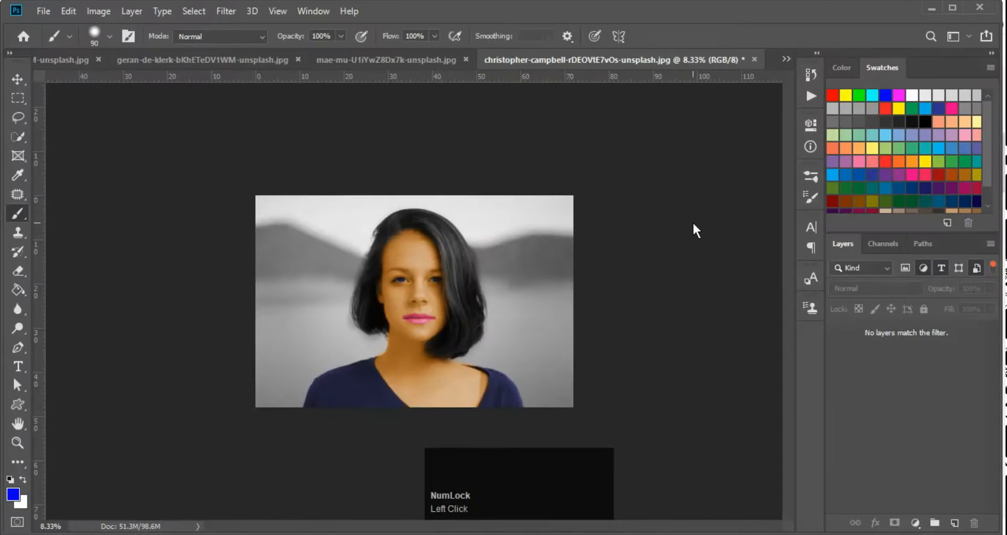
Cycle through the open documents and return to the green car photo
{"action": "key", "text": "ctrl+Tab"}
{"action": "key", "text": "ctrl+Tab"}
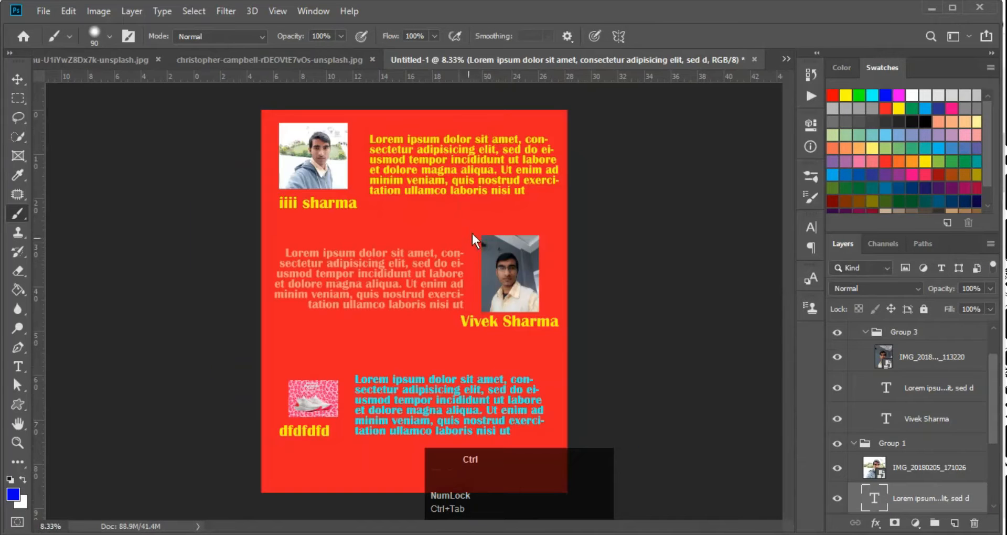
{"action": "key", "text": "ctrl+Tab"}
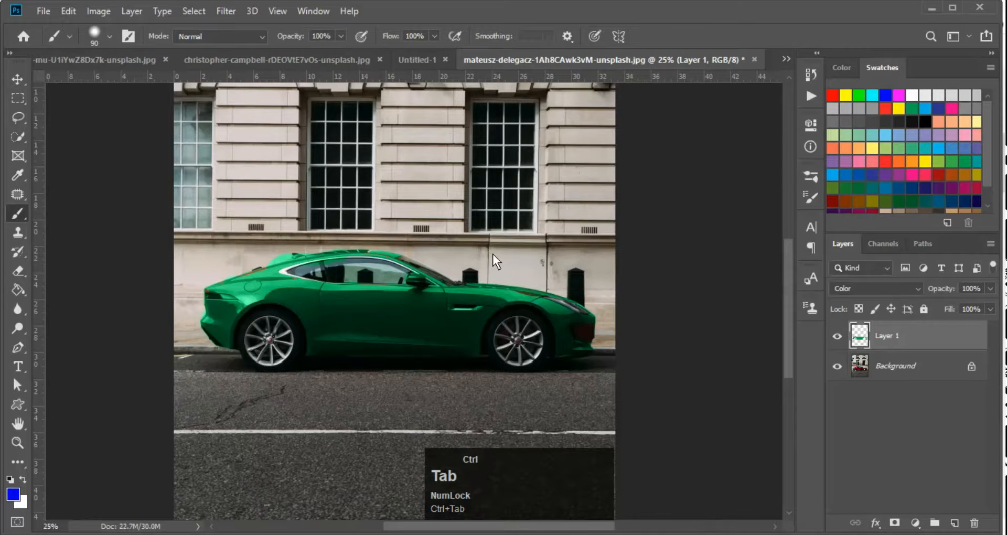
{"action": "key", "text": "ctrl+Tab"}
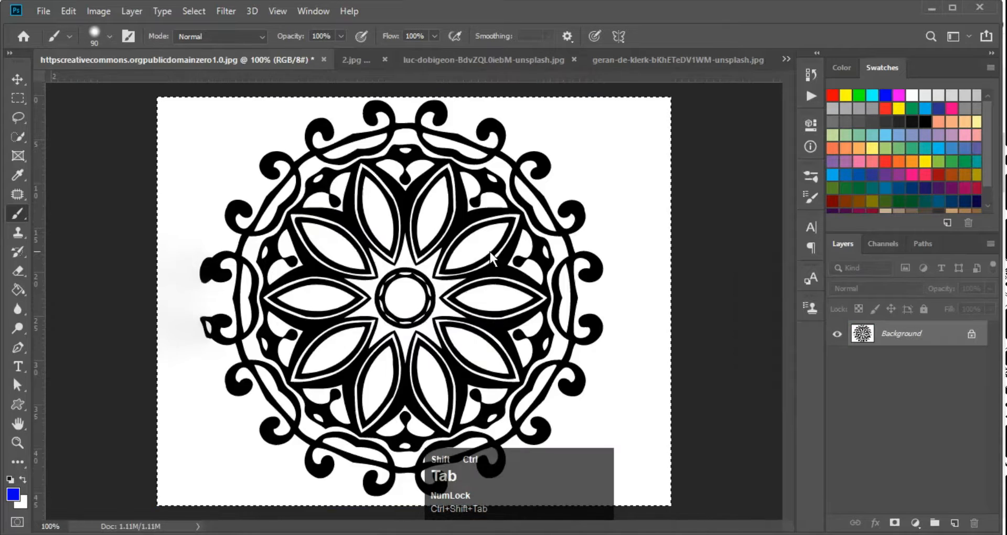
{"action": "key", "text": "ctrl+Tab"}
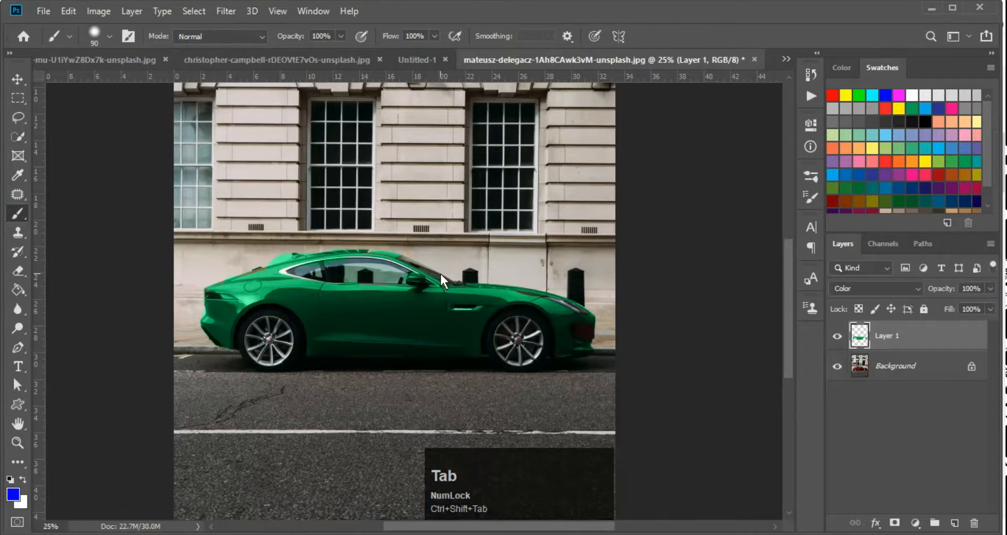
Fill a rectangle over the car's front with blue and set Layer 1's blend mode to Normal
{"action": "key", "text": "m"}
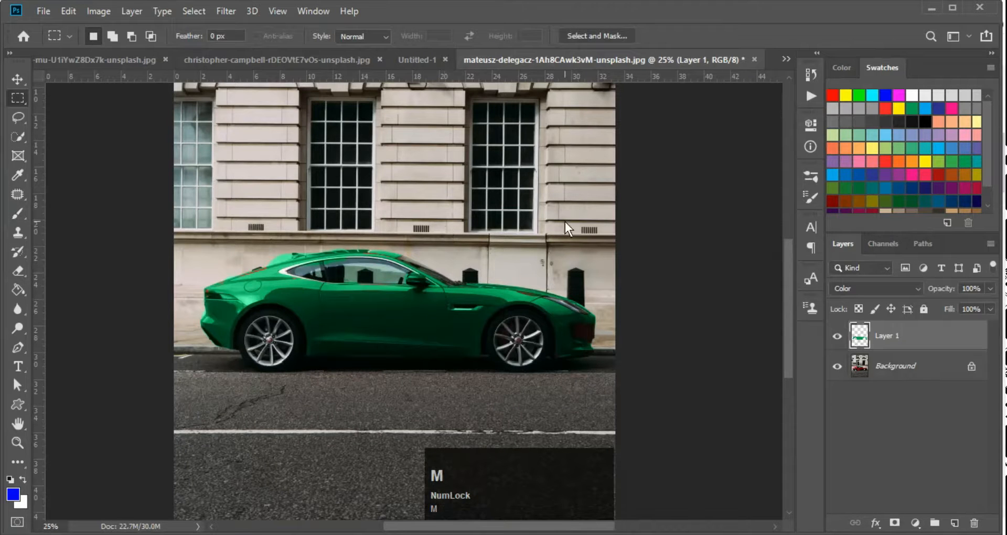
{"action": "left_click_drag", "start_coordinate": [377, 204], "coordinate": [560, 339]}
{"action": "key", "text": "alt+BackSpace"}
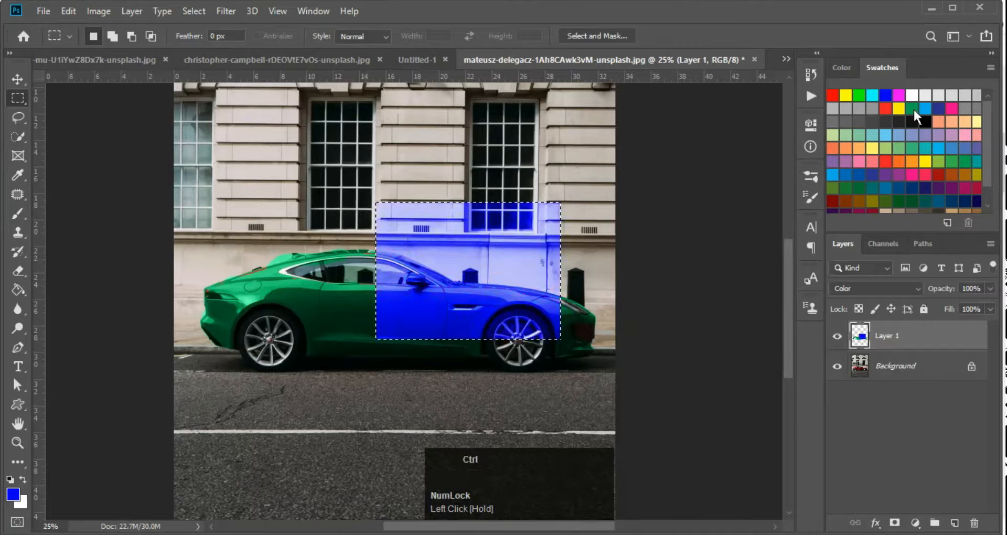
{"action": "key", "text": "ctrl+d"}
{"action": "left_click", "coordinate": [886, 291]}
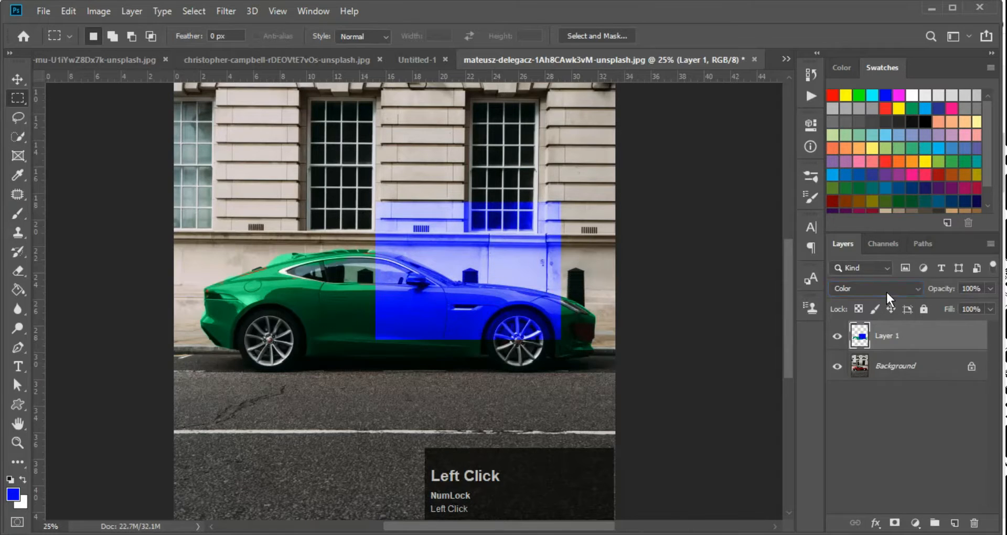
{"action": "left_click", "coordinate": [890, 178]}
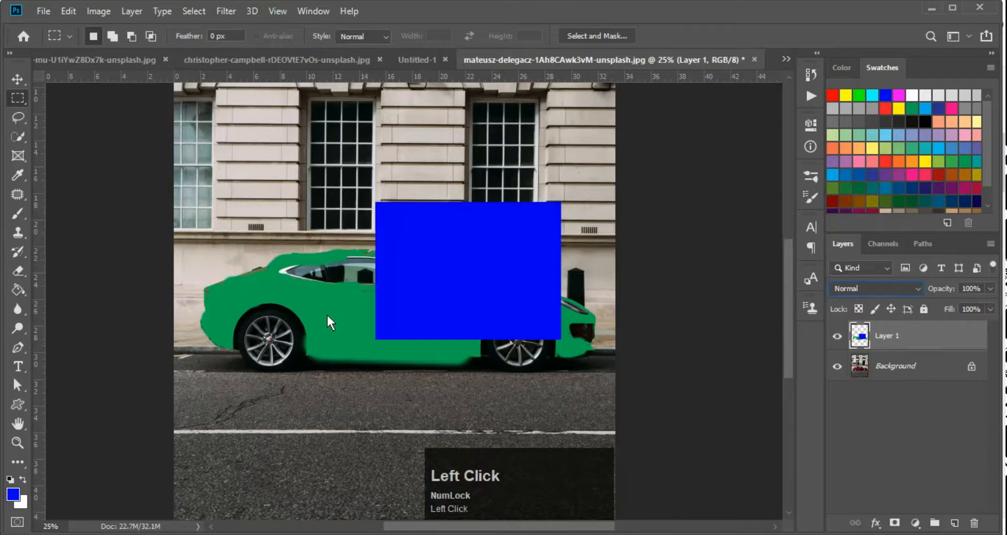
On a new layer, fill a magenta rectangle over the car's left window
{"action": "key", "text": "ctrl+shift+alt+n"}
{"action": "left_click_drag", "start_coordinate": [251, 143], "coordinate": [349, 264]}
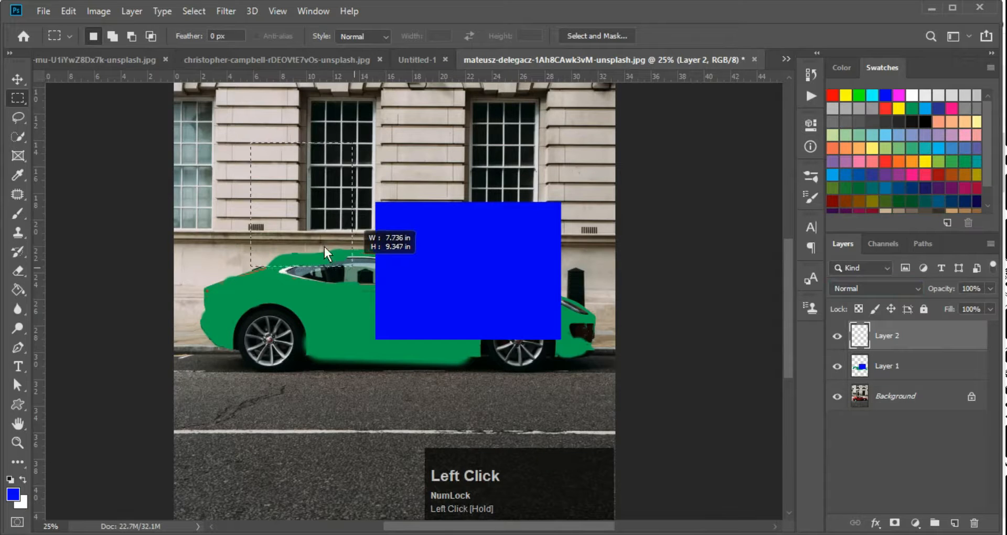
{"action": "left_click", "coordinate": [898, 95]}
{"action": "key", "text": "alt+BackSpace"}
{"action": "key", "text": "ctrl+d"}
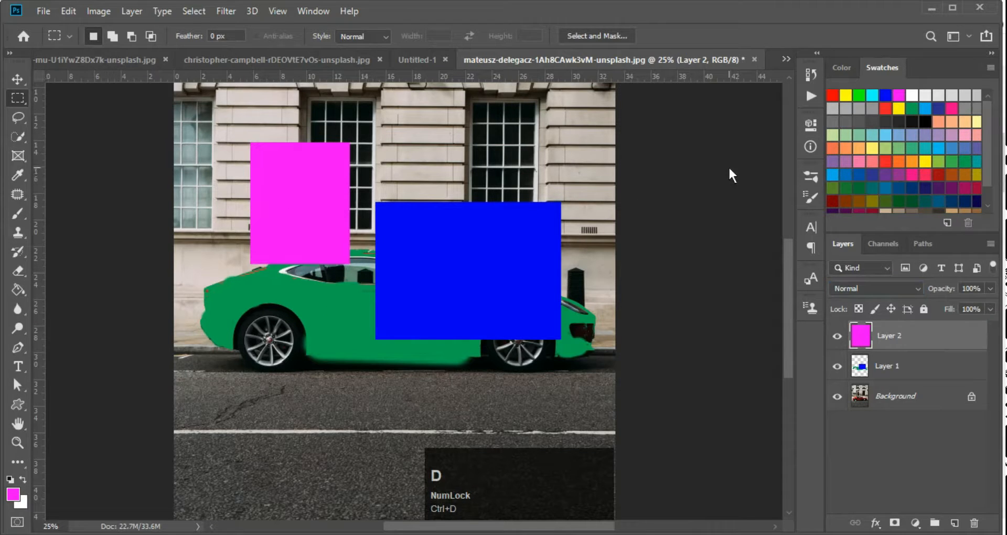
{"action": "key", "text": "v"}
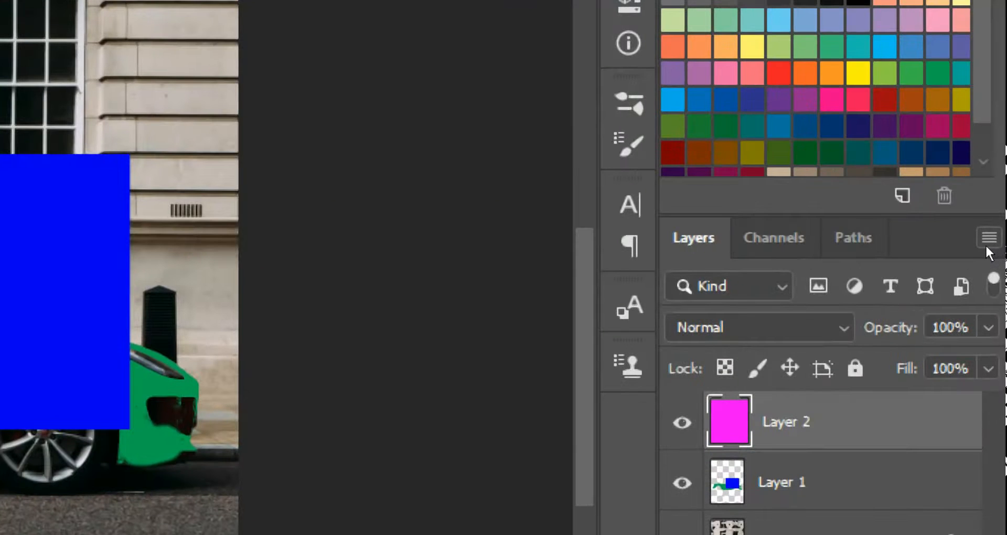
From the Layers panel flyout menu, choose Panel Options to show thumbnail size and contents settings
{"action": "left_click", "coordinate": [990, 245]}
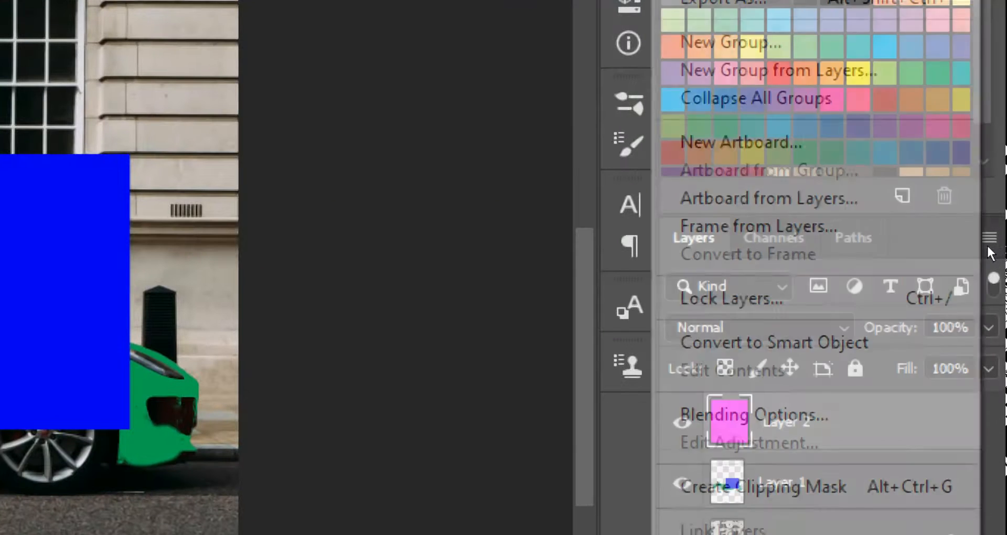
{"action": "left_click", "coordinate": [988, 242]}
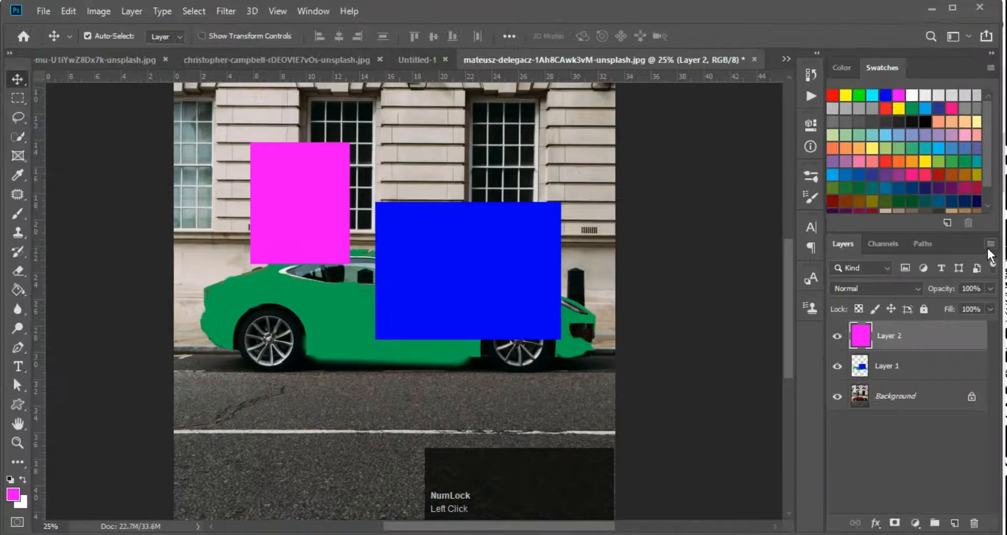
{"action": "left_click", "coordinate": [991, 244]}
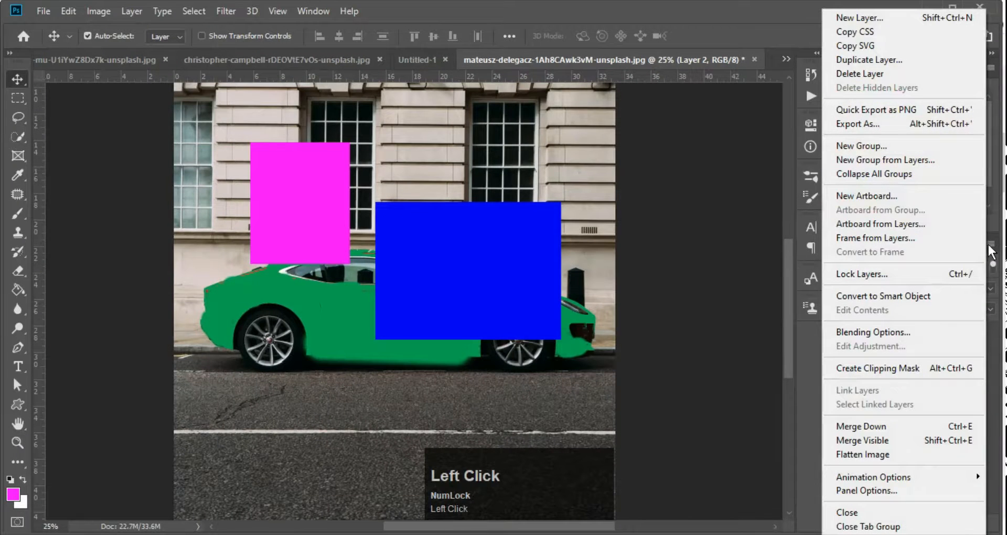
{"action": "left_click", "coordinate": [991, 246]}
{"action": "left_click", "coordinate": [990, 246]}
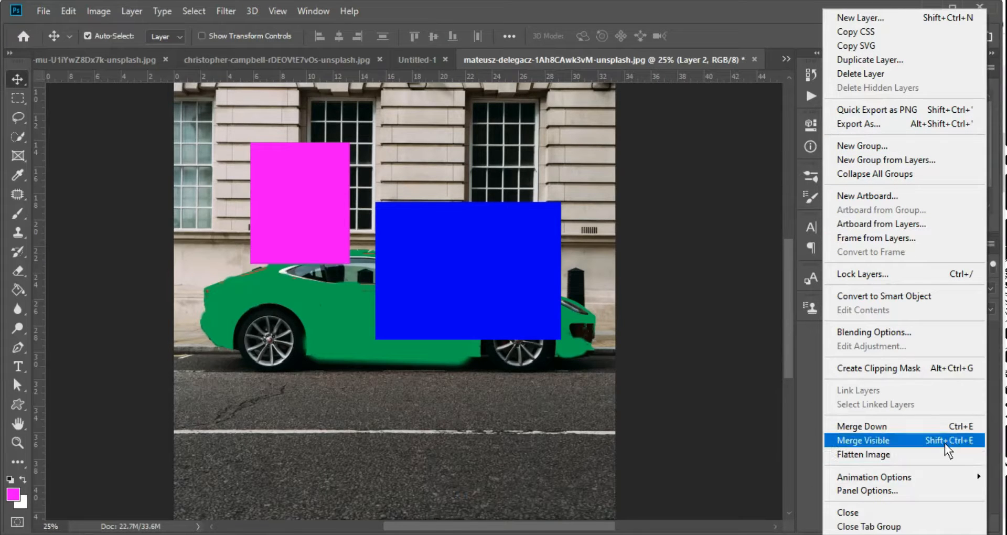
{"action": "left_click", "coordinate": [905, 493]}
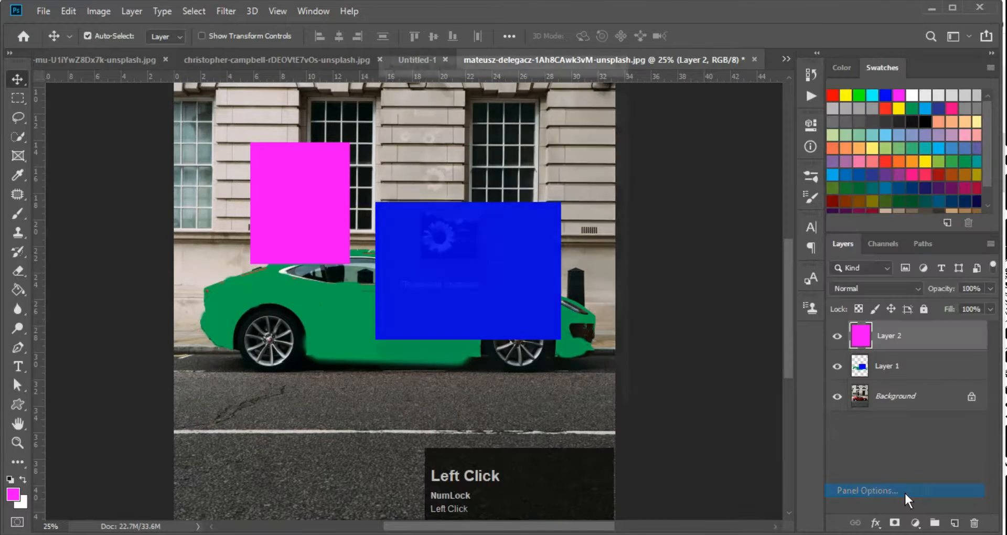
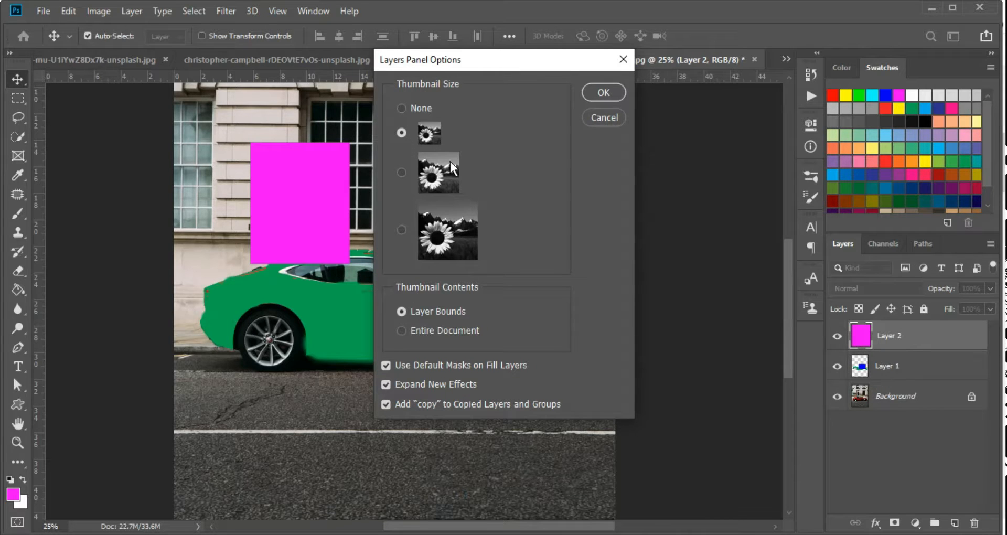
Apply the largest layer thumbnail size in Layers Panel Options and review the panel
{"action": "left_click", "coordinate": [435, 231]}
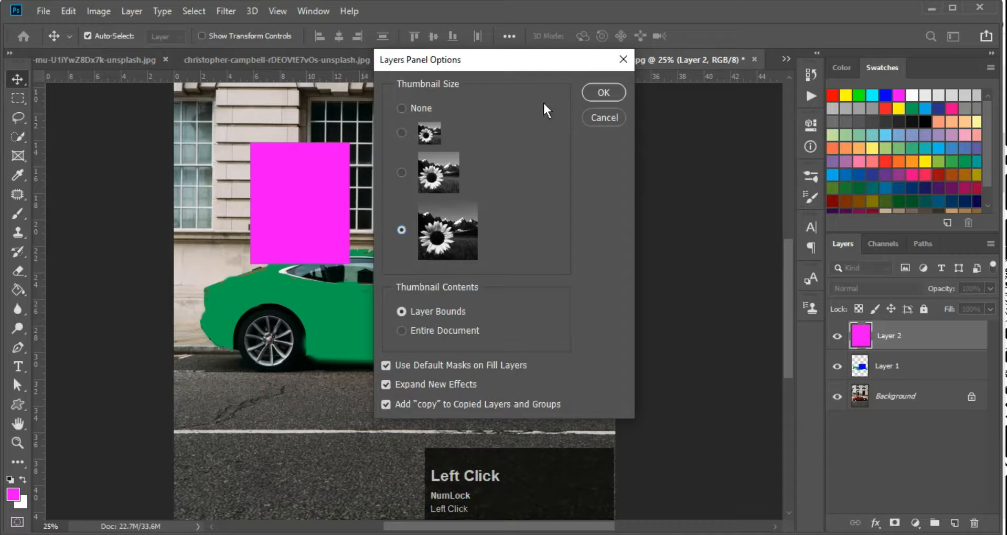
{"action": "left_click", "coordinate": [588, 92]}
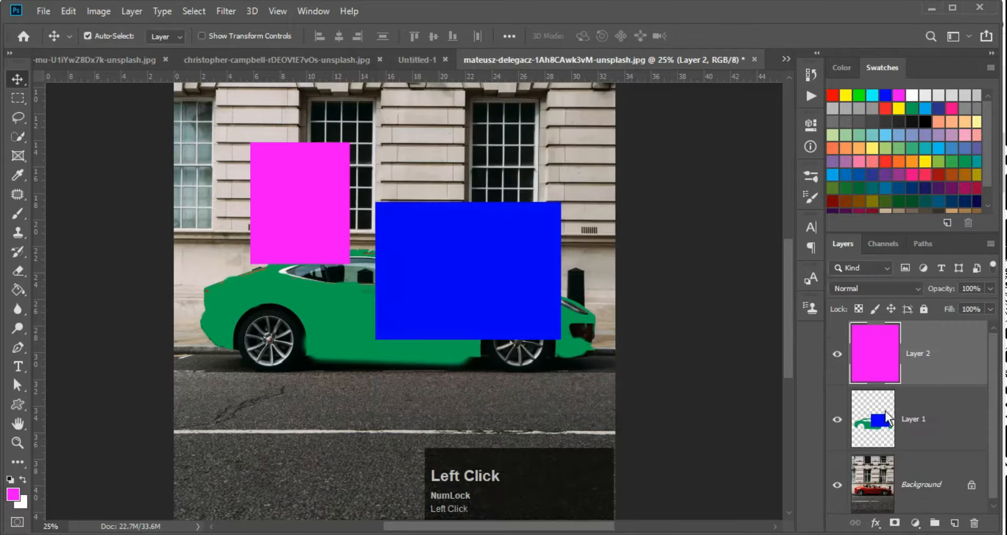
{"action": "scroll", "coordinate": [886, 441], "scroll_direction": "down", "scroll_amount": 1}
{"action": "scroll", "coordinate": [886, 457], "scroll_direction": "up", "scroll_amount": 1}
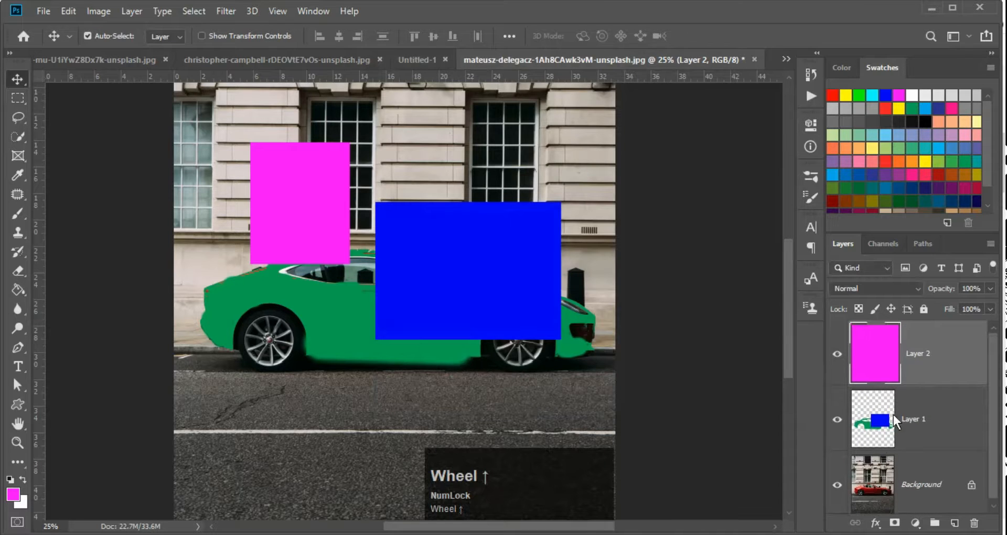
{"action": "scroll", "coordinate": [919, 361], "scroll_direction": "down", "scroll_amount": 1}
Switch Layers Panel Options to small thumbnails showing the Entire Document
{"action": "left_click", "coordinate": [995, 242]}
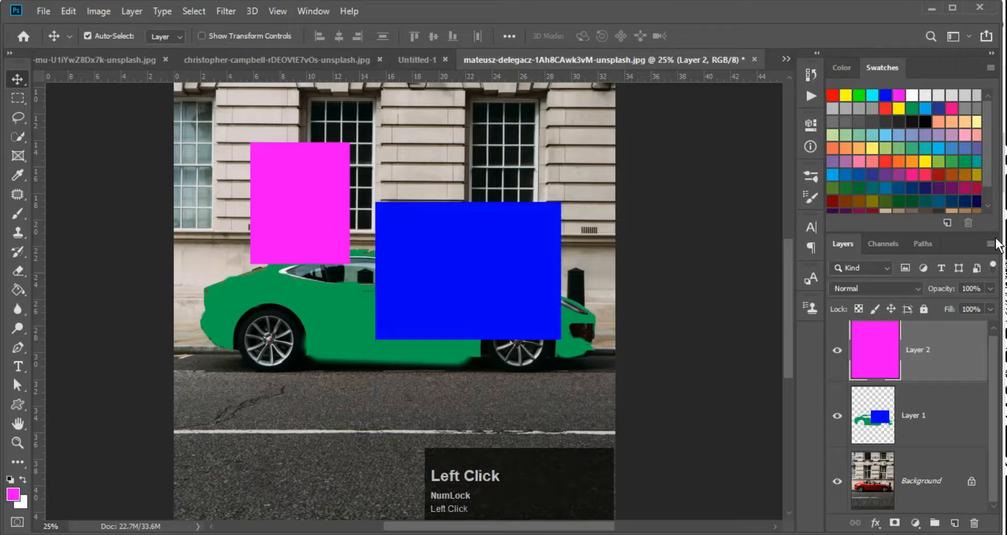
{"action": "left_click", "coordinate": [991, 244]}
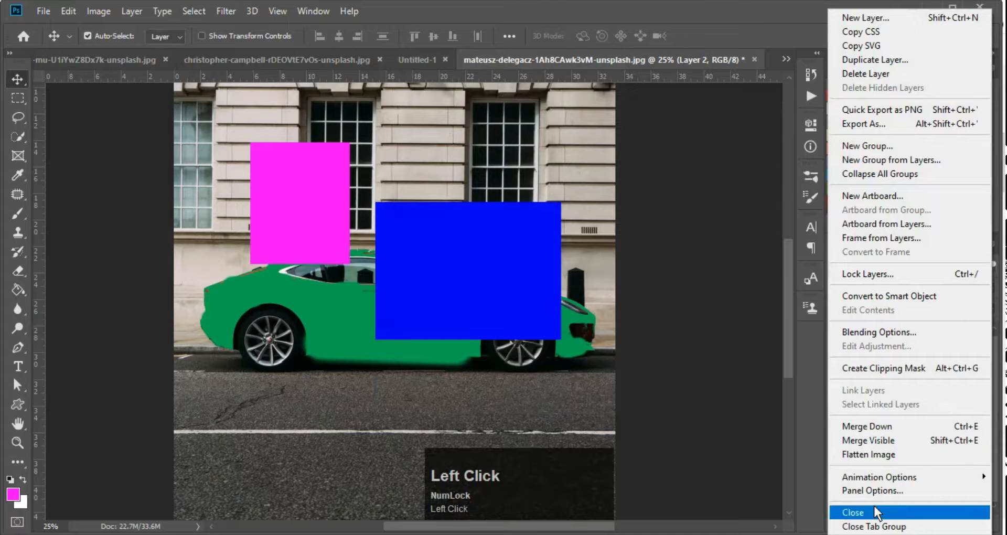
{"action": "left_click", "coordinate": [874, 491]}
{"action": "left_click", "coordinate": [428, 137]}
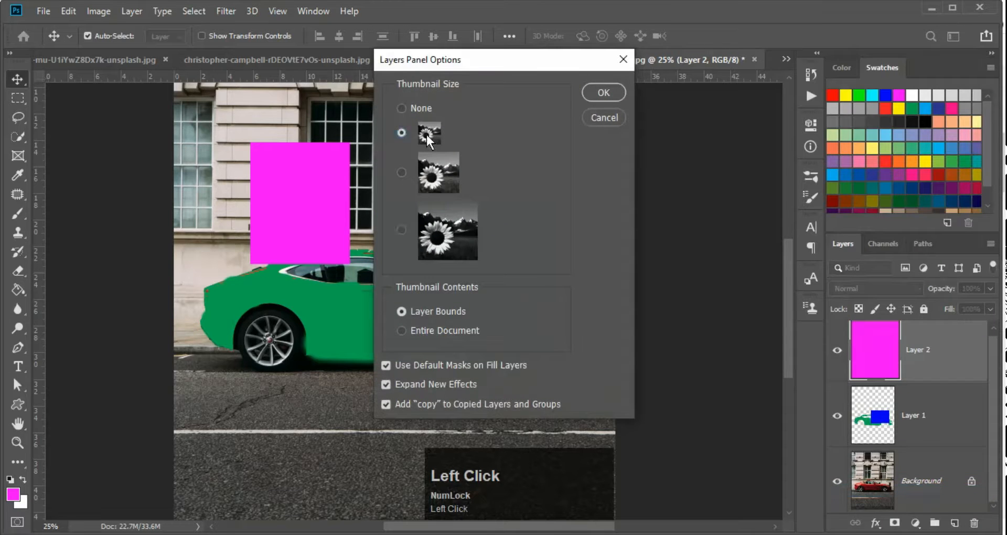
{"action": "left_click", "coordinate": [423, 332]}
{"action": "left_click", "coordinate": [603, 93]}
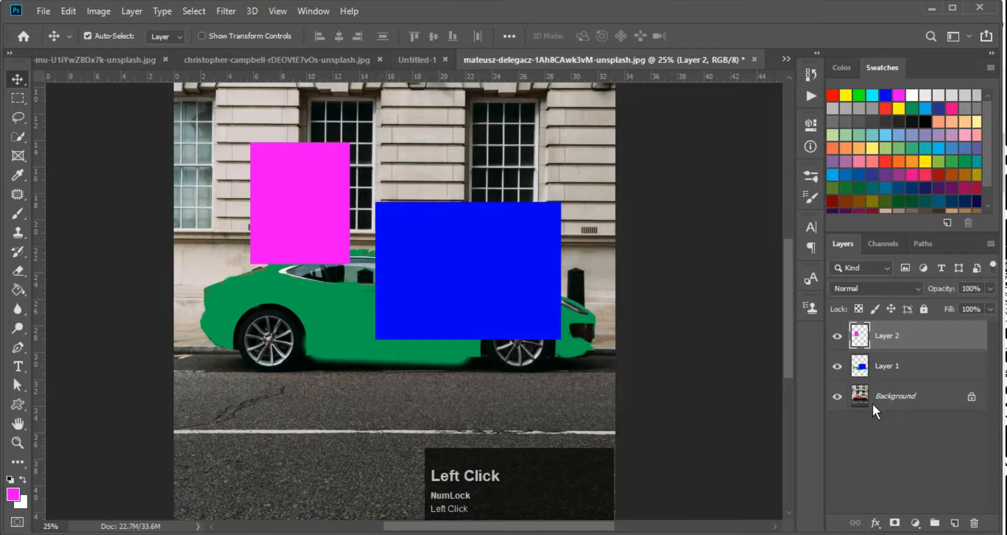
Inspect Layer 2's thumbnail, then set thumbnails to Layer Bounds
{"action": "left_click", "coordinate": [862, 339]}
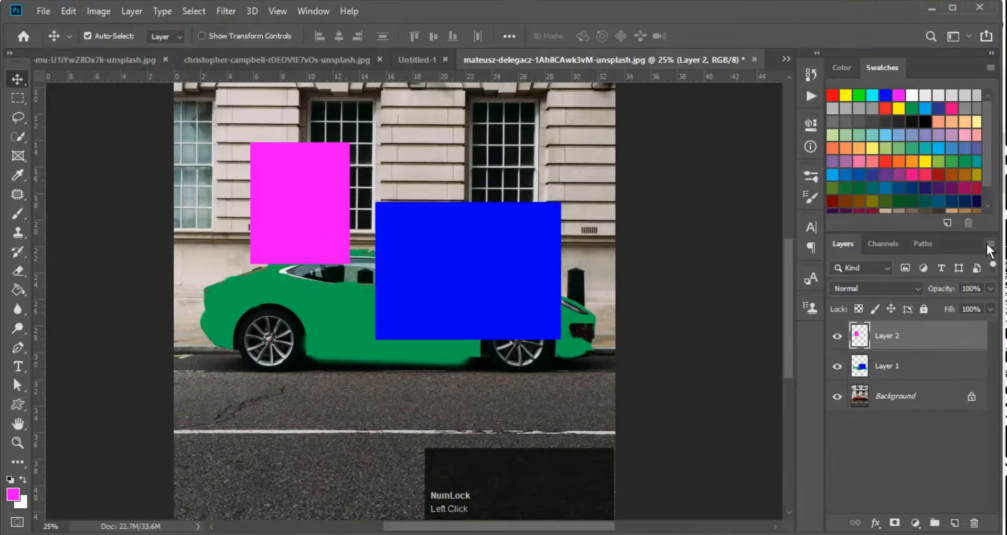
{"action": "left_click", "coordinate": [989, 244]}
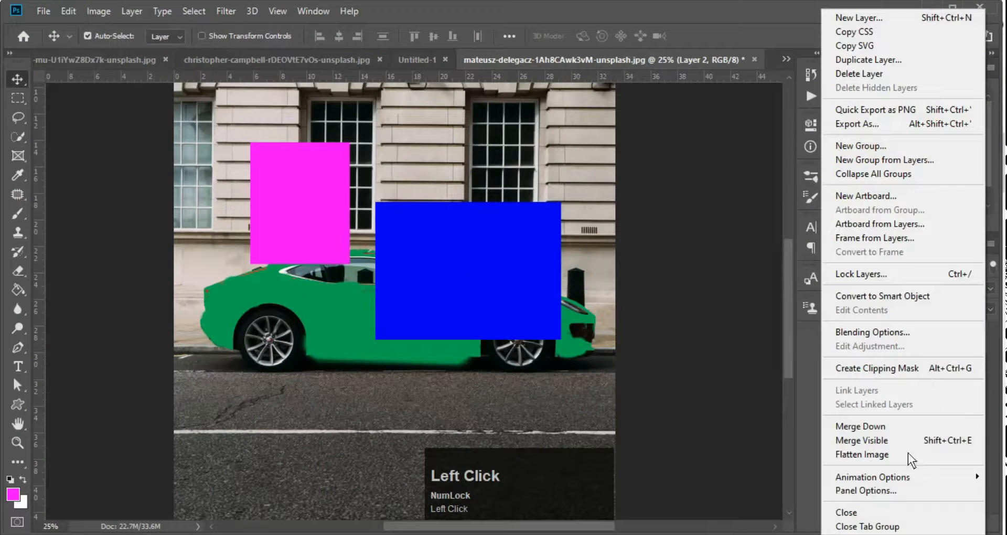
{"action": "left_click", "coordinate": [881, 493]}
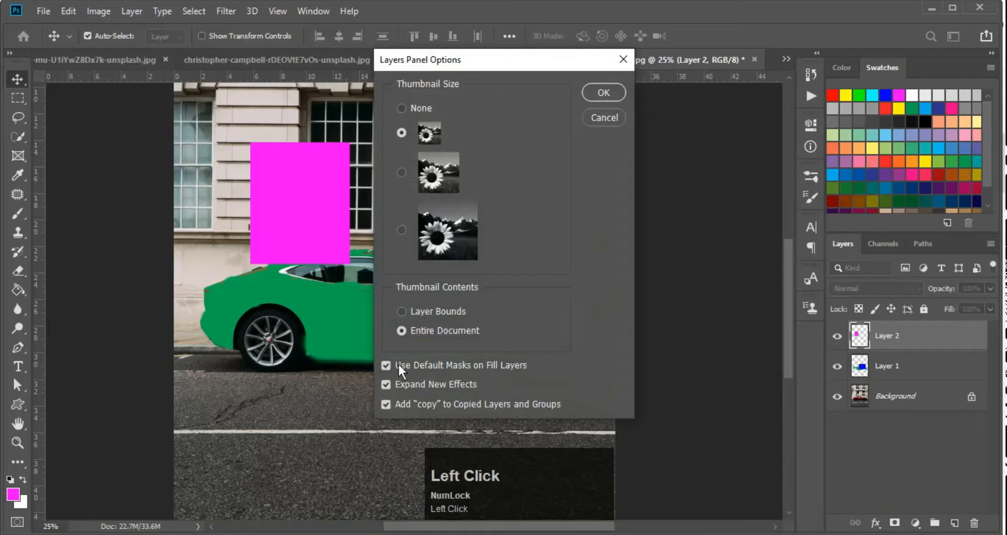
{"action": "left_click", "coordinate": [591, 93]}
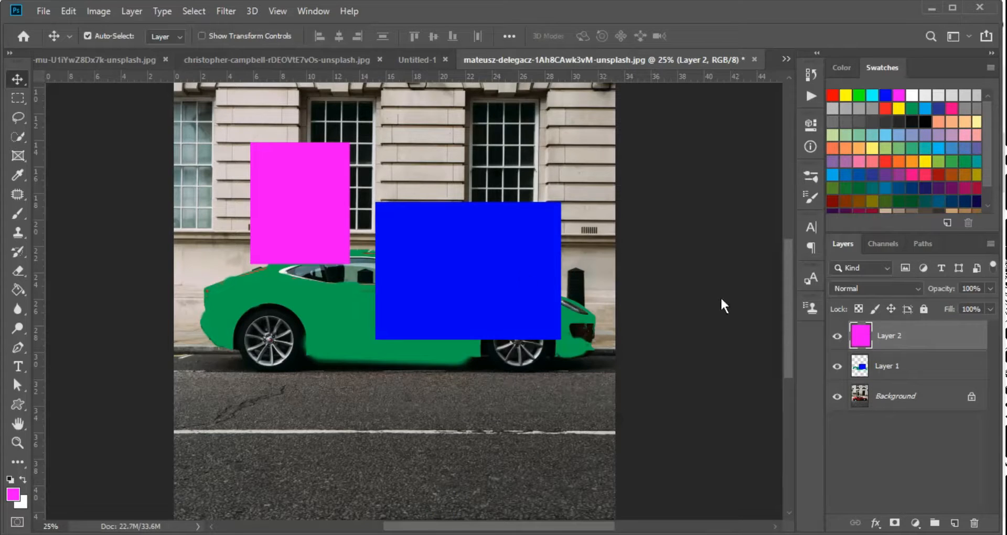
Skip flattening, merge visible layers with Ctrl+Shift+E, try moving the locked result, then undo
{"action": "left_click", "coordinate": [991, 244]}
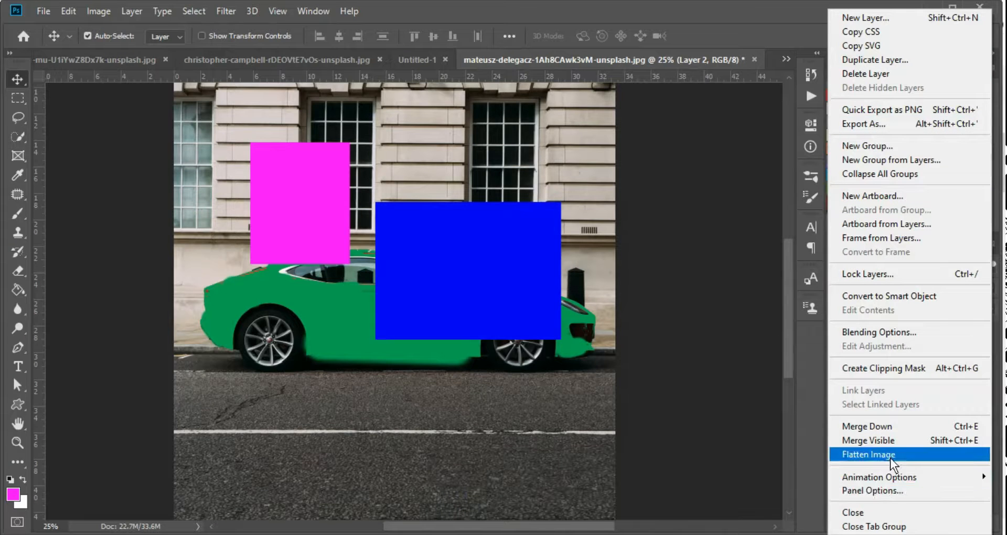
{"action": "left_click", "coordinate": [792, 454]}
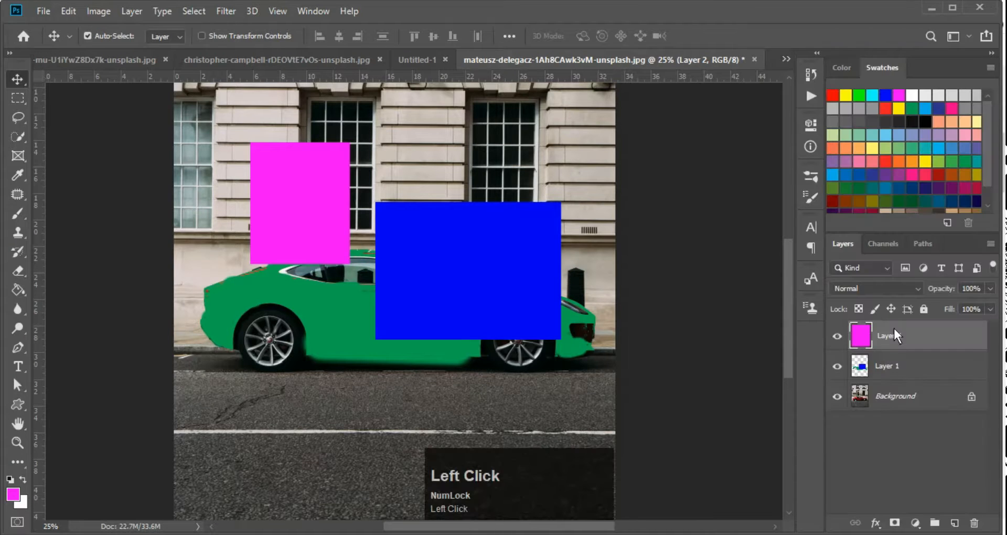
{"action": "key", "text": "ctrl"}
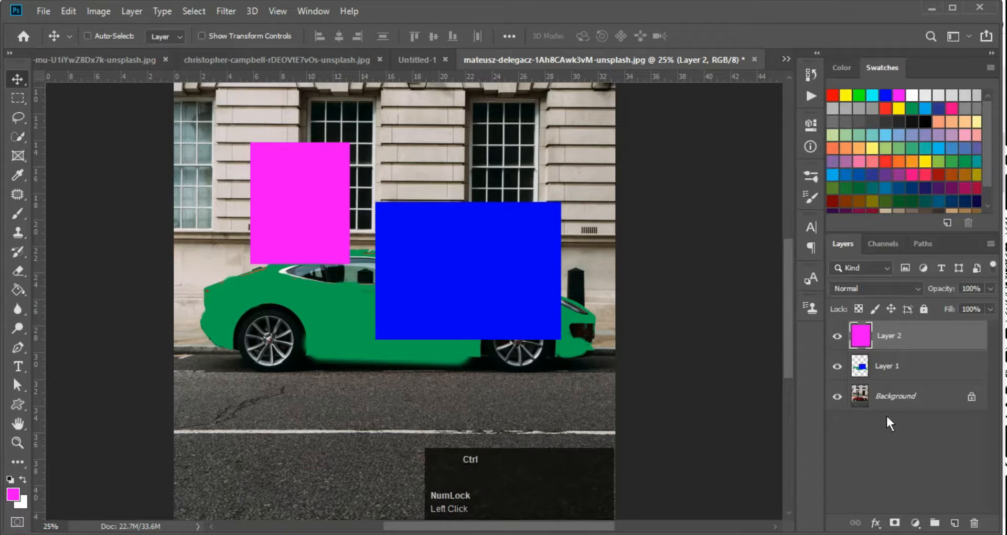
{"action": "key", "text": "ctrl+shift+e"}
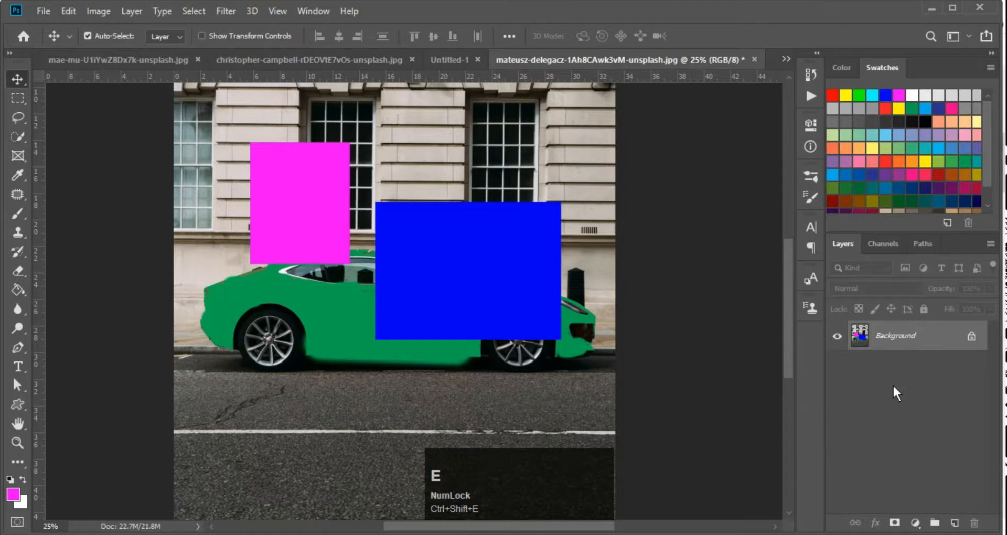
{"action": "key", "text": "ctrl"}
{"action": "key", "text": "v"}
{"action": "left_click_drag", "start_coordinate": [487, 244], "coordinate": [419, 247]}
{"action": "left_click", "coordinate": [594, 249]}
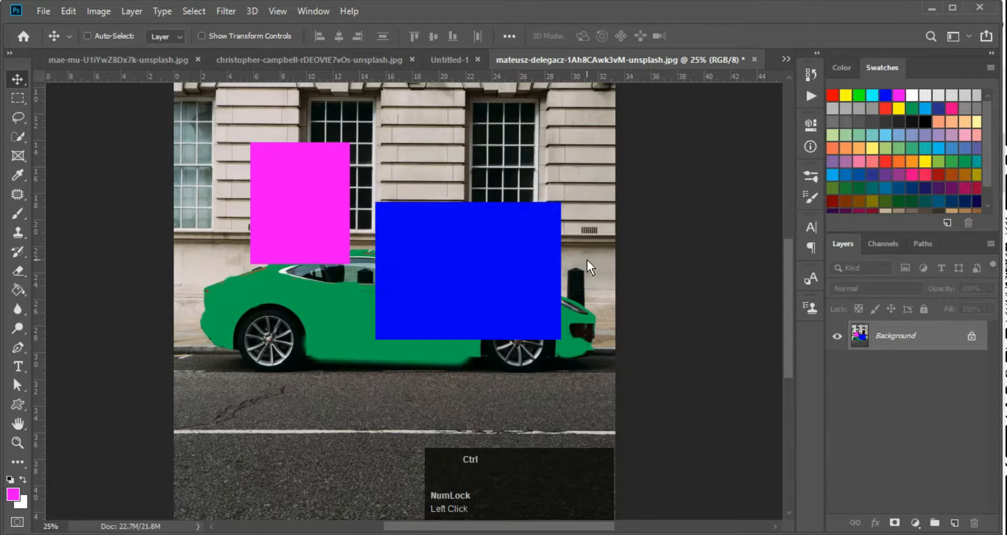
{"action": "key", "text": "ctrl+z"}
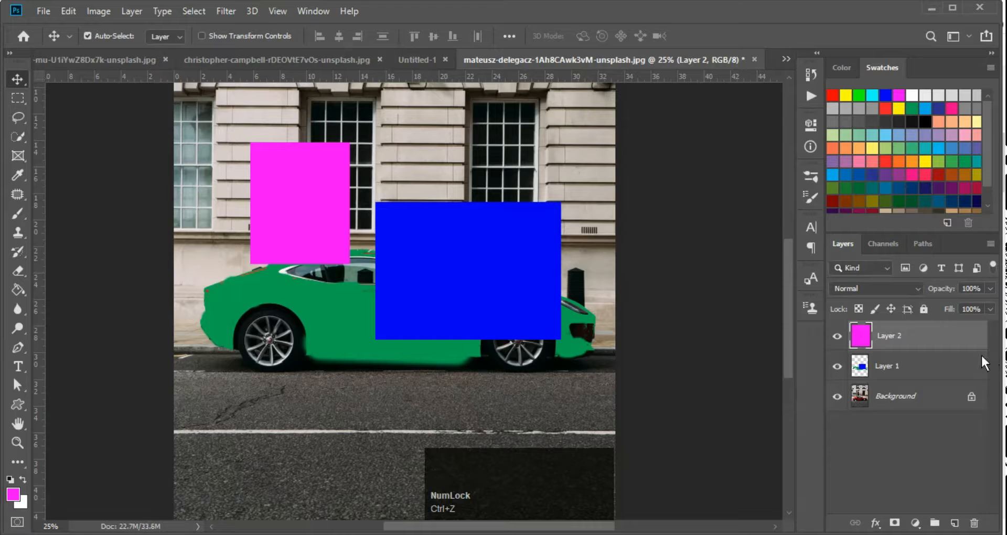
Stamp visible layers into Layer 3, hide Layers 1–2, move the stamp, then undo
{"action": "key", "text": "ctrl+shift+alt+e"}
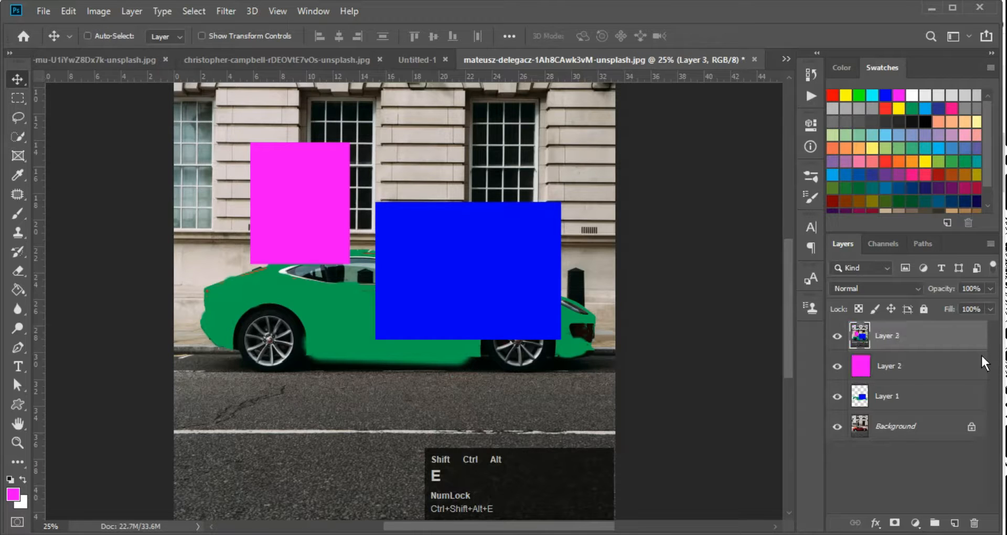
{"action": "left_click_drag", "start_coordinate": [838, 366], "coordinate": [839, 398]}
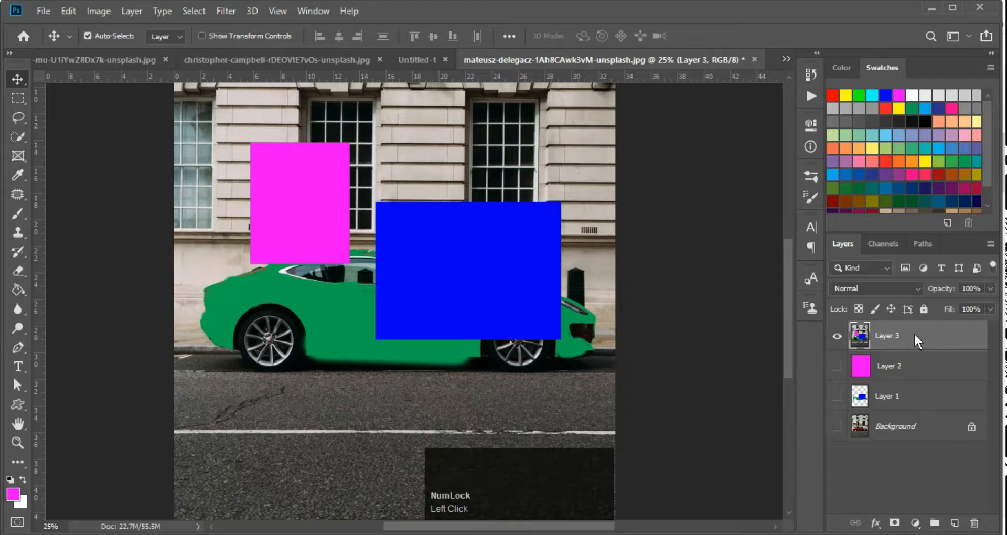
{"action": "key", "text": "v"}
{"action": "left_click_drag", "start_coordinate": [508, 254], "coordinate": [561, 218]}
{"action": "key", "text": "ctrl+z"}
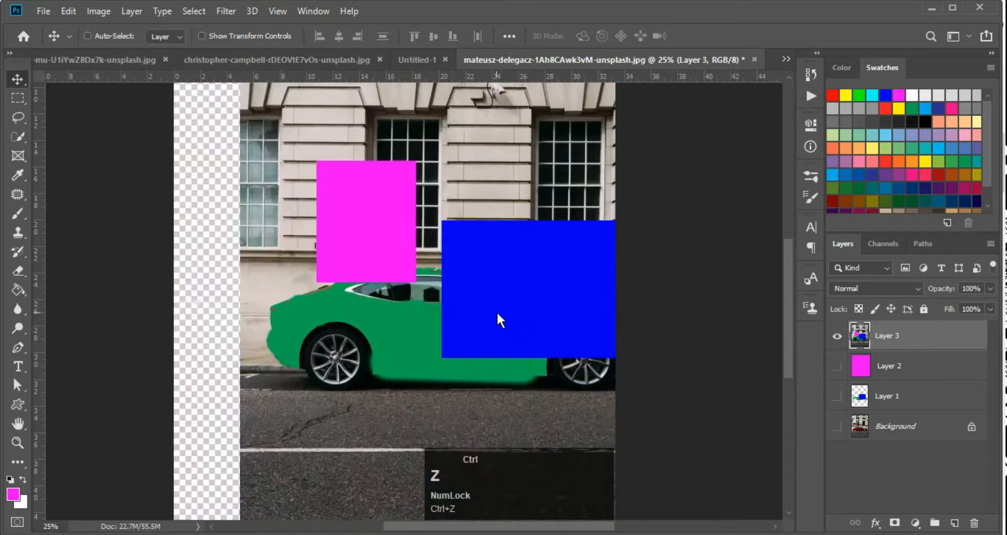
{"action": "key", "text": "ctrl+z"}
{"action": "key", "text": "ctrl+z"}
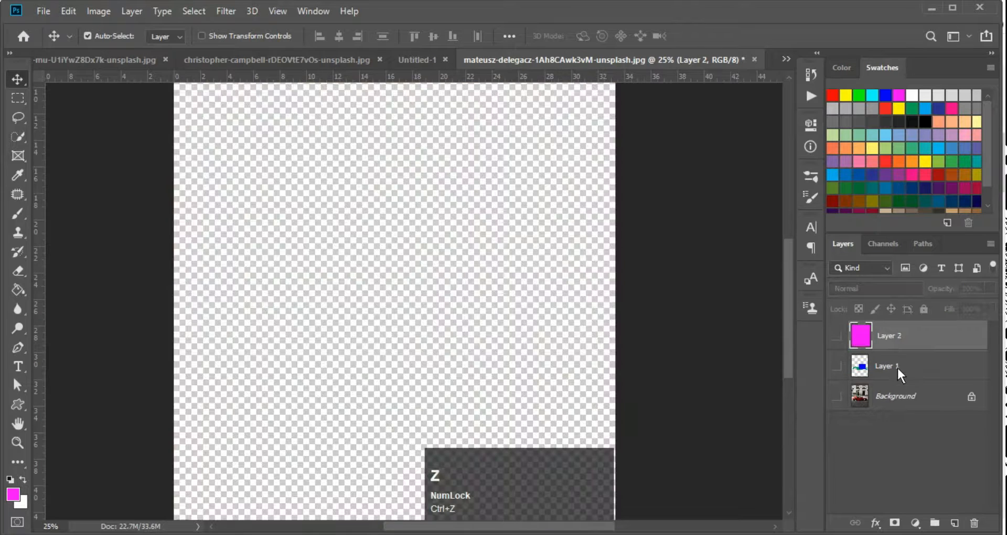
Reshow all three layers, then repeat merge visible, stamp visible and merge down, undoing each
{"action": "left_click", "coordinate": [837, 336]}
{"action": "left_click", "coordinate": [837, 366]}
{"action": "left_click", "coordinate": [837, 396]}
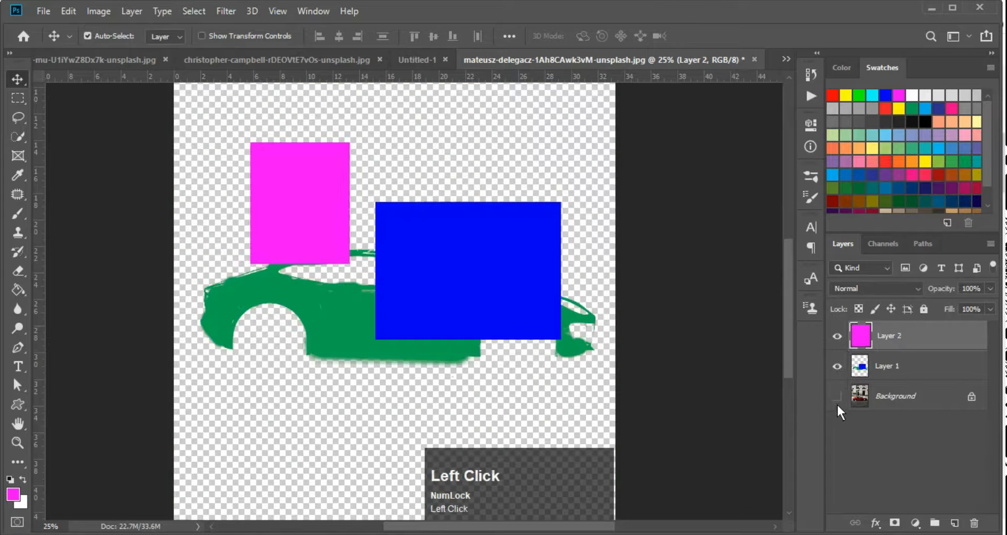
{"action": "key", "text": "ctrl+shift+e"}
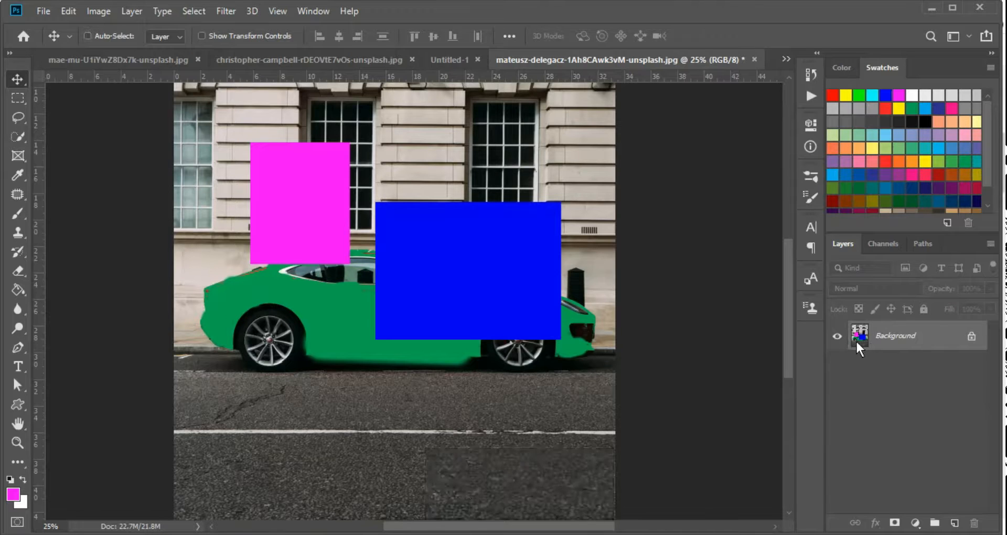
{"action": "key", "text": "ctrl+z"}
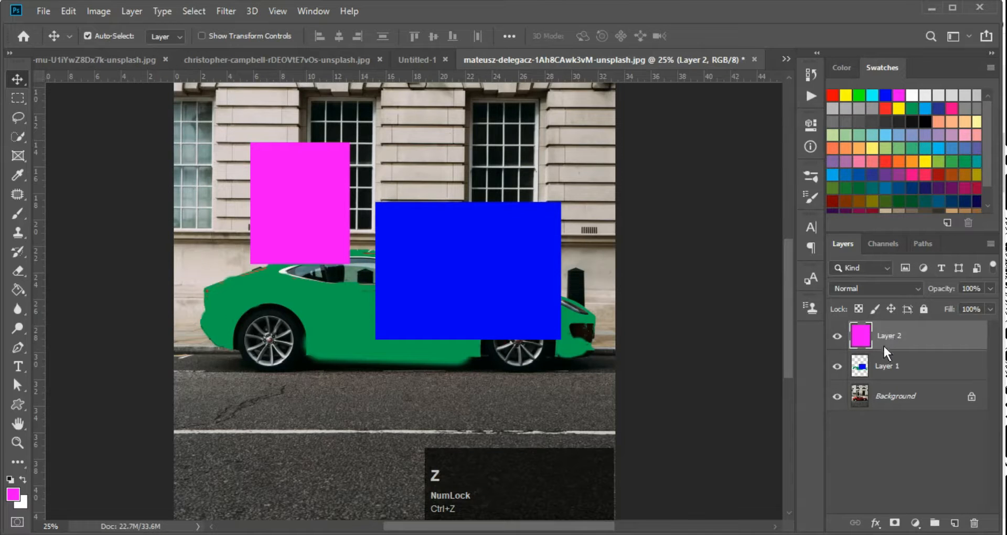
{"action": "key", "text": "ctrl+shift+alt+e"}
{"action": "key", "text": "ctrl+z"}
{"action": "key", "text": "ctrl+e"}
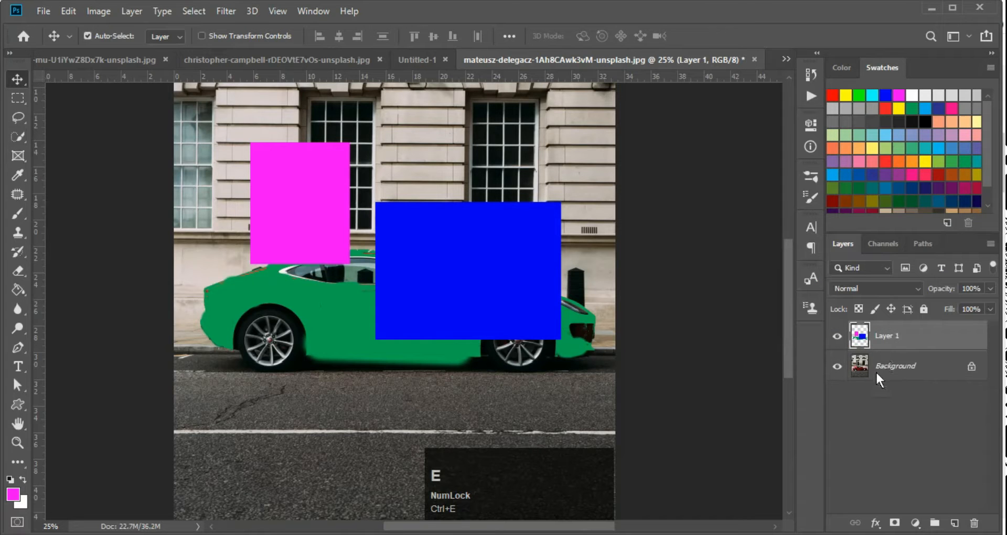
{"action": "key", "text": "ctrl+z"}
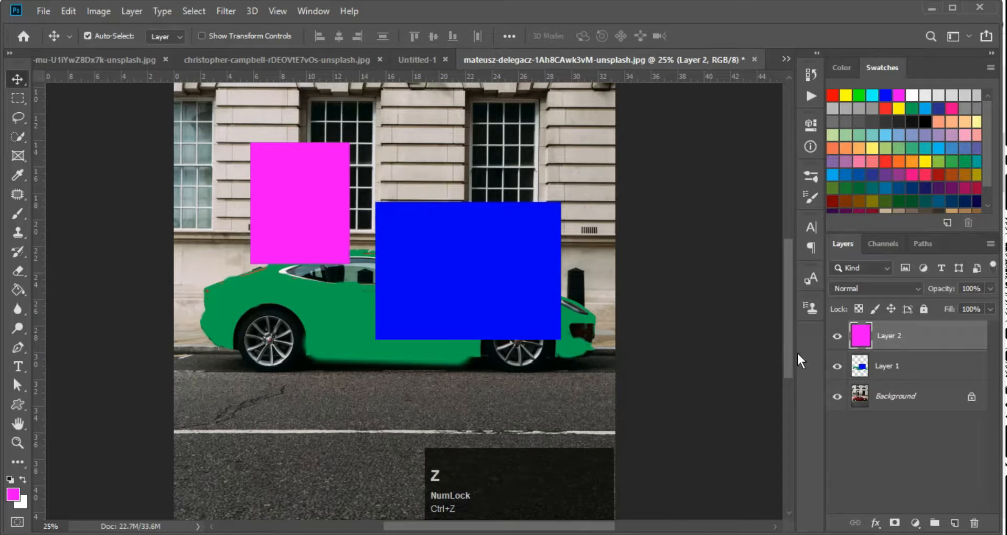
Zoom in on the car image and show the Crop and Frame tool choices
{"action": "key", "text": "ctrl+minus"}
{"action": "key", "text": "ctrl+minus"}
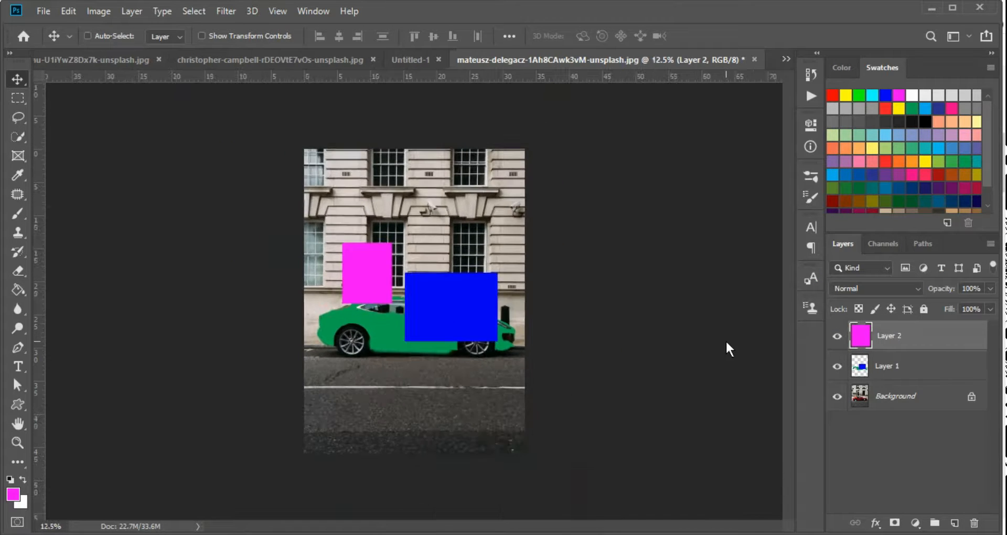
{"action": "left_click", "coordinate": [338, 228], "text": "ctrl"}
{"action": "key", "text": "ctrl+space"}
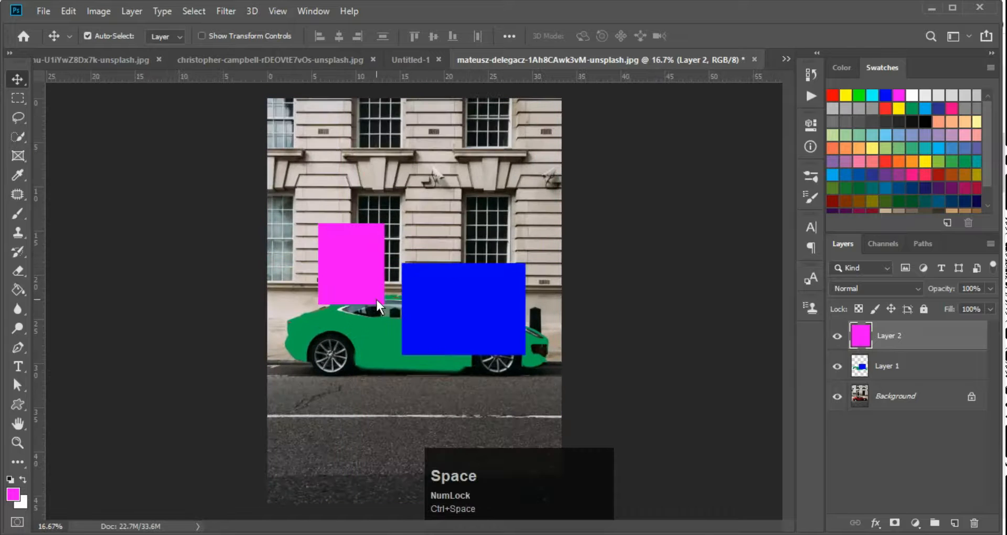
{"action": "left_click", "coordinate": [376, 297], "text": "ctrl"}
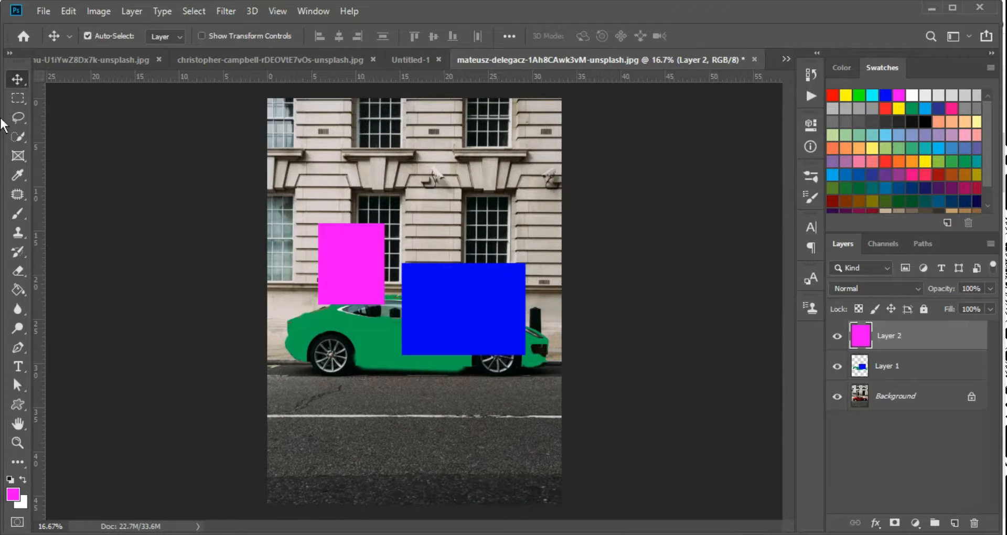
{"action": "right_click", "coordinate": [23, 157]}
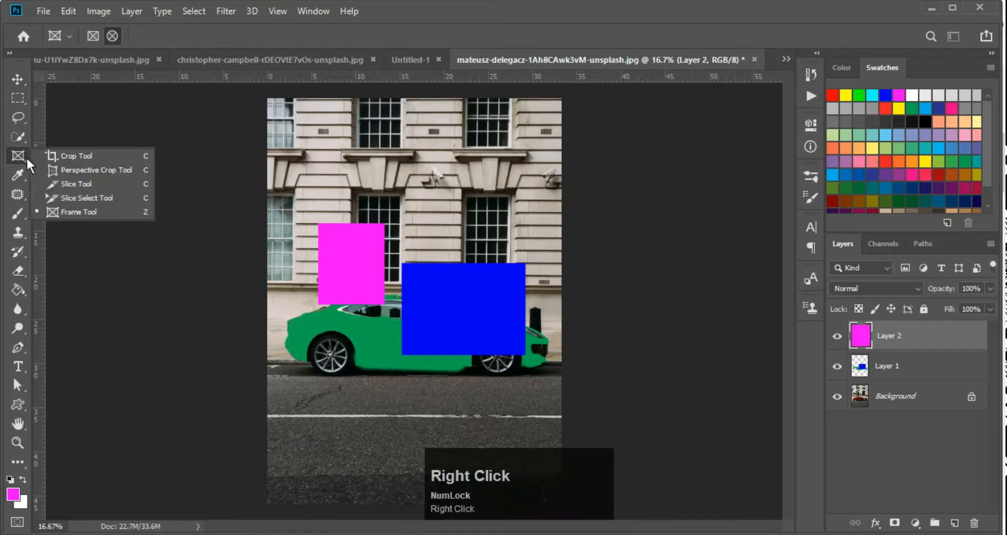